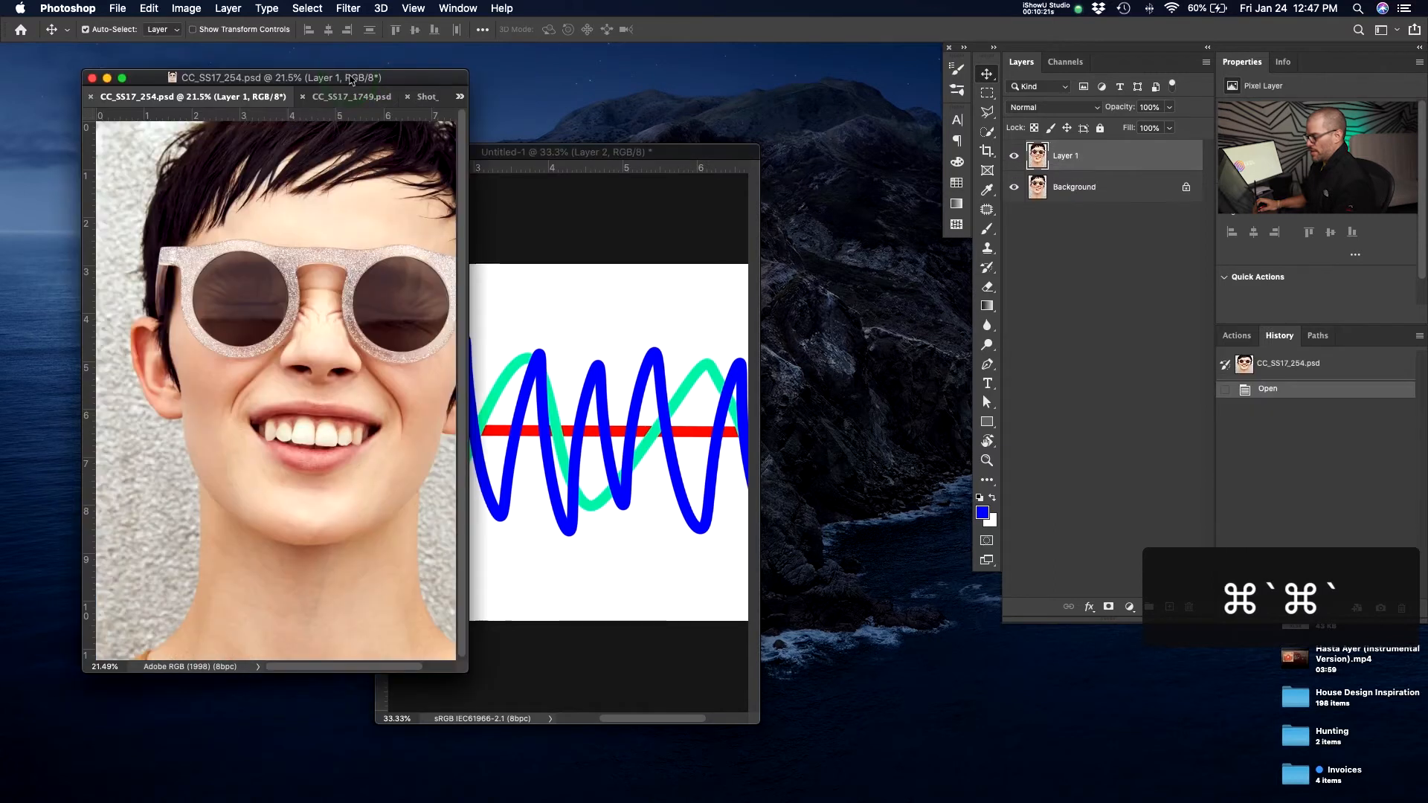
{"action": "key", "text": "super+grave"}
Switch to the CC_Colab_224 document window and show it in full screen mode.
{"action": "key", "text": "super+shift+grave"}
{"action": "key", "text": "super+shift+grave"}
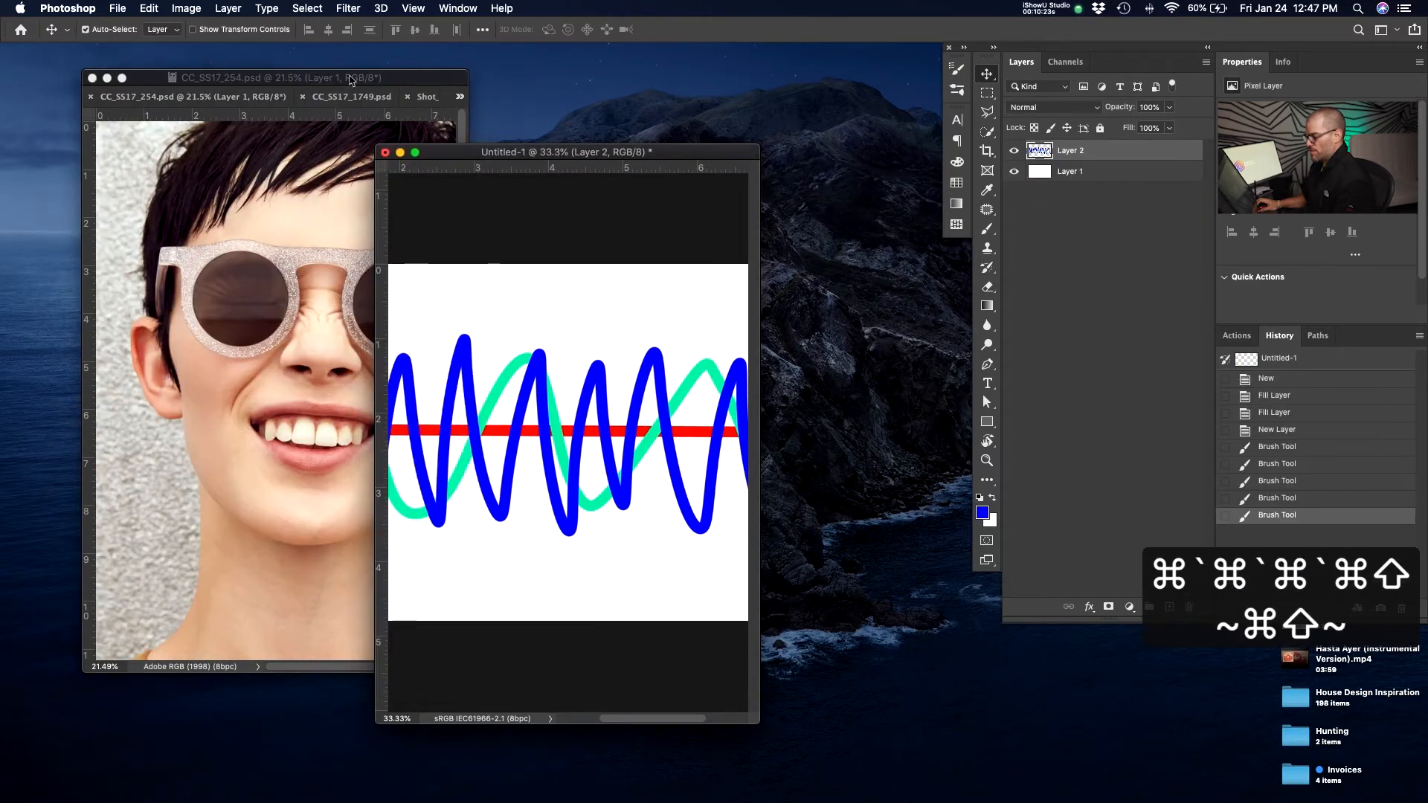
{"action": "key", "text": "super+shift+grave"}
{"action": "key", "text": "super+shift+grave"}
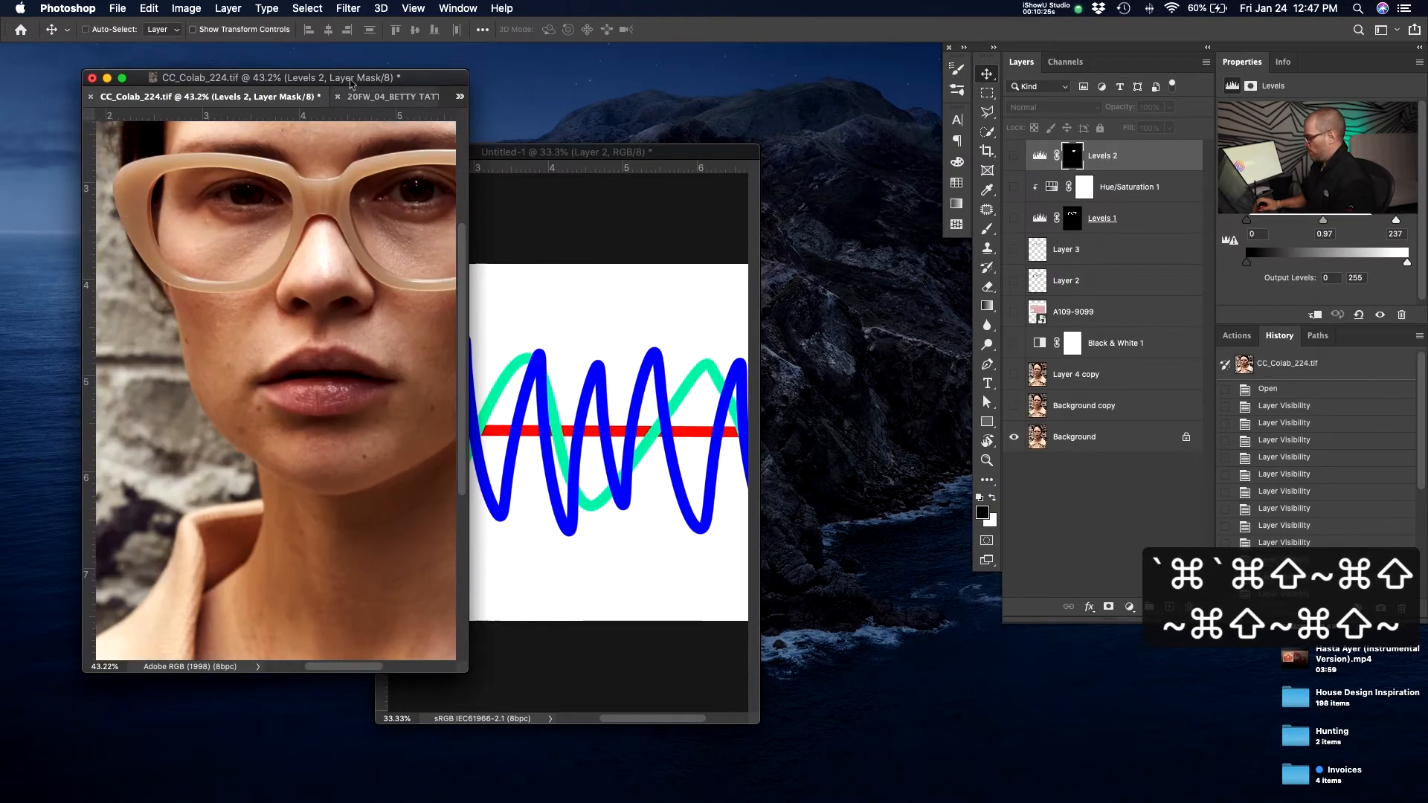
{"action": "key", "text": "f"}
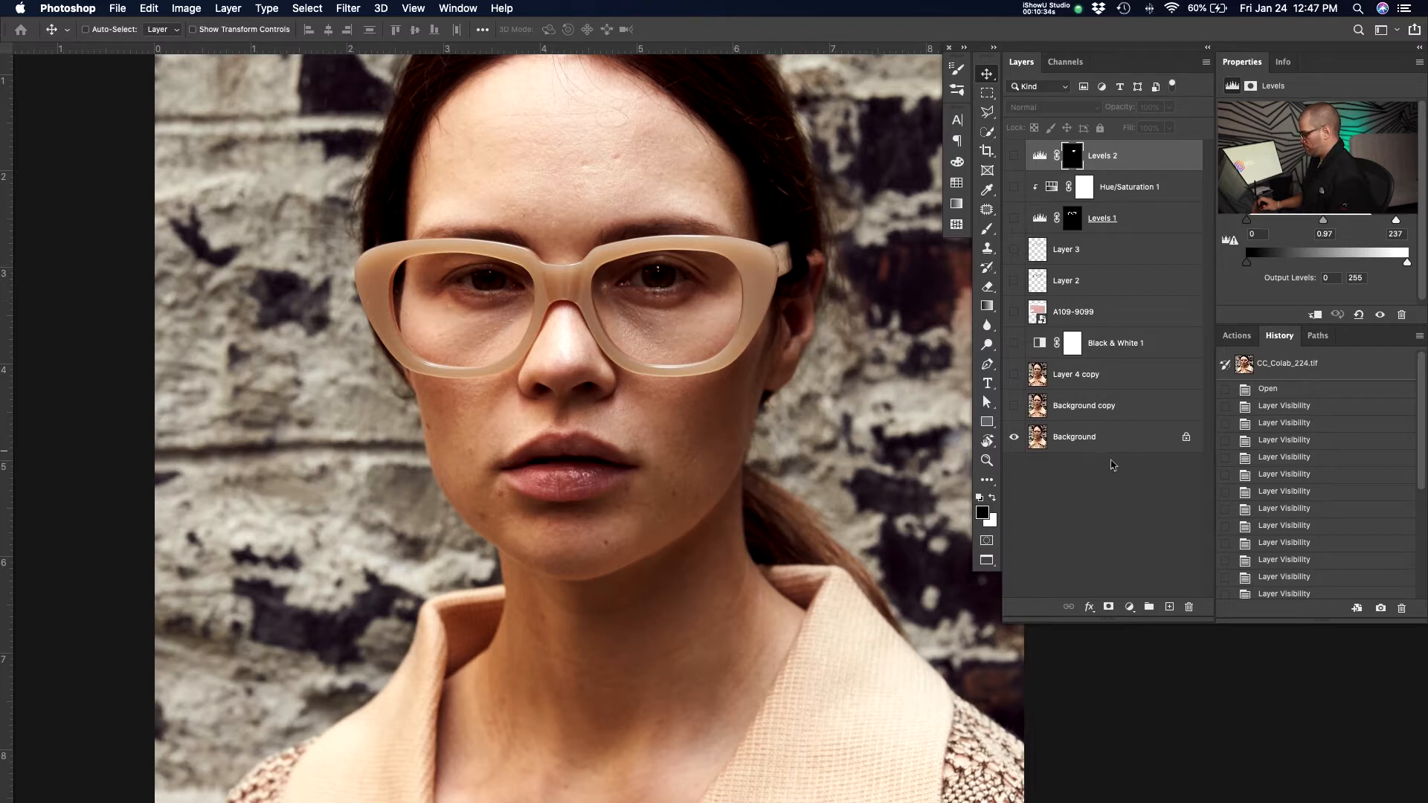
Delete all the layers above the Background layer.
{"action": "left_click", "coordinate": [1116, 451]}
{"action": "key", "text": "space"}
{"action": "left_click_drag", "start_coordinate": [674, 437], "coordinate": [609, 434]}
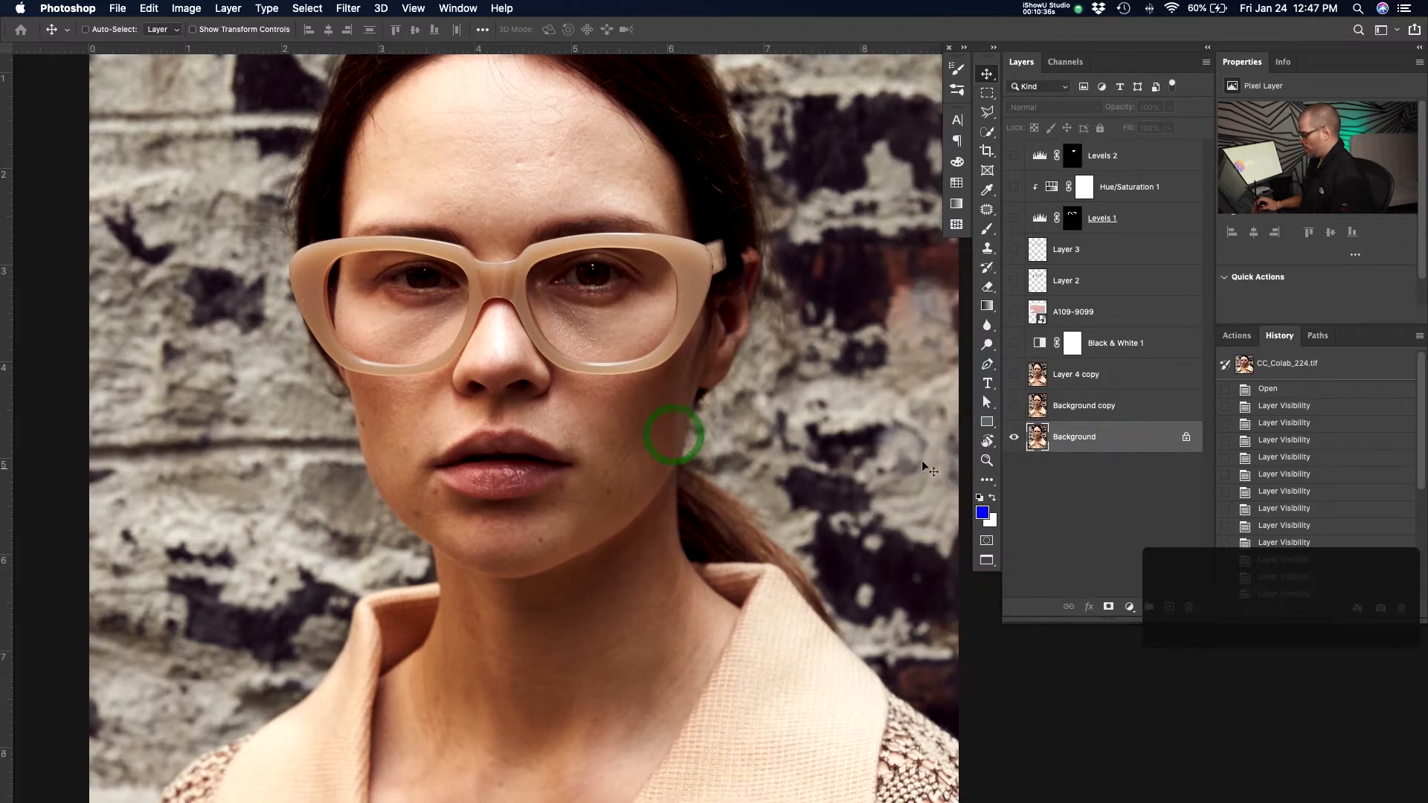
{"action": "left_click", "coordinate": [1096, 407]}
{"action": "left_click", "coordinate": [1154, 161], "text": "shift"}
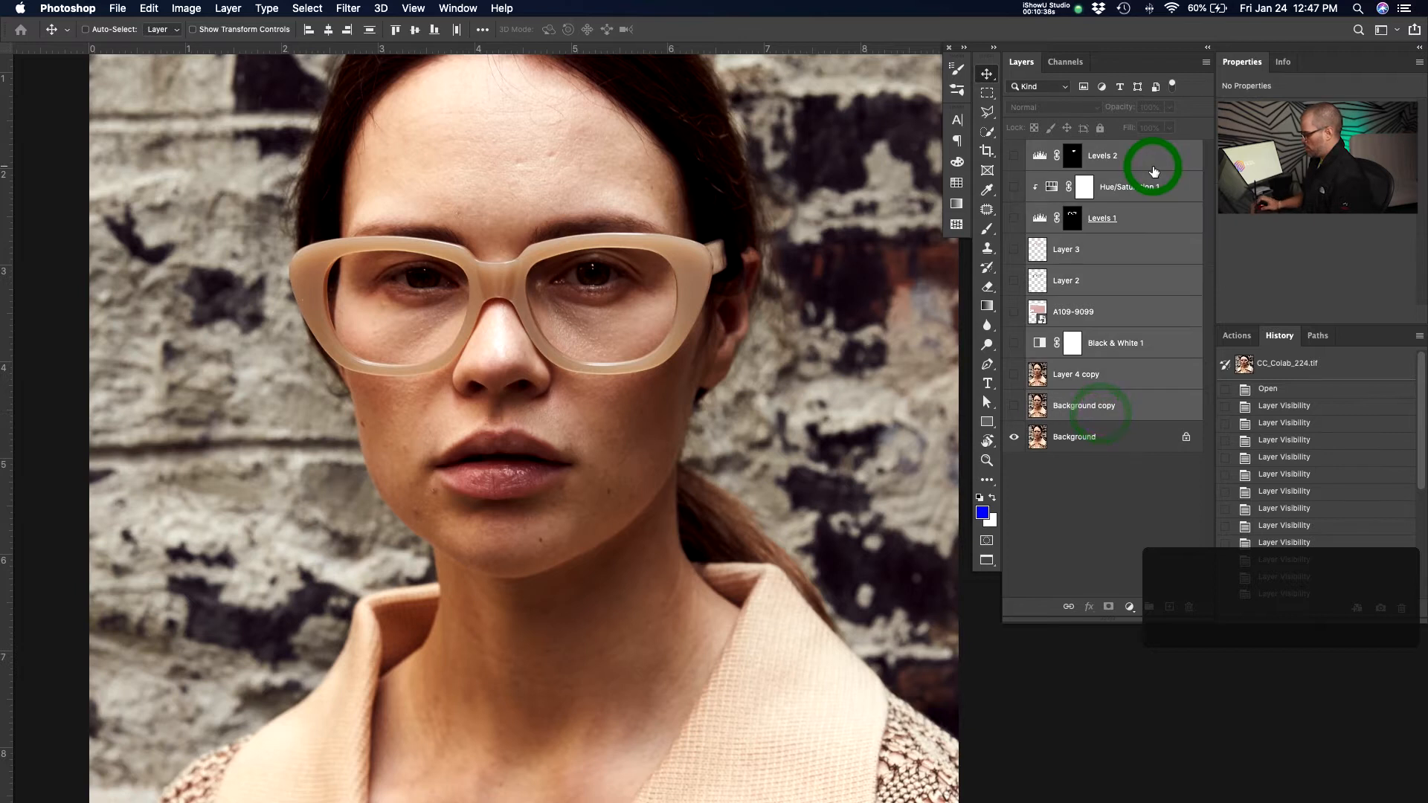
{"action": "key", "text": "BackSpace"}
Zoom in and inspect the skin texture around the model's nose, cheeks and mouth.
{"action": "key", "text": "space"}
{"action": "left_click_drag", "start_coordinate": [553, 351], "coordinate": [558, 384]}
{"action": "key", "text": "z"}
{"action": "left_click_drag", "start_coordinate": [654, 418], "coordinate": [572, 461]}
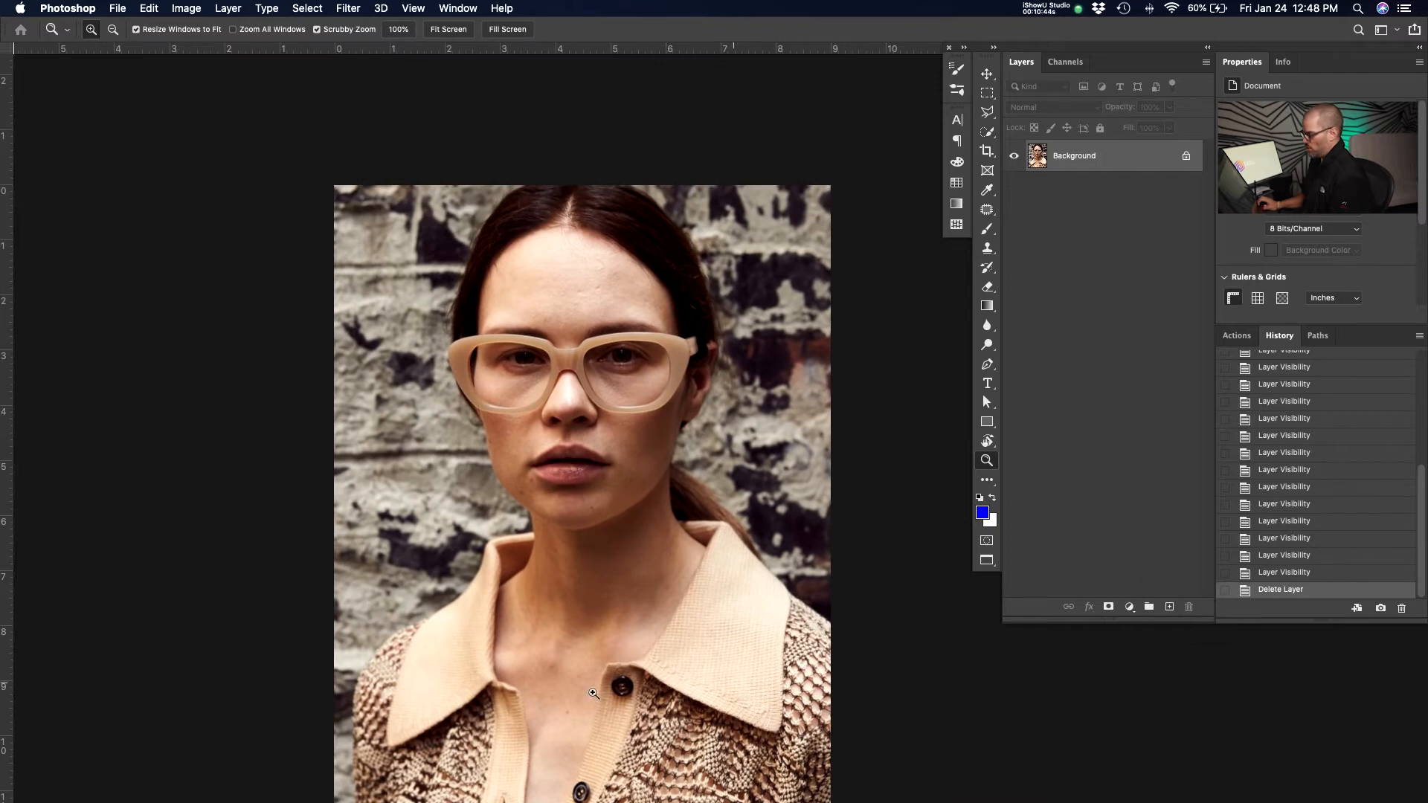
{"action": "left_click_drag", "start_coordinate": [632, 357], "coordinate": [711, 328]}
{"action": "key", "text": "space"}
{"action": "left_click_drag", "start_coordinate": [615, 471], "coordinate": [621, 404]}
{"action": "left_click_drag", "start_coordinate": [331, 415], "coordinate": [406, 313]}
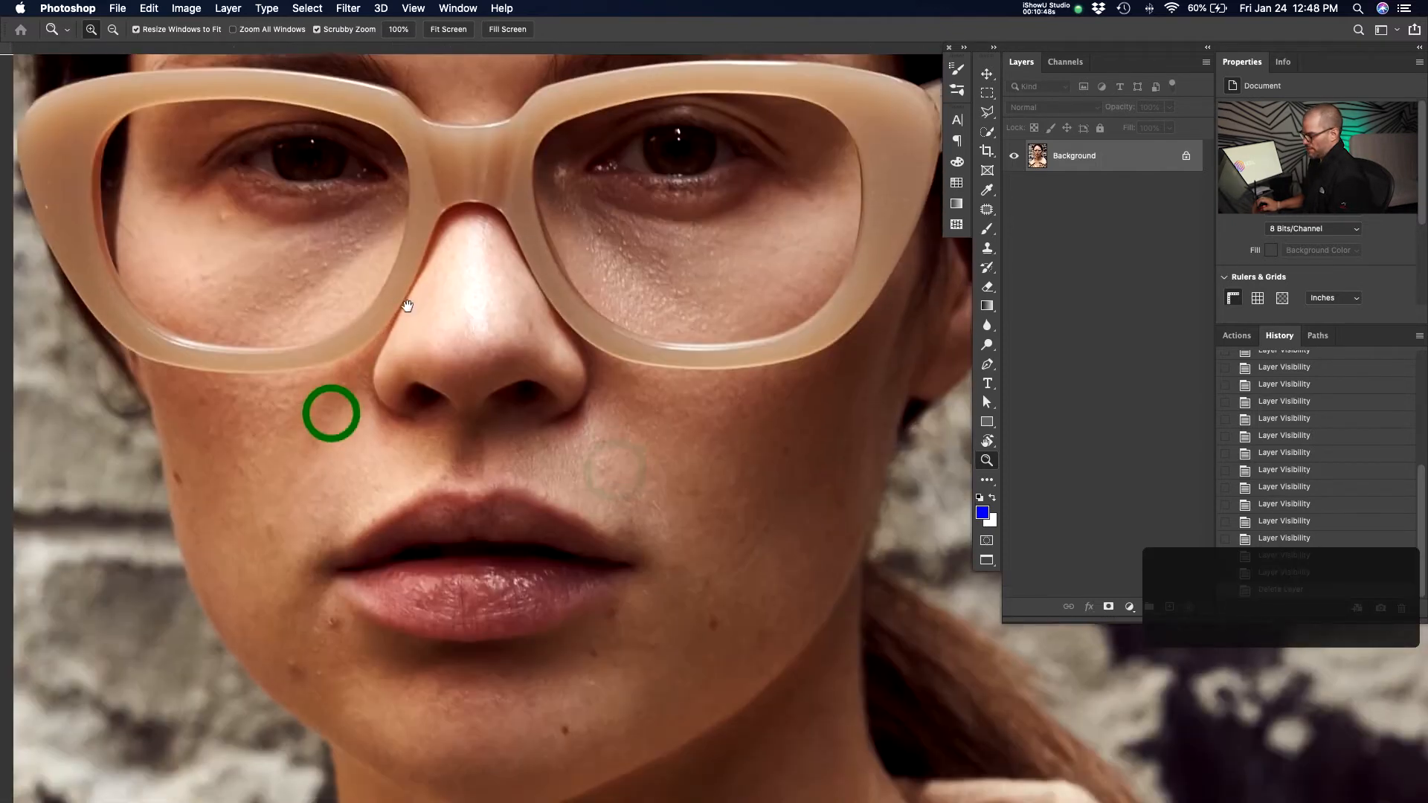
{"action": "key", "text": "space"}
{"action": "left_click_drag", "start_coordinate": [552, 584], "coordinate": [529, 418]}
{"action": "key", "text": "v"}
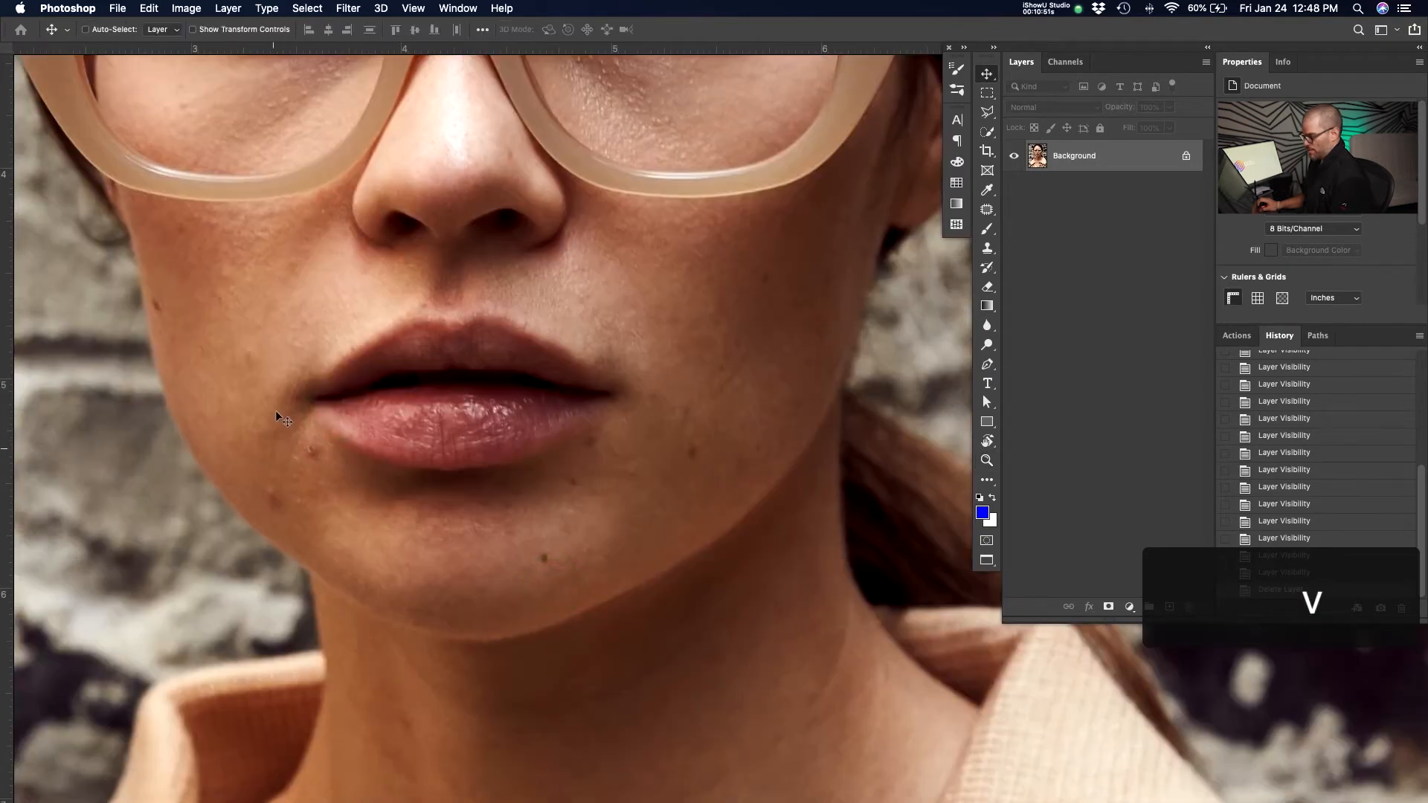
Pan across the eyes and forehead to inspect the skin texture, then zoom back out.
{"action": "key", "text": "space"}
{"action": "left_click_drag", "start_coordinate": [507, 511], "coordinate": [502, 322]}
{"action": "left_click_drag", "start_coordinate": [656, 437], "coordinate": [564, 667]}
{"action": "left_click_drag", "start_coordinate": [600, 446], "coordinate": [621, 578]}
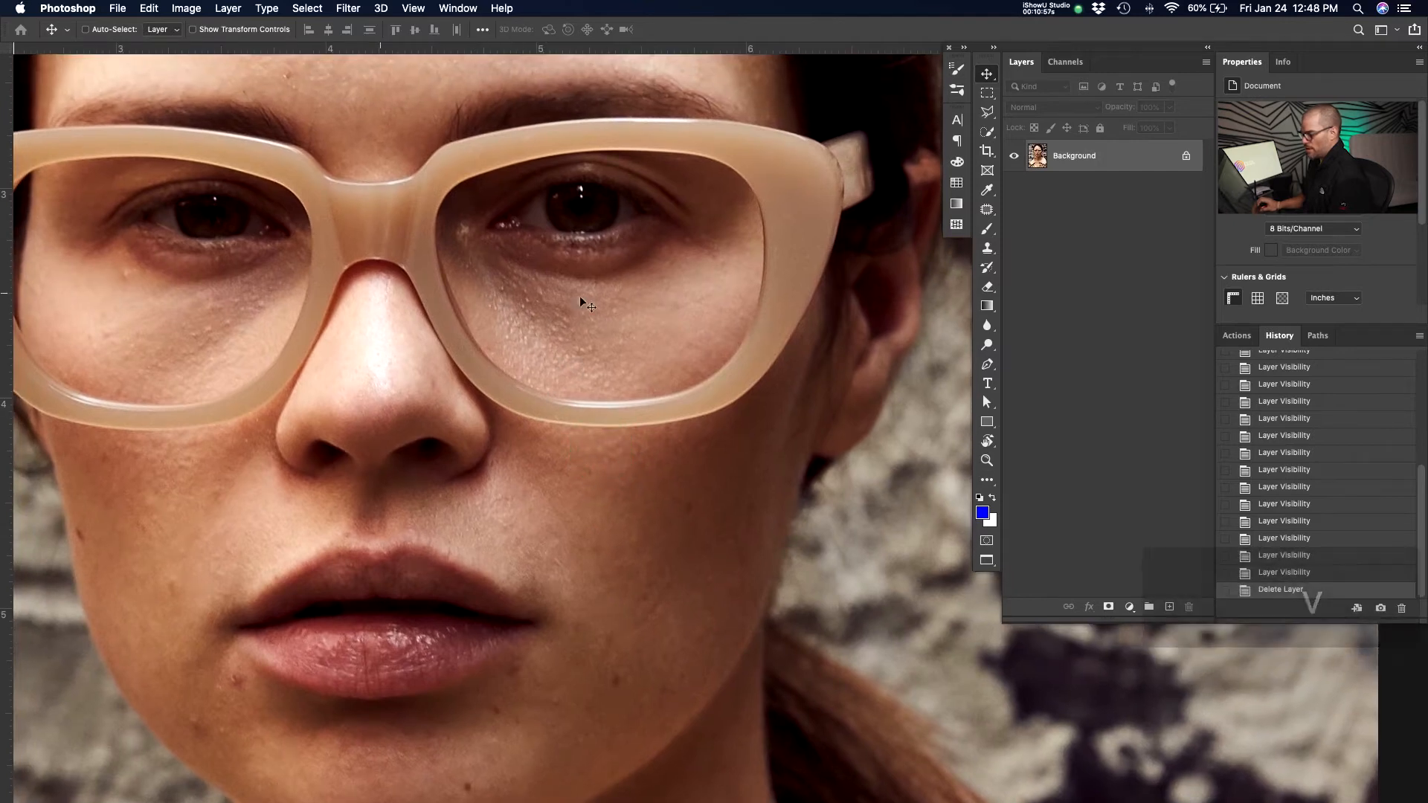
{"action": "key", "text": "space"}
{"action": "left_click_drag", "start_coordinate": [327, 338], "coordinate": [512, 442]}
{"action": "left_click_drag", "start_coordinate": [578, 367], "coordinate": [514, 462]}
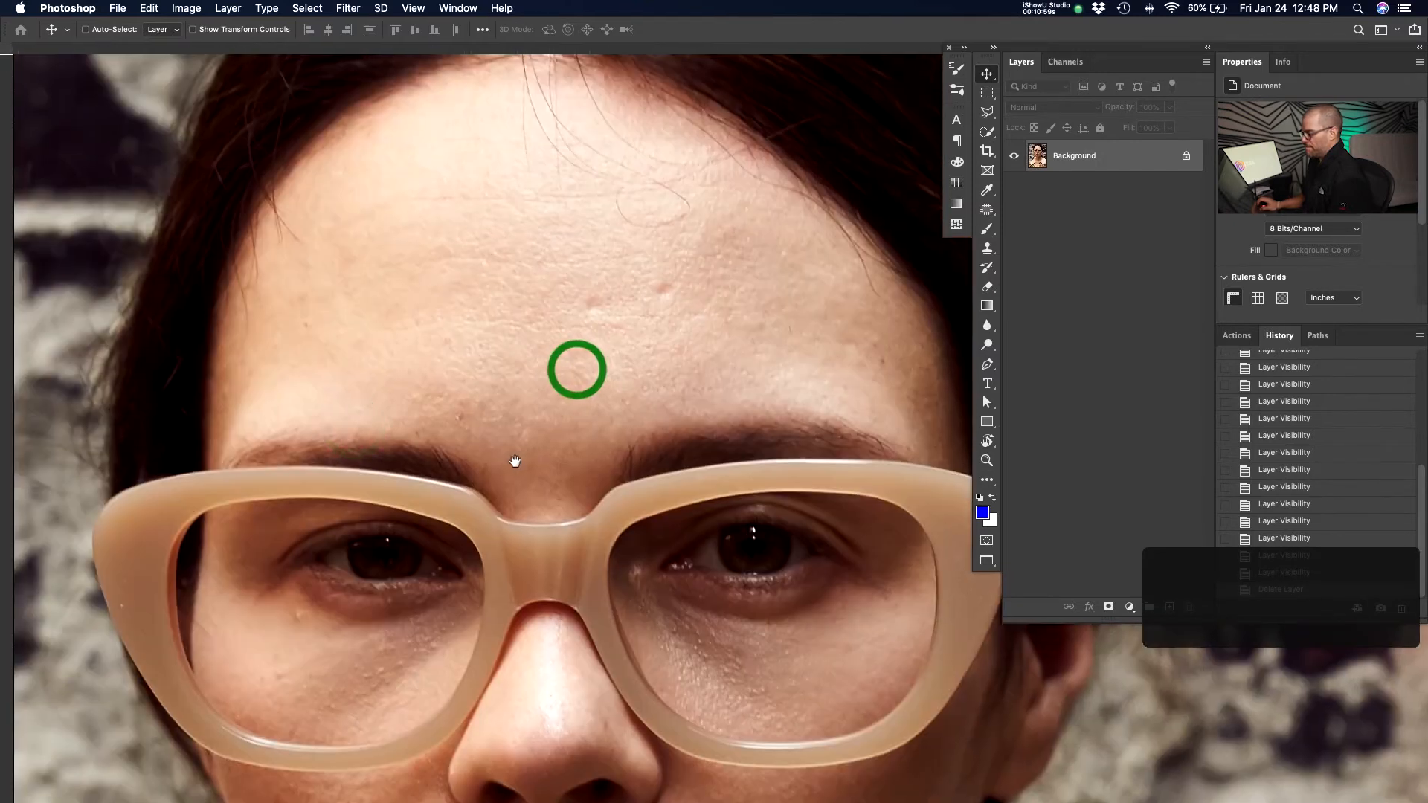
{"action": "left_click_drag", "start_coordinate": [566, 183], "coordinate": [550, 267]}
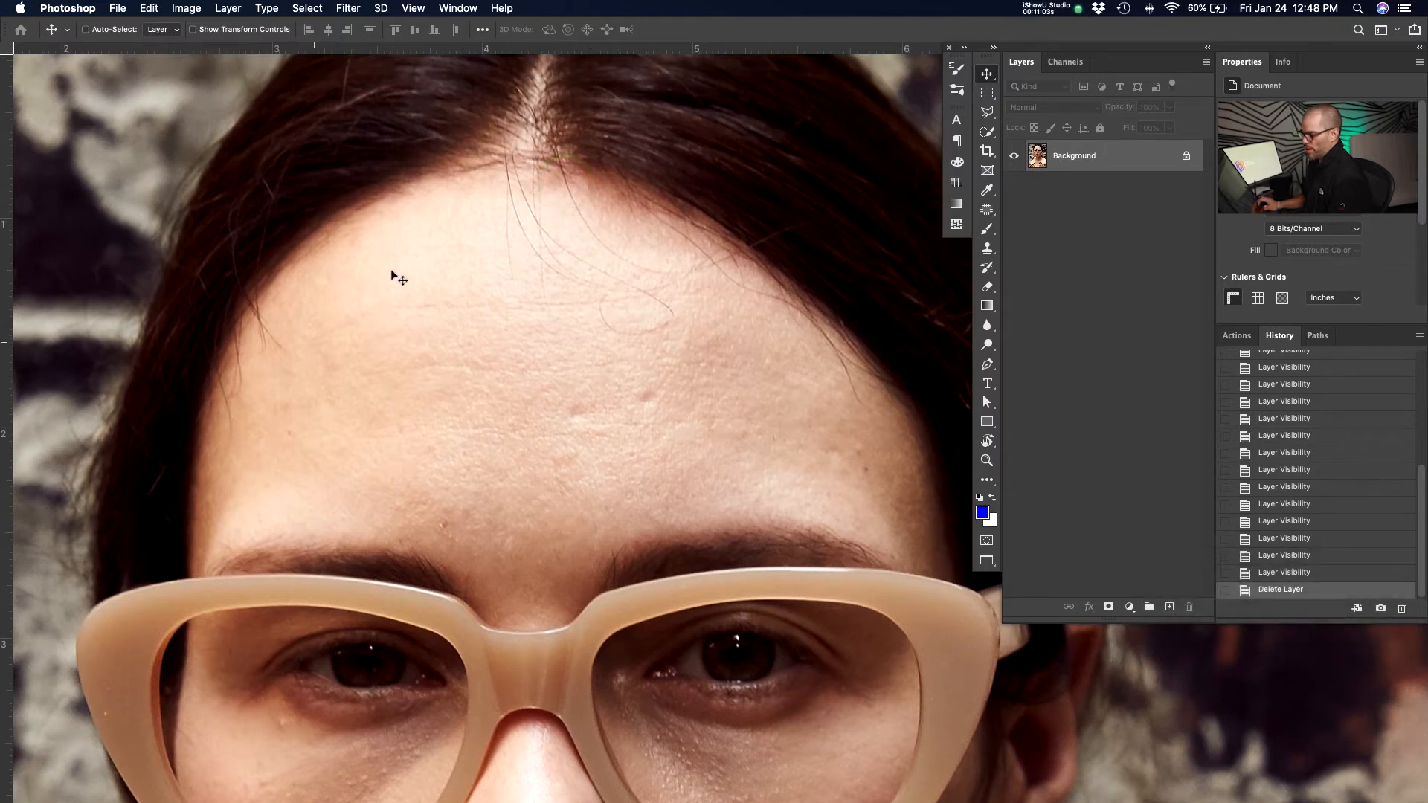
{"action": "key", "text": "space"}
{"action": "left_click_drag", "start_coordinate": [464, 599], "coordinate": [447, 391]}
{"action": "scroll", "coordinate": [536, 526], "scroll_direction": "down", "scroll_amount": 5}
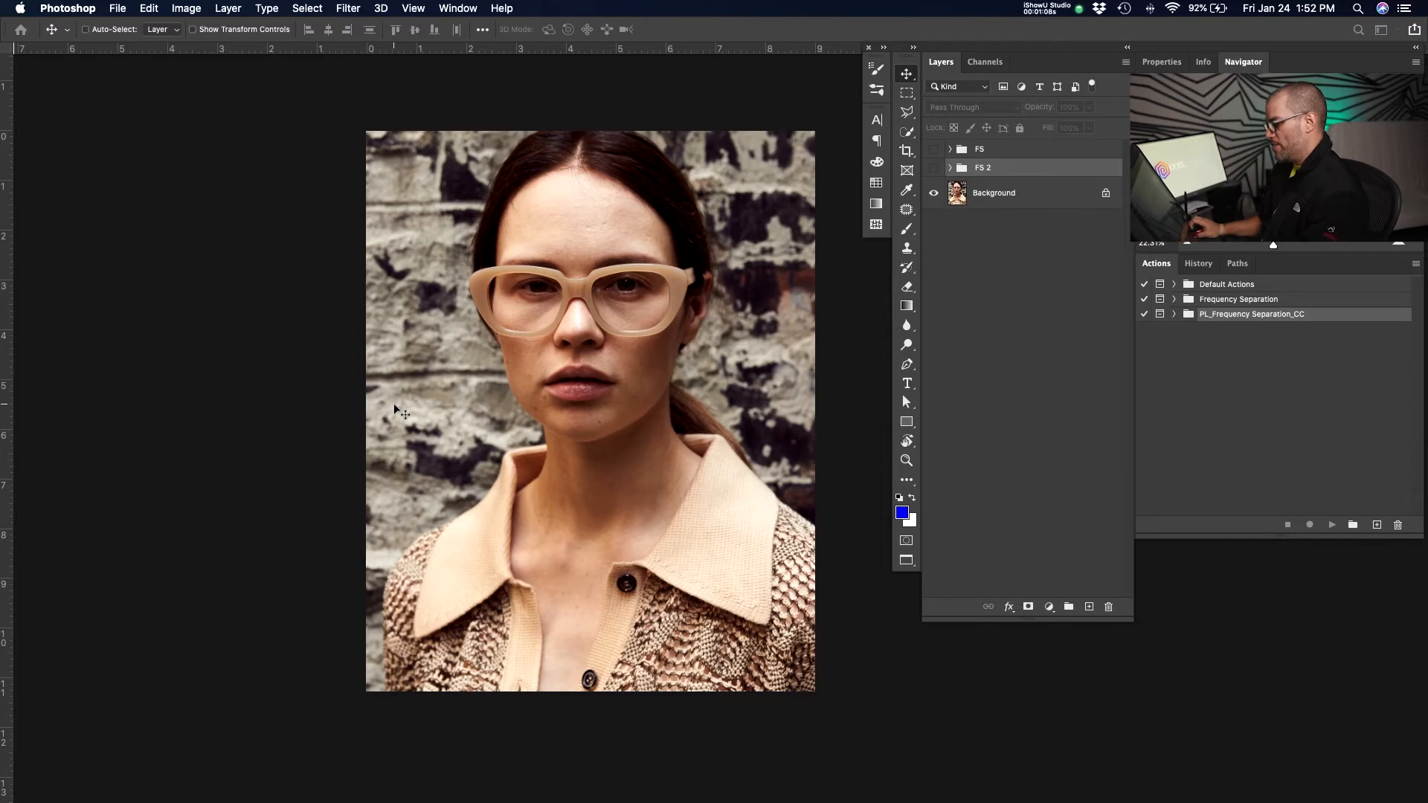
Select the Background layer and duplicate it twice.
{"action": "left_click", "coordinate": [685, 489]}
{"action": "left_click_drag", "start_coordinate": [756, 399], "coordinate": [607, 435]}
{"action": "left_click", "coordinate": [1019, 195]}
{"action": "key", "text": "super+r"}
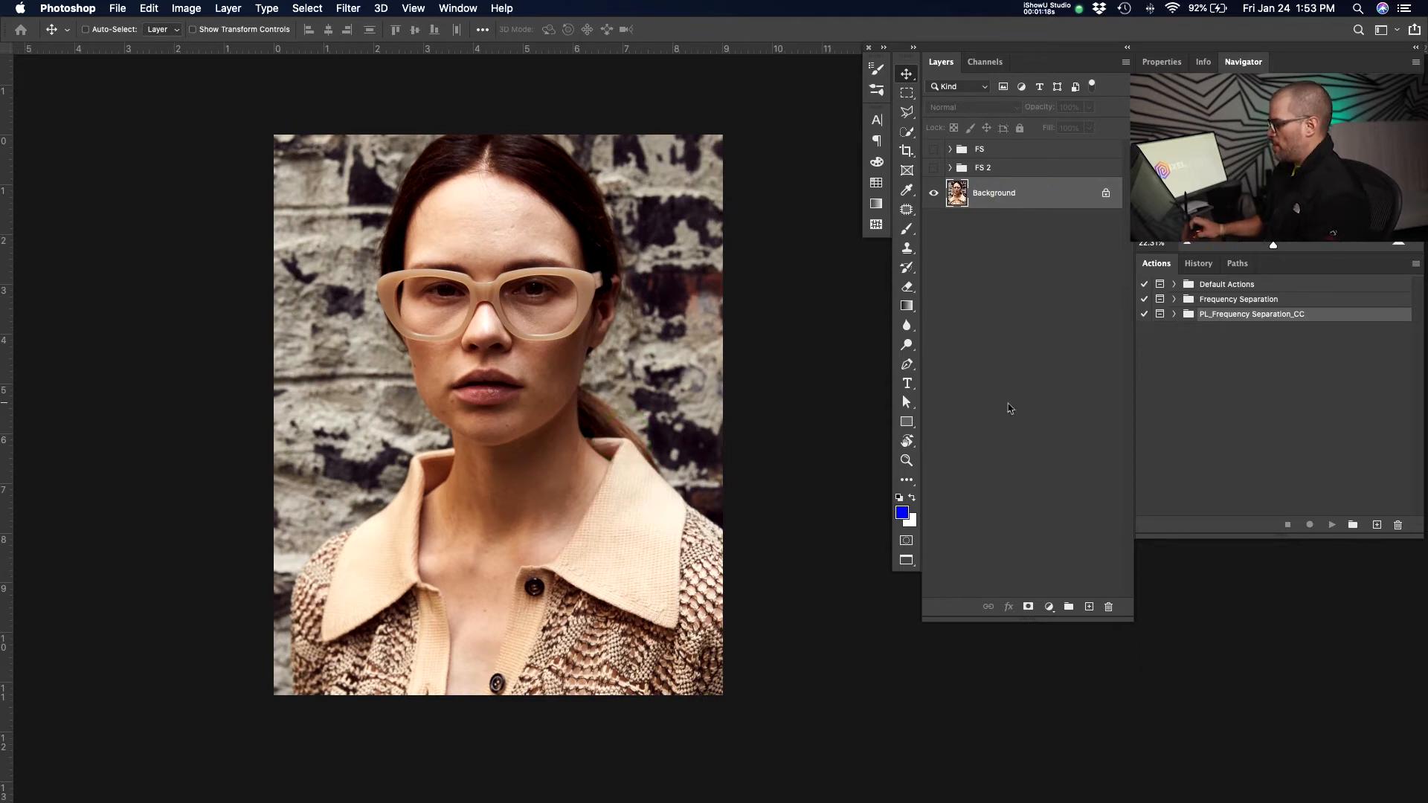
{"action": "key", "text": "super+j"}
{"action": "key", "text": "super+j"}
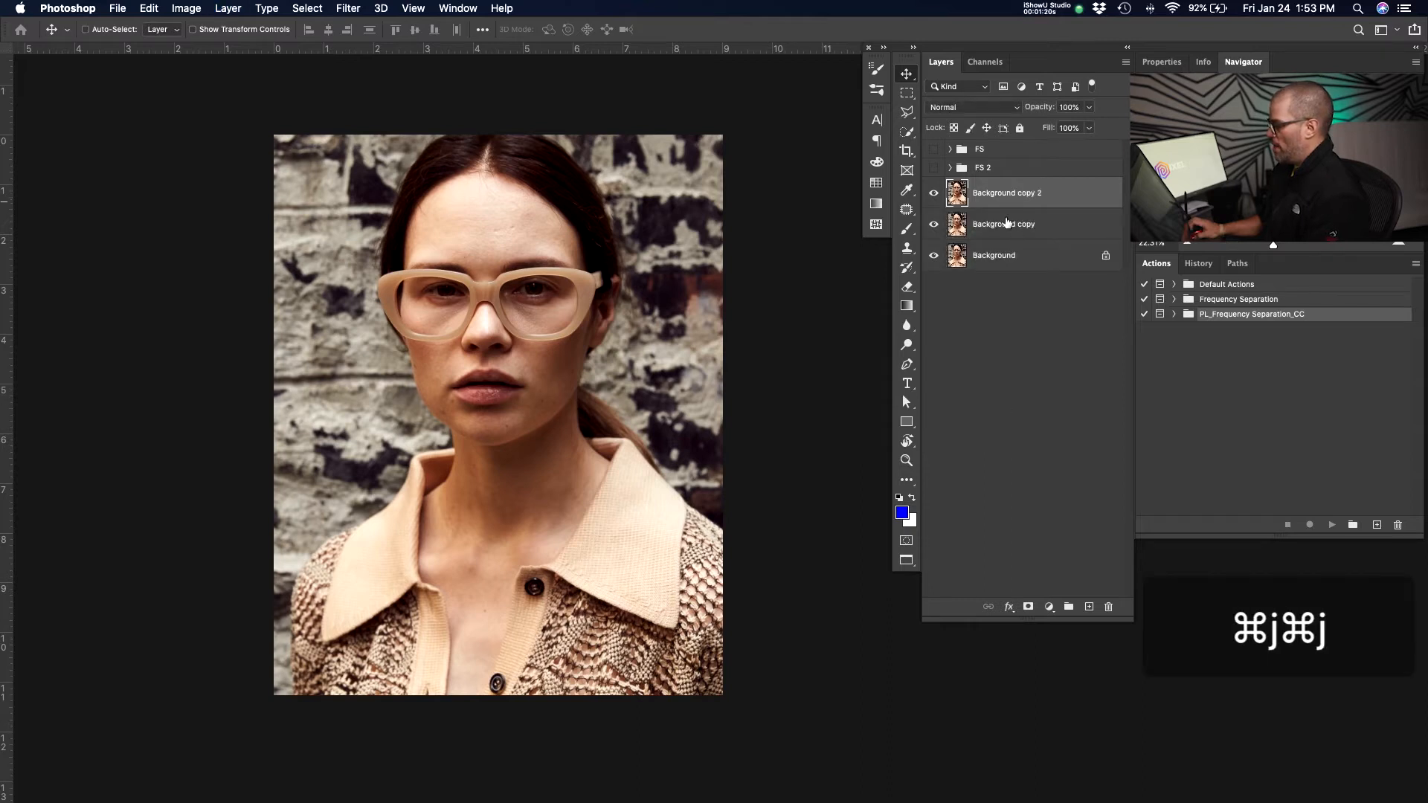
Hide the top copy and rename the lower Background copy as "lo freq.".
{"action": "left_click", "coordinate": [935, 225]}
{"action": "left_click", "coordinate": [934, 194]}
{"action": "left_click", "coordinate": [936, 225]}
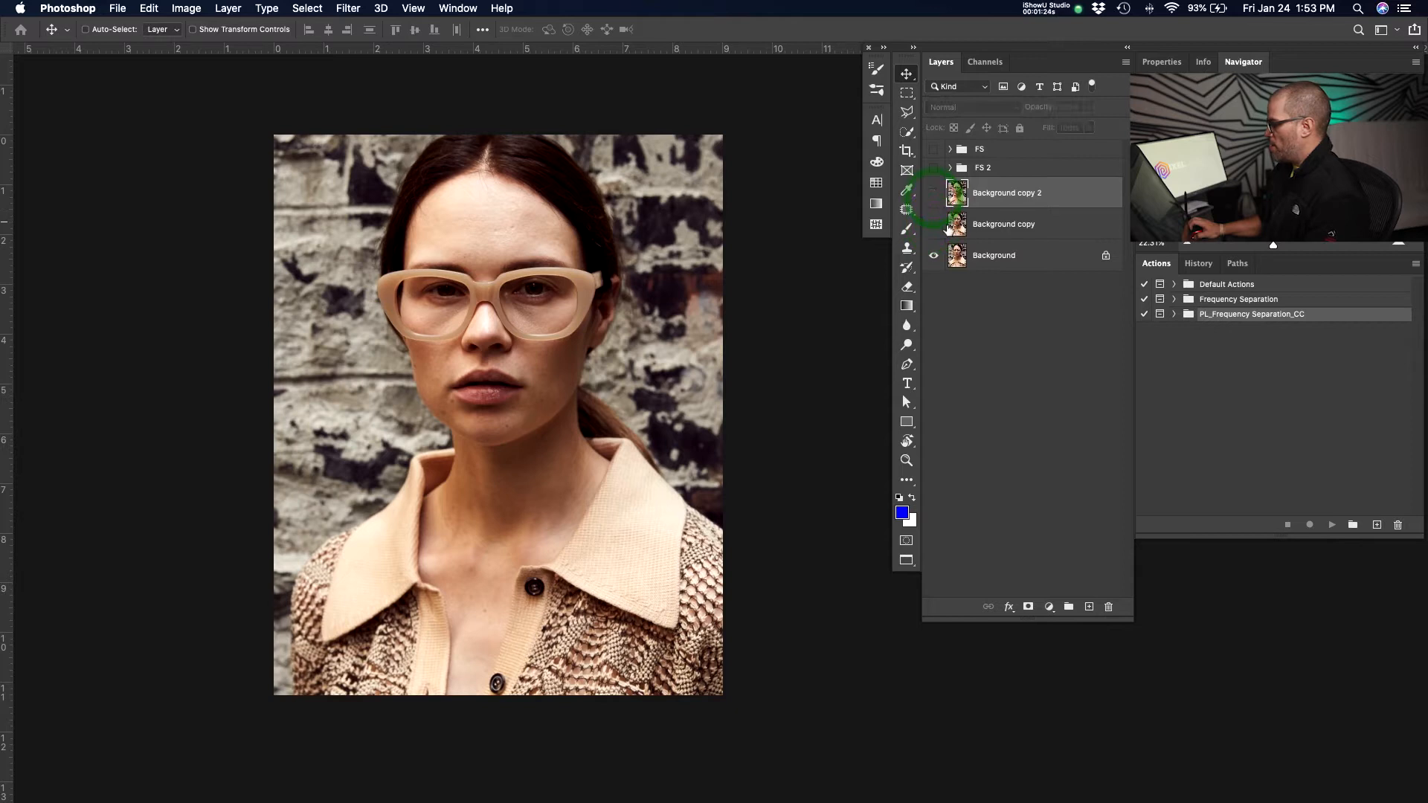
{"action": "double_click", "coordinate": [989, 223]}
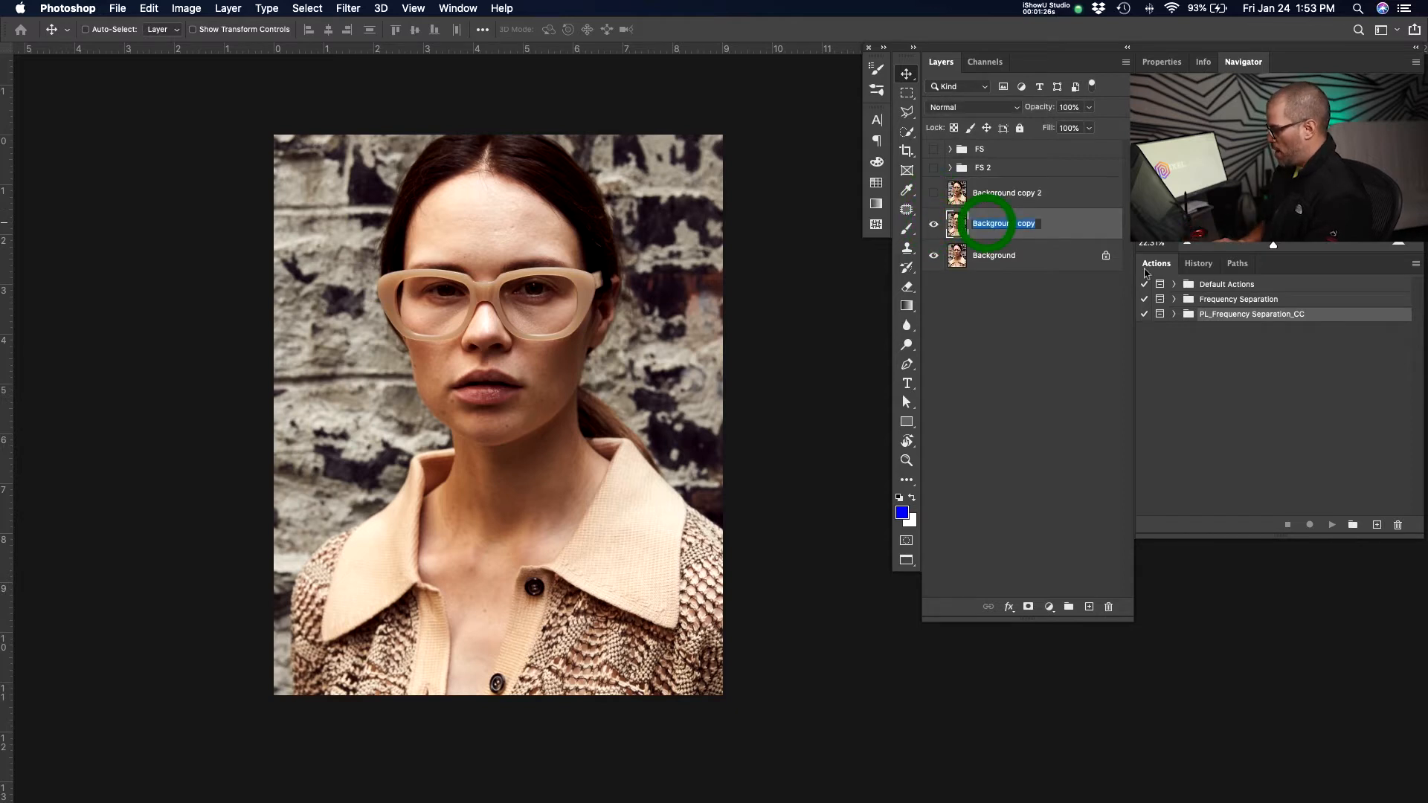
{"action": "type", "text": "lo"}
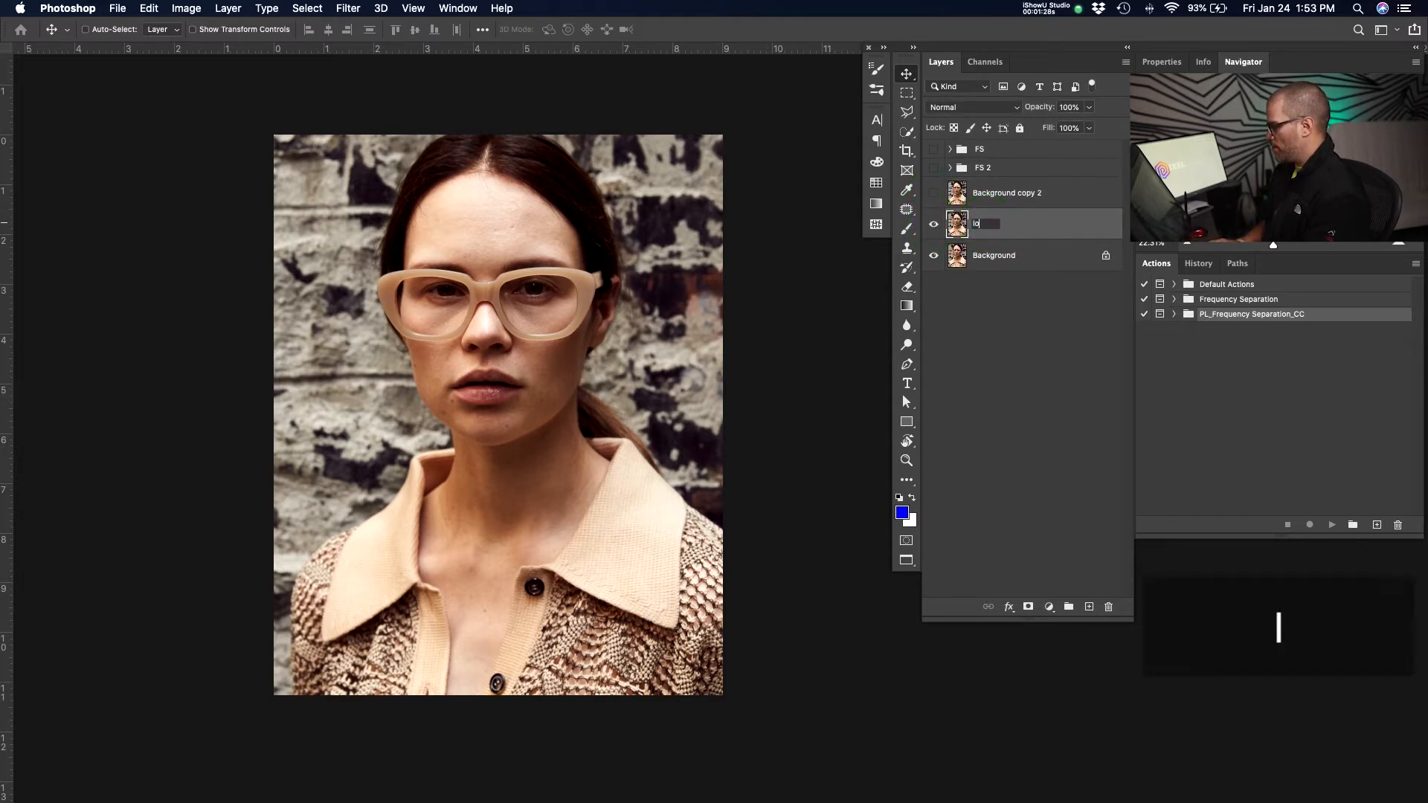
{"action": "type", "text": " freq."}
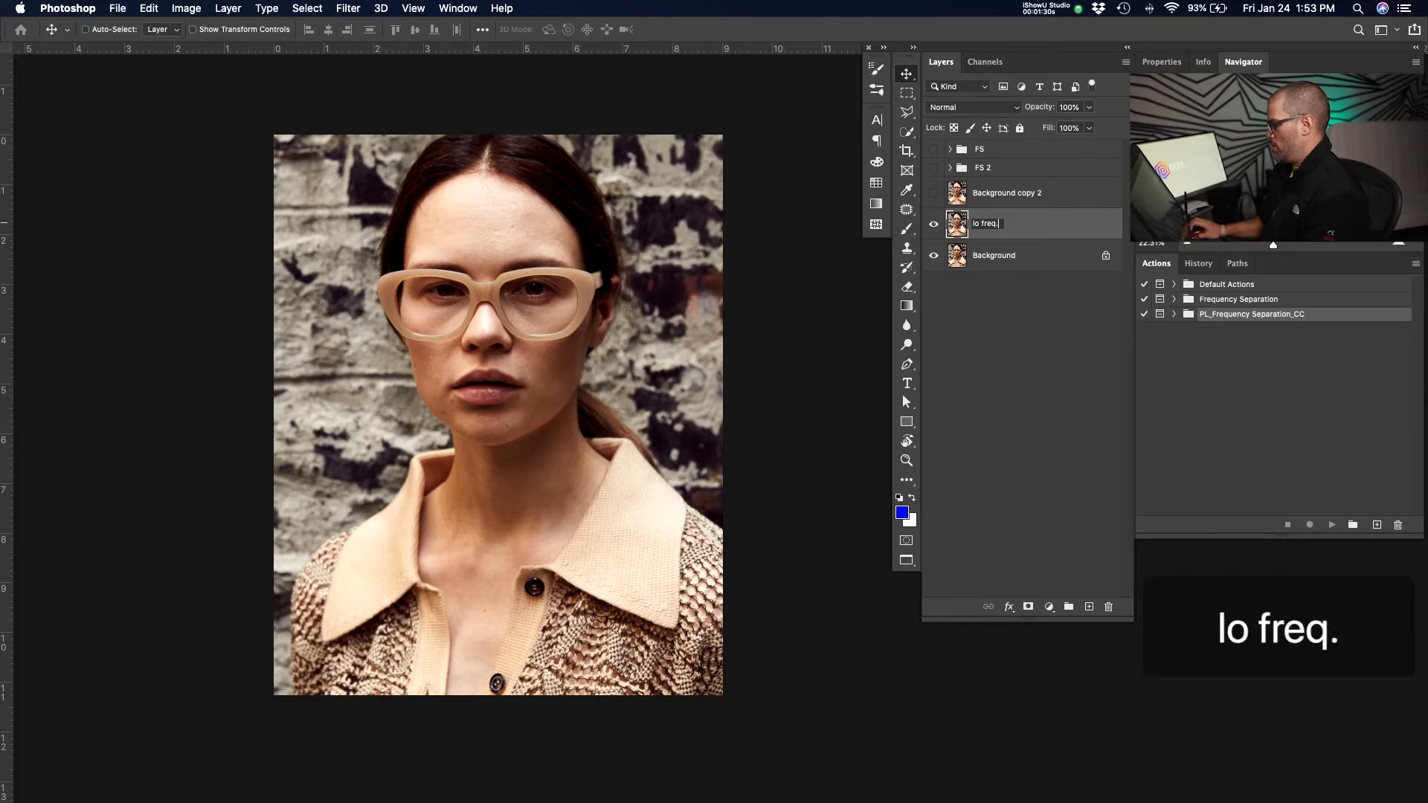
{"action": "left_click", "coordinate": [1067, 342]}
Show the top copy layer and rename it "hi freq".
{"action": "left_click", "coordinate": [934, 193]}
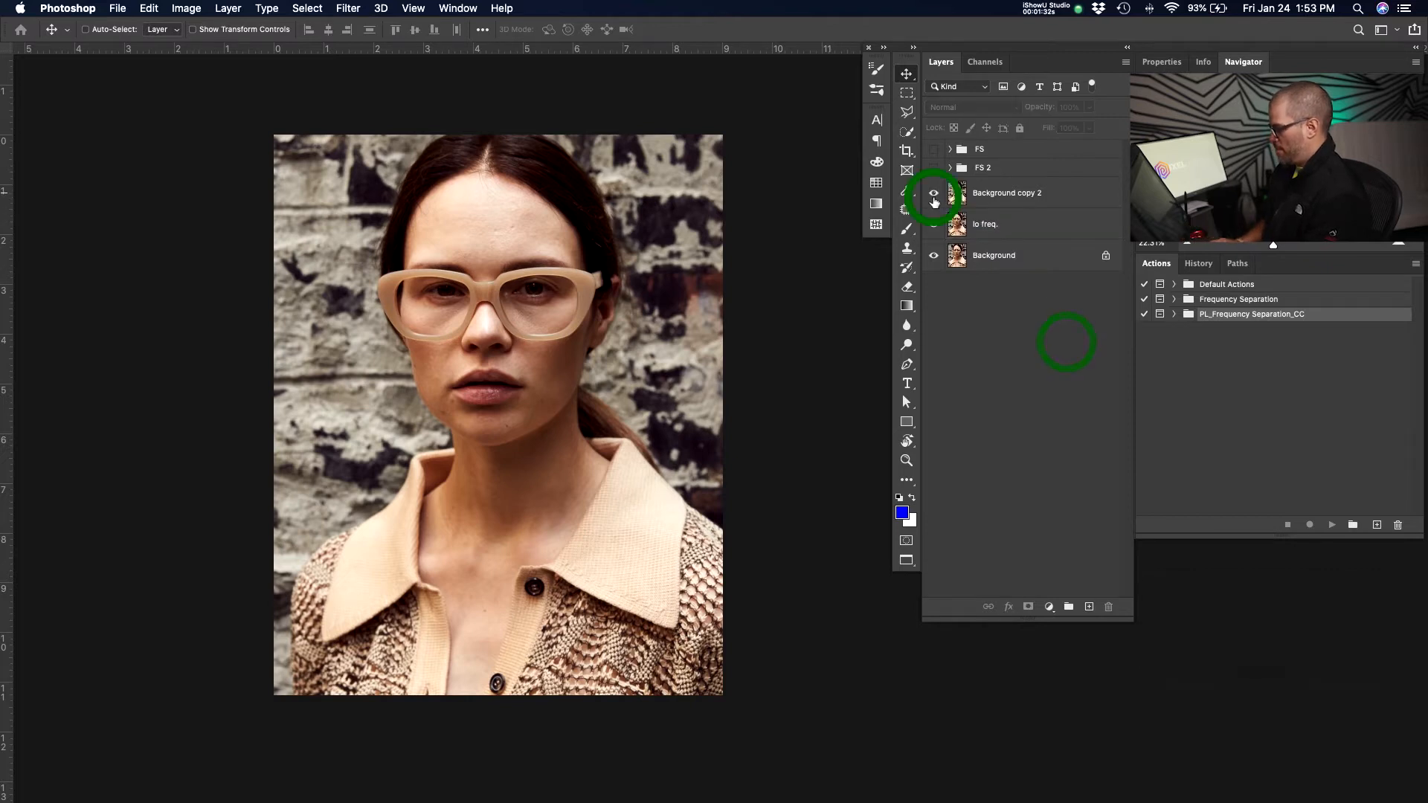
{"action": "left_click", "coordinate": [937, 199]}
{"action": "double_click", "coordinate": [1010, 192]}
{"action": "type", "text": "hi freq"}
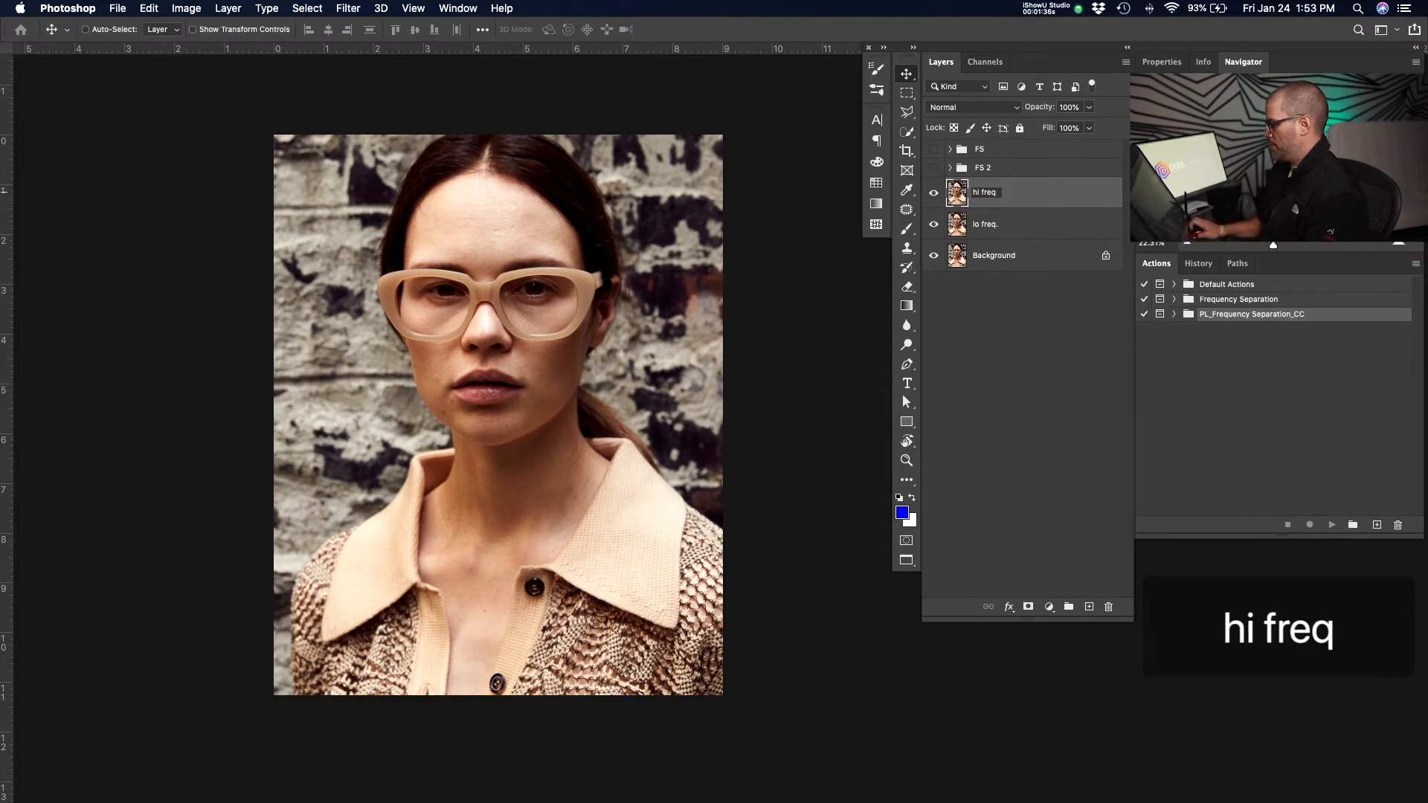
{"action": "key", "text": "Return"}
{"action": "left_click", "coordinate": [1013, 342]}
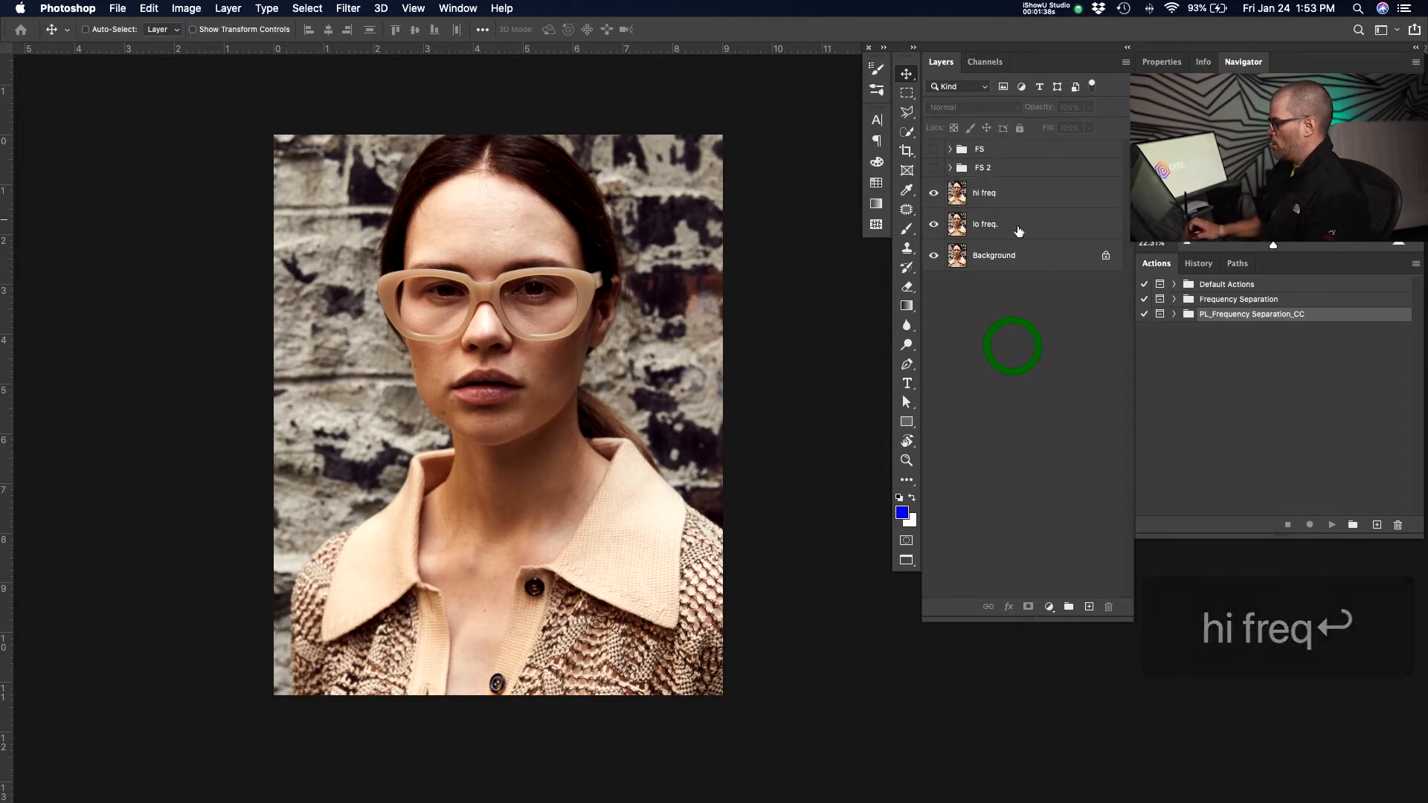
Hide the hi freq layer and apply a Gaussian Blur with a 12.0 pixel radius to the lo freq. layer.
{"action": "left_click", "coordinate": [933, 194]}
{"action": "left_click", "coordinate": [1014, 221]}
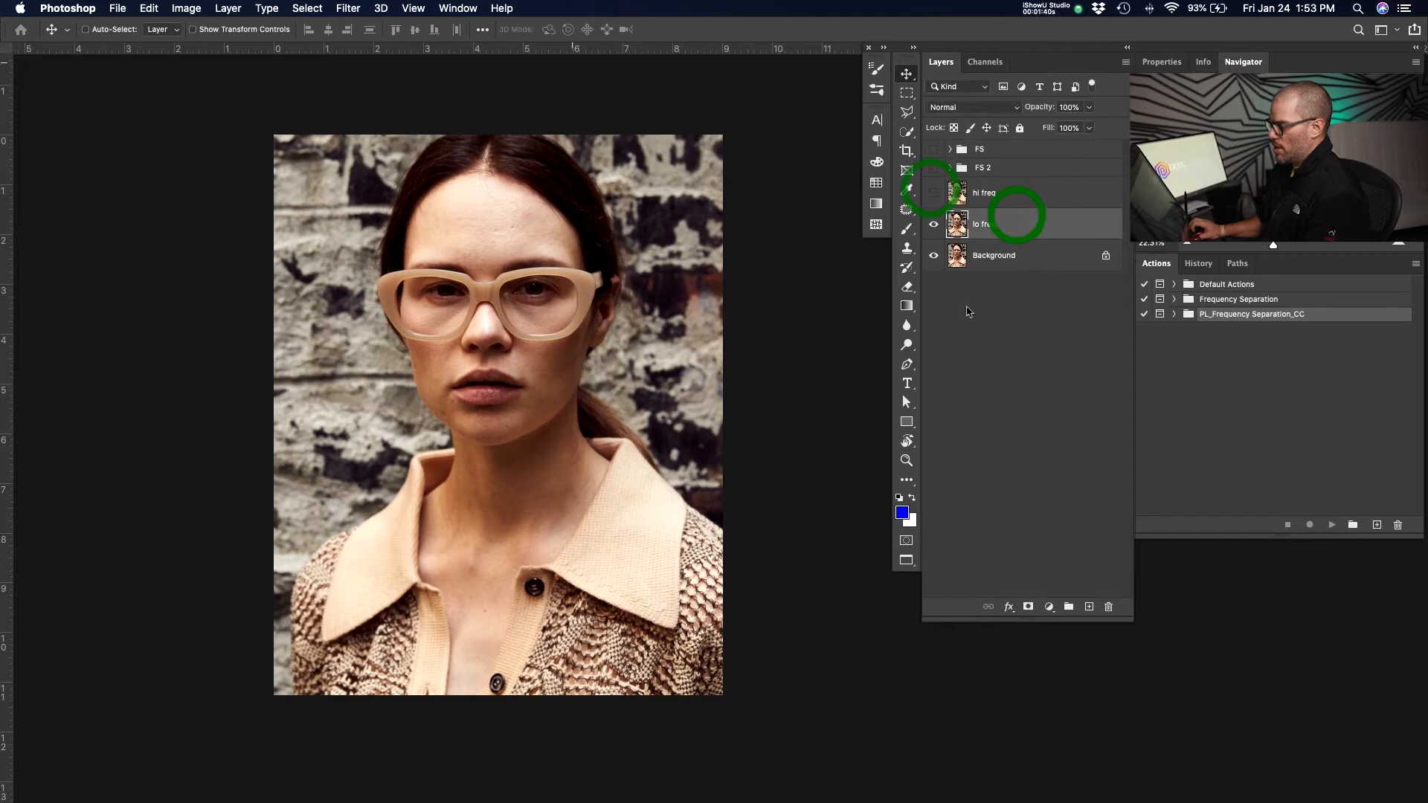
{"action": "left_click", "coordinate": [349, 8]}
{"action": "mouse_move", "coordinate": [443, 186]}
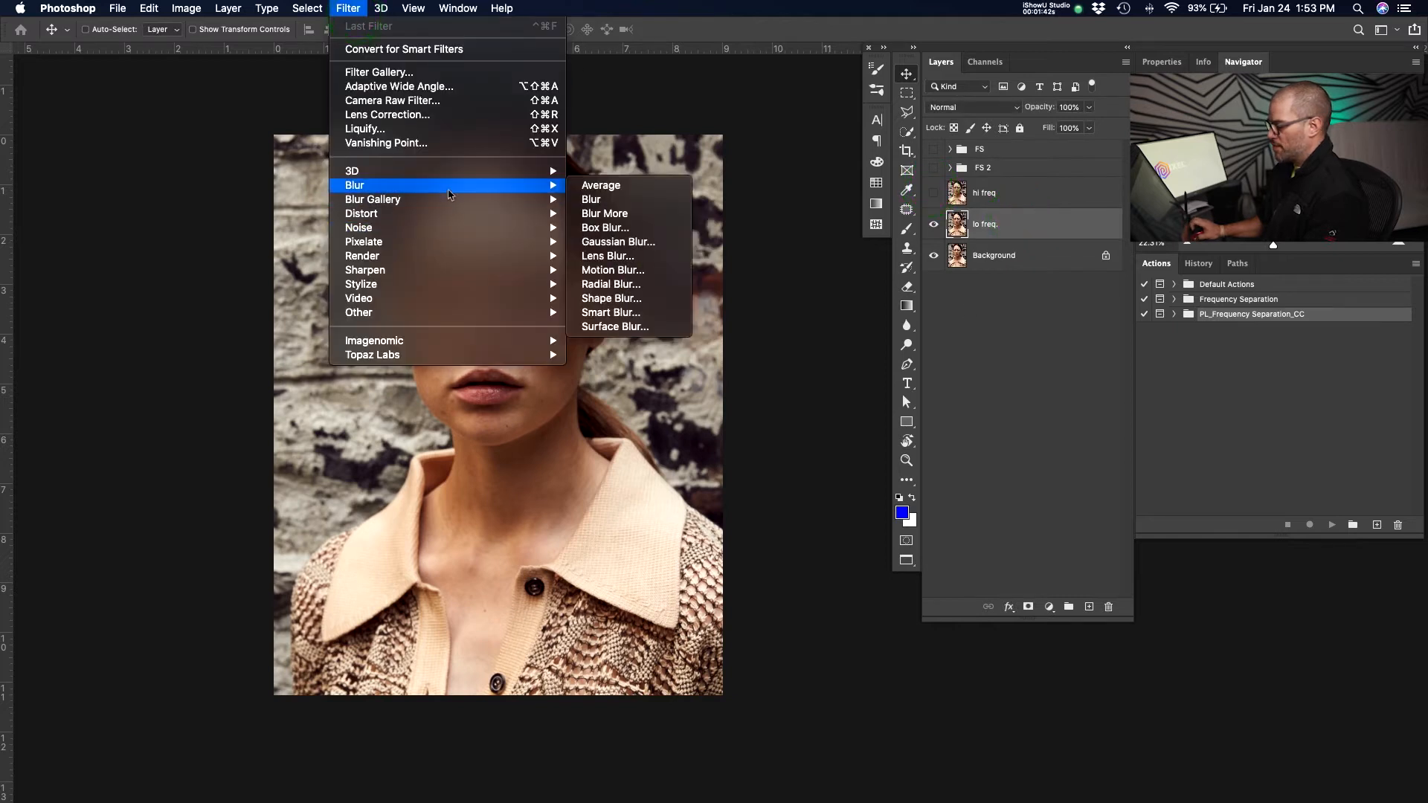
{"action": "left_click", "coordinate": [603, 241]}
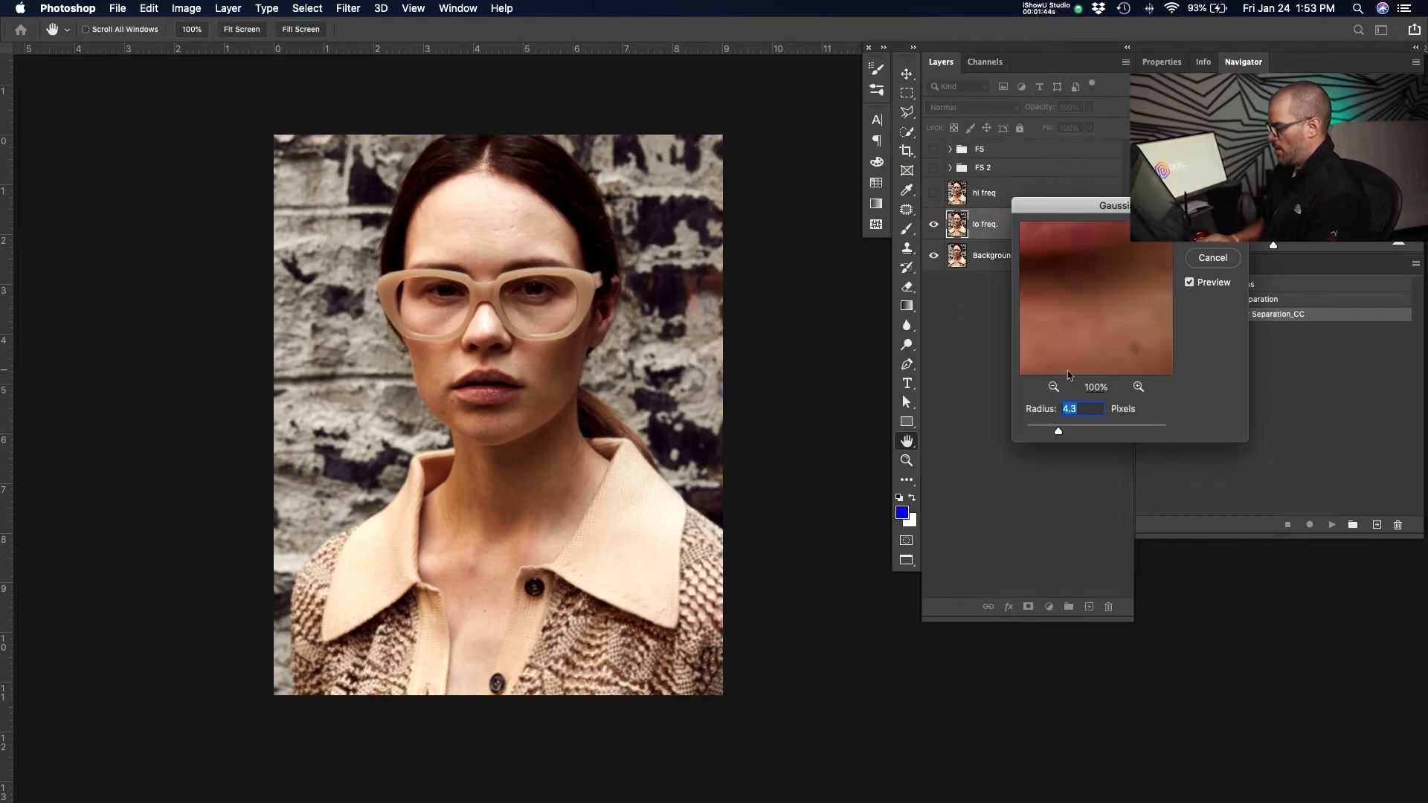
{"action": "key", "text": "super+equal"}
{"action": "key", "text": "super+equal"}
{"action": "key", "text": "super+equal"}
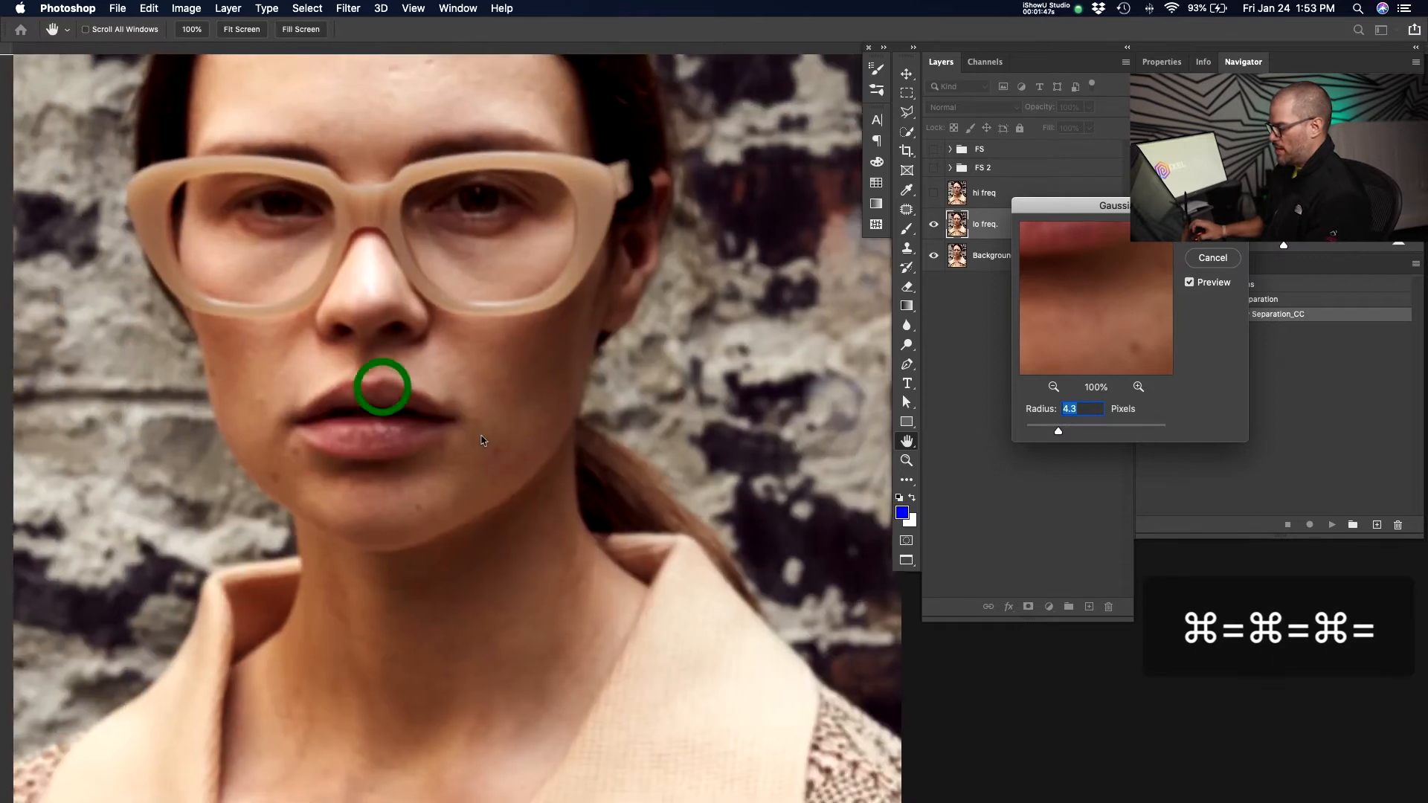
{"action": "left_click_drag", "start_coordinate": [446, 454], "coordinate": [574, 508]}
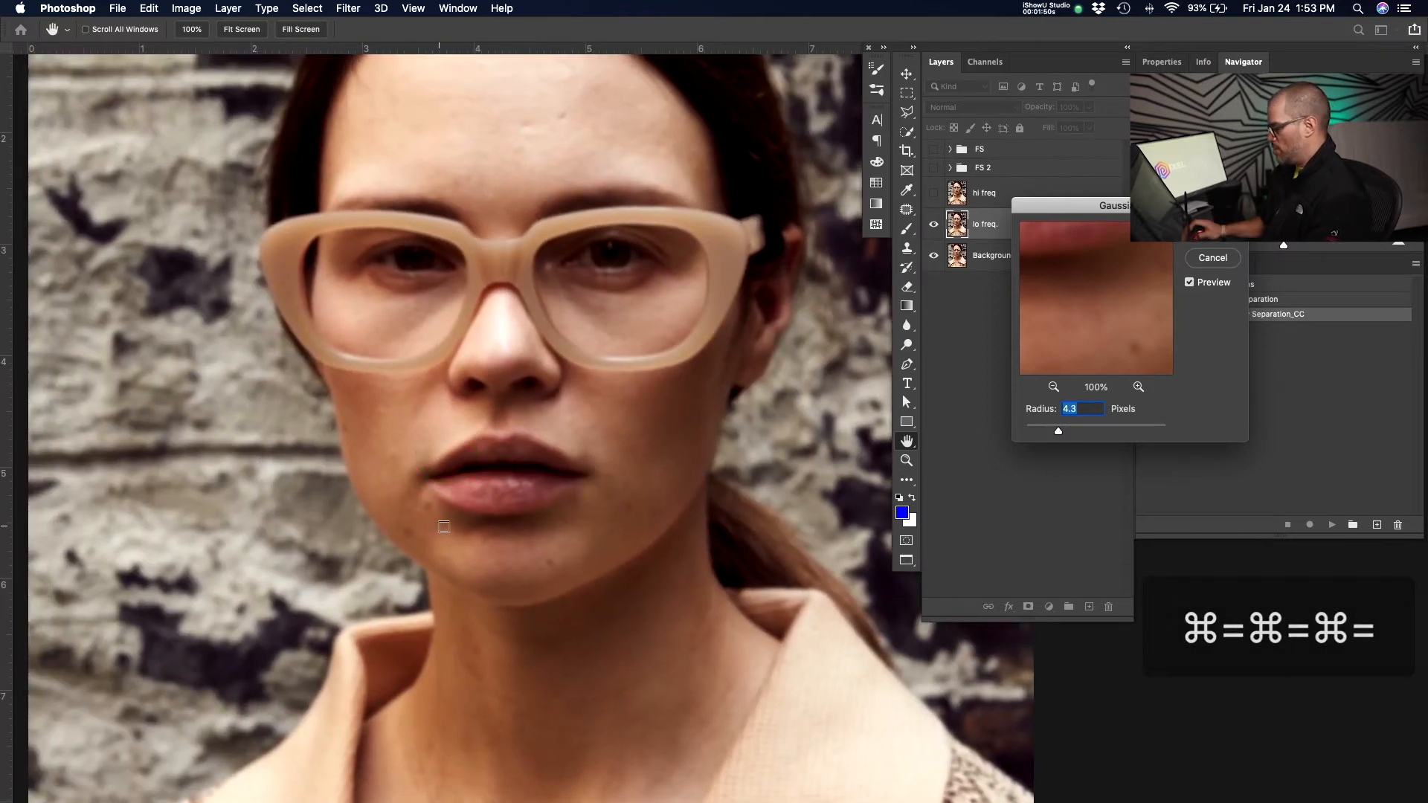
{"action": "left_click_drag", "start_coordinate": [1058, 432], "coordinate": [1083, 432]}
{"action": "left_click_drag", "start_coordinate": [392, 458], "coordinate": [394, 505]}
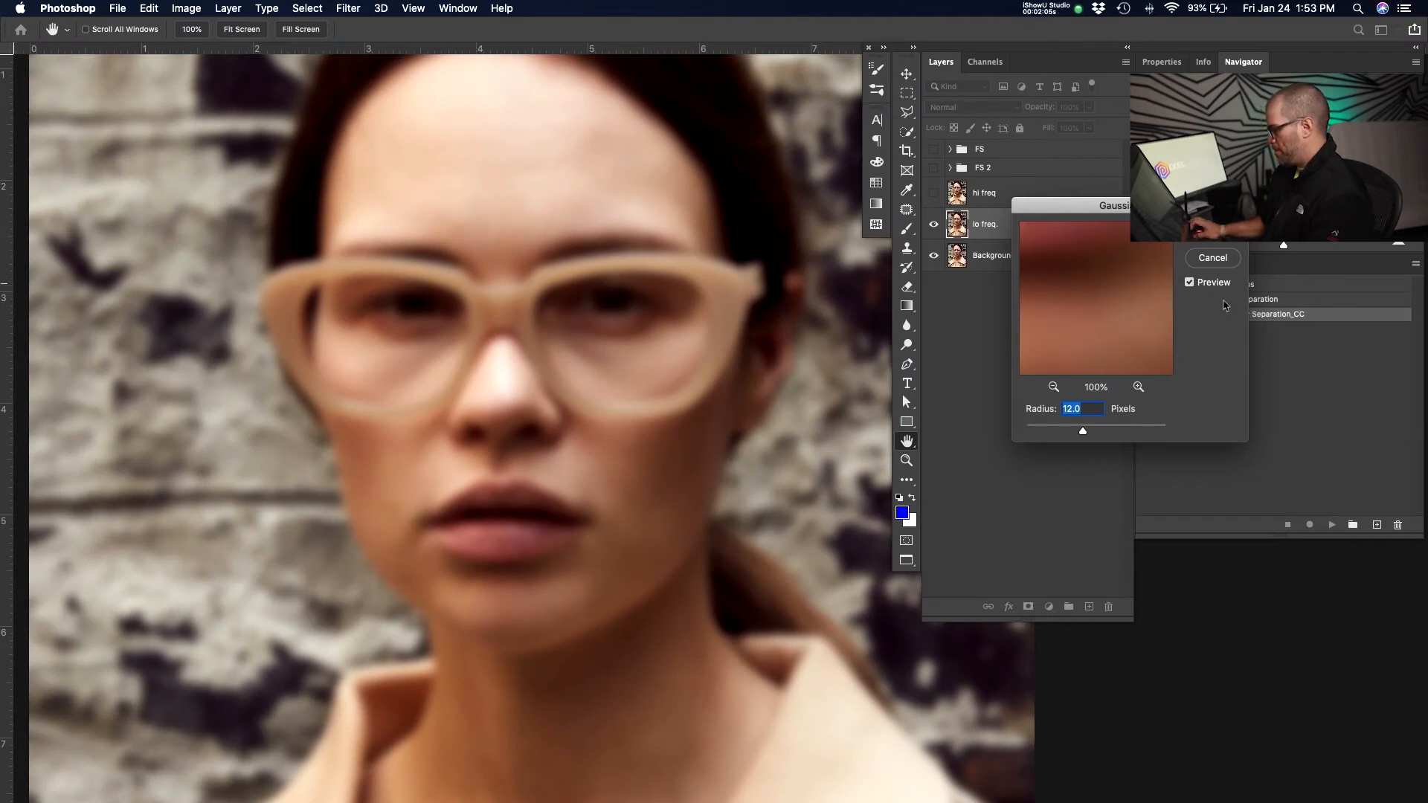
{"action": "left_click", "coordinate": [1210, 242]}
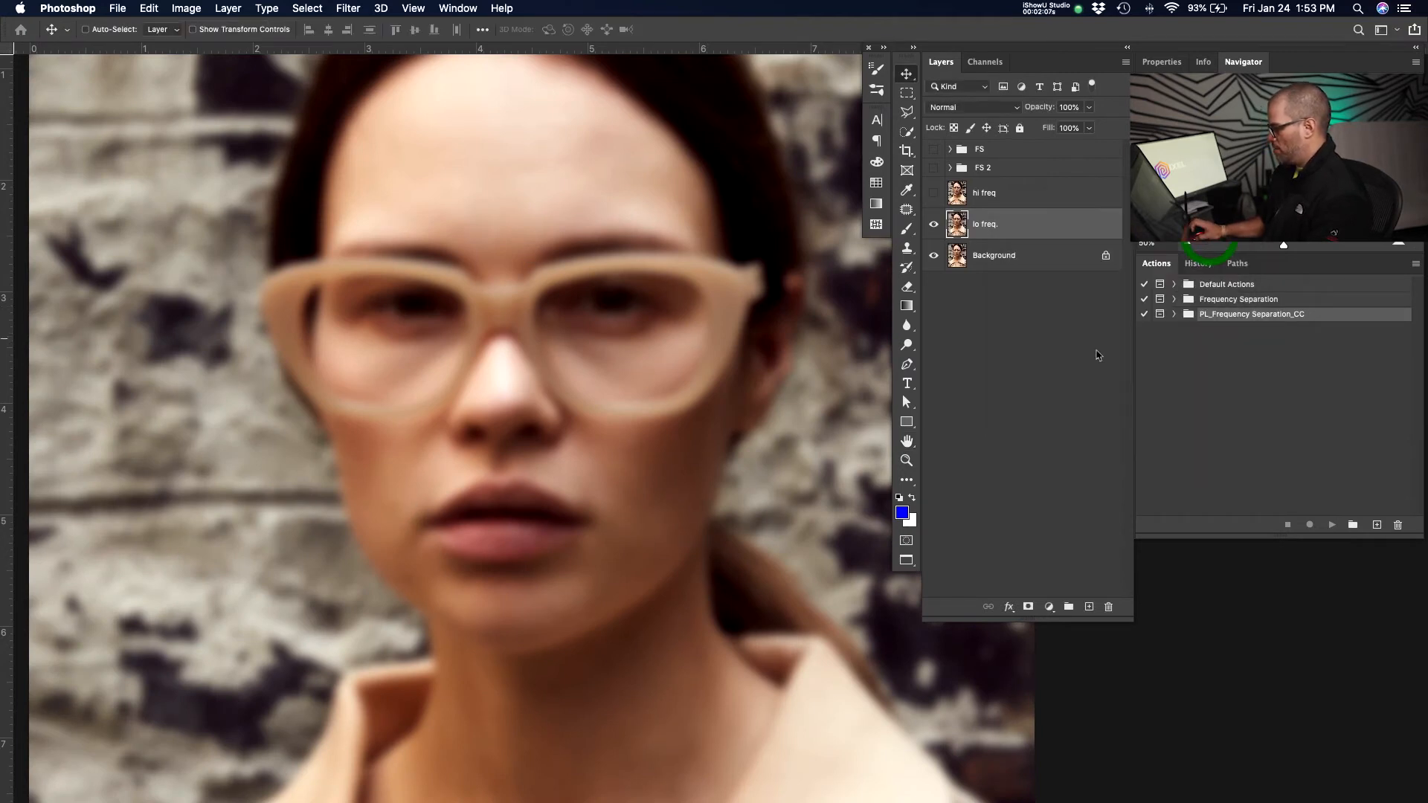
Show and select the hi freq layer, and start Apply Image using the lo freq. layer as source with Add blending.
{"action": "left_click", "coordinate": [934, 192]}
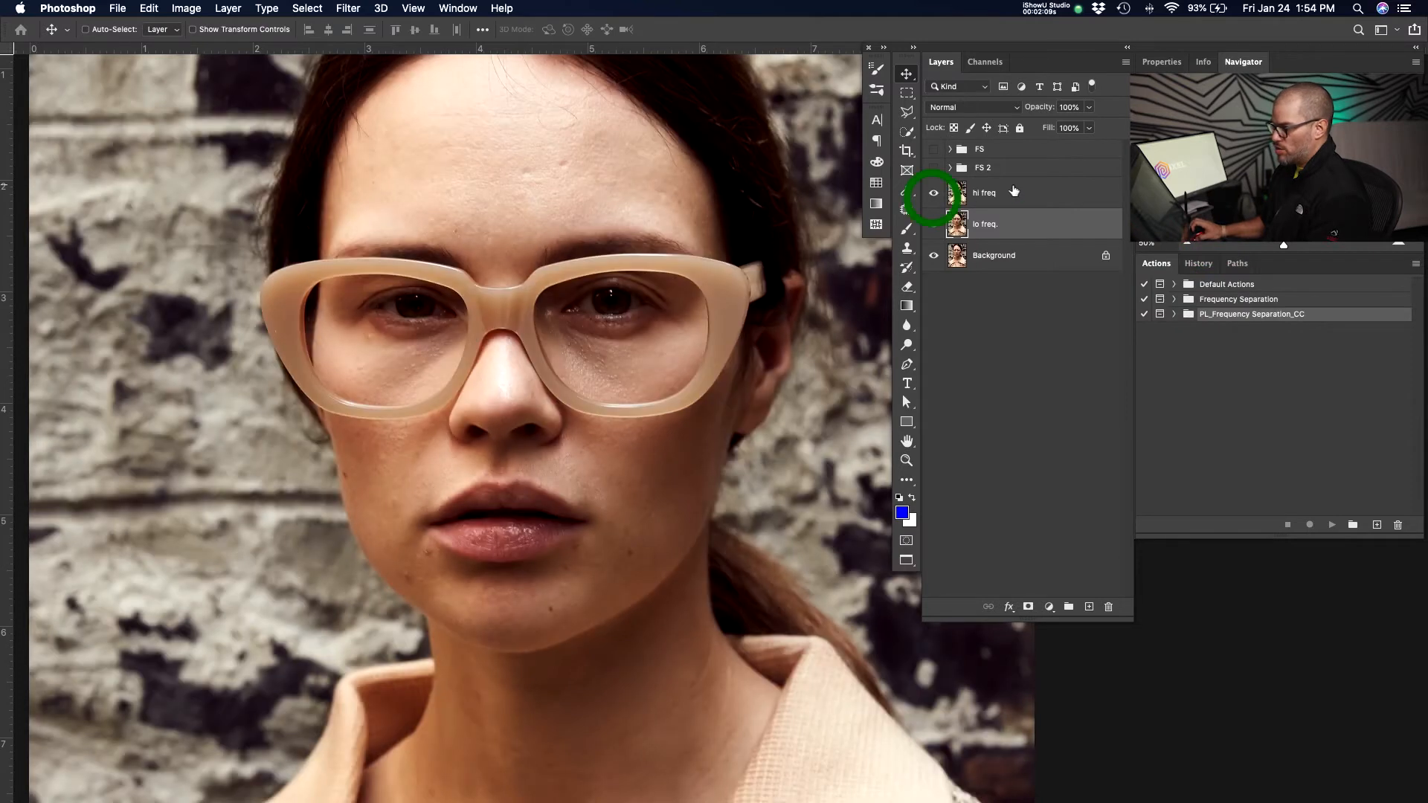
{"action": "left_click", "coordinate": [1047, 186]}
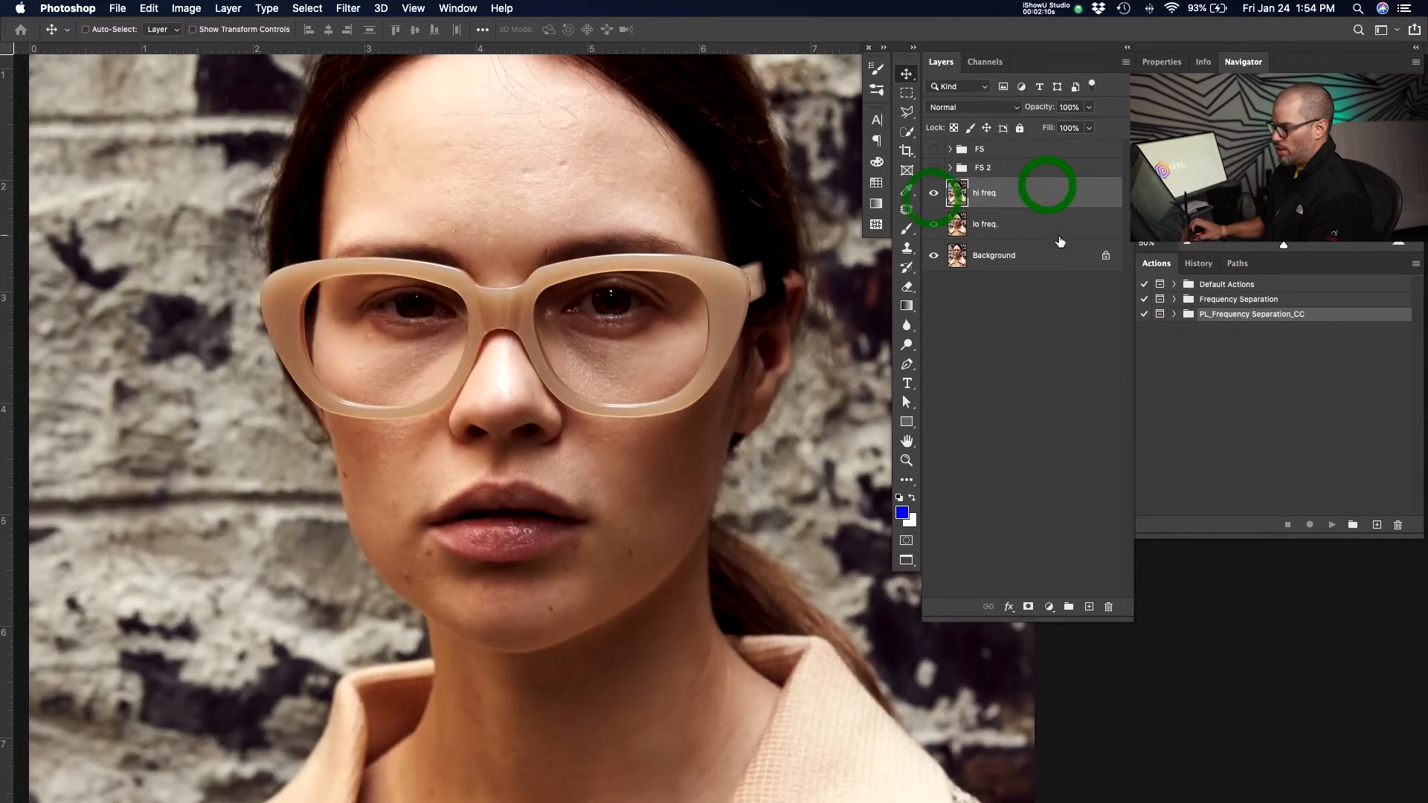
{"action": "left_click", "coordinate": [187, 11]}
{"action": "left_click", "coordinate": [247, 235]}
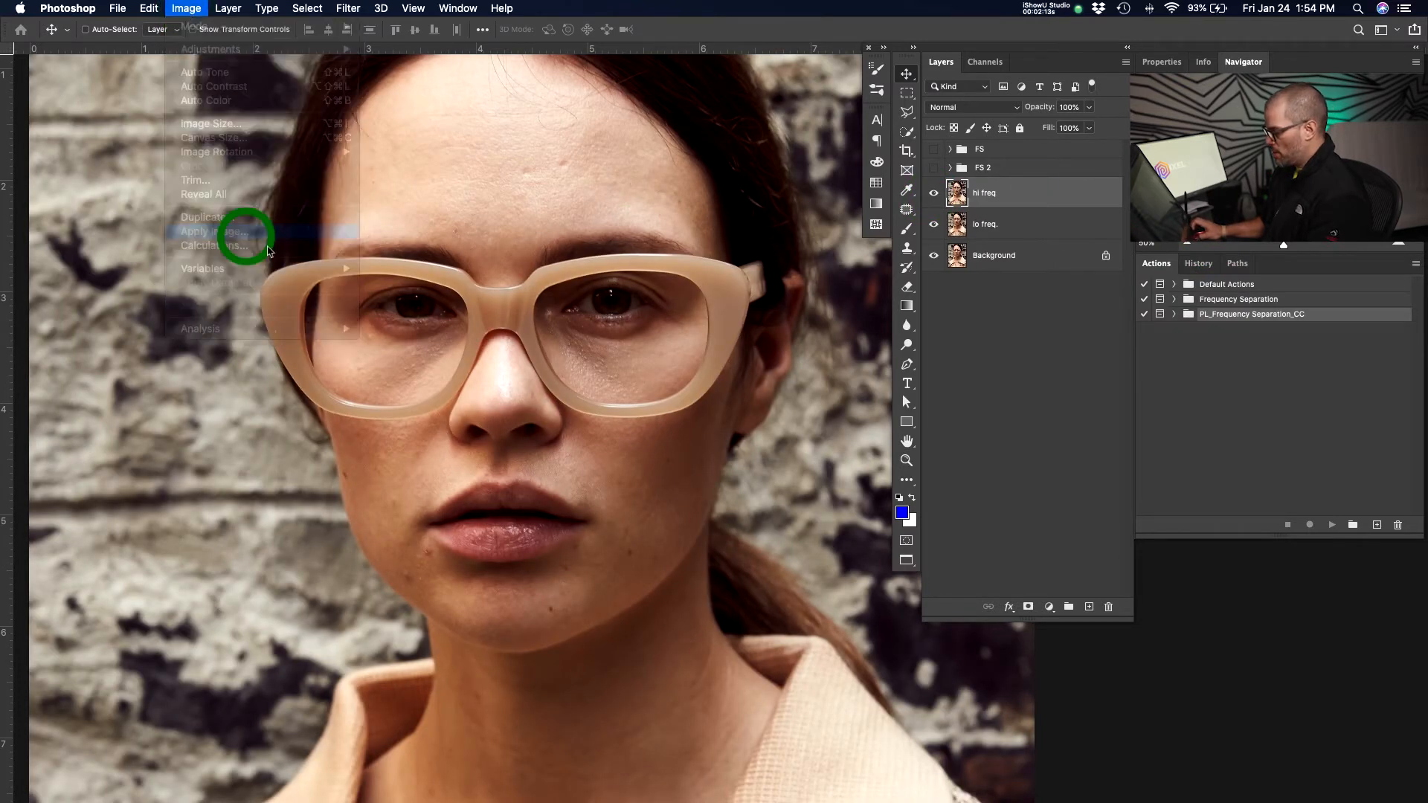
{"action": "left_click", "coordinate": [662, 256]}
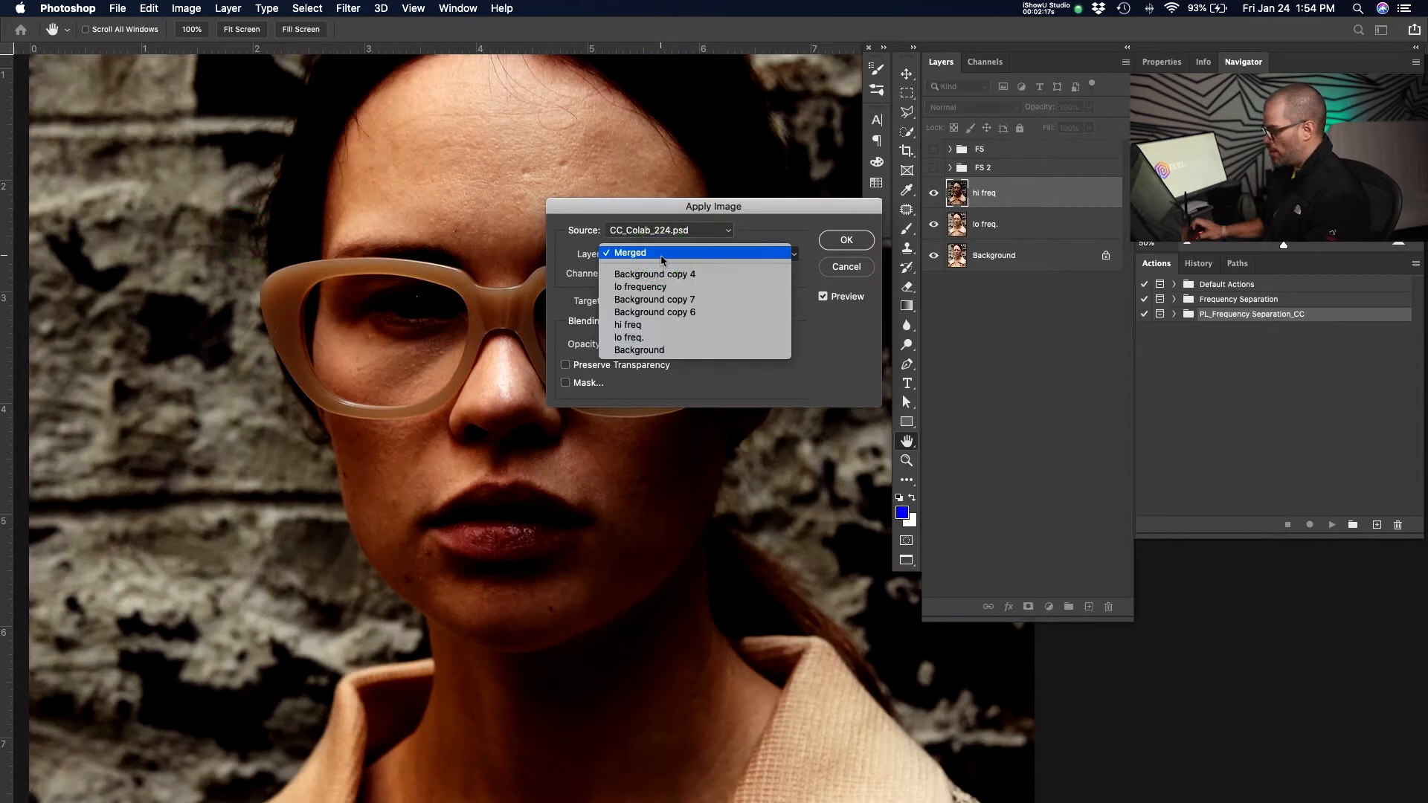
{"action": "left_click", "coordinate": [677, 338]}
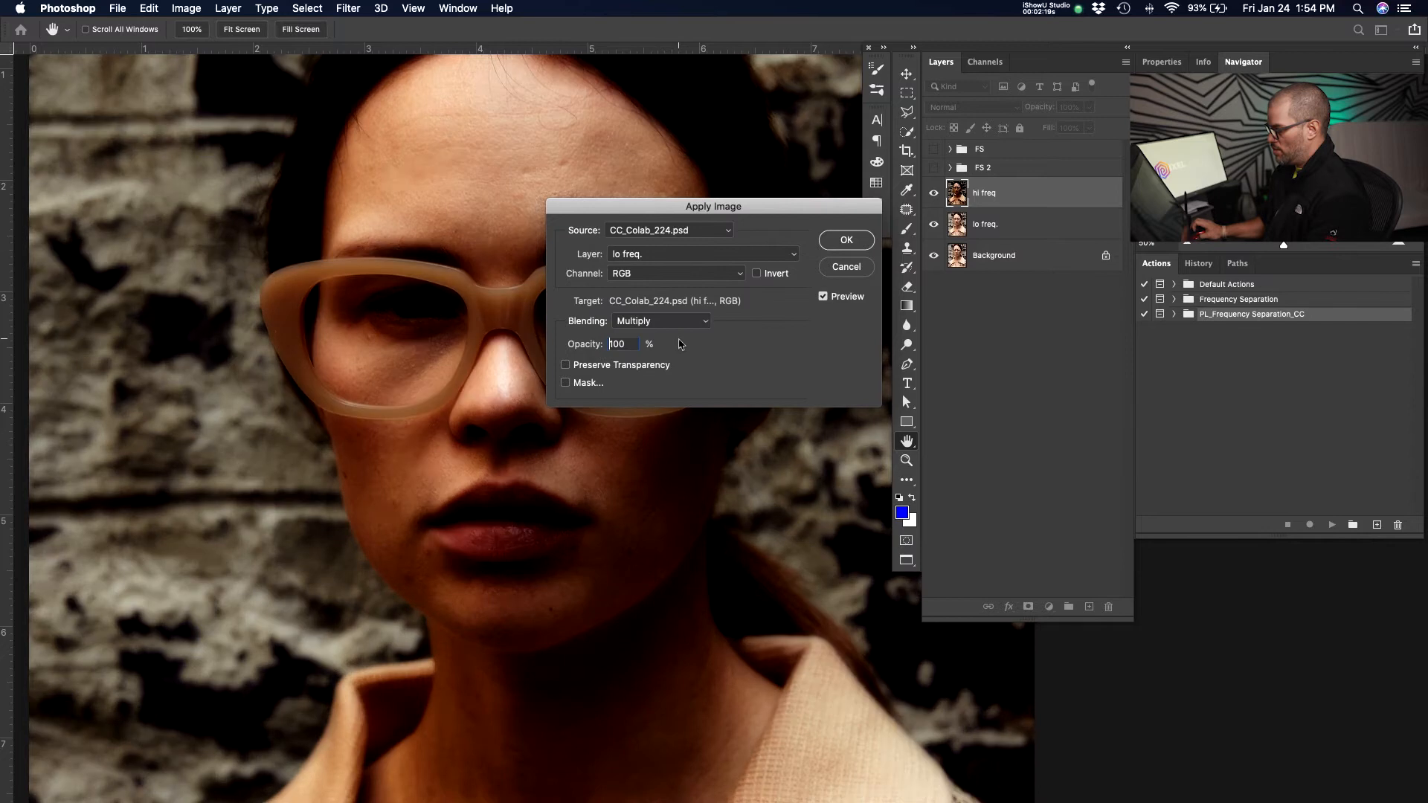
{"action": "left_click", "coordinate": [663, 322]}
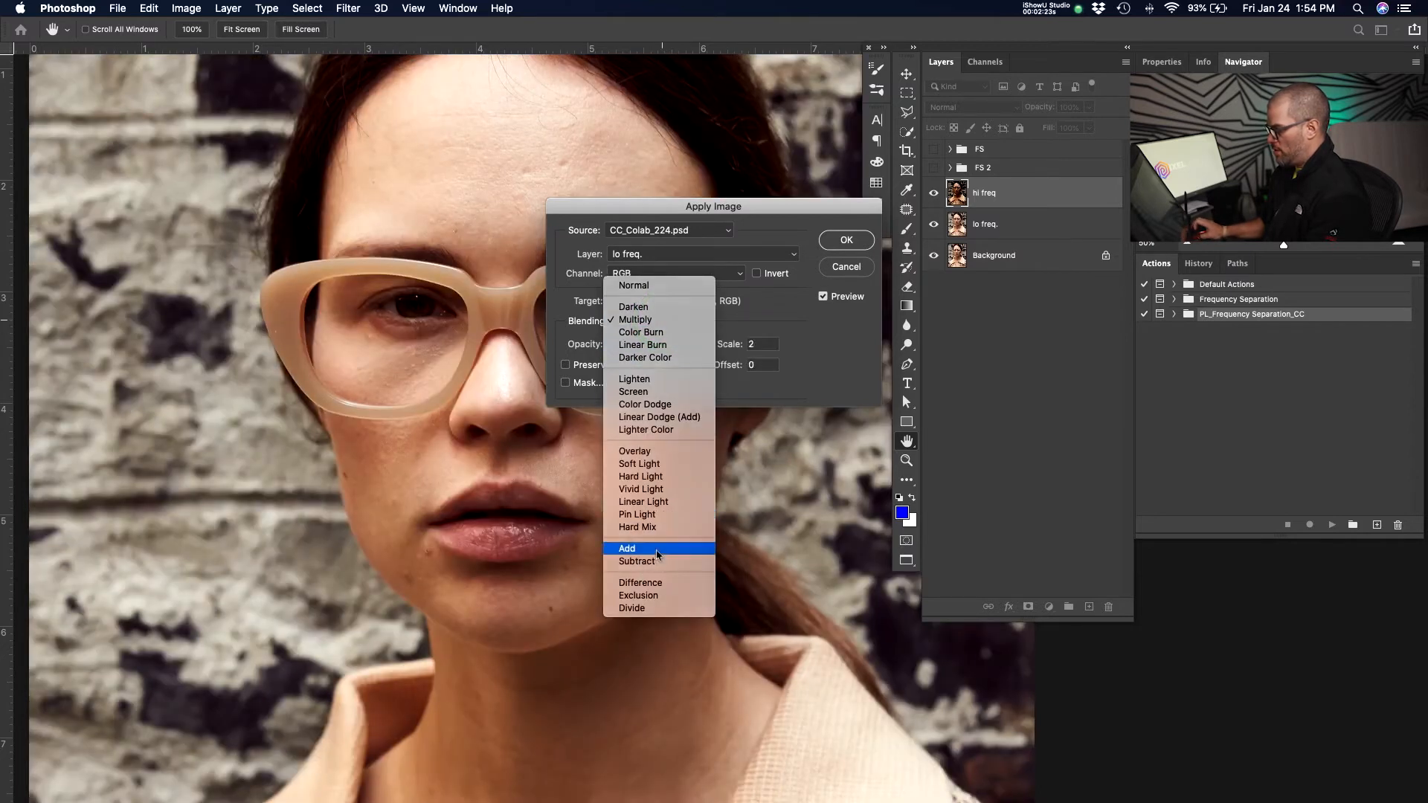
{"action": "left_click", "coordinate": [658, 550]}
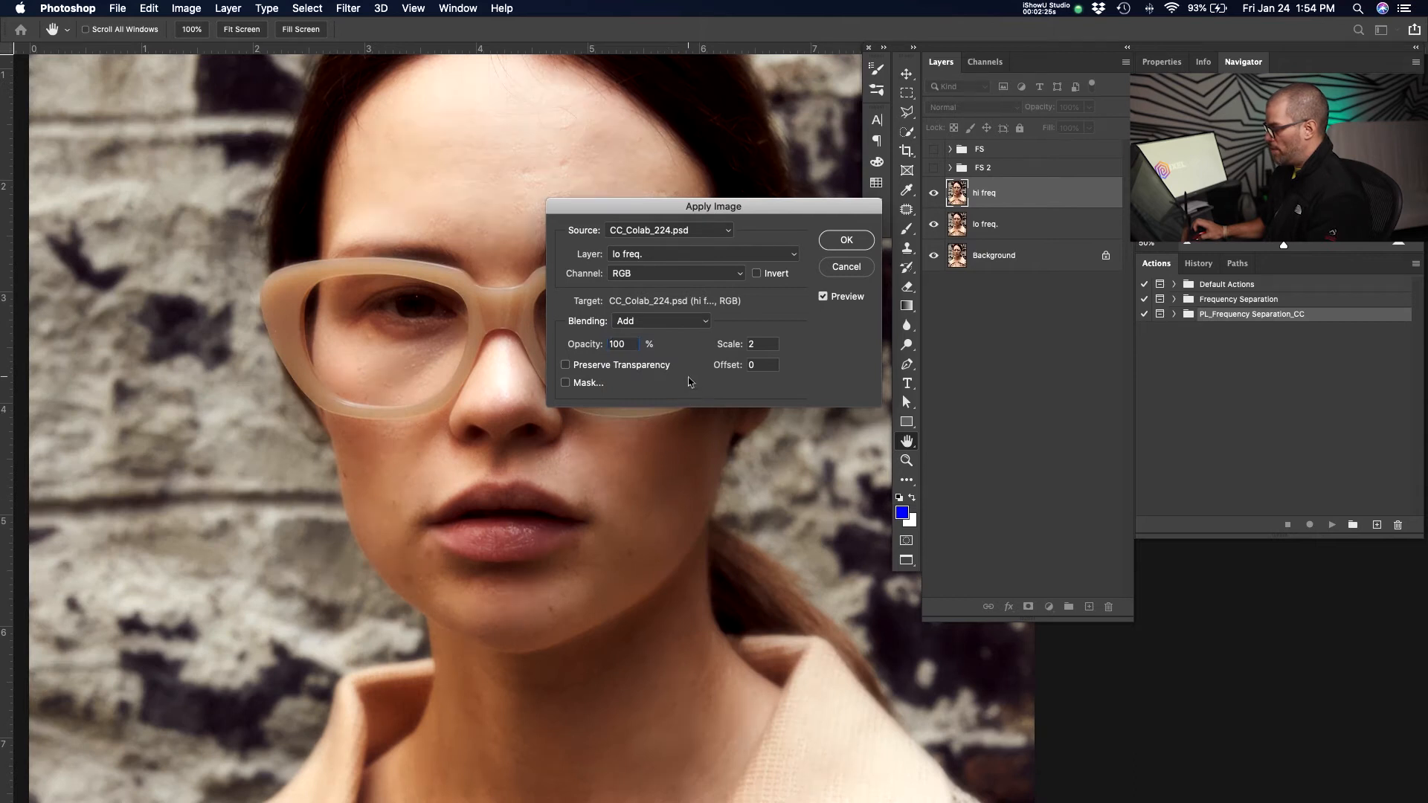
Set the Apply Image scale to 2, enable Invert, and apply it to the hi freq layer.
{"action": "double_click", "coordinate": [753, 346]}
{"action": "type", "text": "1"}
{"action": "double_click", "coordinate": [765, 345]}
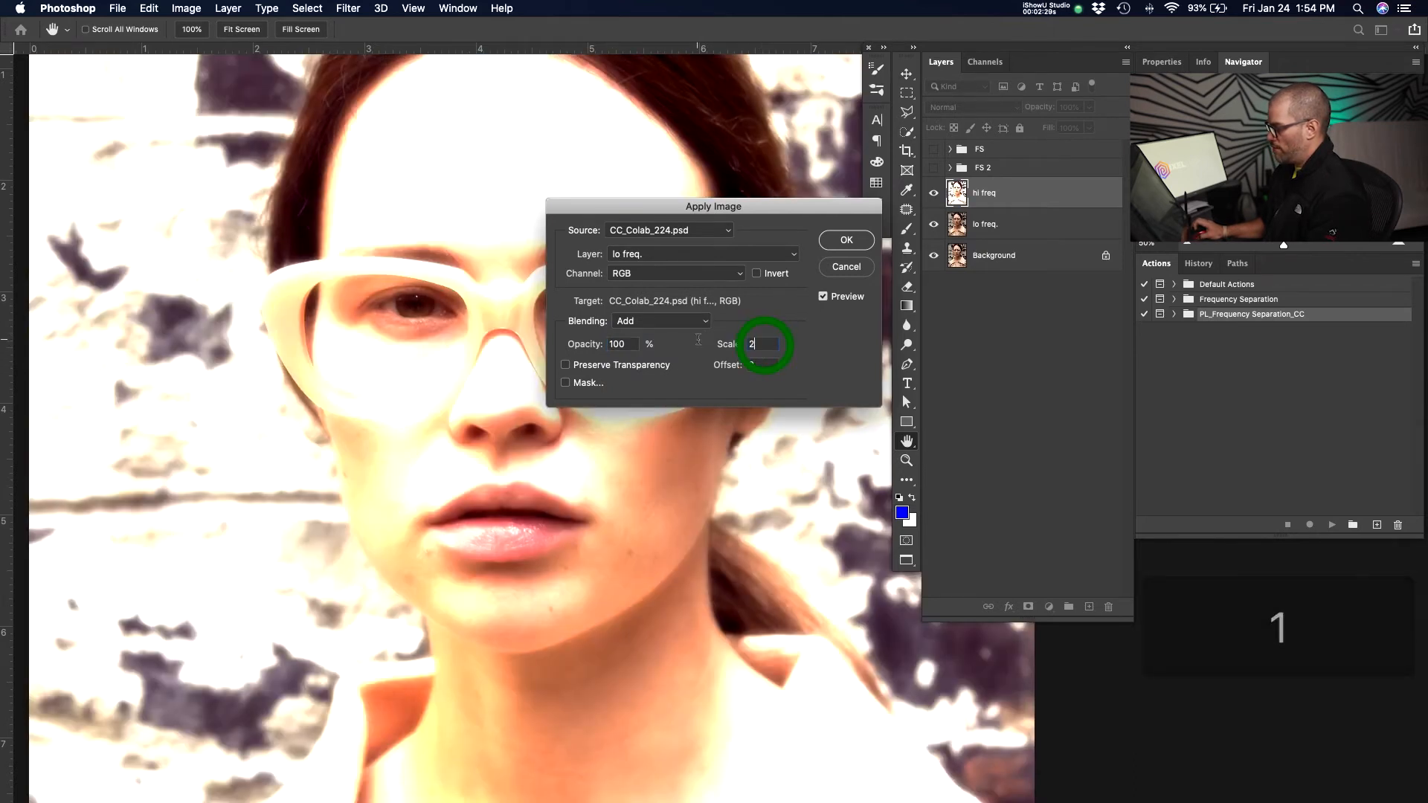
{"action": "type", "text": "2"}
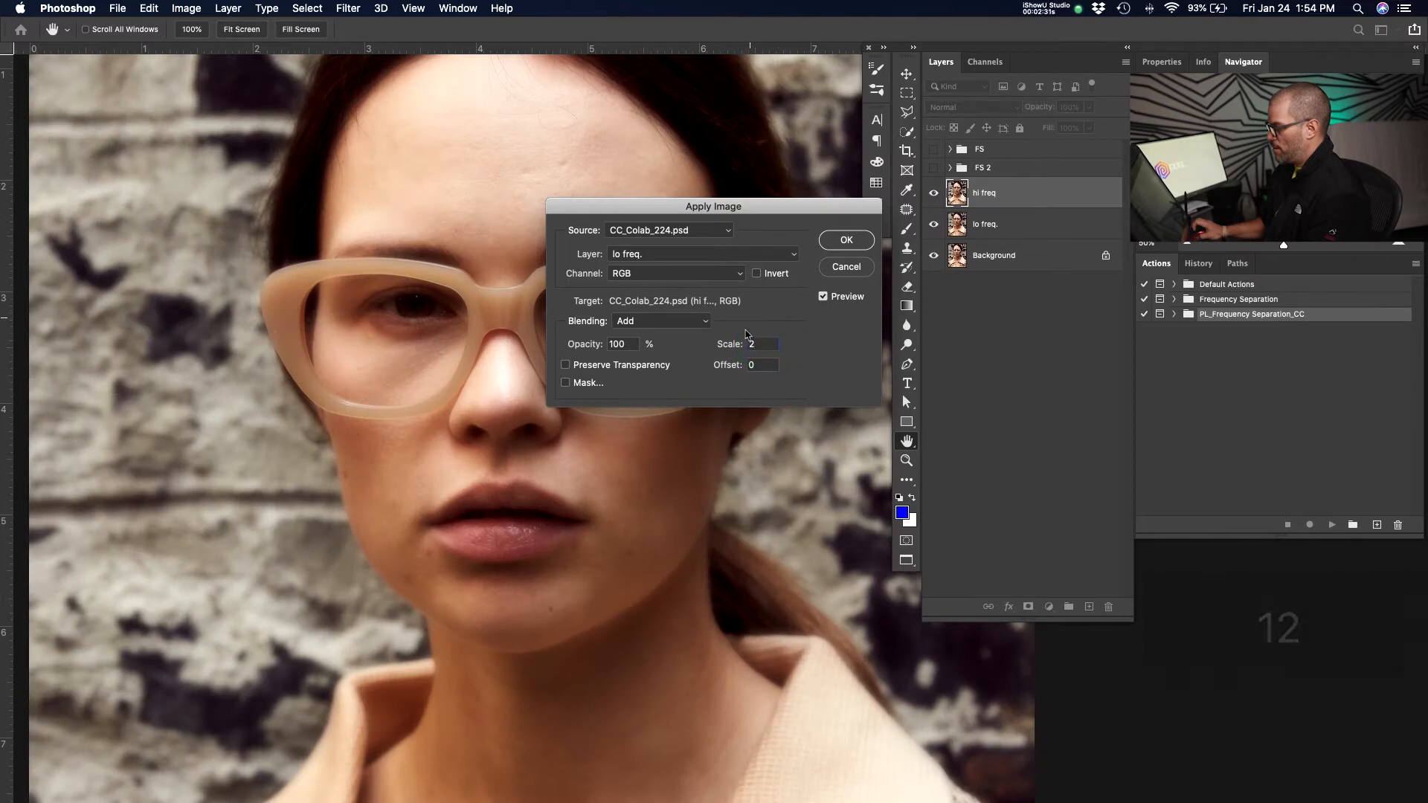
{"action": "left_click", "coordinate": [757, 274]}
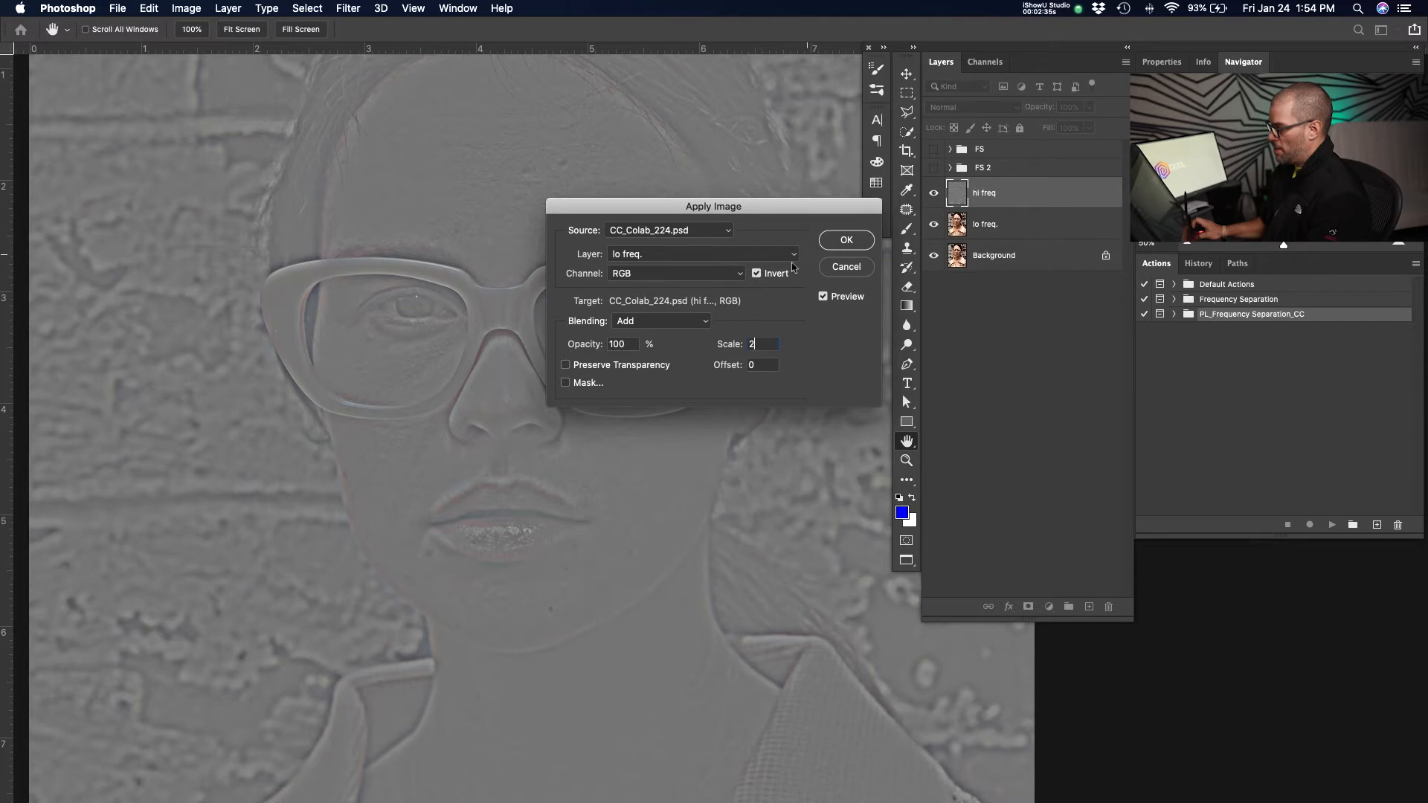
{"action": "left_click", "coordinate": [851, 240]}
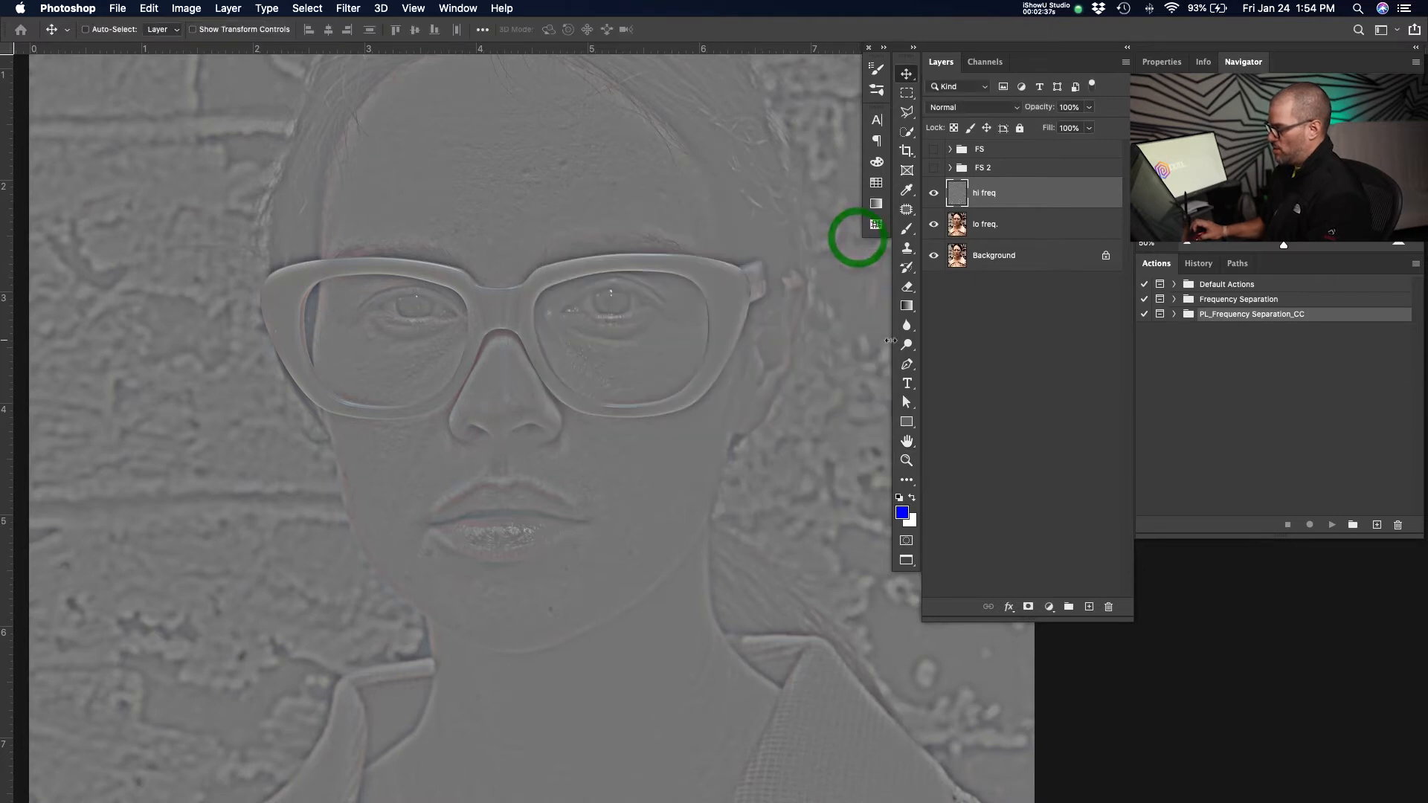
Set the hi freq layer's blend mode to Linear Light.
{"action": "key", "text": "z"}
{"action": "left_click_drag", "start_coordinate": [598, 372], "coordinate": [676, 355]}
{"action": "key", "text": "space"}
{"action": "left_click_drag", "start_coordinate": [406, 387], "coordinate": [535, 435]}
{"action": "key", "text": "space"}
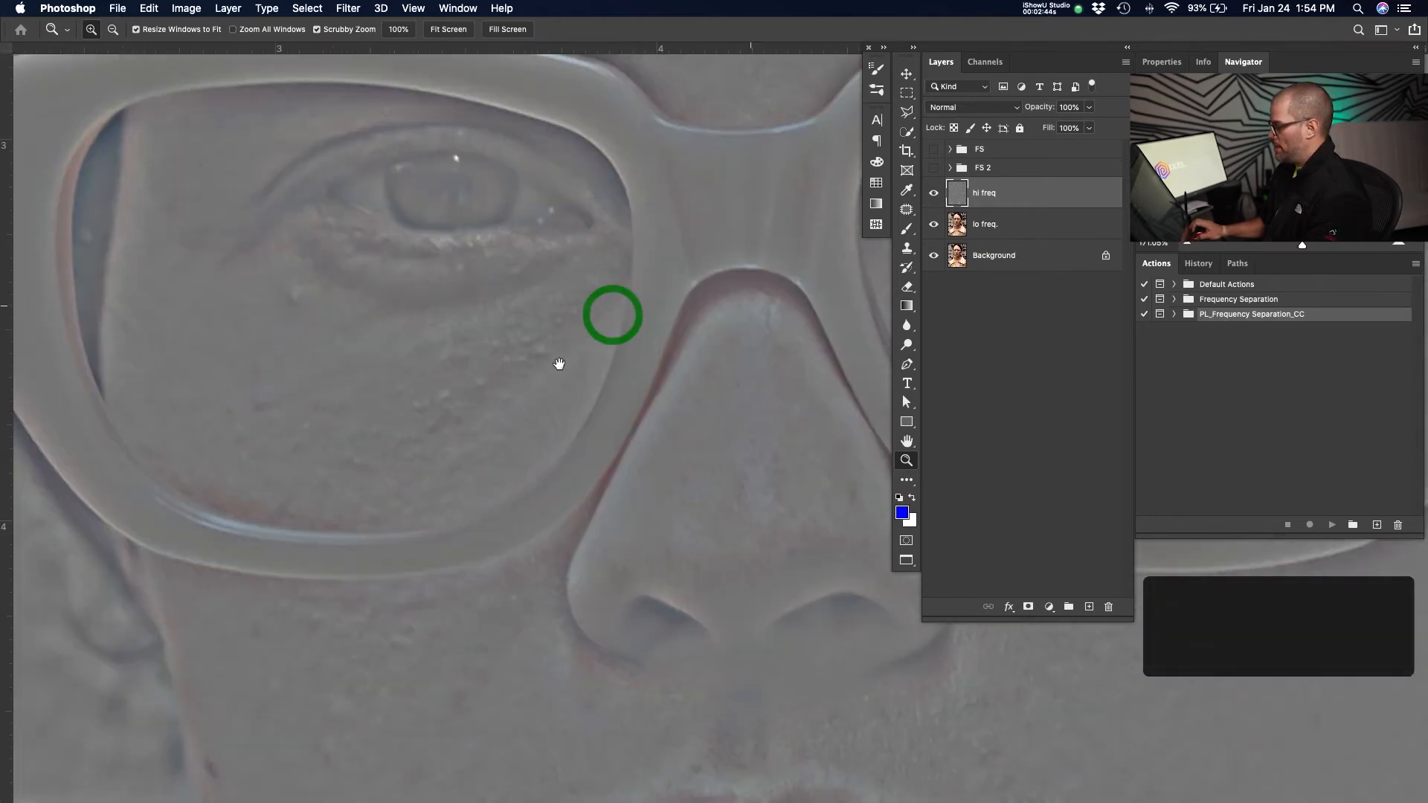
{"action": "left_click", "coordinate": [973, 107]}
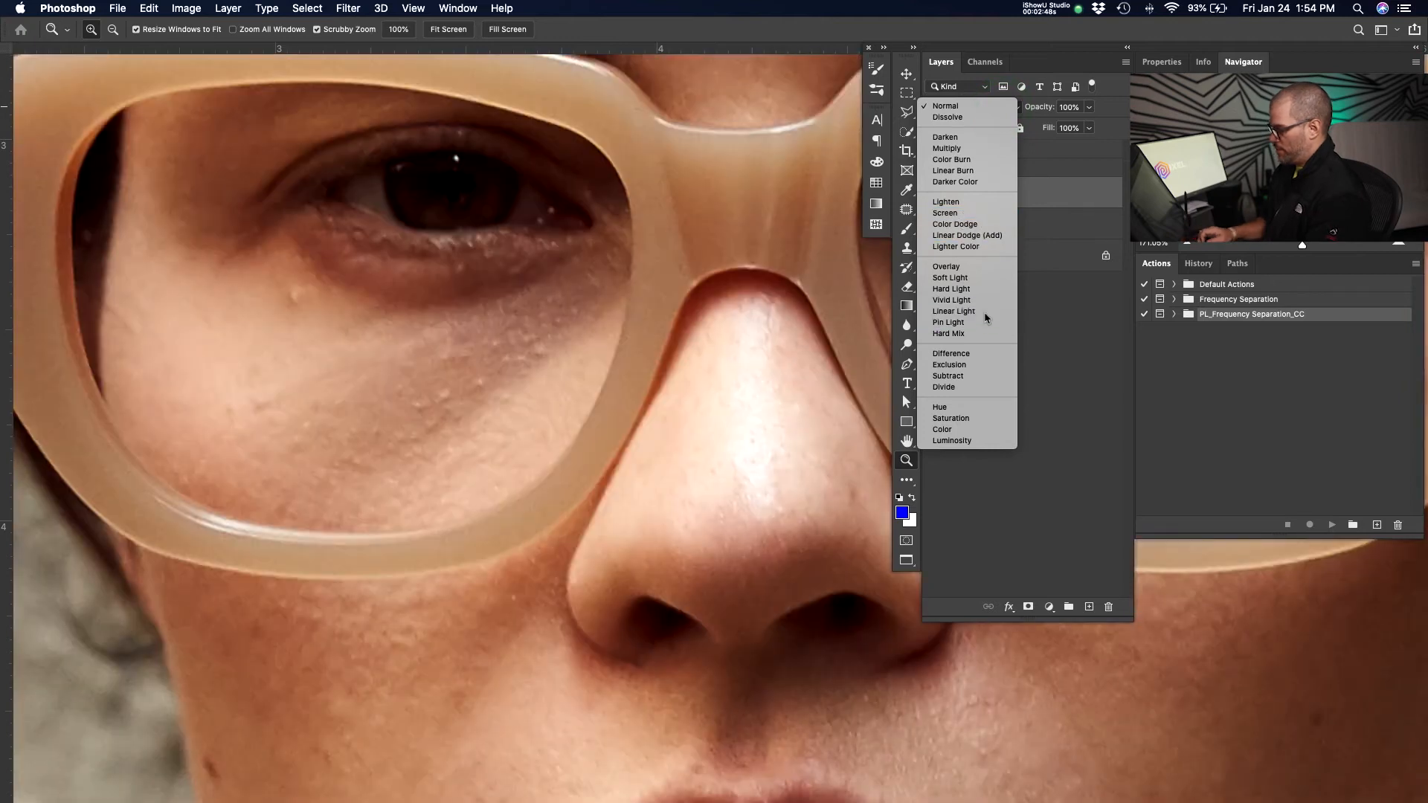
{"action": "left_click", "coordinate": [984, 311]}
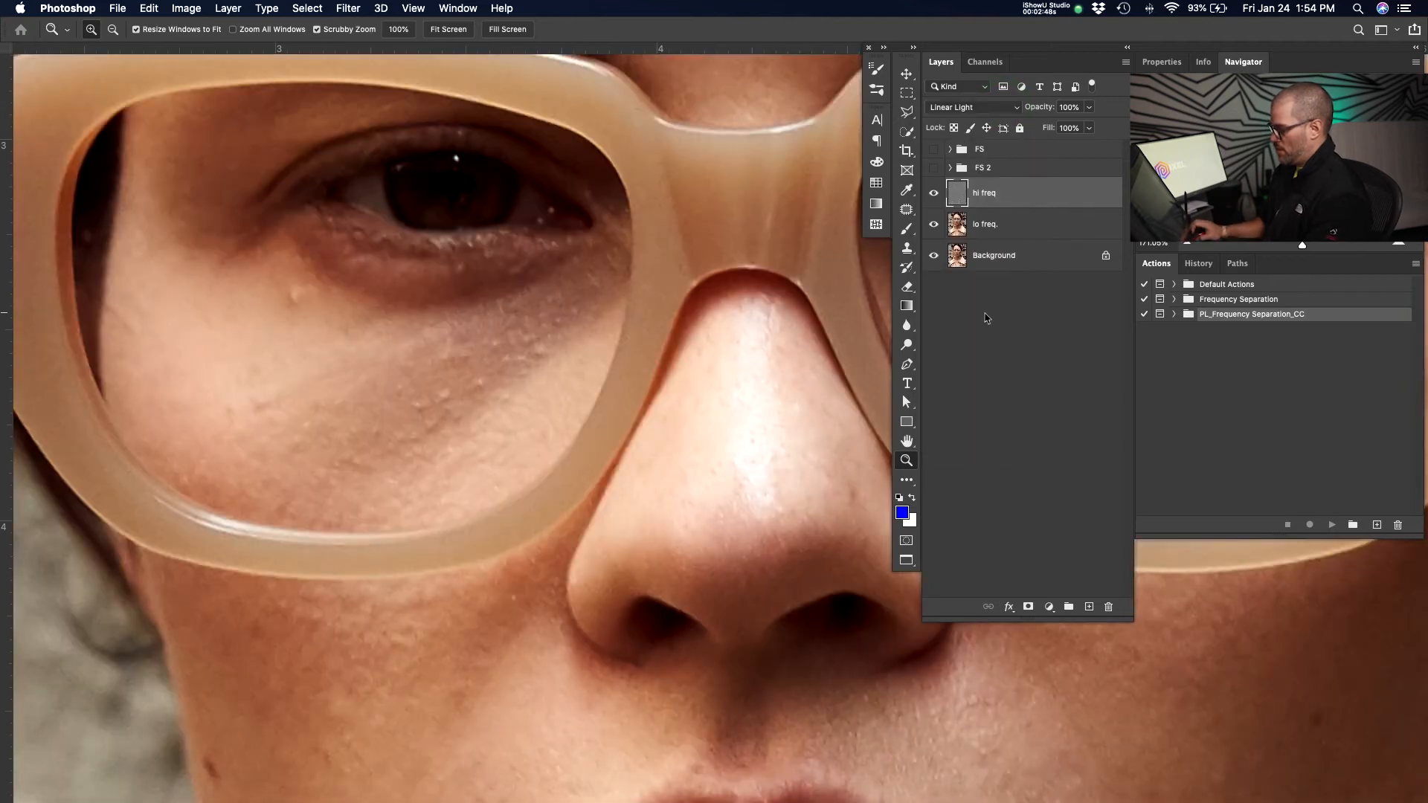
Toggle the Background layer's visibility to compare the separated result with the original photo.
{"action": "key", "text": "super+0"}
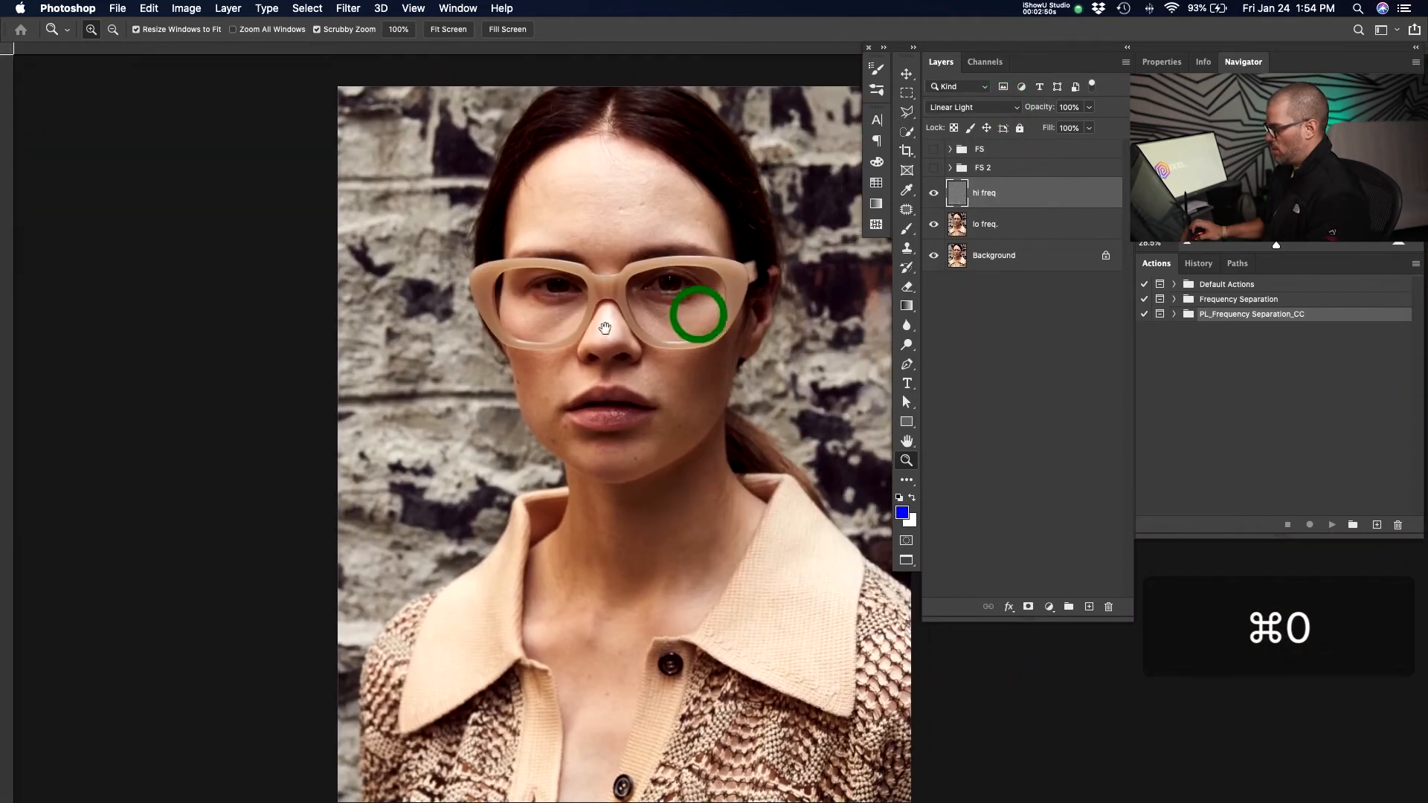
{"action": "left_click", "coordinate": [935, 255], "text": "alt"}
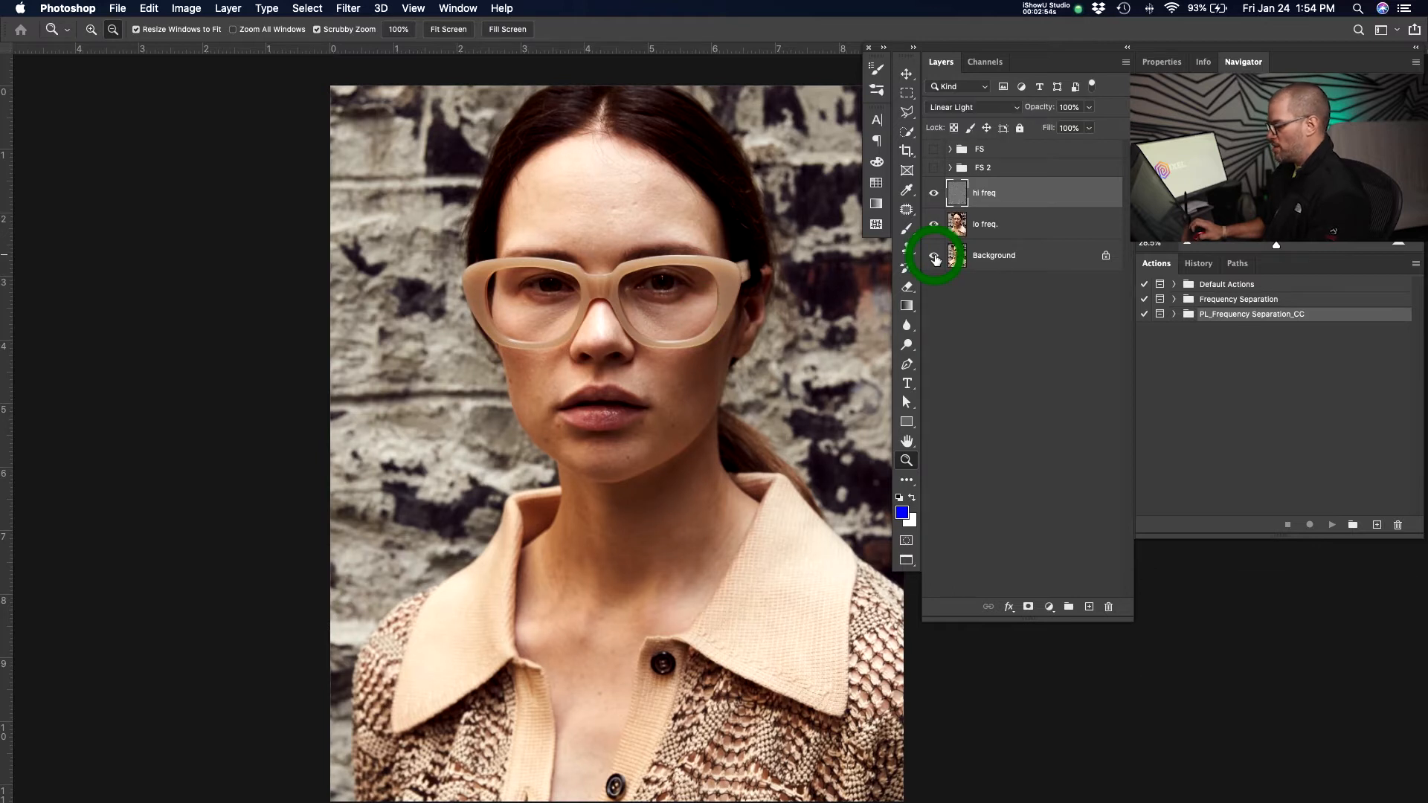
{"action": "key", "text": "z"}
{"action": "left_click_drag", "start_coordinate": [729, 302], "coordinate": [793, 303]}
{"action": "left_click", "coordinate": [931, 259], "text": "alt"}
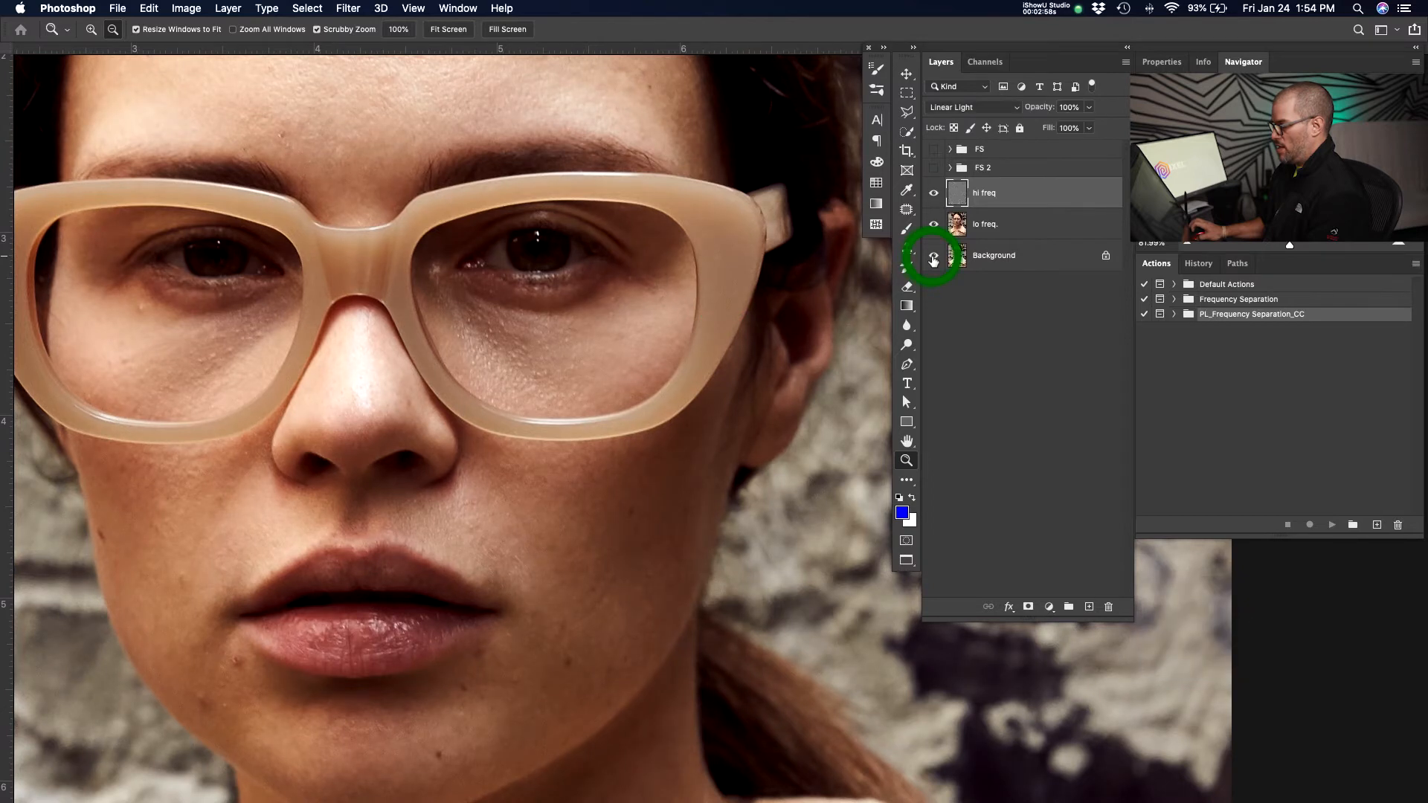
{"action": "left_click", "coordinate": [934, 257], "text": "alt"}
{"action": "left_click", "coordinate": [934, 258], "text": "alt"}
{"action": "left_click", "coordinate": [933, 257], "text": "alt"}
{"action": "left_click", "coordinate": [934, 258], "text": "alt"}
{"action": "left_click", "coordinate": [934, 258], "text": "alt"}
{"action": "left_click", "coordinate": [934, 257], "text": "alt"}
{"action": "left_click", "coordinate": [934, 257], "text": "alt"}
{"action": "left_click", "coordinate": [934, 257], "text": "alt"}
{"action": "left_click", "coordinate": [933, 257], "text": "alt"}
{"action": "left_click", "coordinate": [934, 257], "text": "alt"}
{"action": "left_click", "coordinate": [934, 257], "text": "alt"}
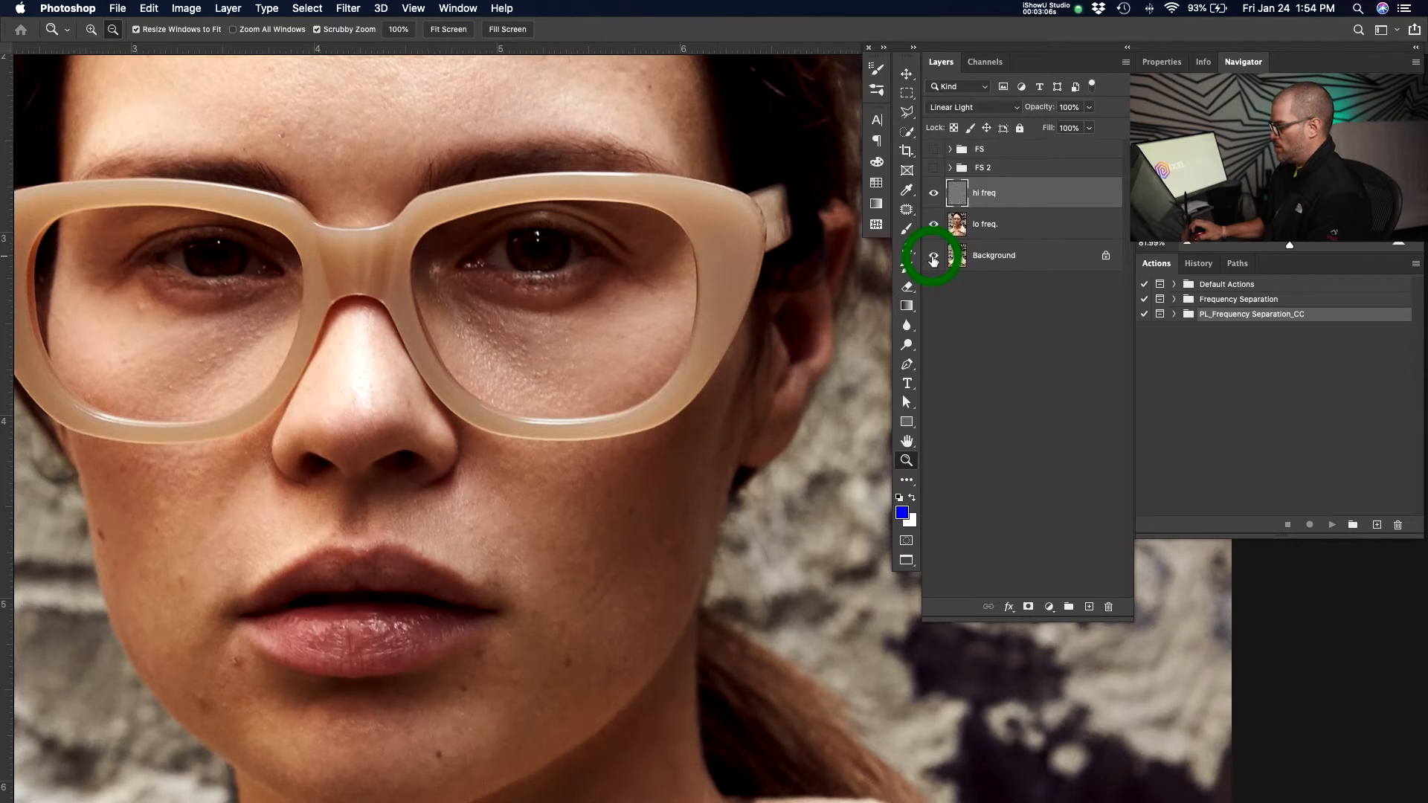
{"action": "left_click_drag", "start_coordinate": [559, 256], "coordinate": [526, 256]}
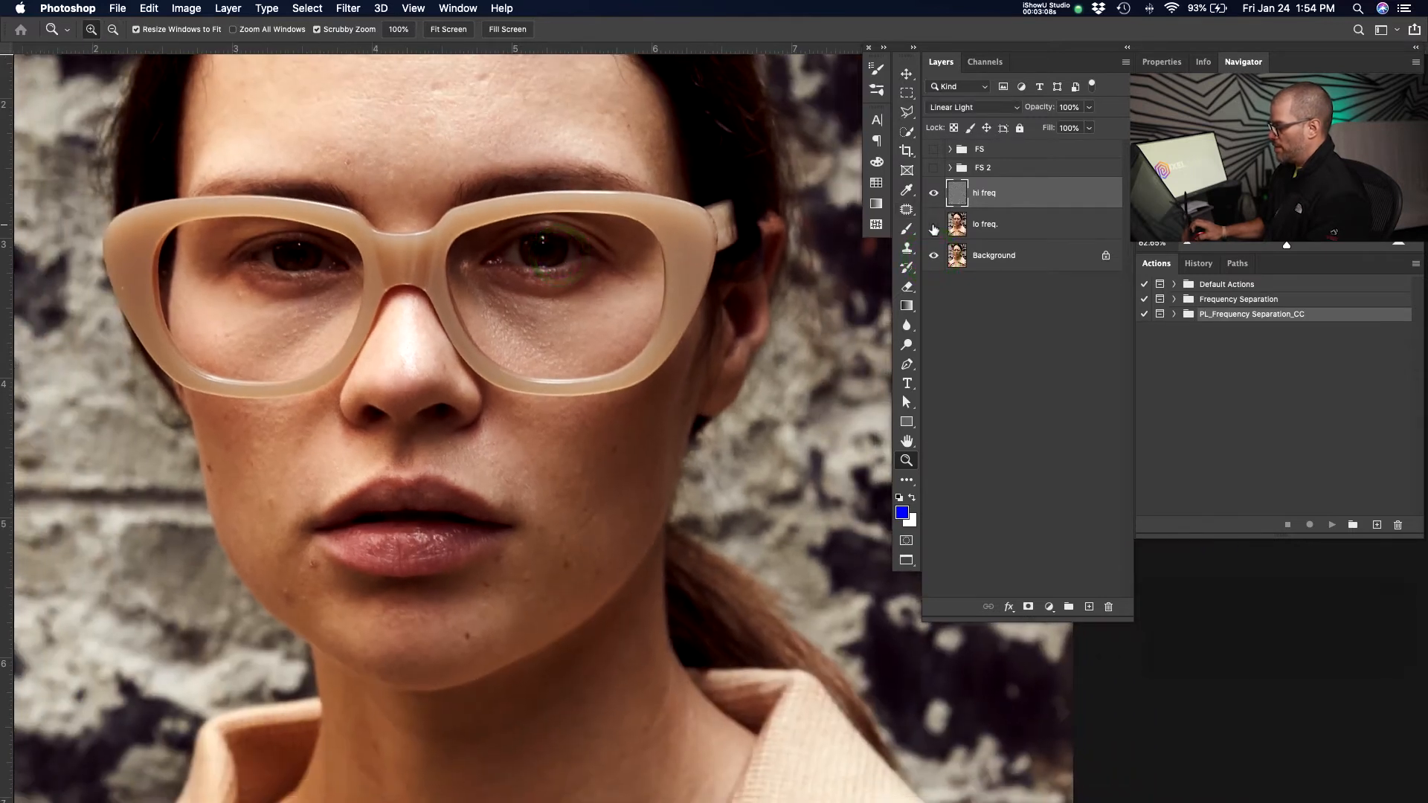
Toggle the hi freq and lo freq layers on and off to inspect each frequency layer separately.
{"action": "left_click", "coordinate": [933, 224]}
{"action": "left_click", "coordinate": [934, 256]}
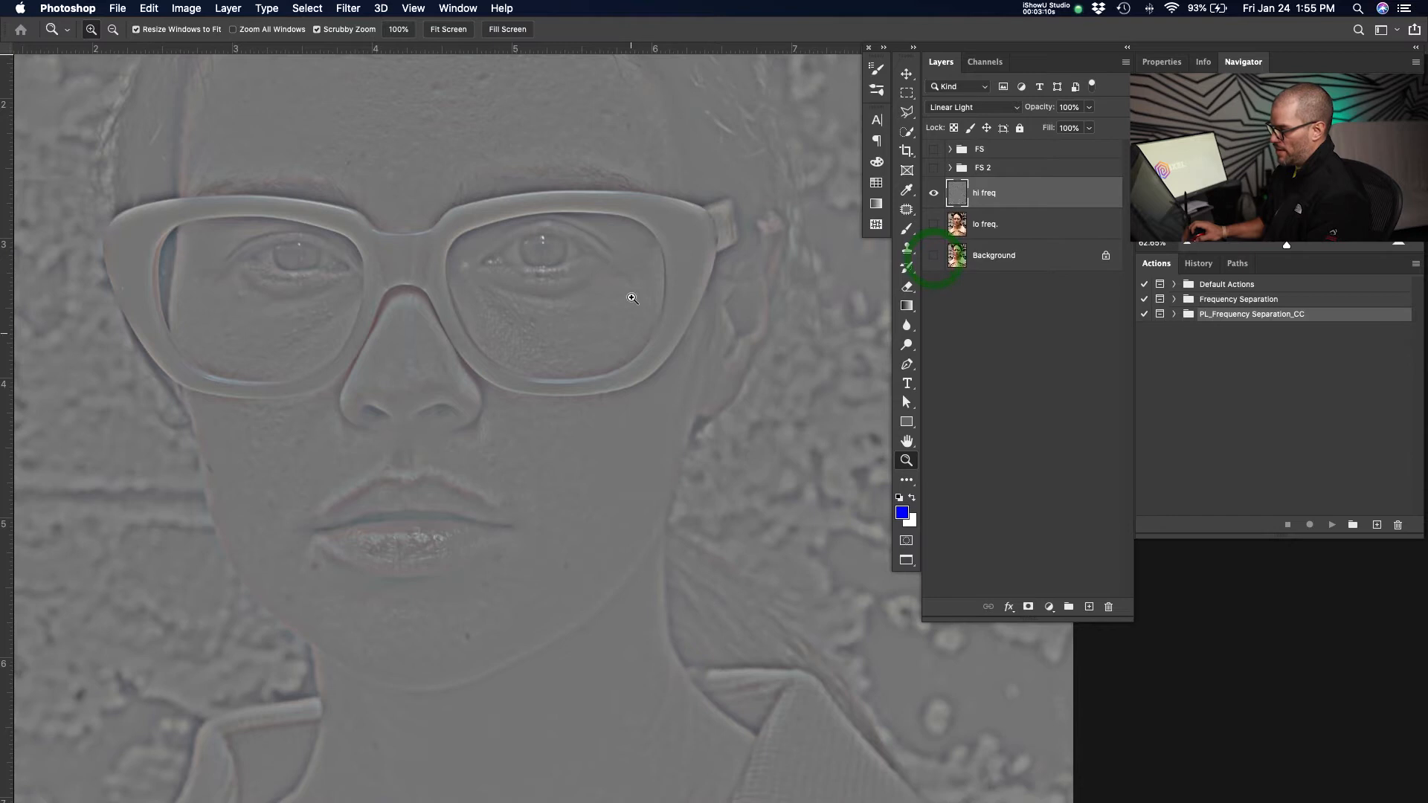
{"action": "left_click_drag", "start_coordinate": [520, 347], "coordinate": [600, 327]}
{"action": "left_click_drag", "start_coordinate": [539, 271], "coordinate": [477, 271]}
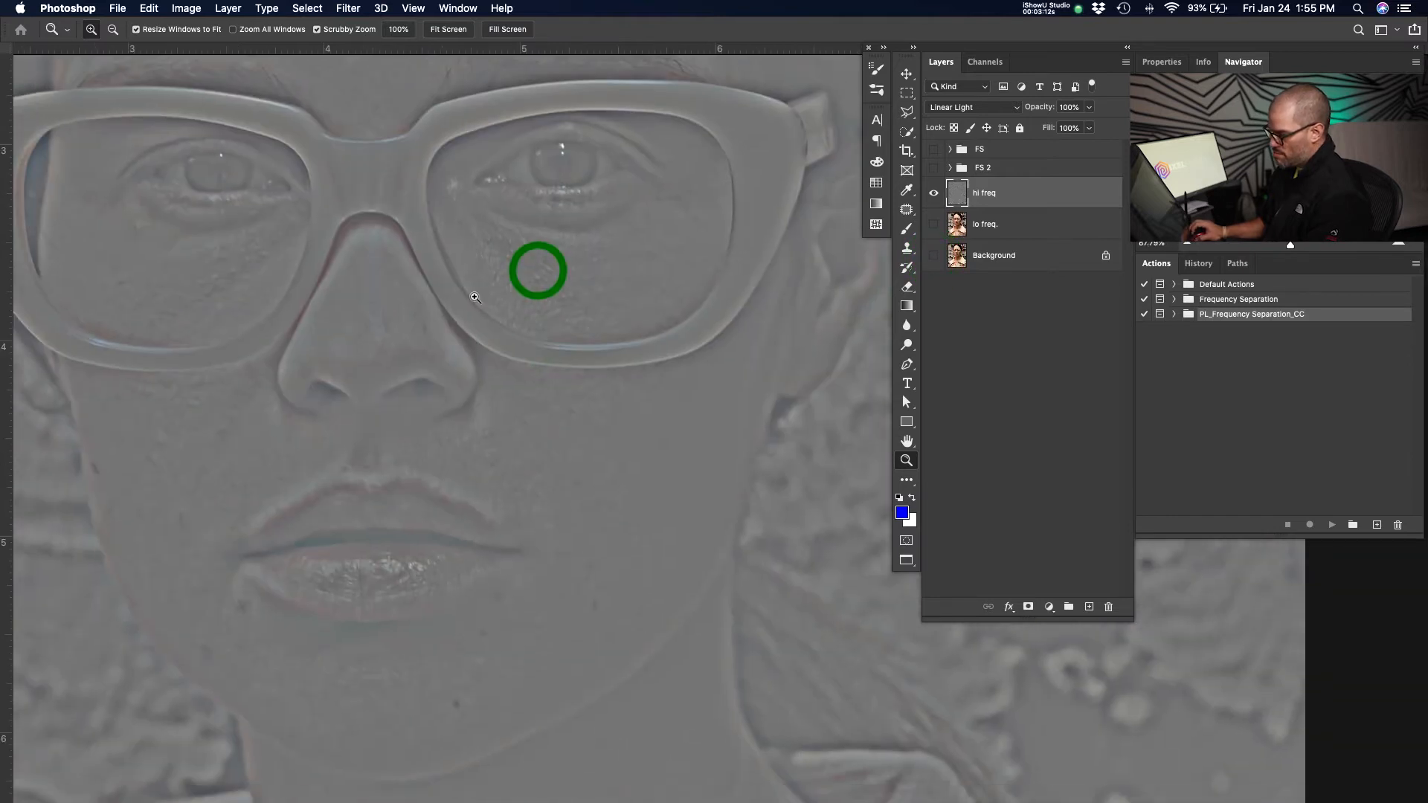
{"action": "left_click_drag", "start_coordinate": [456, 593], "coordinate": [737, 624]}
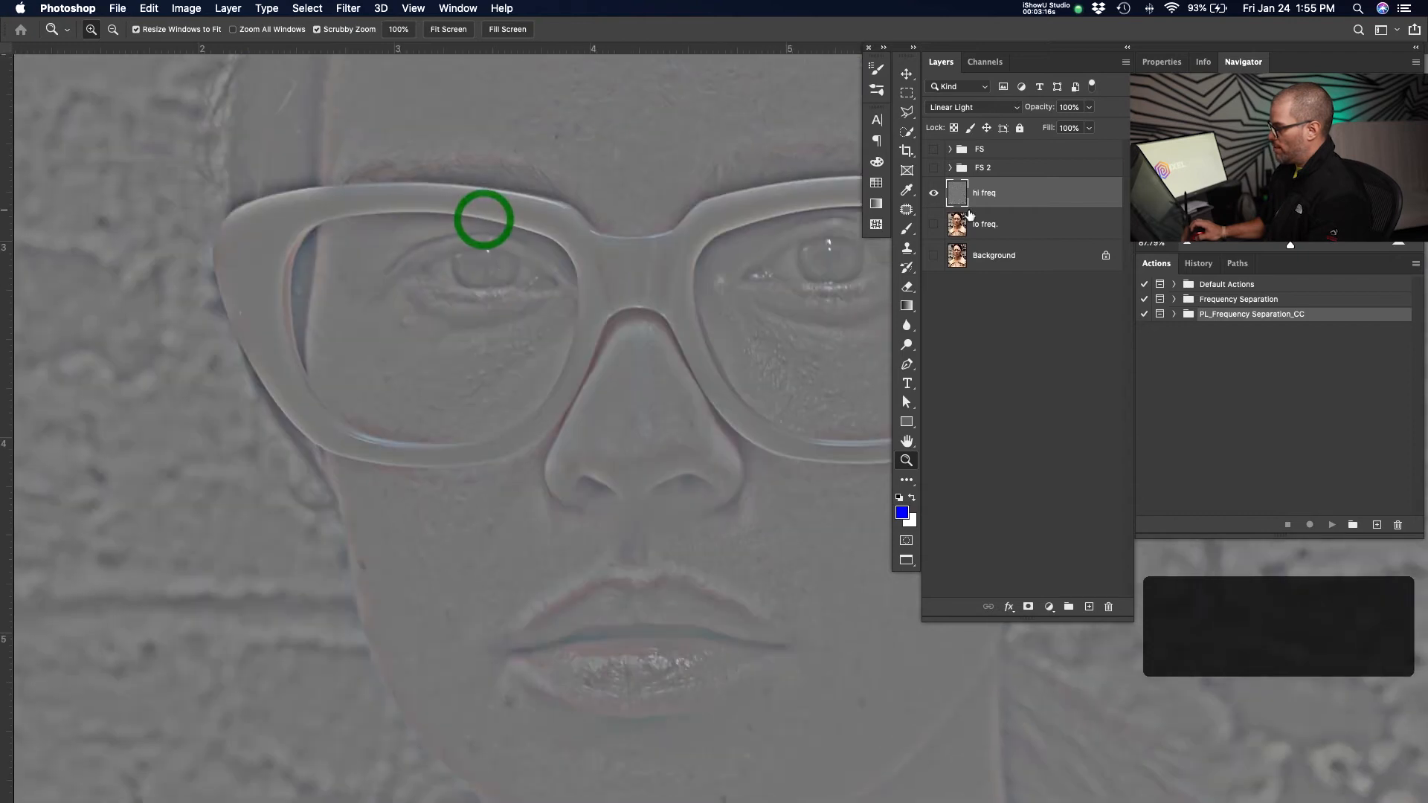
{"action": "left_click", "coordinate": [935, 193]}
{"action": "left_click_drag", "start_coordinate": [545, 425], "coordinate": [333, 406]}
{"action": "left_click_drag", "start_coordinate": [520, 312], "coordinate": [575, 487]}
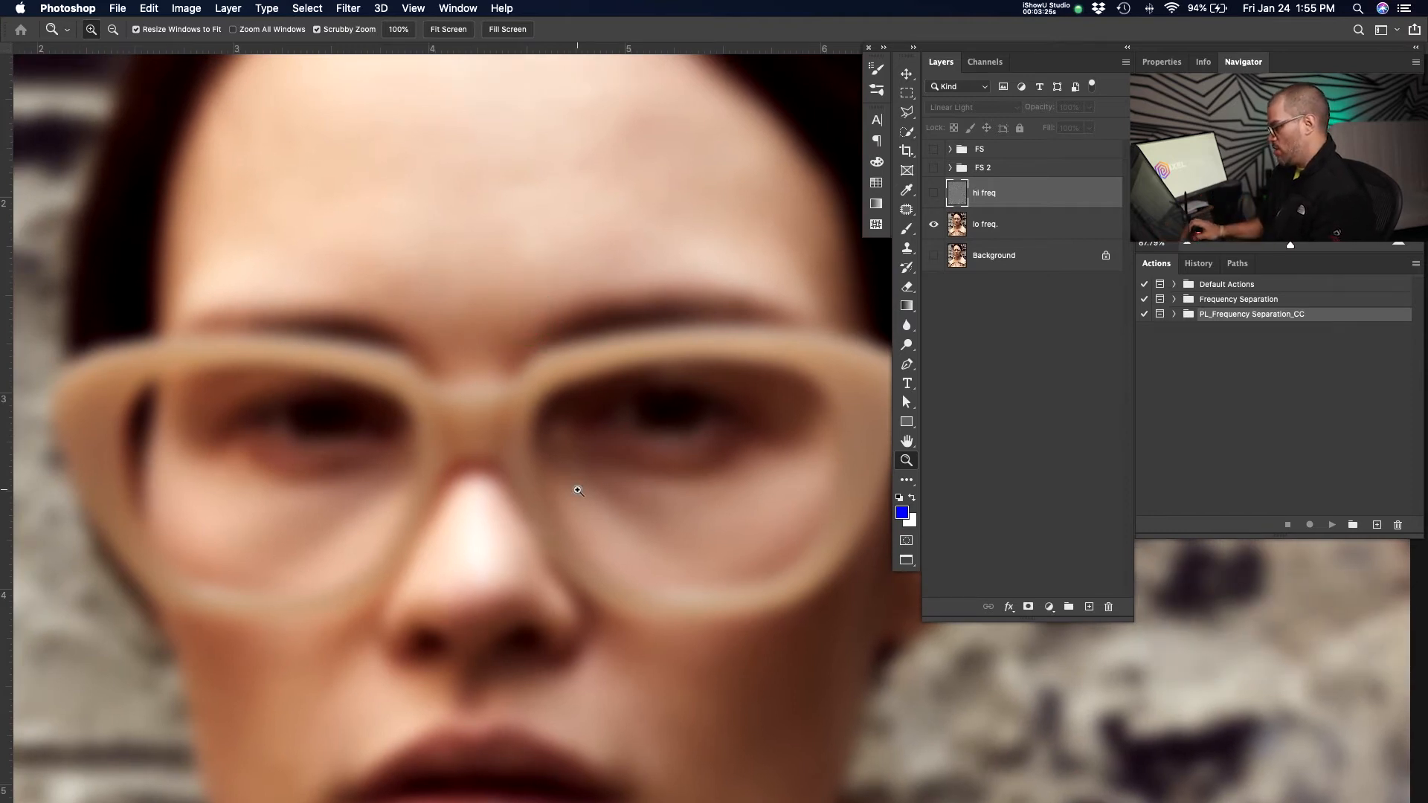
{"action": "left_click", "coordinate": [934, 193]}
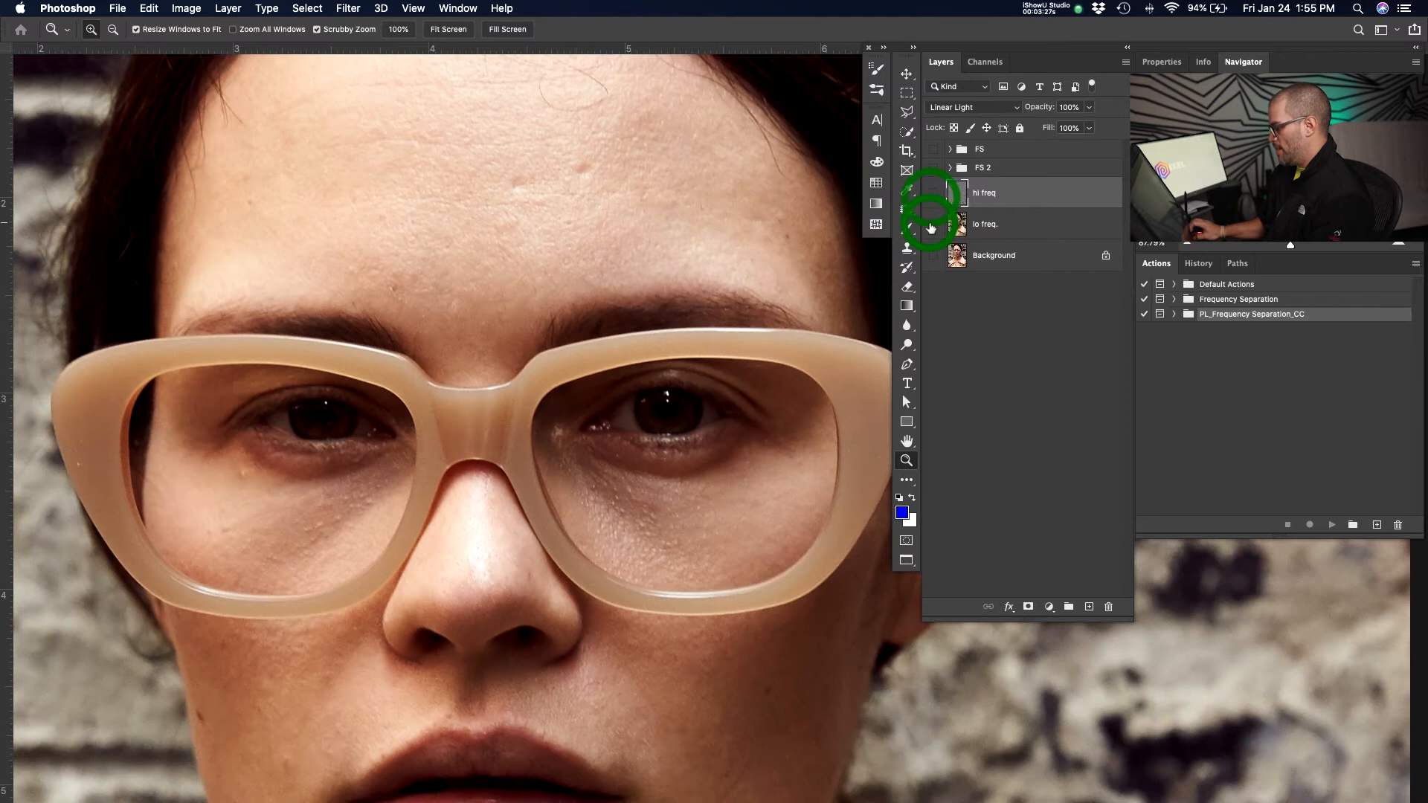
{"action": "left_click", "coordinate": [933, 223]}
{"action": "left_click", "coordinate": [1004, 255]}
{"action": "left_click", "coordinate": [934, 255]}
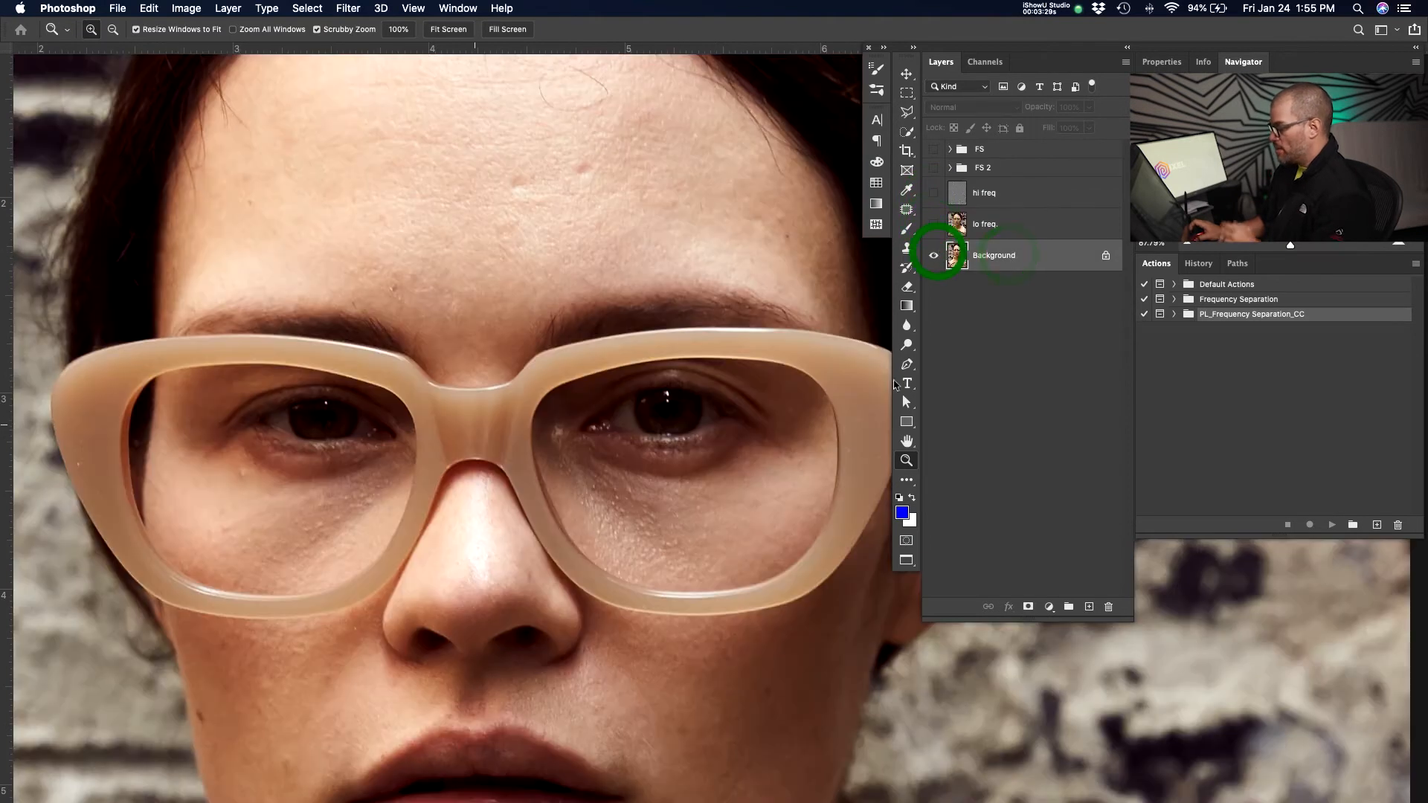
Select the hi freq and lo freq layers together and delete them.
{"action": "scroll", "coordinate": [593, 419], "scroll_direction": "down", "scroll_amount": 2}
{"action": "key", "text": "super+r"}
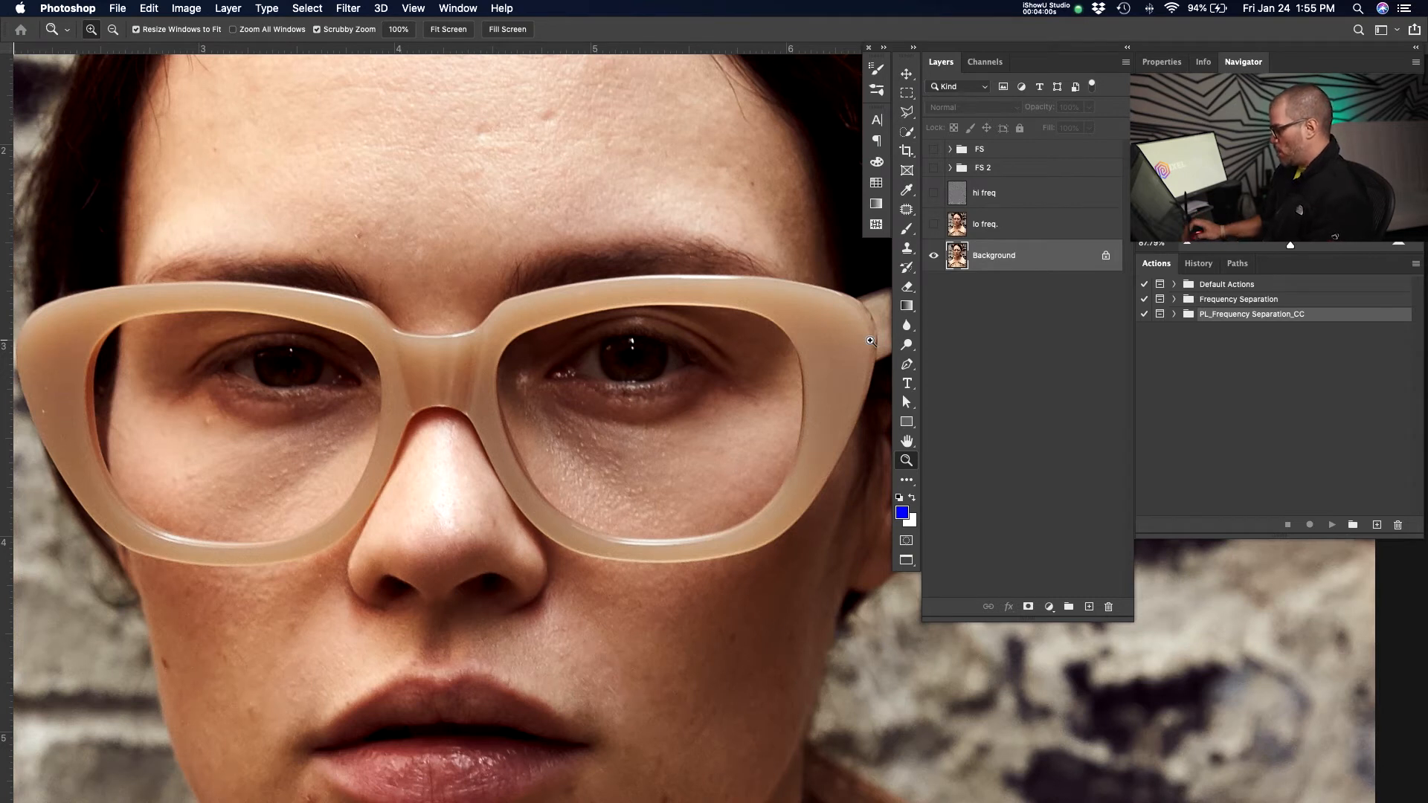
{"action": "left_click", "coordinate": [1030, 198]}
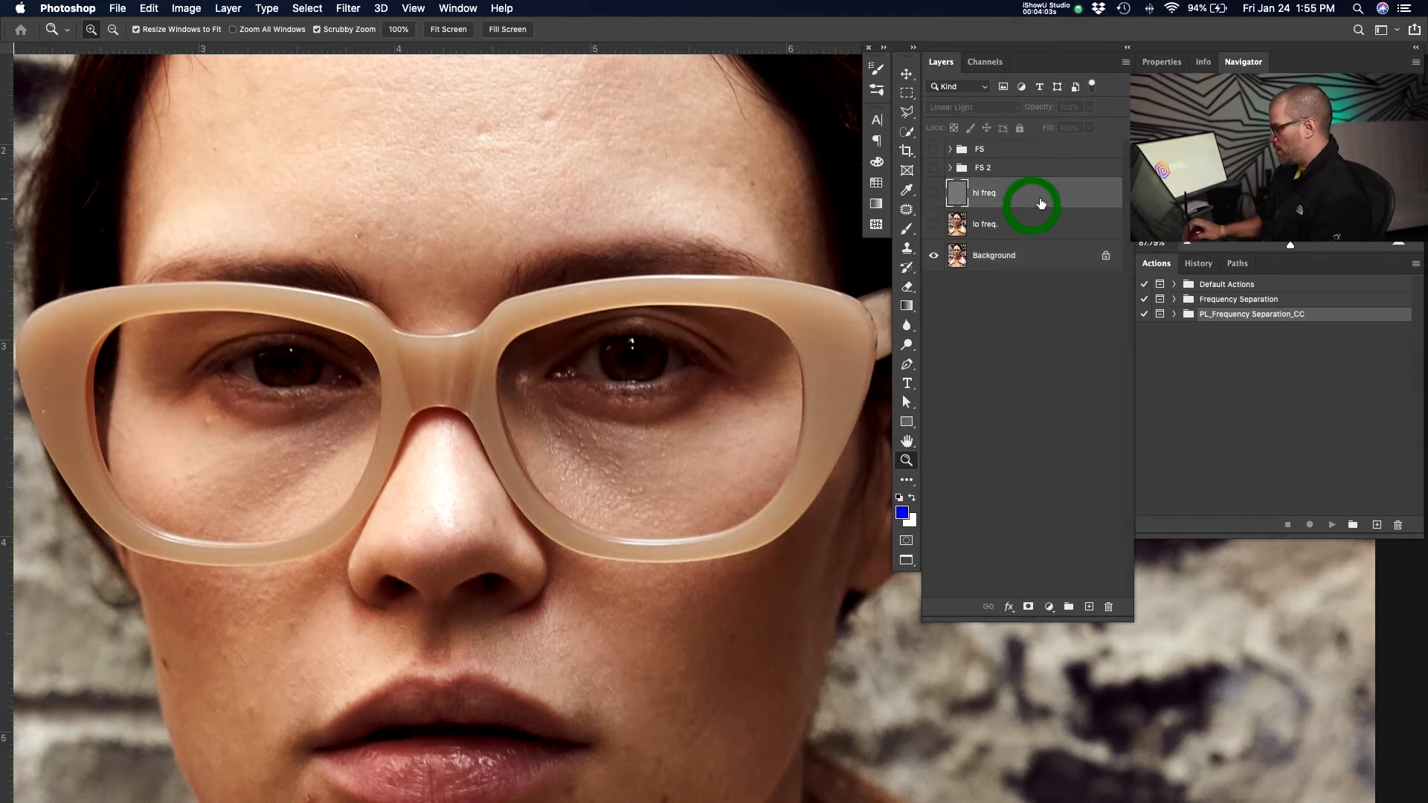
{"action": "left_click", "coordinate": [1036, 226], "text": "super"}
{"action": "key", "text": "BackSpace"}
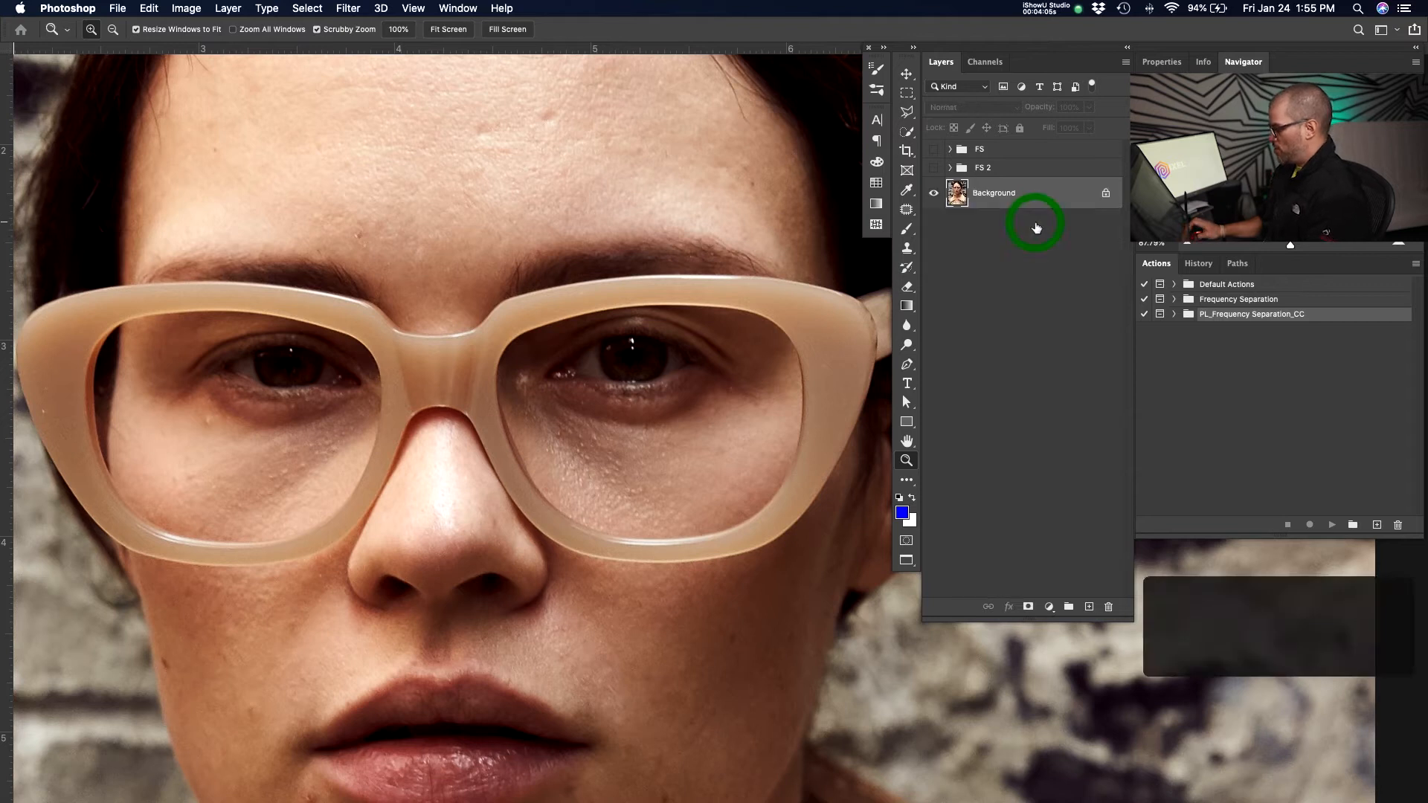
Duplicate the Background layer twice and hide the lower Background copy.
{"action": "key", "text": "super"}
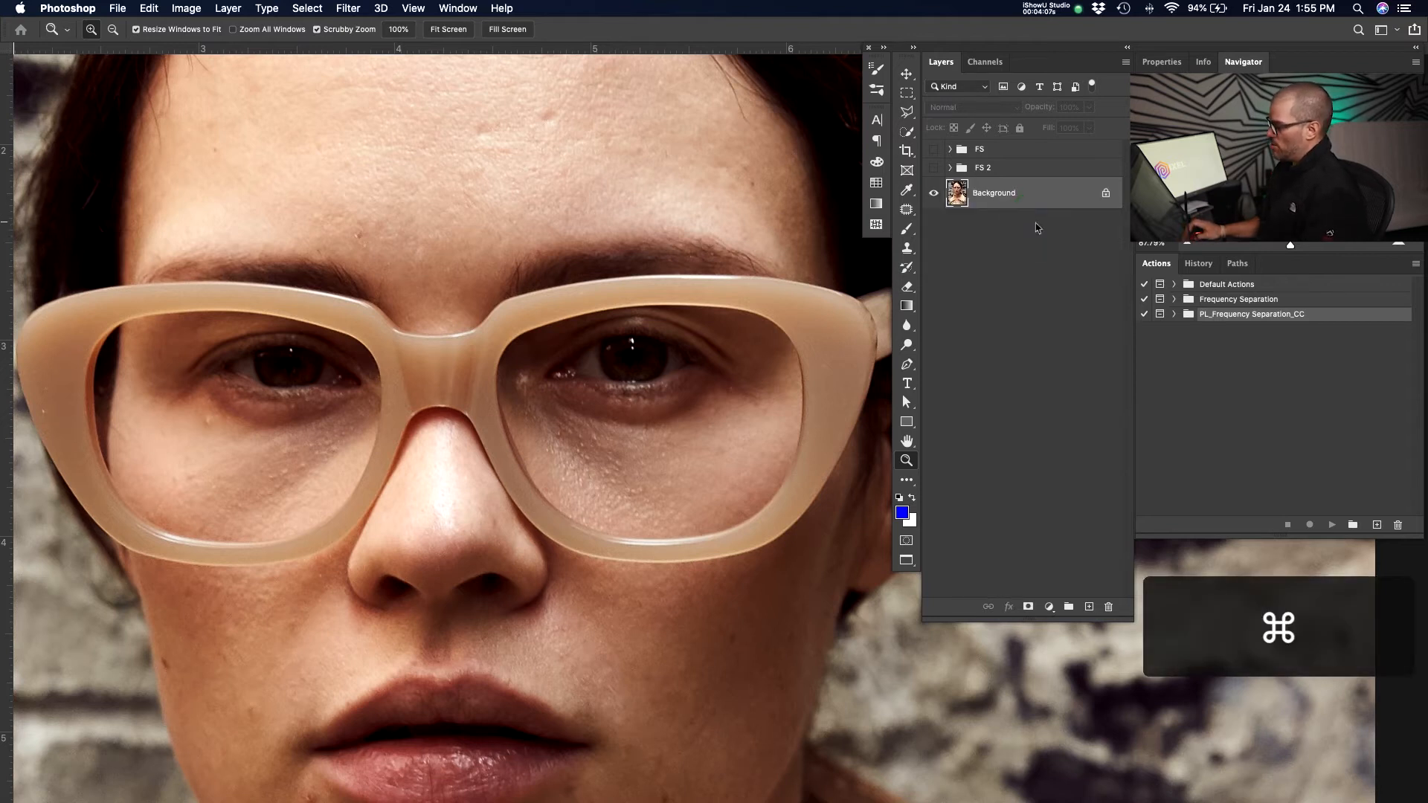
{"action": "key", "text": "super+j"}
{"action": "key", "text": "super+j"}
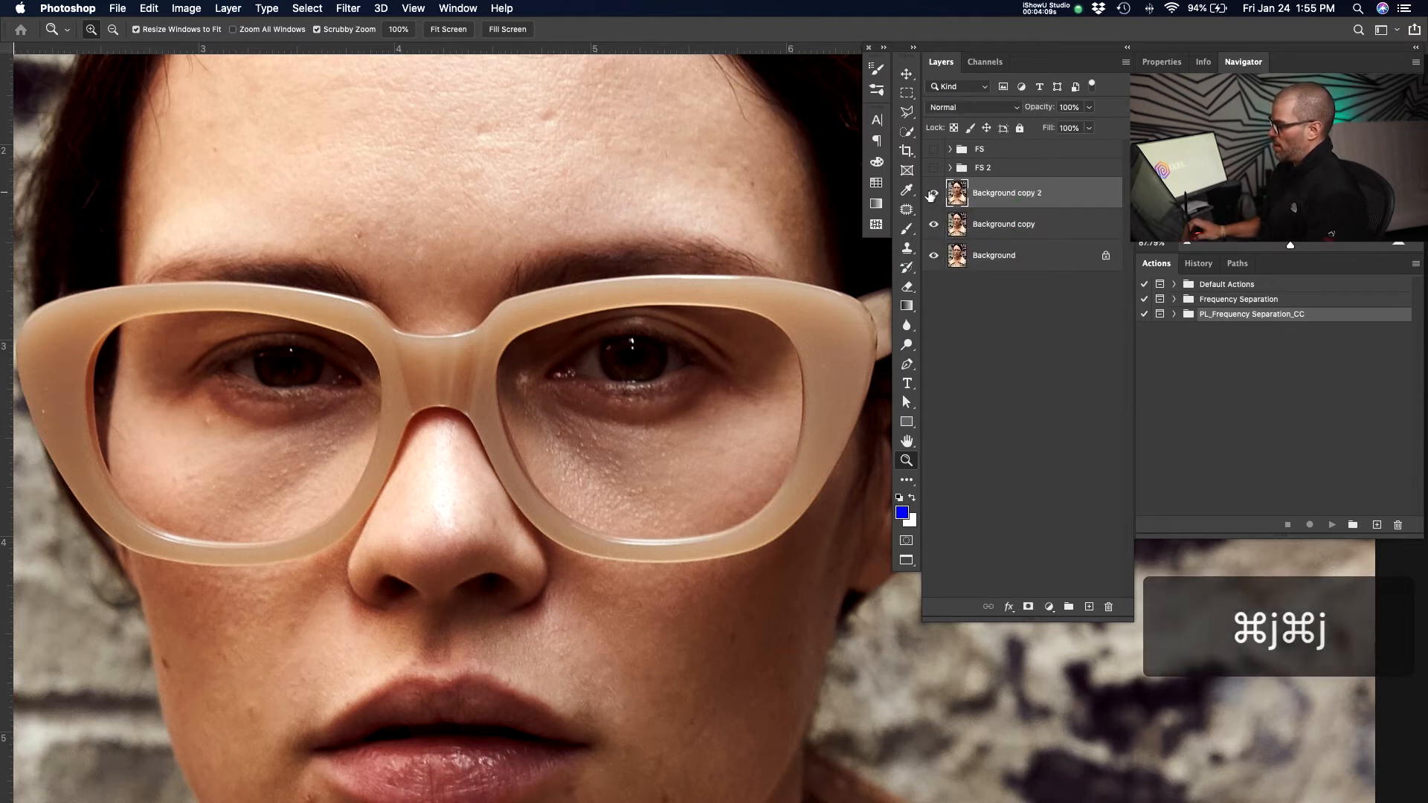
{"action": "left_click", "coordinate": [934, 223]}
Open the High Pass filter on Background copy 2 and set its radius to 3.8 pixels.
{"action": "left_click", "coordinate": [351, 8]}
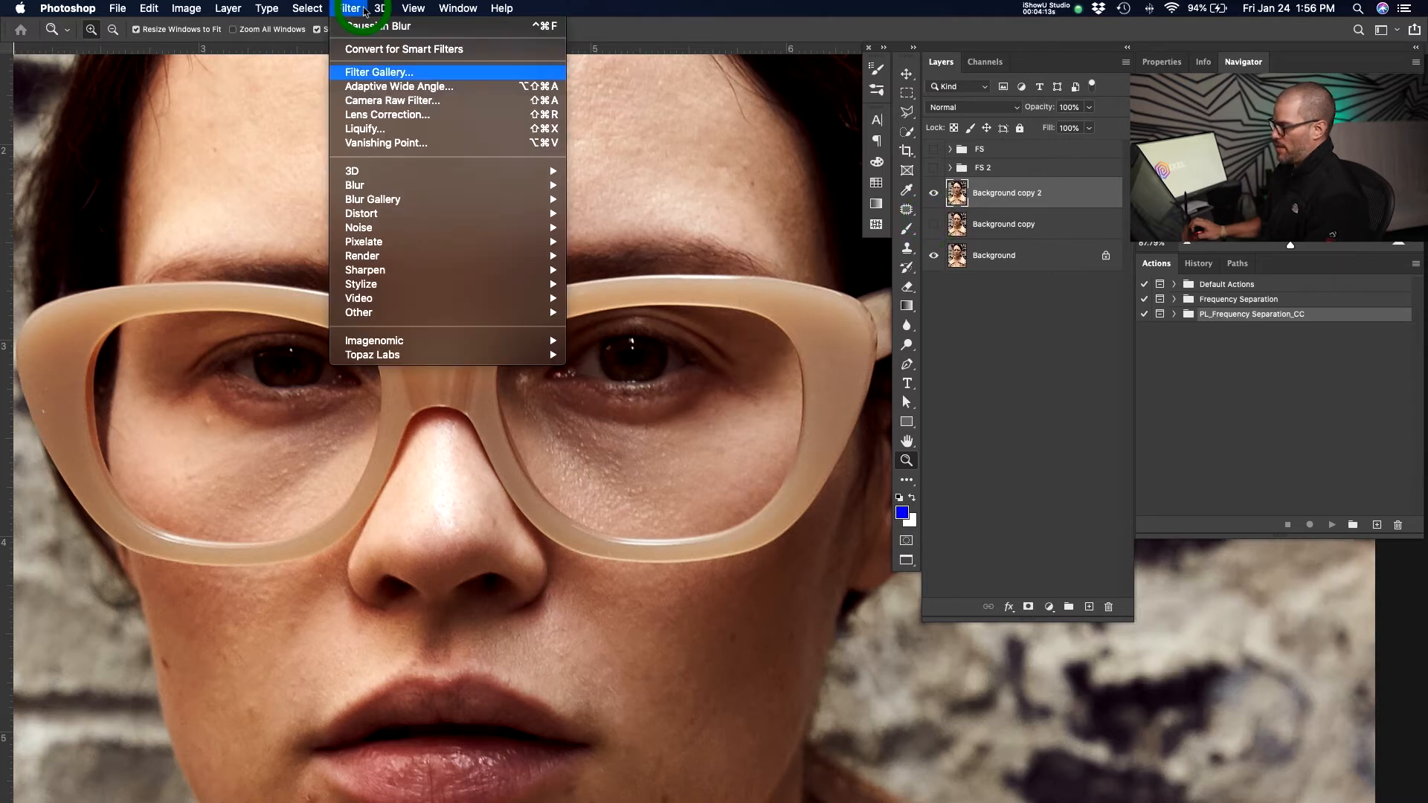
{"action": "mouse_move", "coordinate": [446, 312]}
{"action": "left_click", "coordinate": [645, 328]}
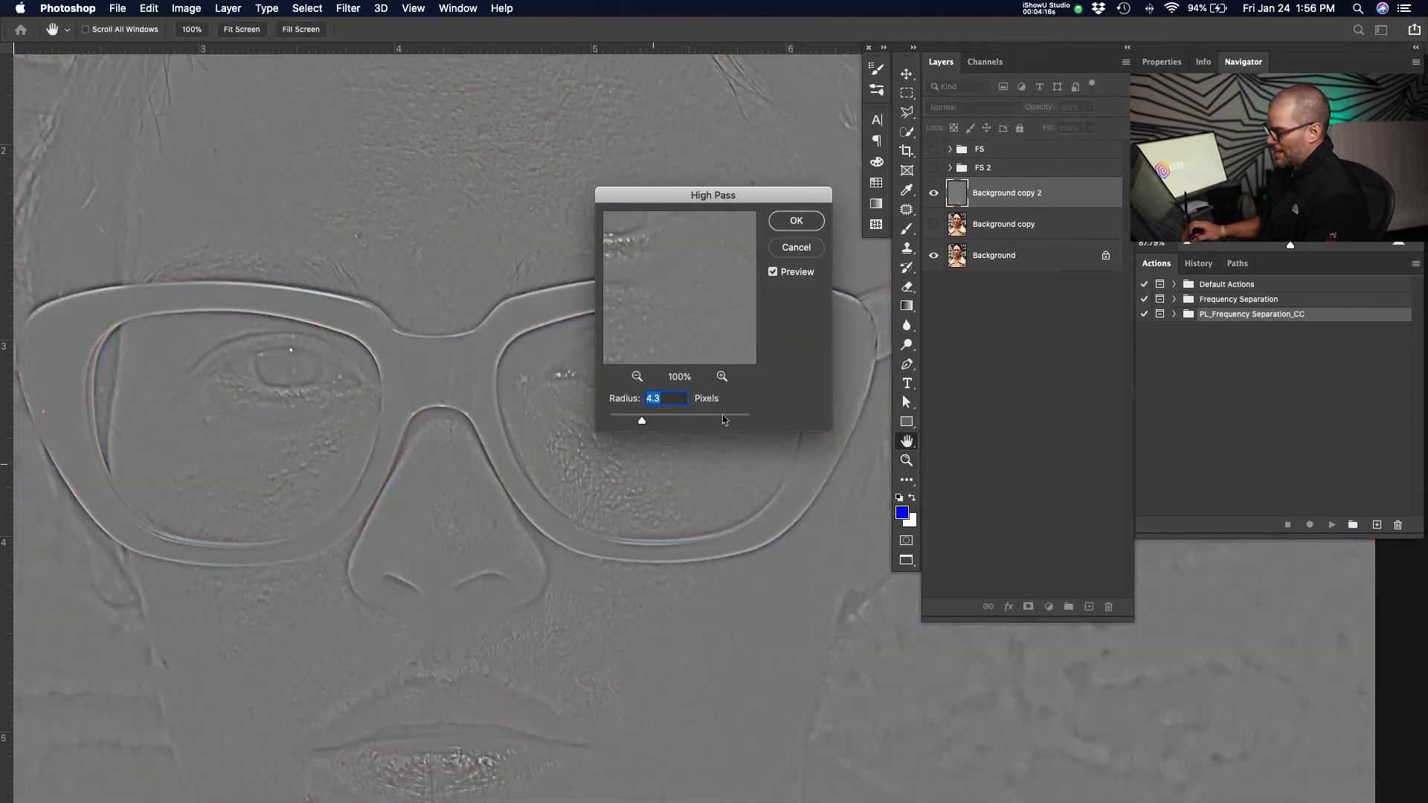
{"action": "left_click_drag", "start_coordinate": [548, 592], "coordinate": [572, 356]}
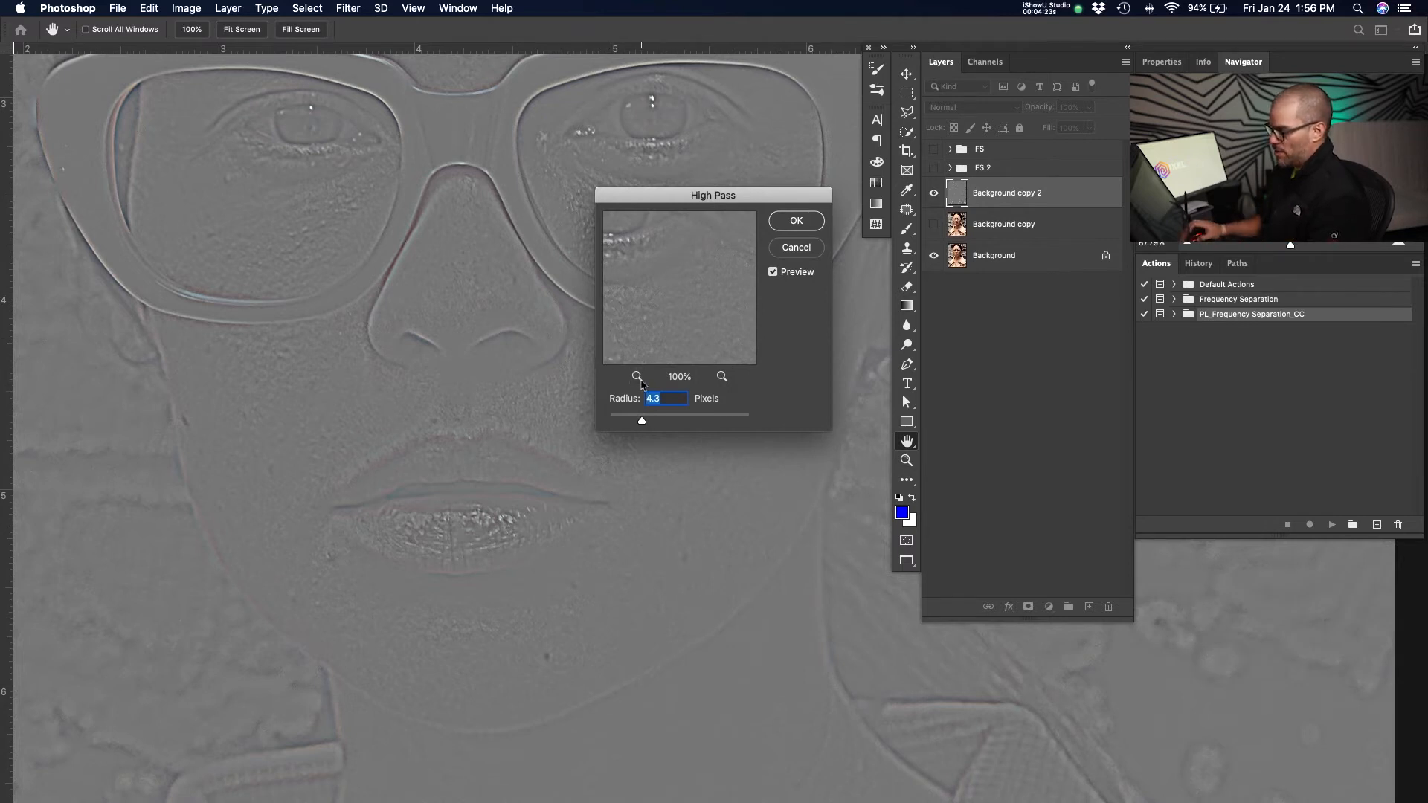
{"action": "key", "text": "super+plus"}
{"action": "key", "text": "super+equal"}
{"action": "left_click_drag", "start_coordinate": [450, 329], "coordinate": [417, 297]}
{"action": "key", "text": "super+minus"}
{"action": "key", "text": "super+minus"}
{"action": "left_click", "coordinate": [641, 421]}
{"action": "left_click_drag", "start_coordinate": [664, 425], "coordinate": [688, 421]}
{"action": "left_click_drag", "start_coordinate": [442, 307], "coordinate": [424, 334]}
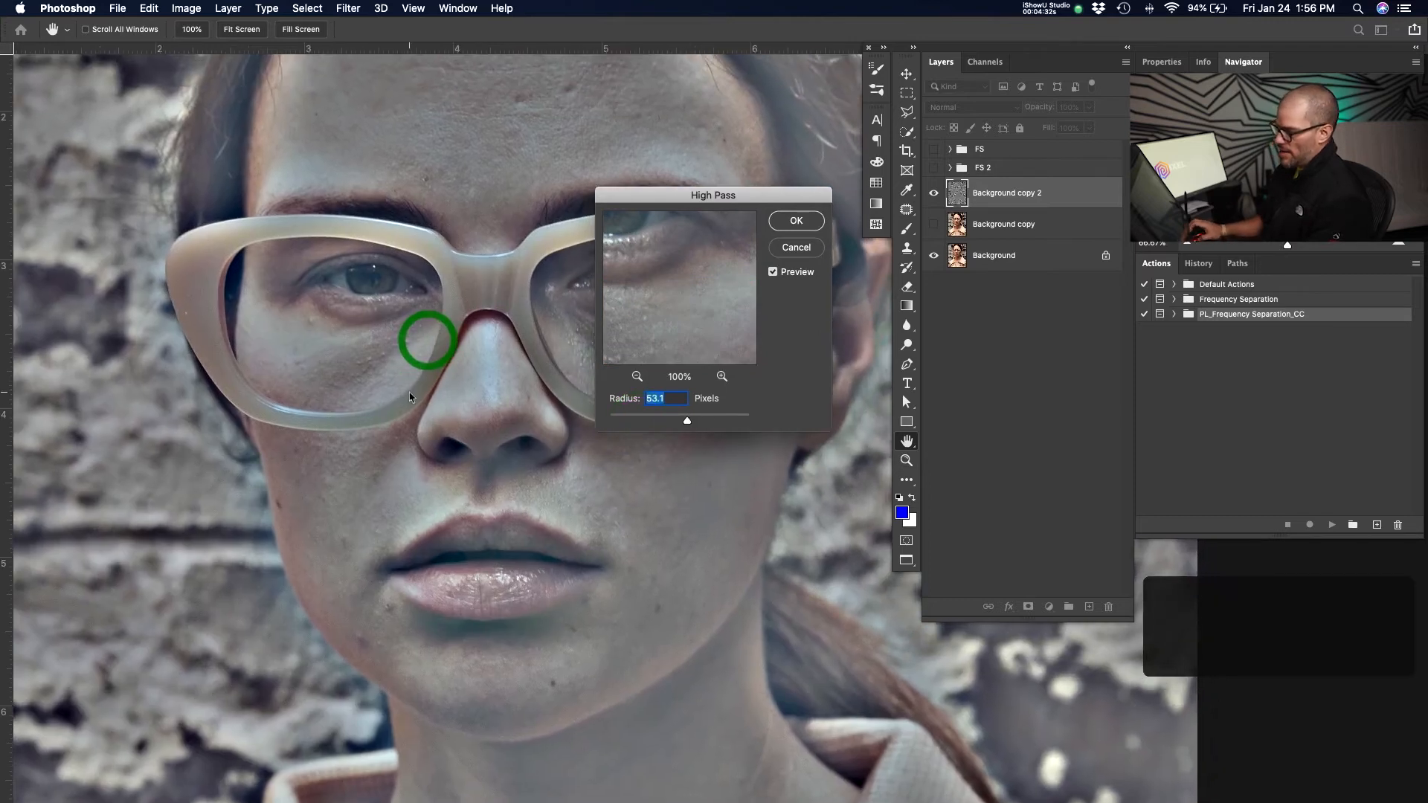
{"action": "key", "text": "super+equal"}
{"action": "key", "text": "super+equal"}
{"action": "key", "text": "super+minus"}
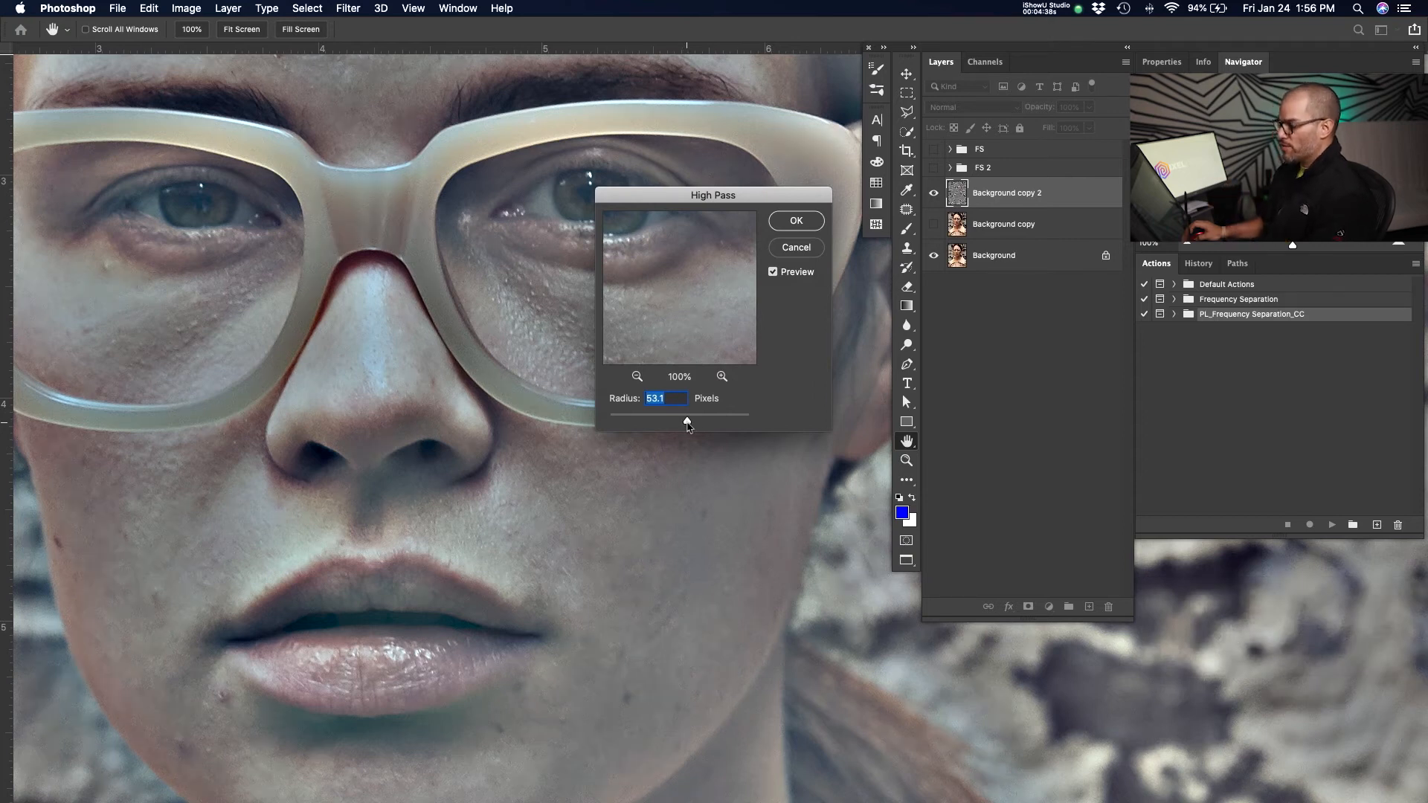
{"action": "left_click_drag", "start_coordinate": [687, 422], "coordinate": [565, 424]}
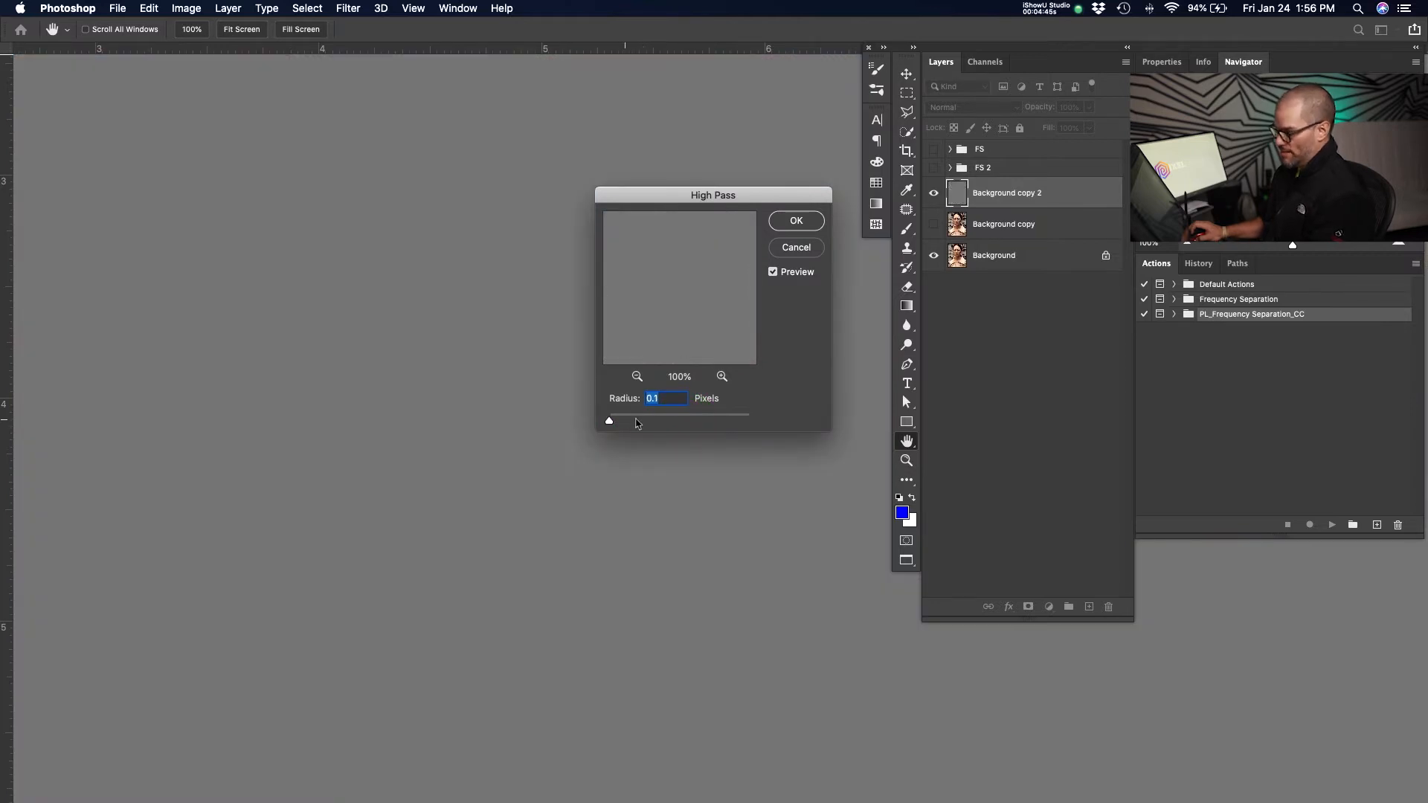
{"action": "left_click_drag", "start_coordinate": [611, 424], "coordinate": [627, 426]}
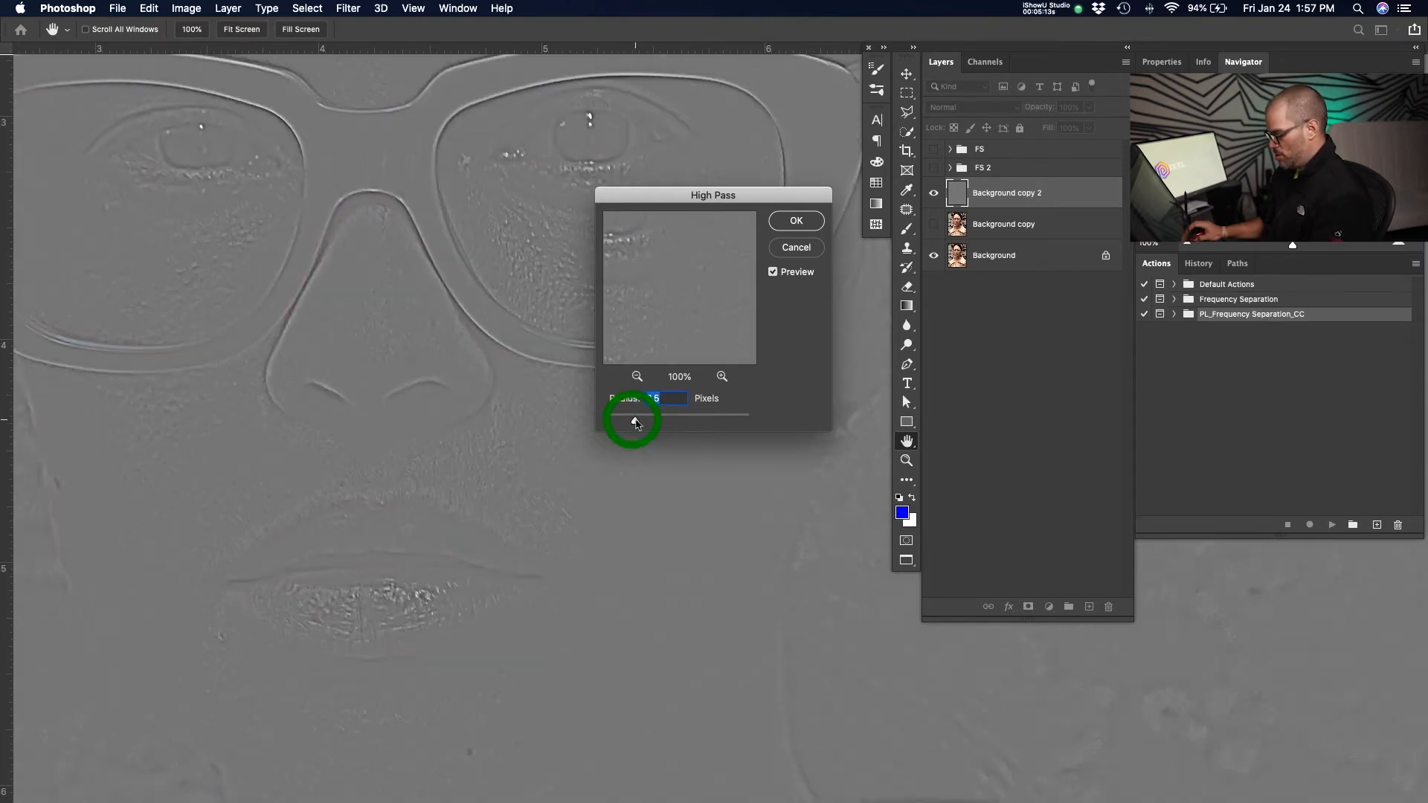
{"action": "left_click_drag", "start_coordinate": [631, 419], "coordinate": [636, 421]}
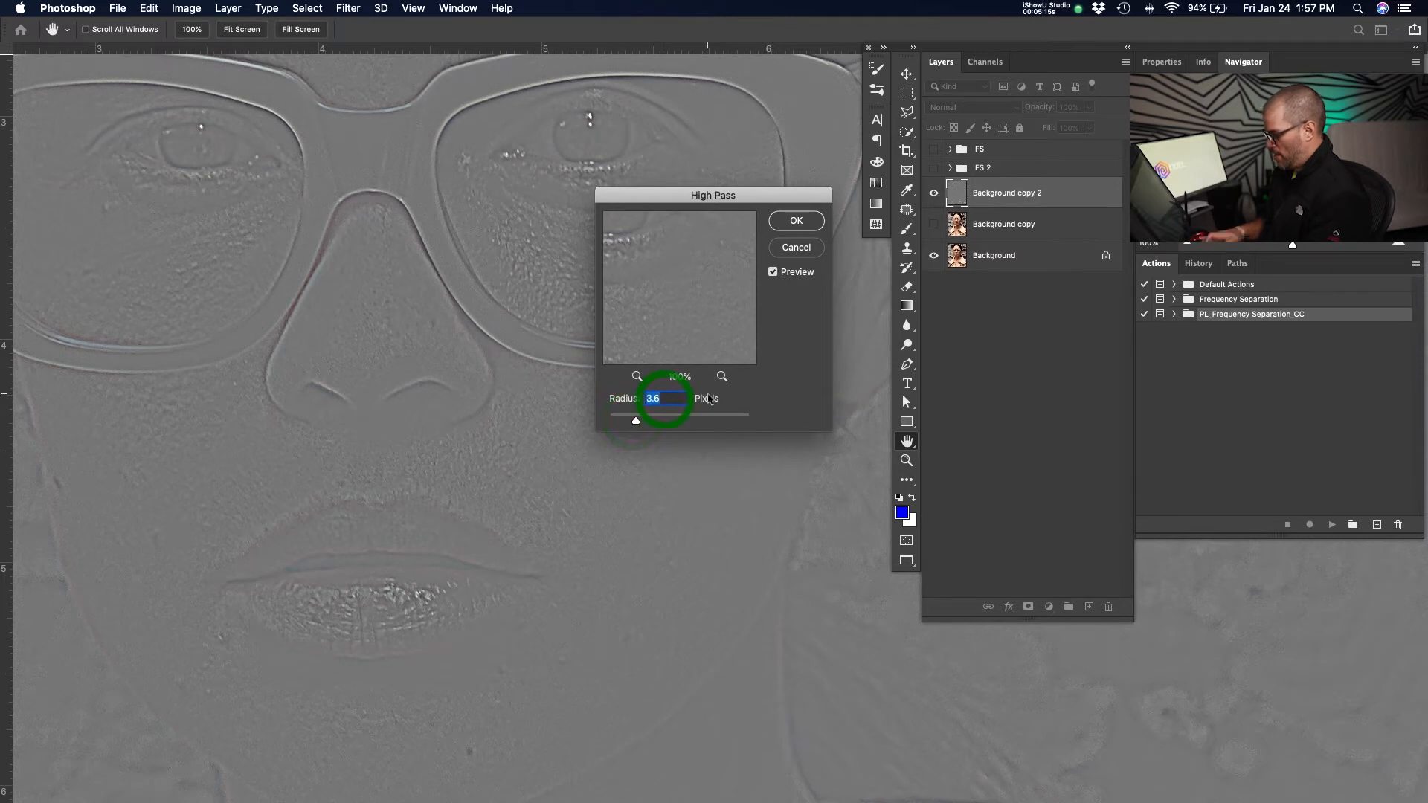
{"action": "type", "text": "3.8"}
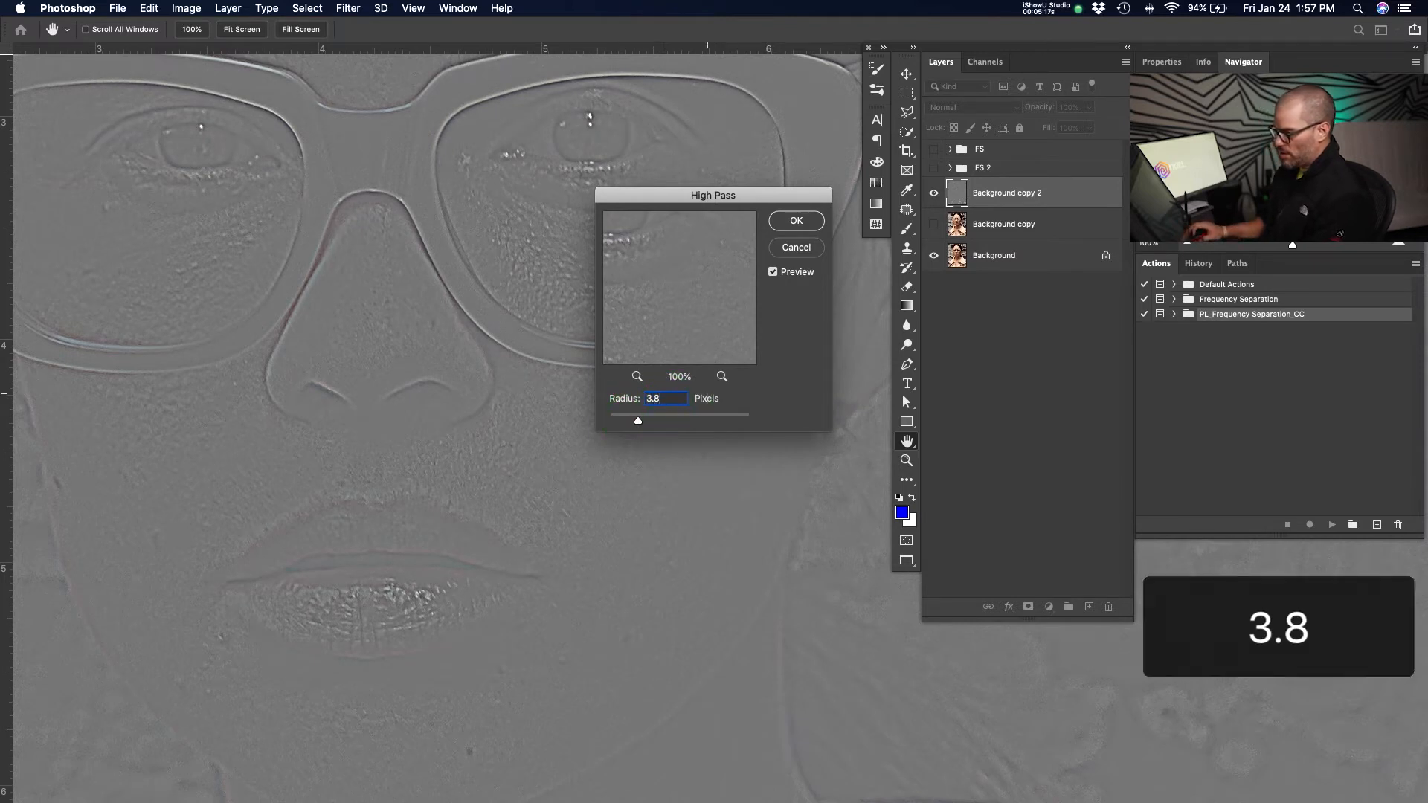
Pan across the face and clothing to inspect the High Pass preview detail.
{"action": "mouse_move", "coordinate": [277, 514]}
{"action": "left_mouse_down"}
{"action": "mouse_move", "coordinate": [382, 386]}
{"action": "mouse_move", "coordinate": [357, 328]}
{"action": "left_mouse_up"}
{"action": "mouse_move", "coordinate": [485, 479]}
{"action": "left_mouse_down"}
{"action": "mouse_move", "coordinate": [319, 437]}
{"action": "mouse_move", "coordinate": [276, 485]}
{"action": "mouse_move", "coordinate": [275, 513]}
{"action": "left_mouse_up"}
{"action": "mouse_move", "coordinate": [382, 323]}
{"action": "left_mouse_down"}
{"action": "mouse_move", "coordinate": [456, 494]}
{"action": "mouse_move", "coordinate": [593, 592]}
{"action": "left_mouse_up"}
{"action": "left_click_drag", "start_coordinate": [421, 268], "coordinate": [299, 535]}
{"action": "left_click_drag", "start_coordinate": [392, 300], "coordinate": [415, 344]}
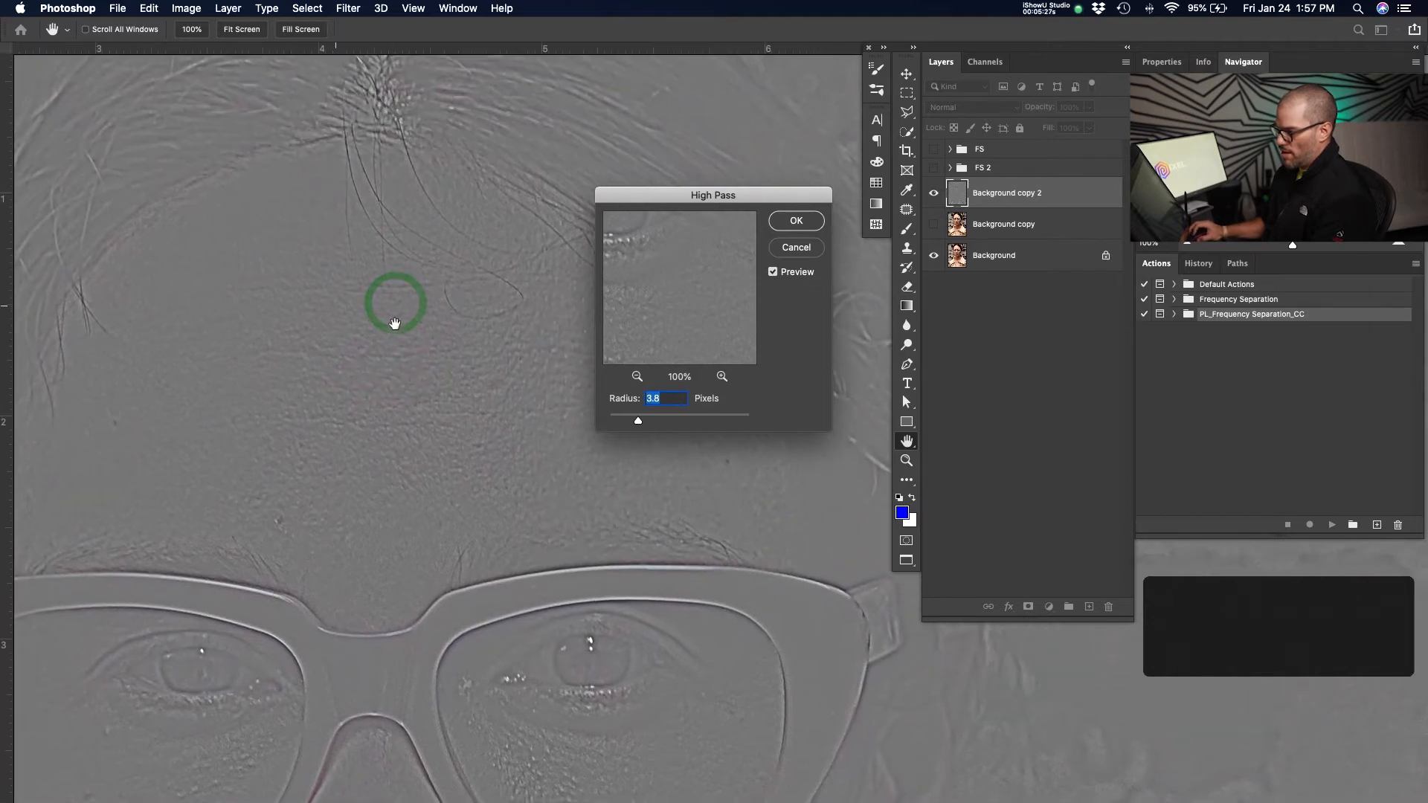
{"action": "left_click_drag", "start_coordinate": [252, 398], "coordinate": [516, 221]}
{"action": "left_click_drag", "start_coordinate": [394, 505], "coordinate": [298, 275]}
{"action": "left_click_drag", "start_coordinate": [370, 449], "coordinate": [405, 402]}
{"action": "left_click_drag", "start_coordinate": [478, 558], "coordinate": [417, 261]}
{"action": "left_click_drag", "start_coordinate": [468, 417], "coordinate": [405, 319]}
{"action": "left_click_drag", "start_coordinate": [497, 466], "coordinate": [511, 517]}
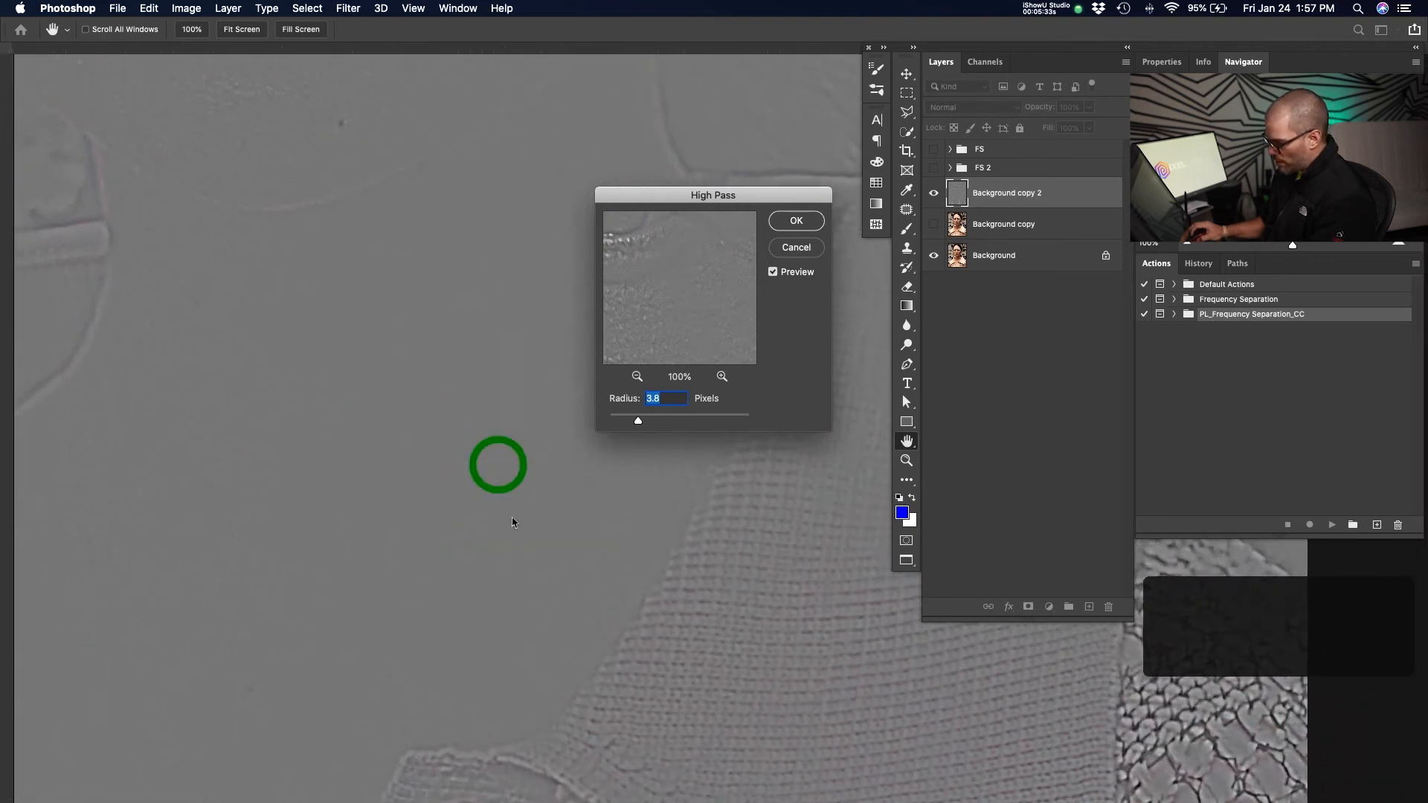
Set the High Pass radius to 4.1 pixels and apply the filter.
{"action": "left_click_drag", "start_coordinate": [638, 421], "coordinate": [643, 422]}
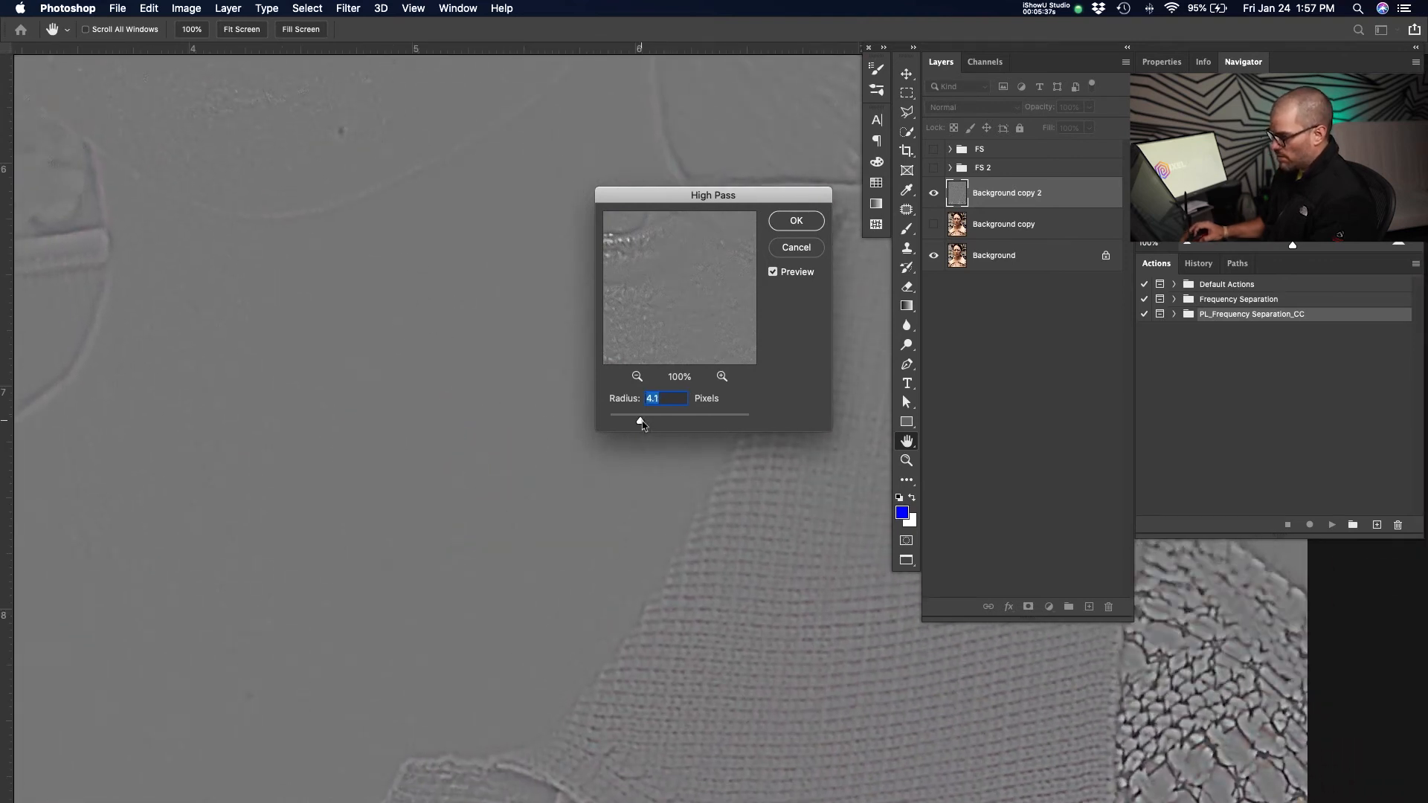
{"action": "left_click_drag", "start_coordinate": [288, 284], "coordinate": [305, 481]}
{"action": "left_click_drag", "start_coordinate": [394, 239], "coordinate": [446, 504]}
{"action": "left_click_drag", "start_coordinate": [438, 266], "coordinate": [422, 113]}
{"action": "left_click_drag", "start_coordinate": [499, 499], "coordinate": [444, 402]}
{"action": "left_click_drag", "start_coordinate": [372, 277], "coordinate": [390, 508]}
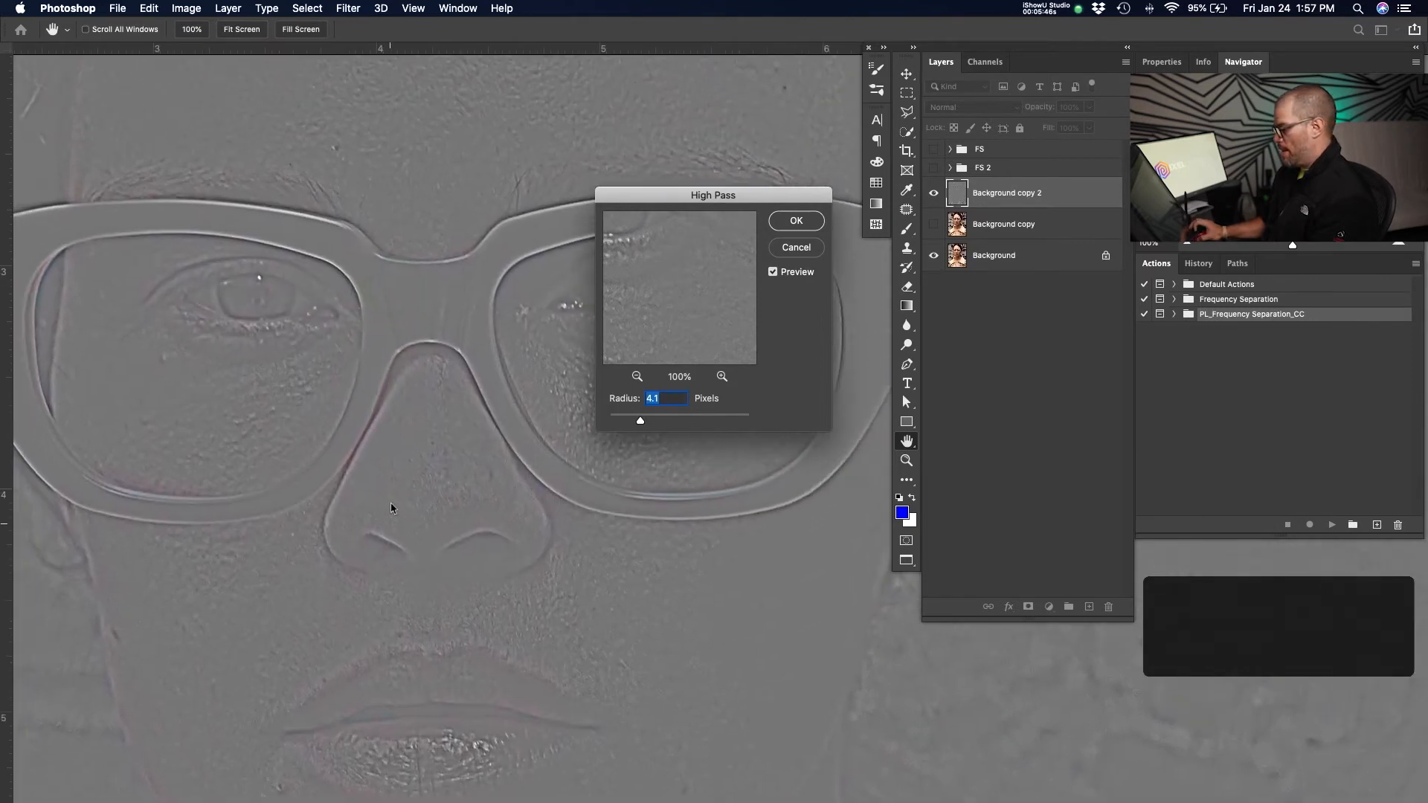
{"action": "left_click", "coordinate": [787, 222]}
Set Background copy 2's blend mode to Linear Light, hide it, and show and select Background copy.
{"action": "left_click", "coordinate": [996, 108]}
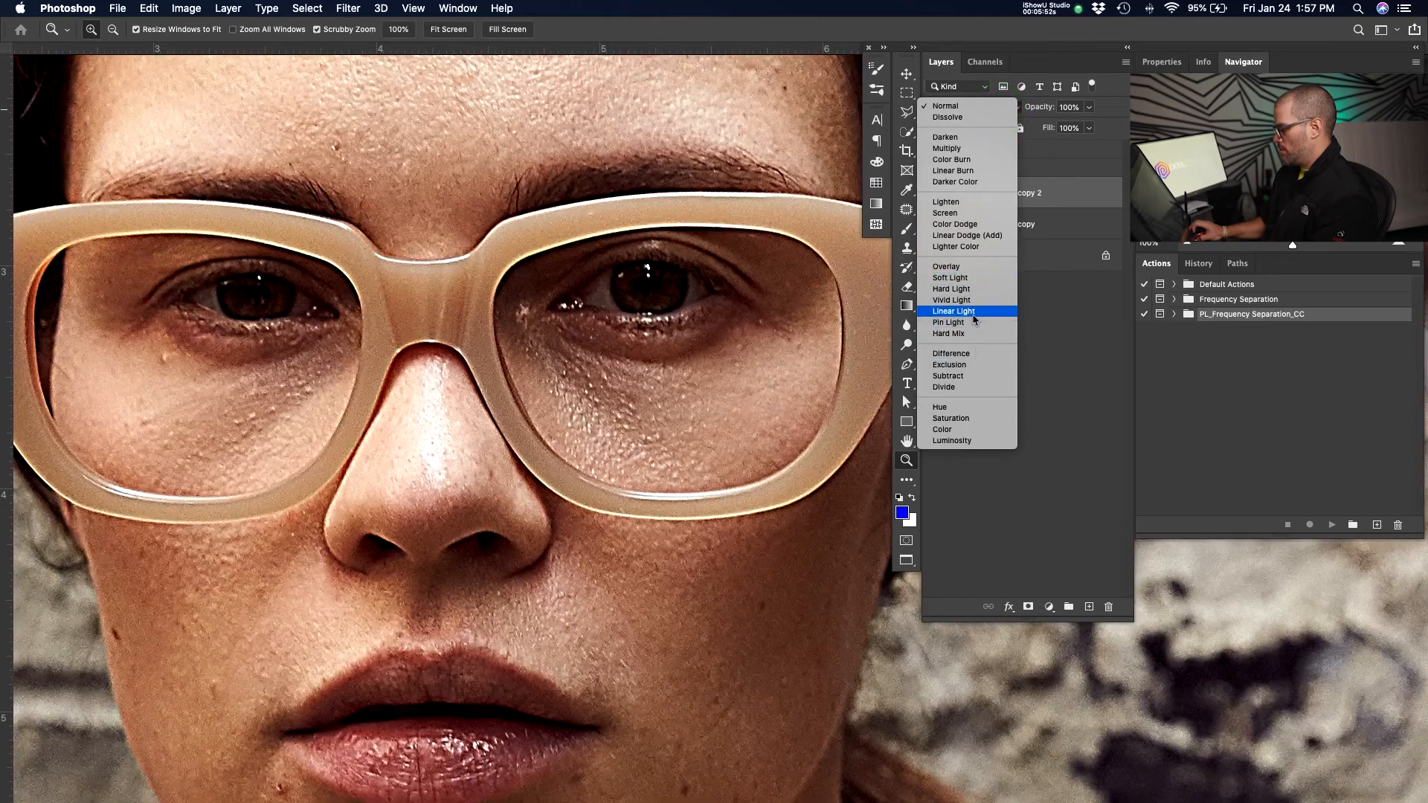
{"action": "left_click", "coordinate": [974, 313]}
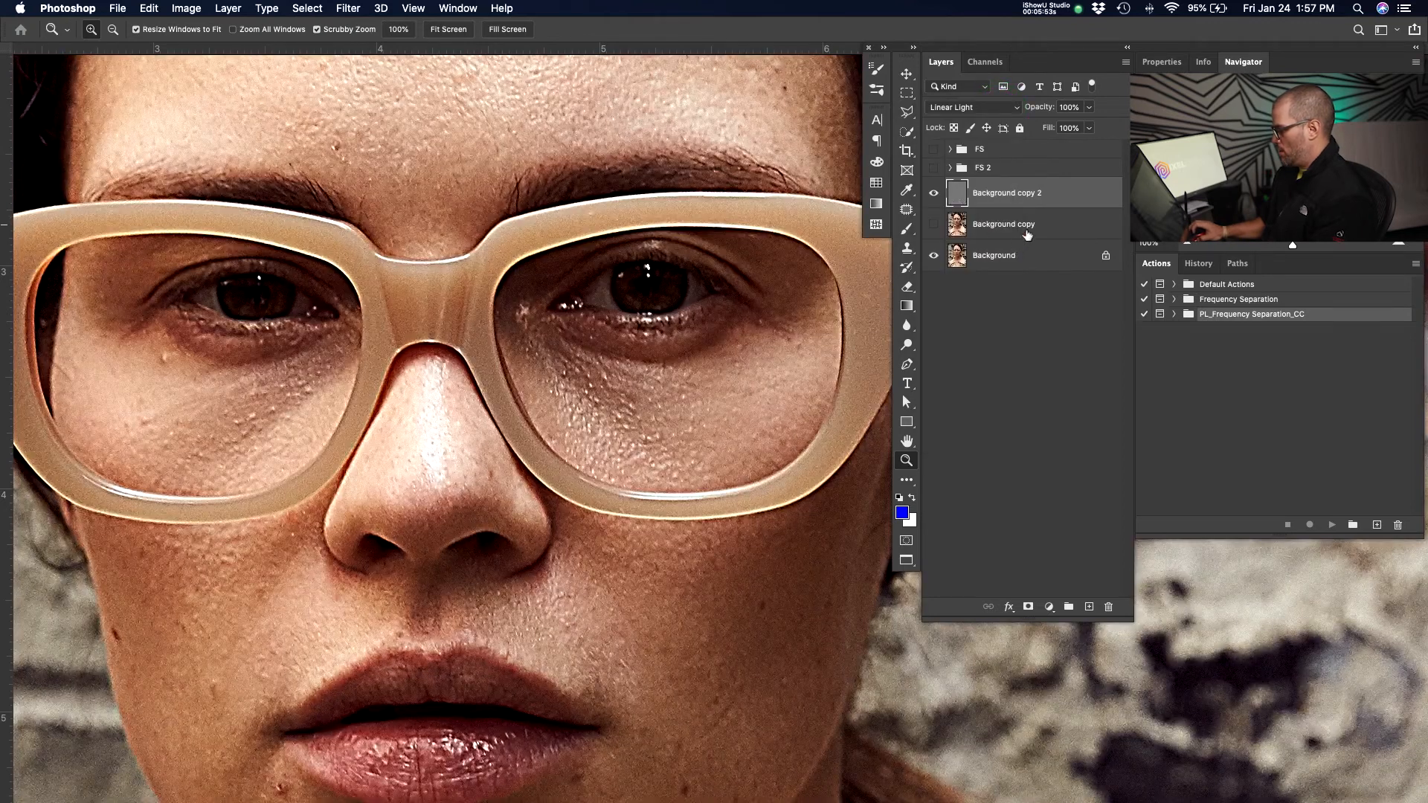
{"action": "left_click", "coordinate": [933, 193]}
{"action": "left_click", "coordinate": [1016, 224]}
{"action": "left_click", "coordinate": [934, 224]}
Apply a Gaussian Blur of 12 pixels to Background copy.
{"action": "left_click", "coordinate": [348, 8]}
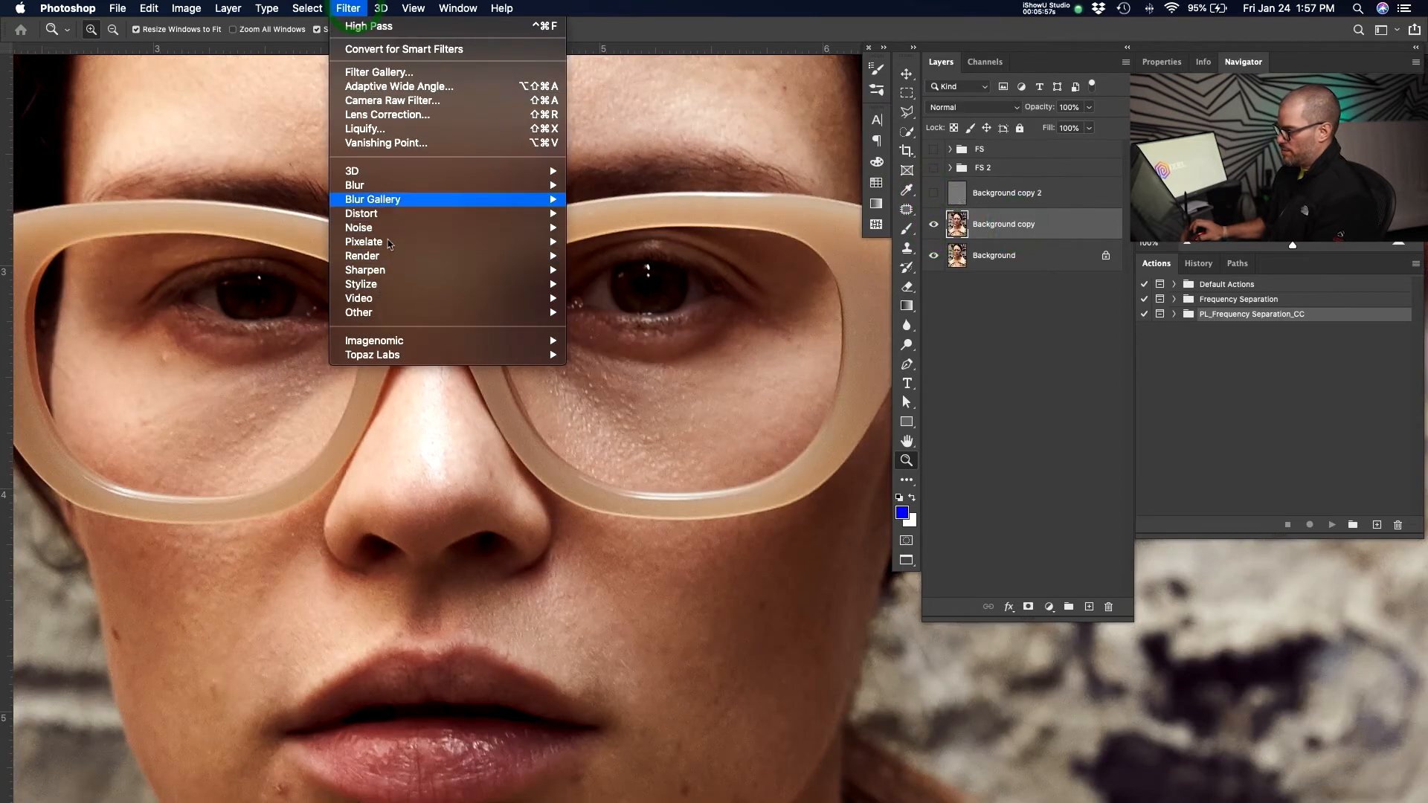
{"action": "mouse_move", "coordinate": [390, 185]}
{"action": "left_click", "coordinate": [618, 242]}
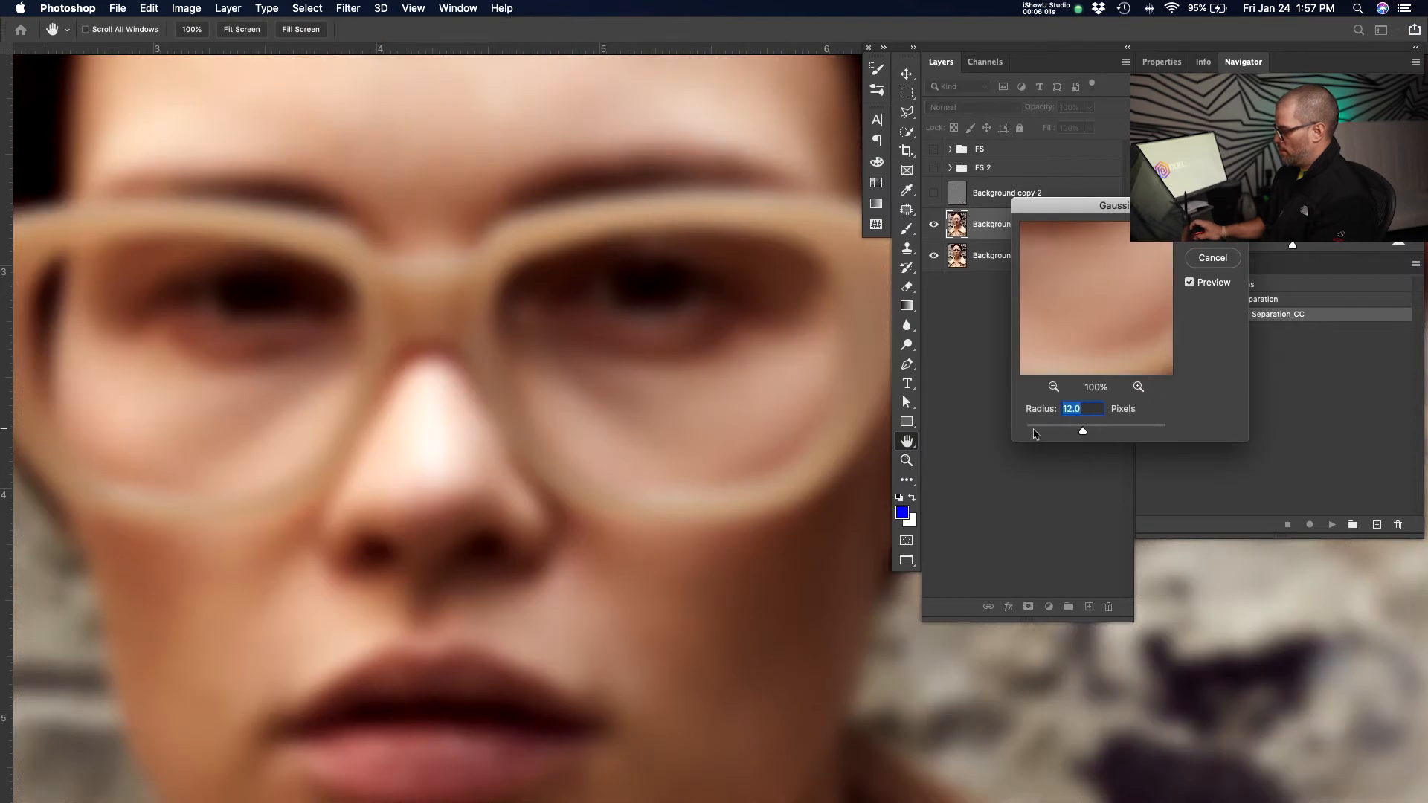
{"action": "key", "text": "Return"}
Show the high-pass layer and zoom out to compare the result with the original photo.
{"action": "left_click", "coordinate": [933, 193]}
{"action": "key", "text": "z"}
{"action": "left_click", "coordinate": [628, 378], "text": "alt"}
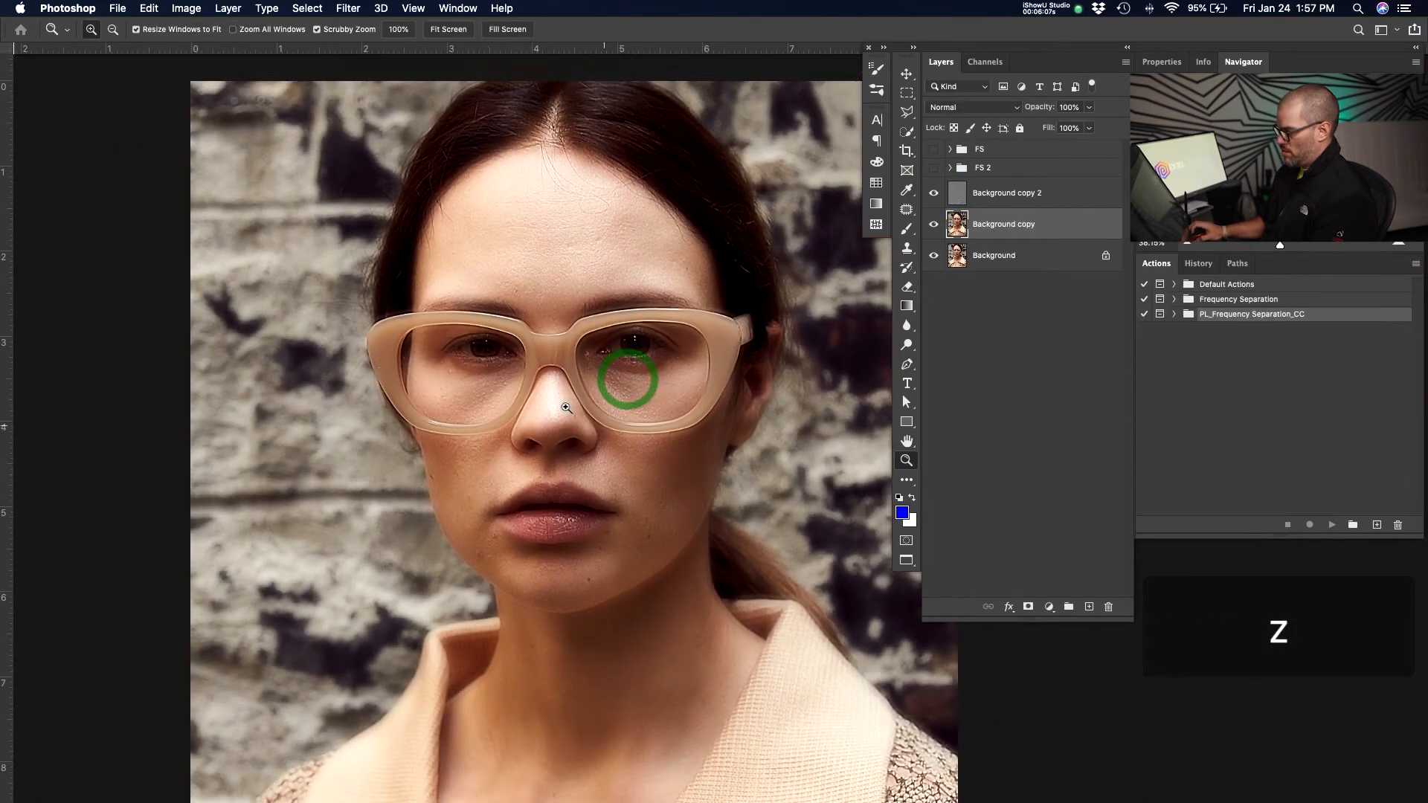
{"action": "left_click_drag", "start_coordinate": [783, 466], "coordinate": [710, 437]}
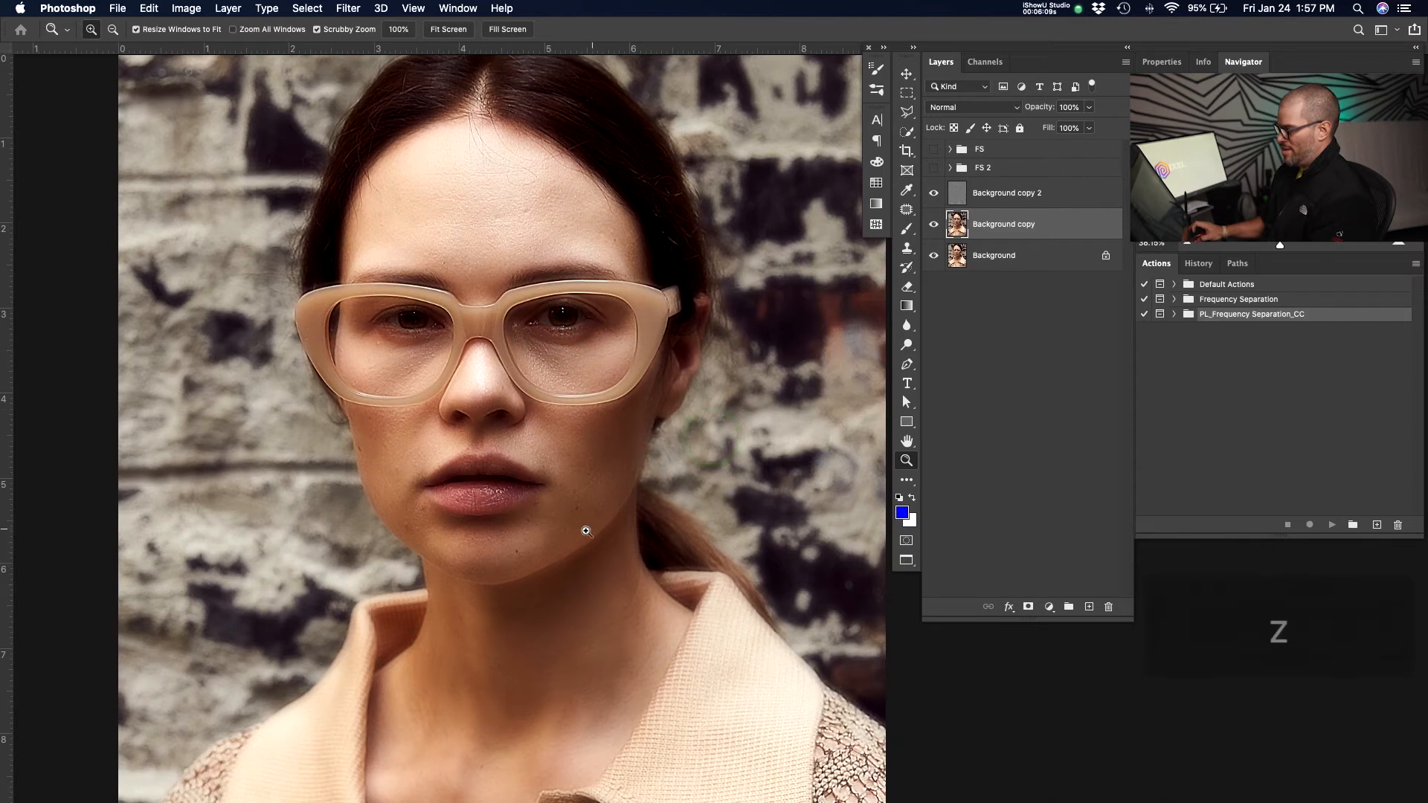
{"action": "left_click_drag", "start_coordinate": [582, 532], "coordinate": [585, 559]}
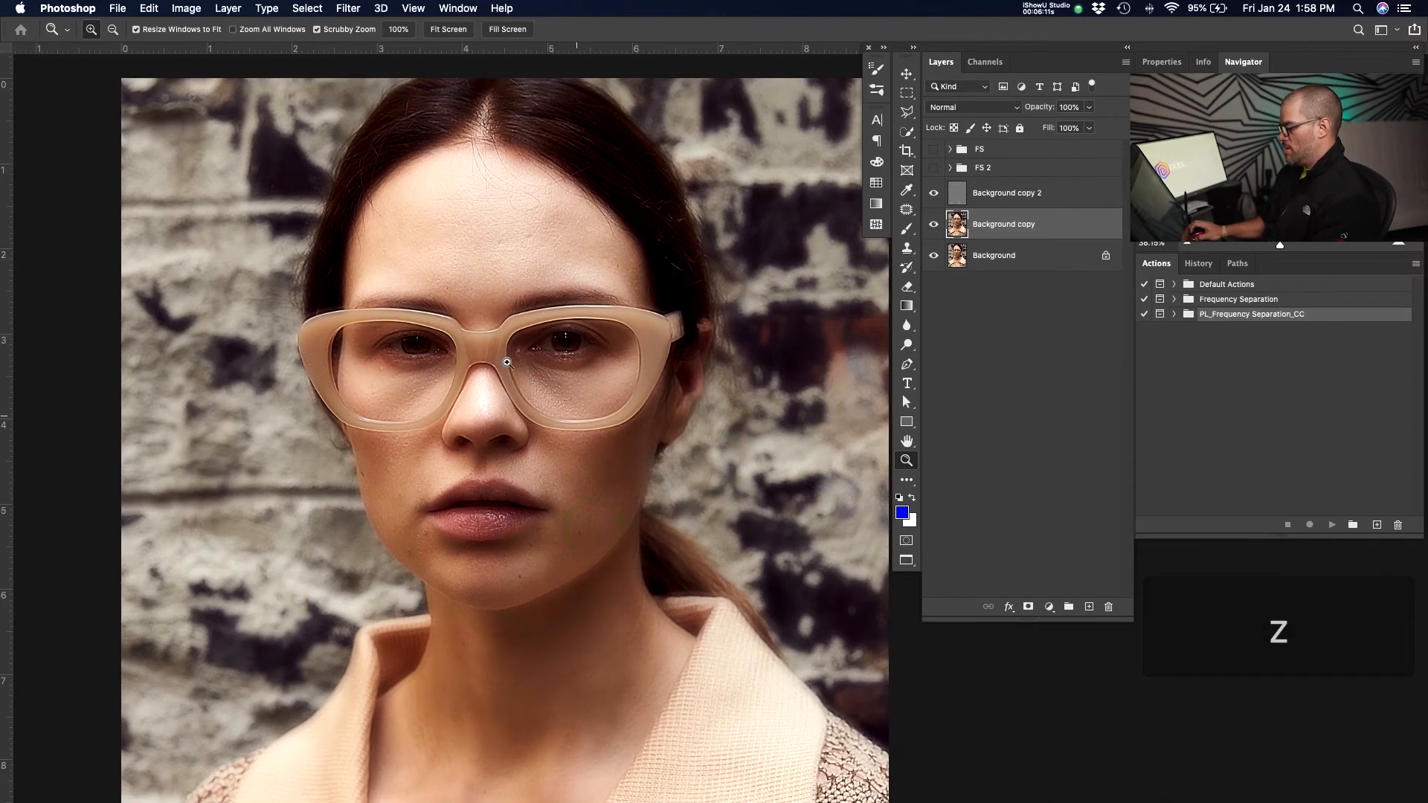
{"action": "left_click_drag", "start_coordinate": [714, 436], "coordinate": [665, 438]}
{"action": "left_click", "coordinate": [934, 255], "text": "alt"}
{"action": "left_click", "coordinate": [938, 257], "text": "alt"}
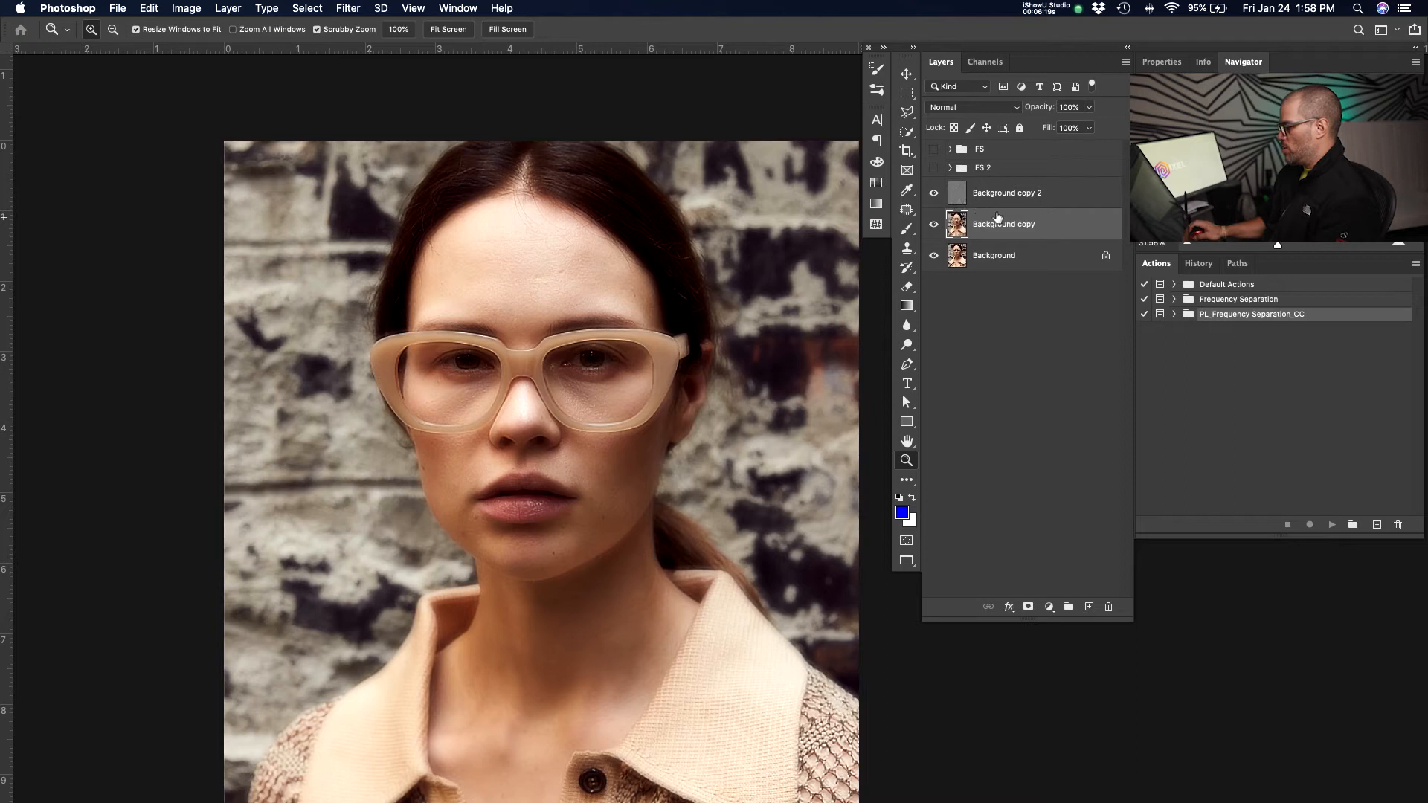
Revert the history to the state before the Gaussian Blur.
{"action": "left_click", "coordinate": [1200, 263]}
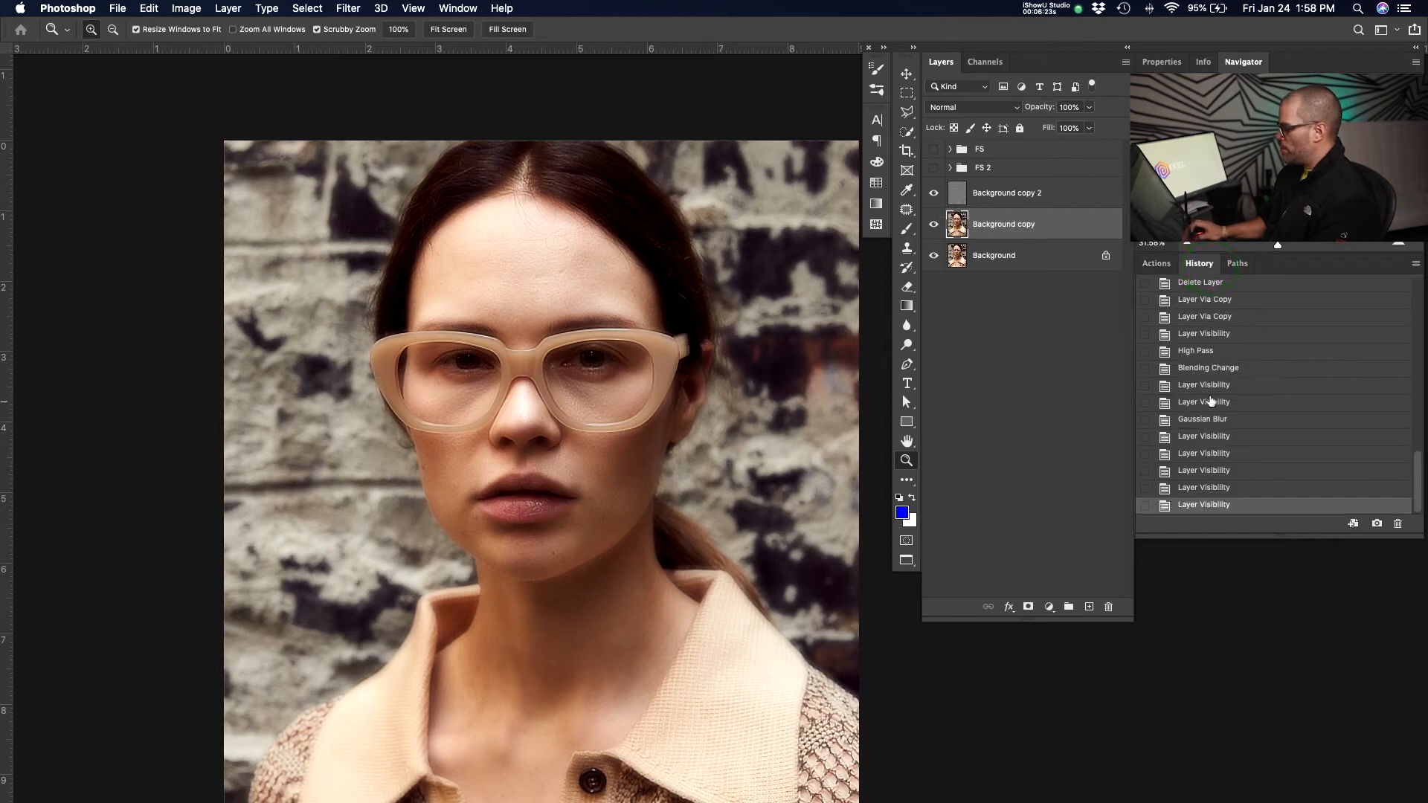
{"action": "left_click", "coordinate": [1206, 403]}
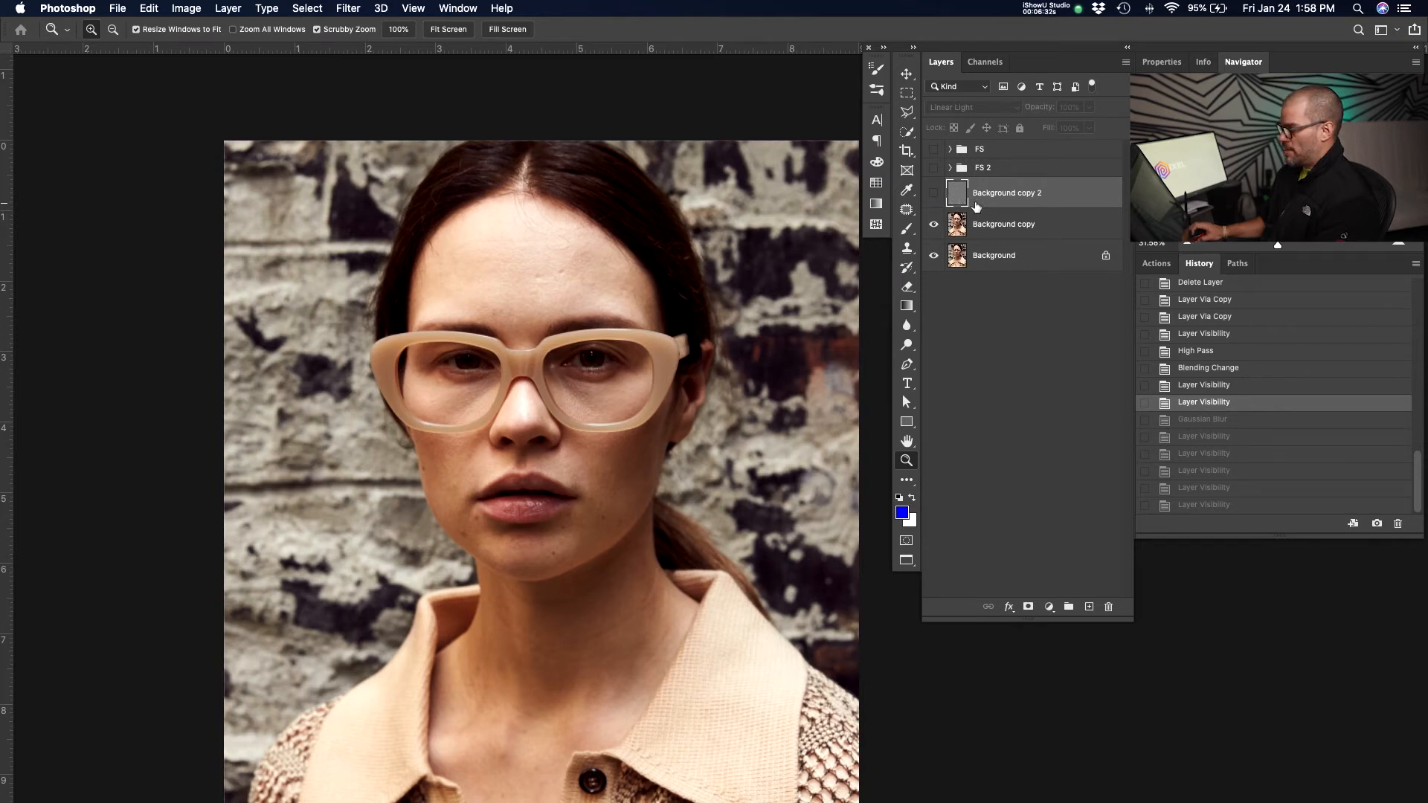
Apply a Gaussian Blur of 4.2 pixels to Background copy.
{"action": "left_click", "coordinate": [1018, 233]}
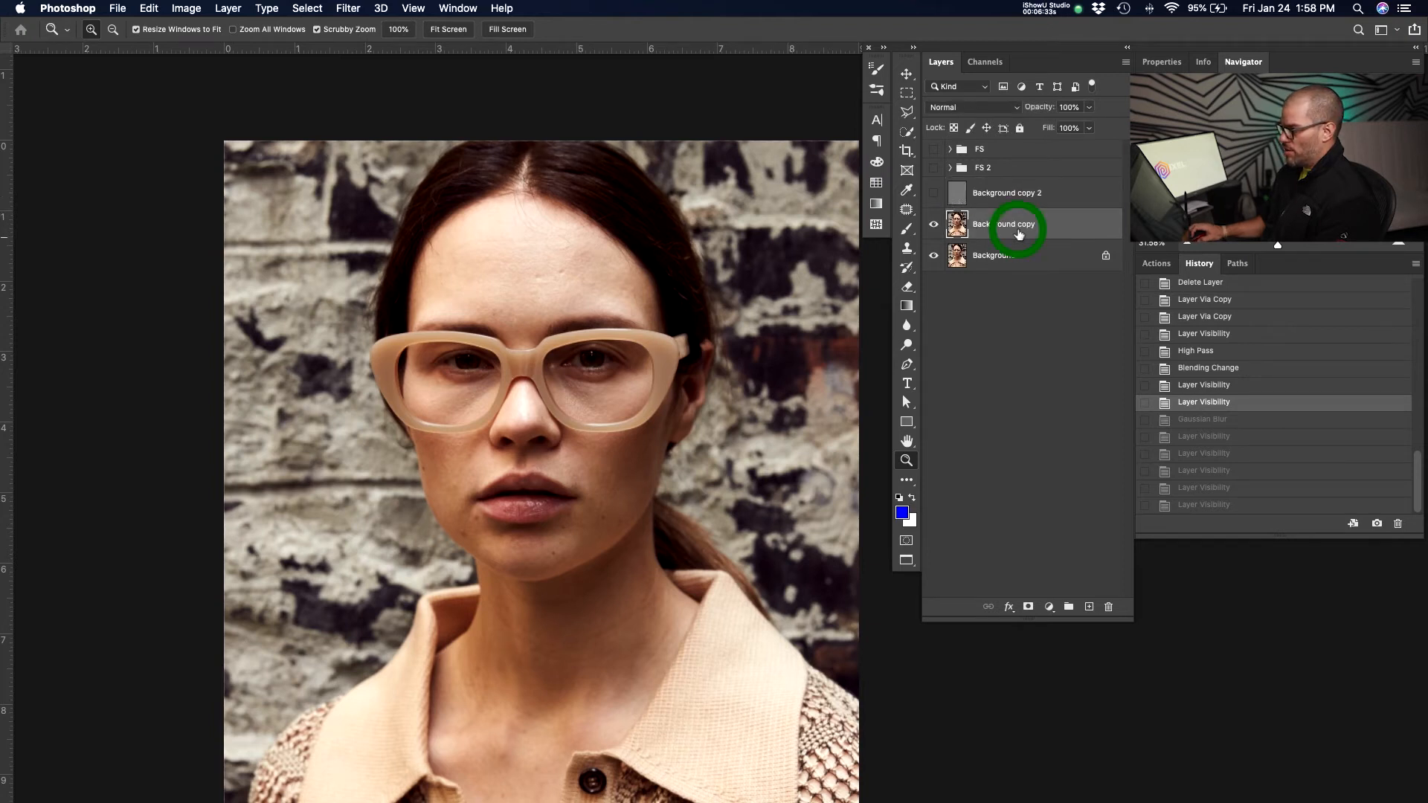
{"action": "left_click", "coordinate": [336, 11]}
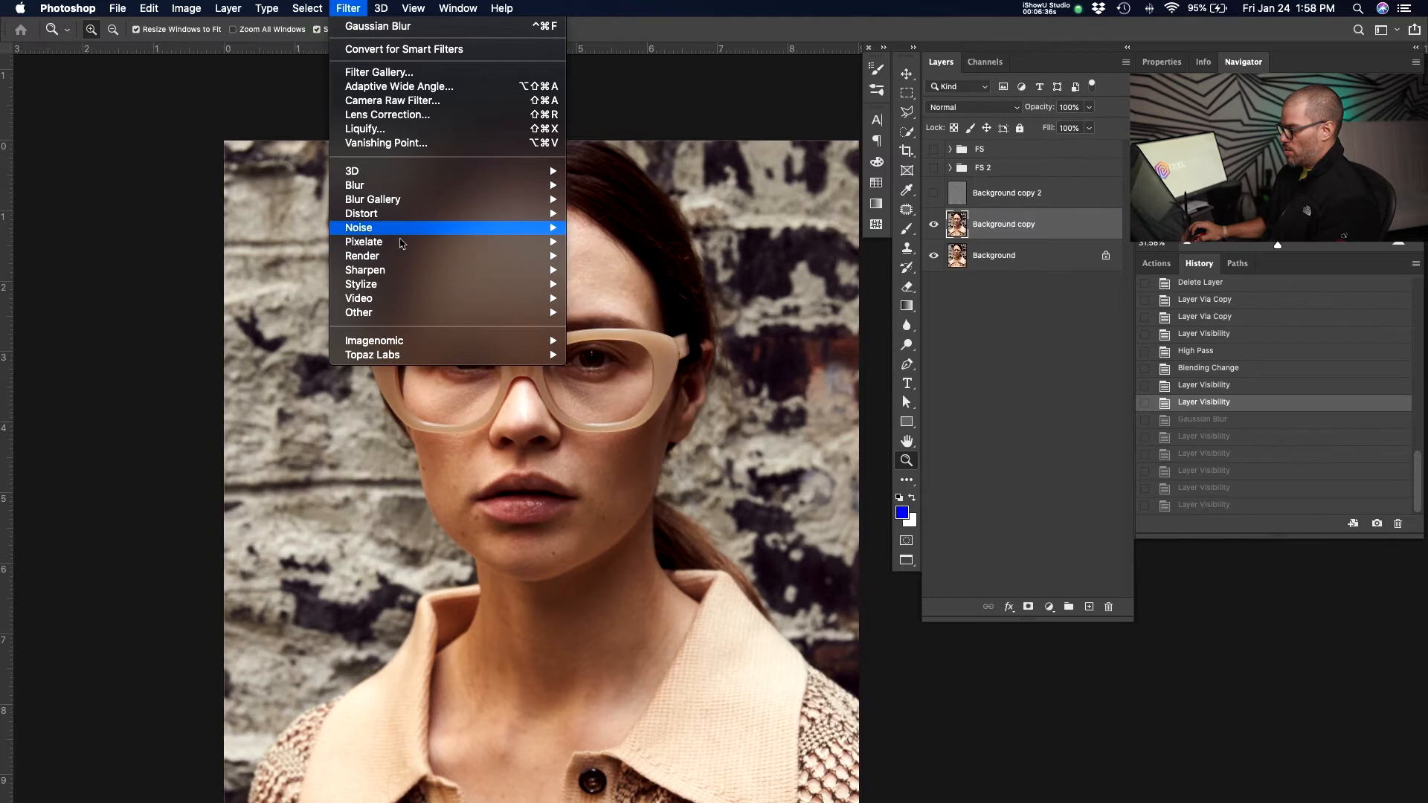
{"action": "mouse_move", "coordinate": [406, 188]}
{"action": "left_click", "coordinate": [618, 241]}
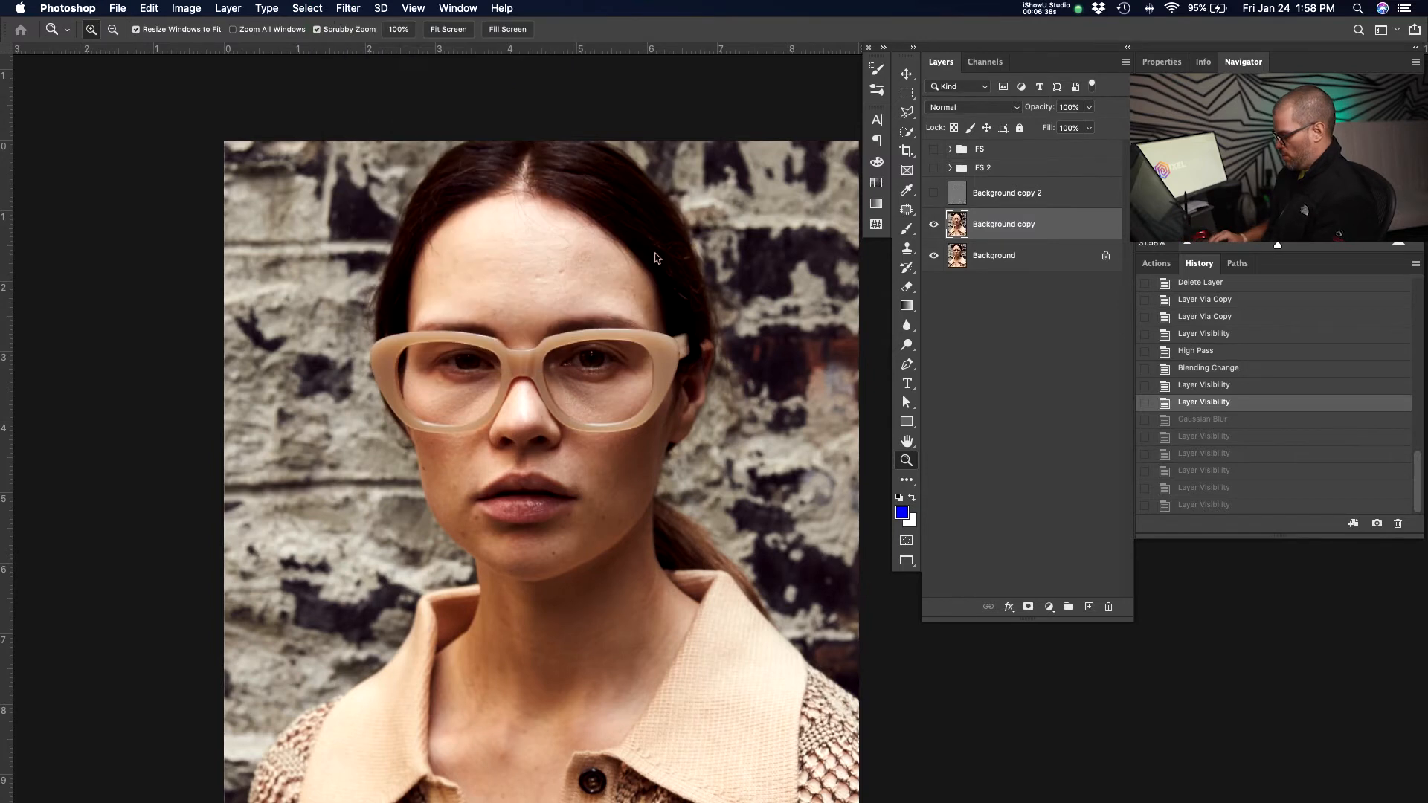
{"action": "type", "text": "4.2"}
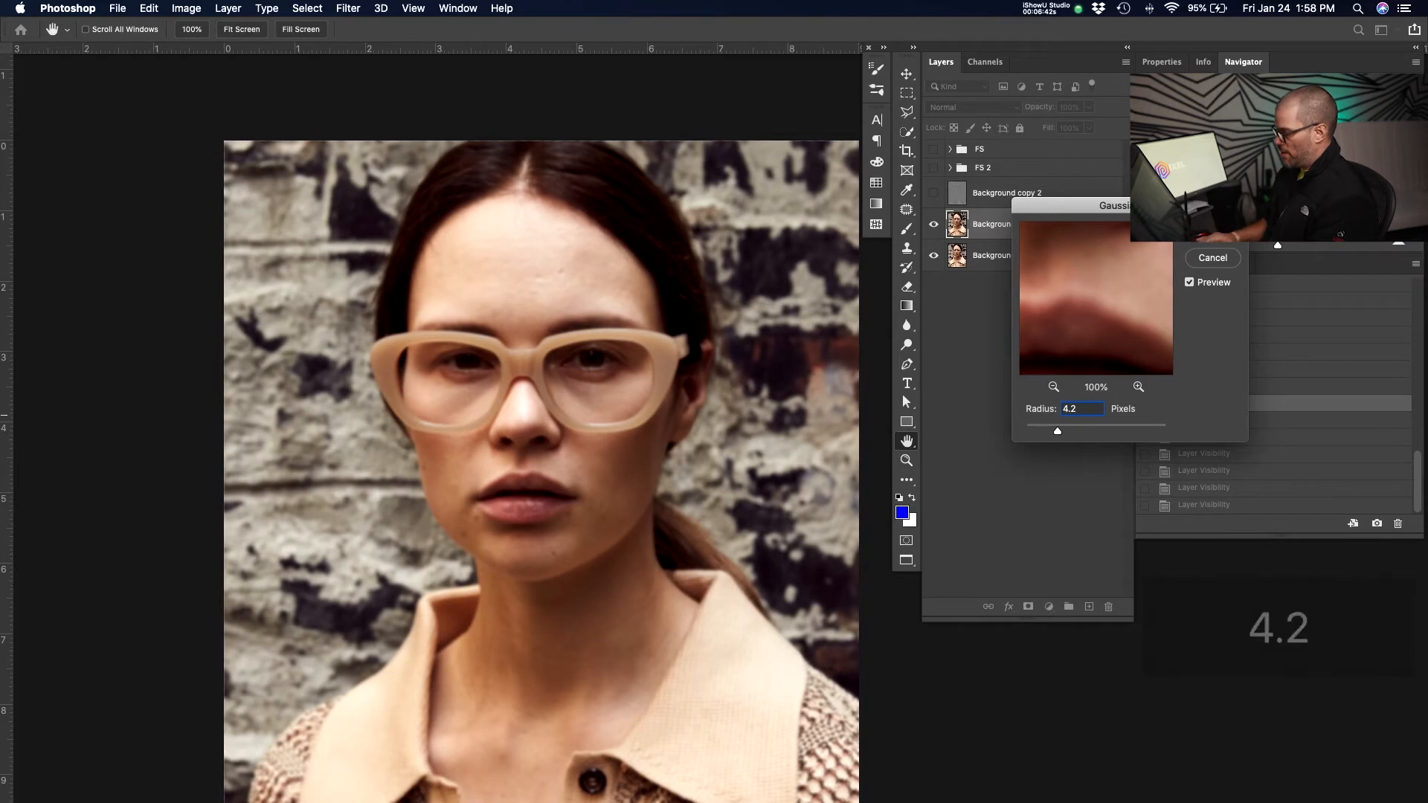
{"action": "key", "text": "super+equal"}
{"action": "key", "text": "super+equal"}
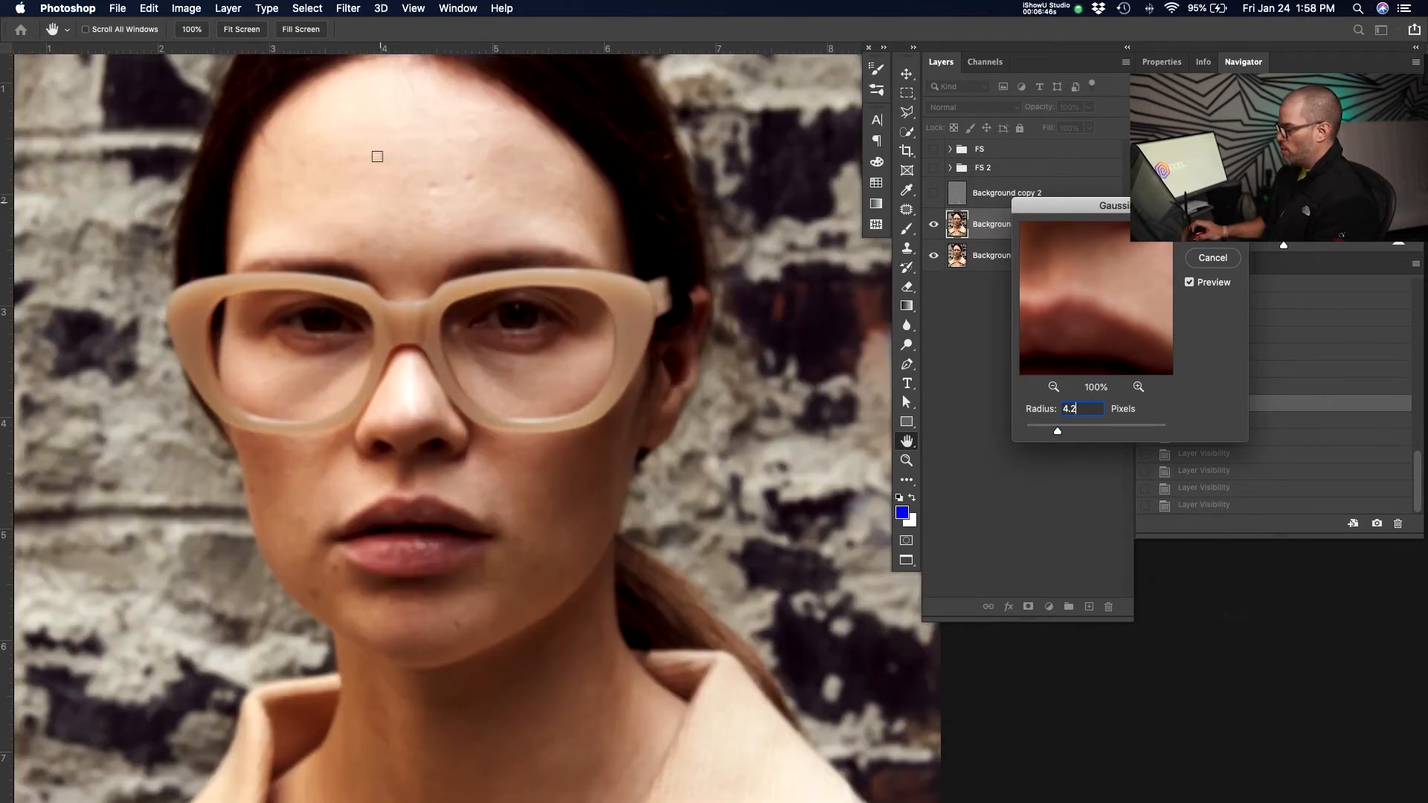
{"action": "key", "text": "z"}
{"action": "left_click", "coordinate": [571, 402]}
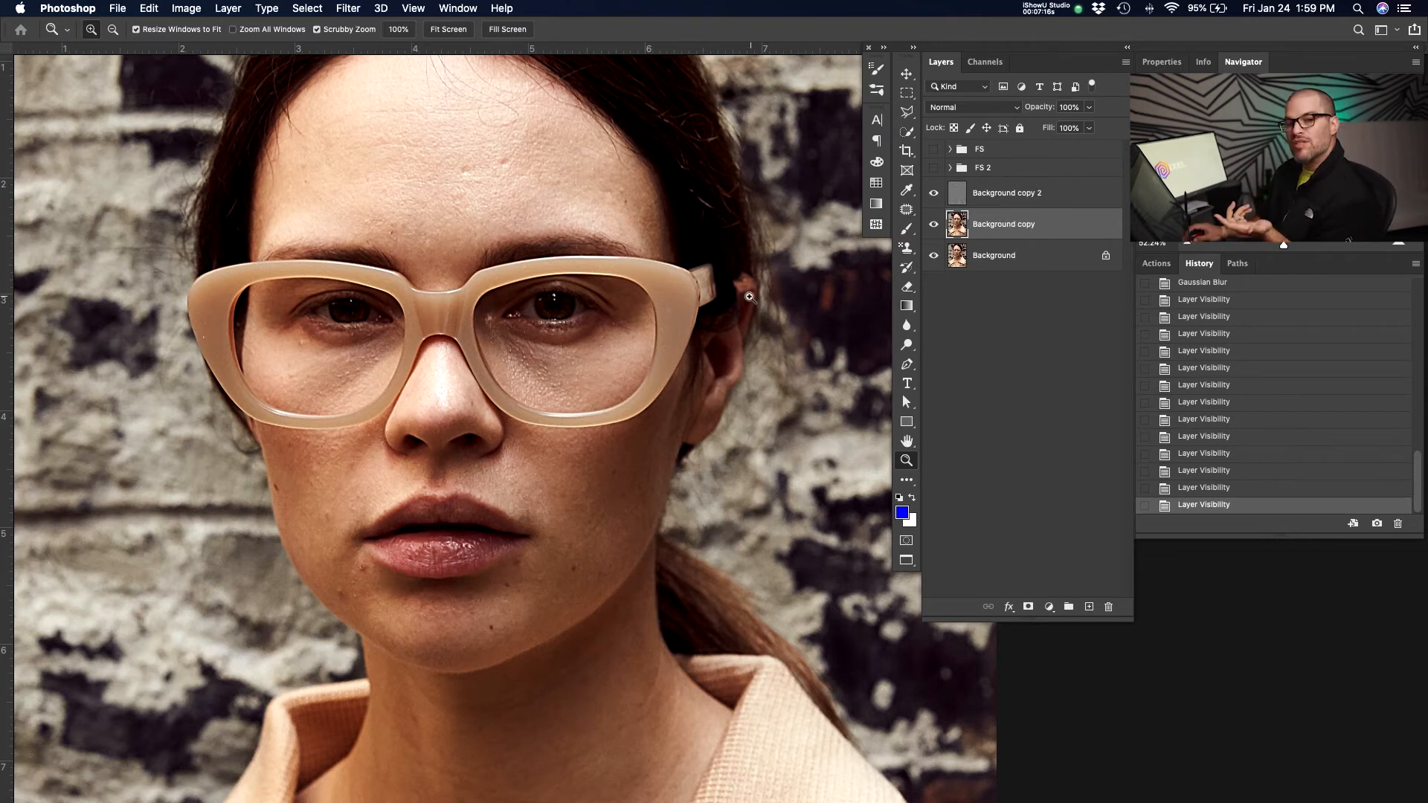
Select Background copy 2 and Background copy together and delete them.
{"action": "left_click", "coordinate": [933, 193]}
{"action": "left_click", "coordinate": [998, 203]}
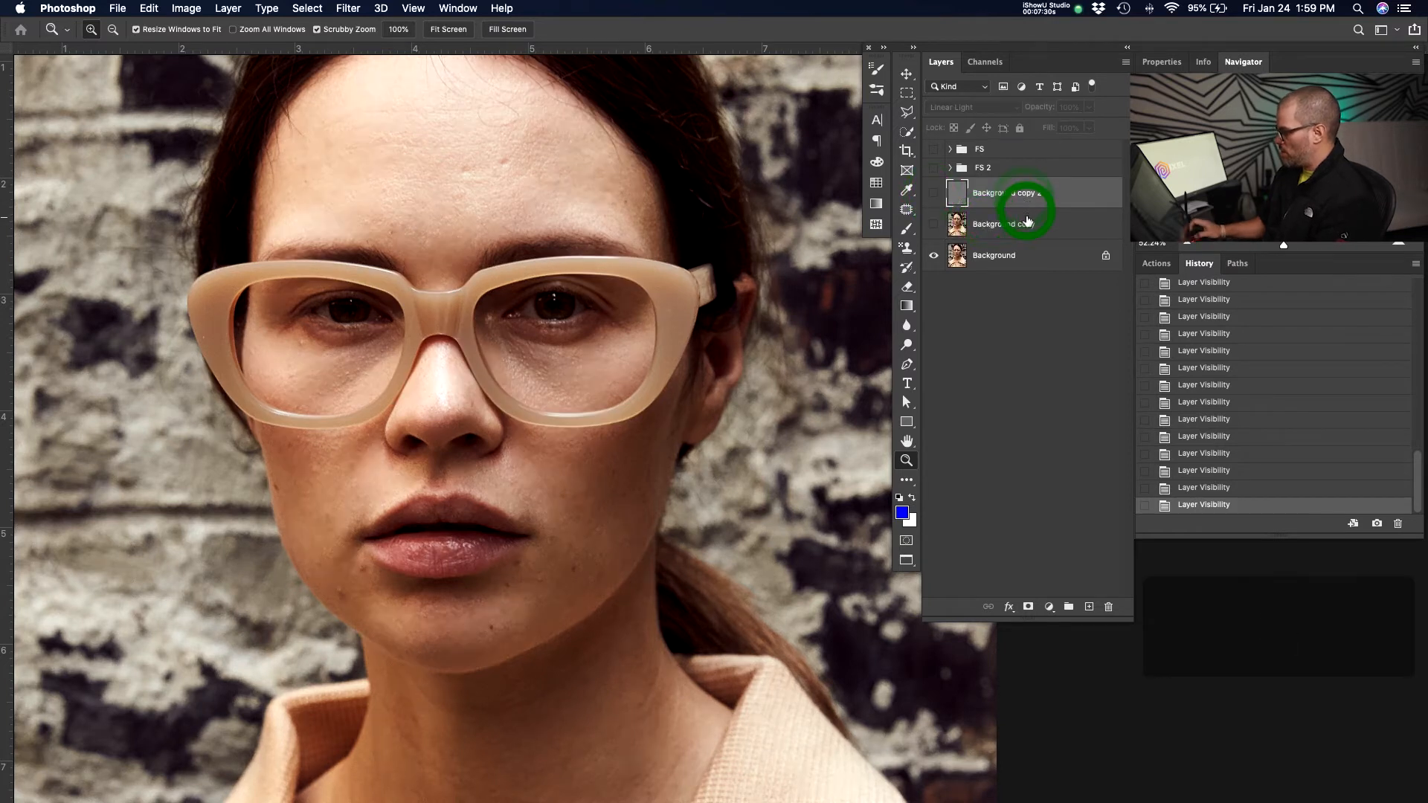
{"action": "left_click", "coordinate": [1027, 221], "text": "shift"}
{"action": "key", "text": "Delete"}
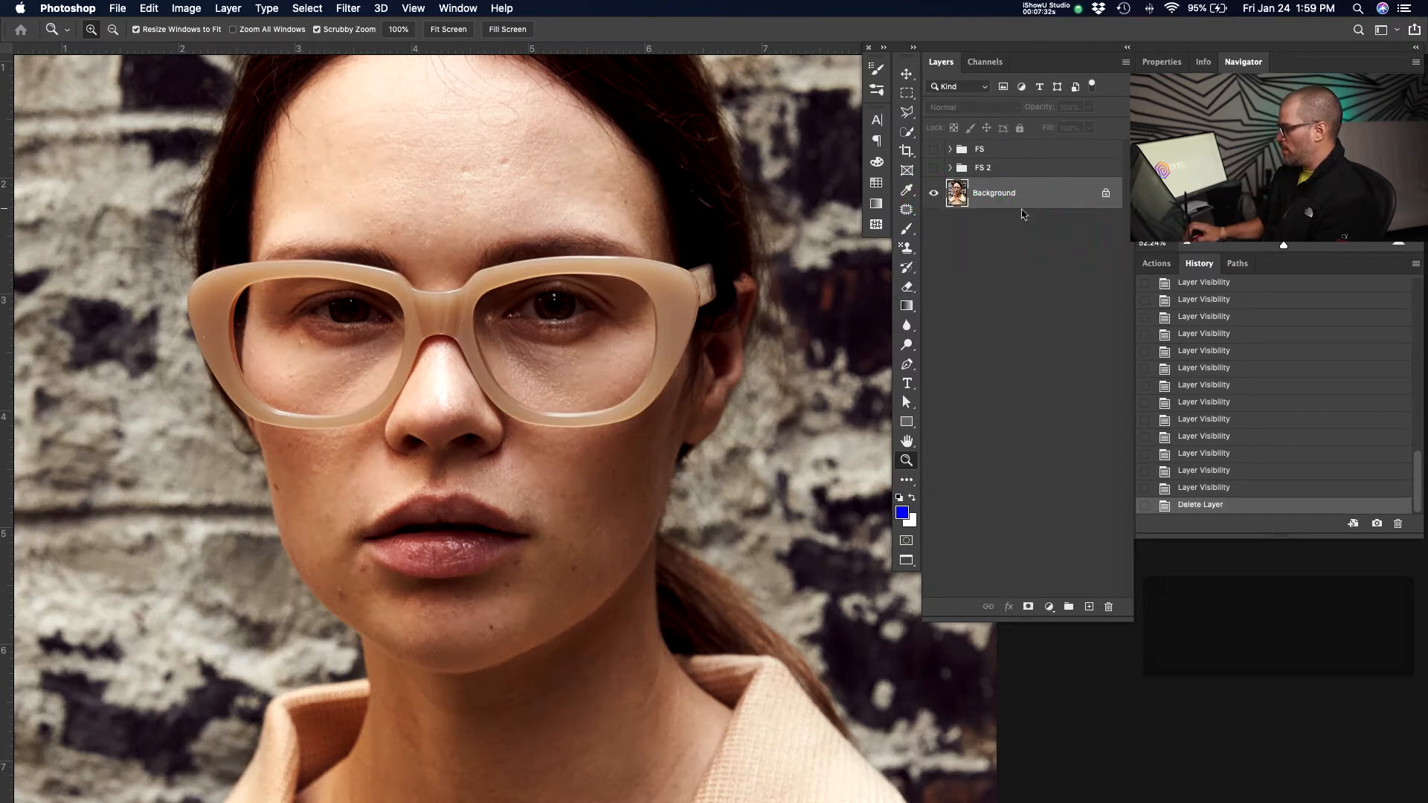
Add a new empty layer above Background copy 6 in the FS 2 group and switch to the Clone Stamp tool.
{"action": "left_click", "coordinate": [950, 169]}
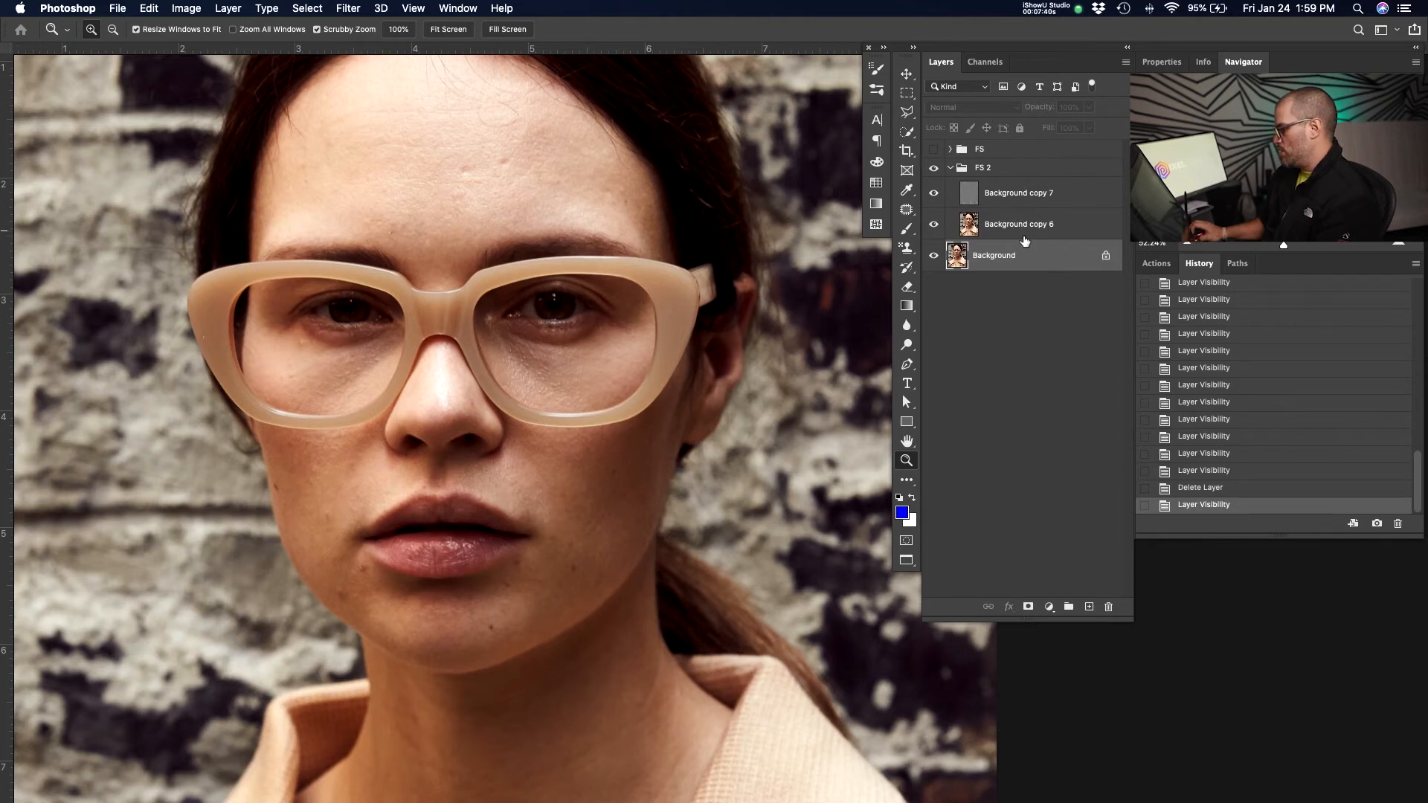
{"action": "left_click", "coordinate": [1042, 226]}
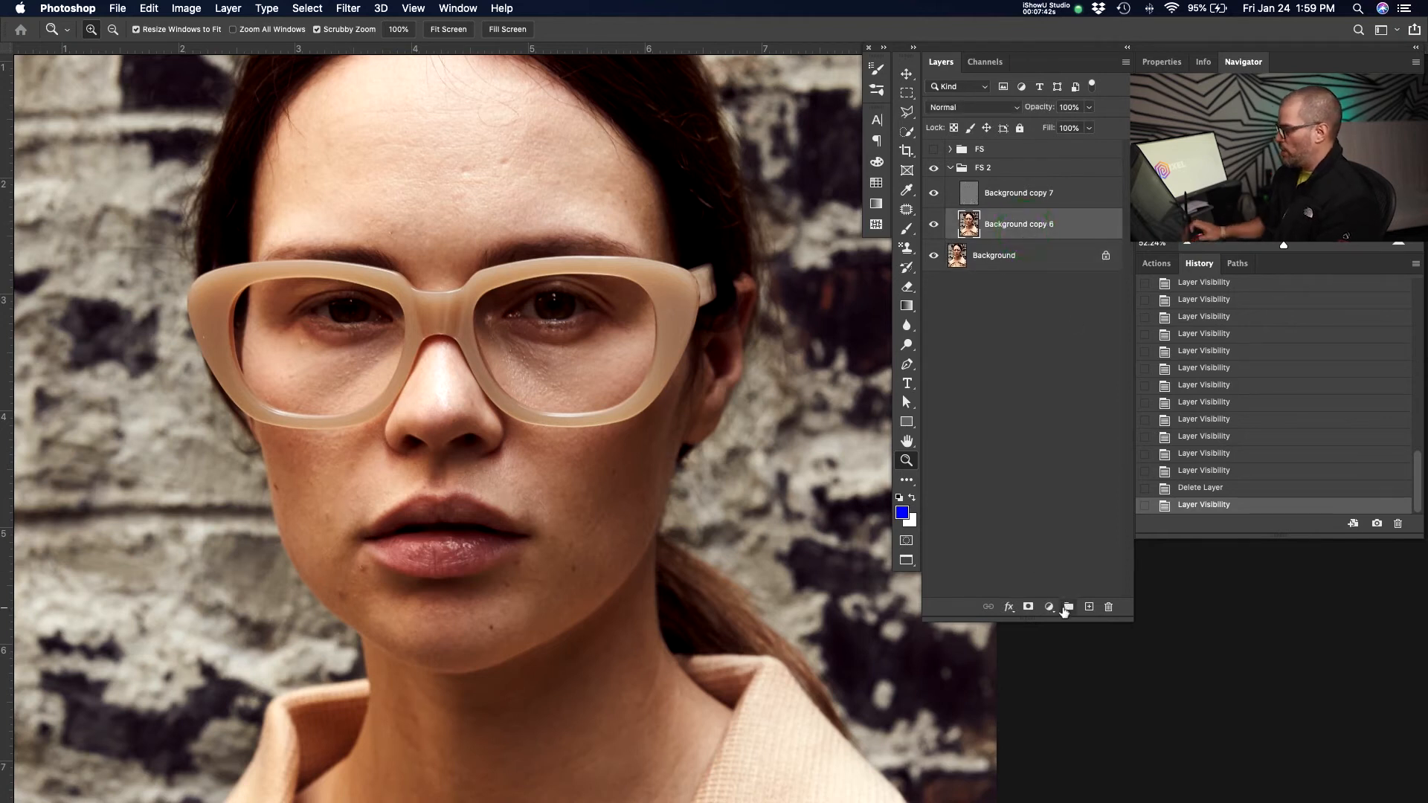
{"action": "key", "text": "super+shift+n"}
{"action": "key", "text": "Return"}
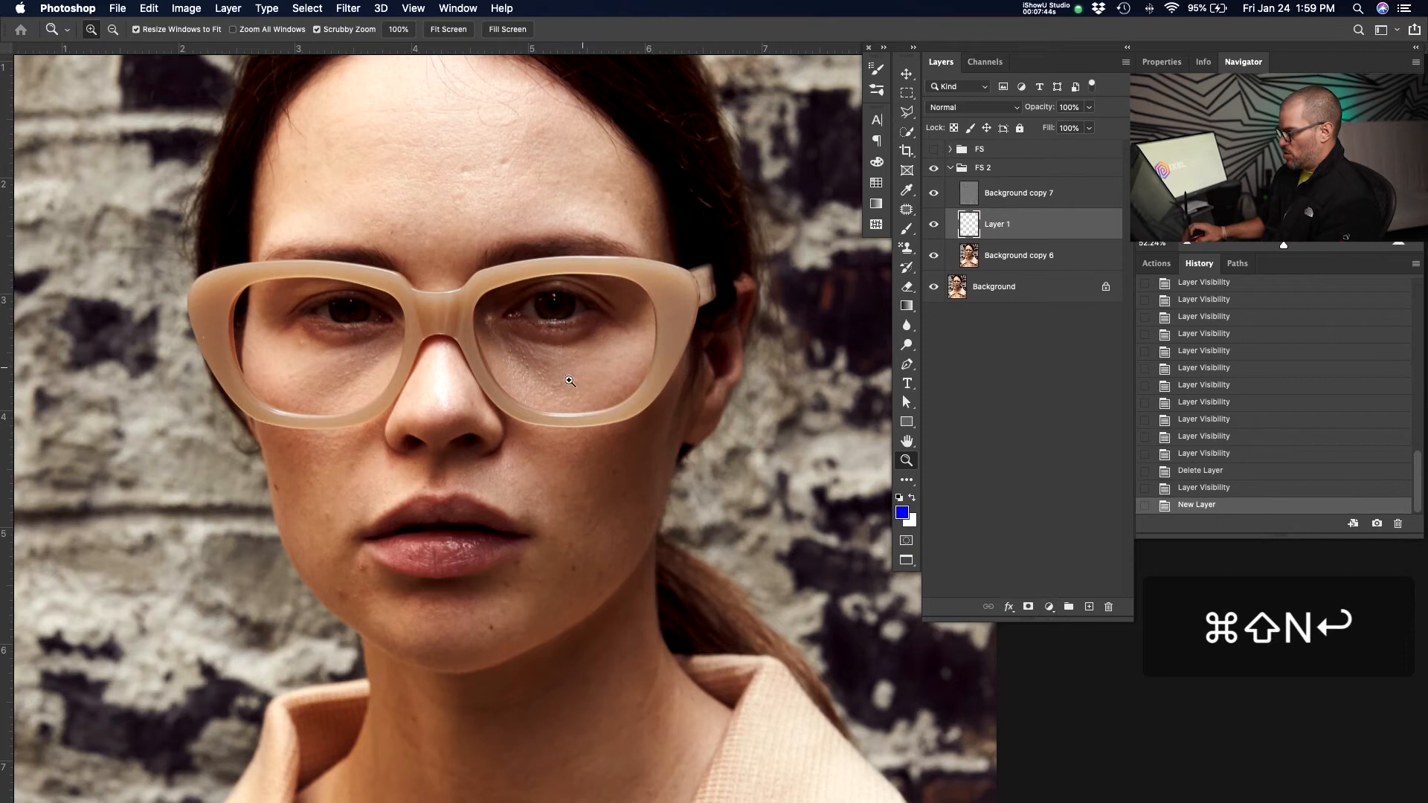
{"action": "key", "text": "s"}
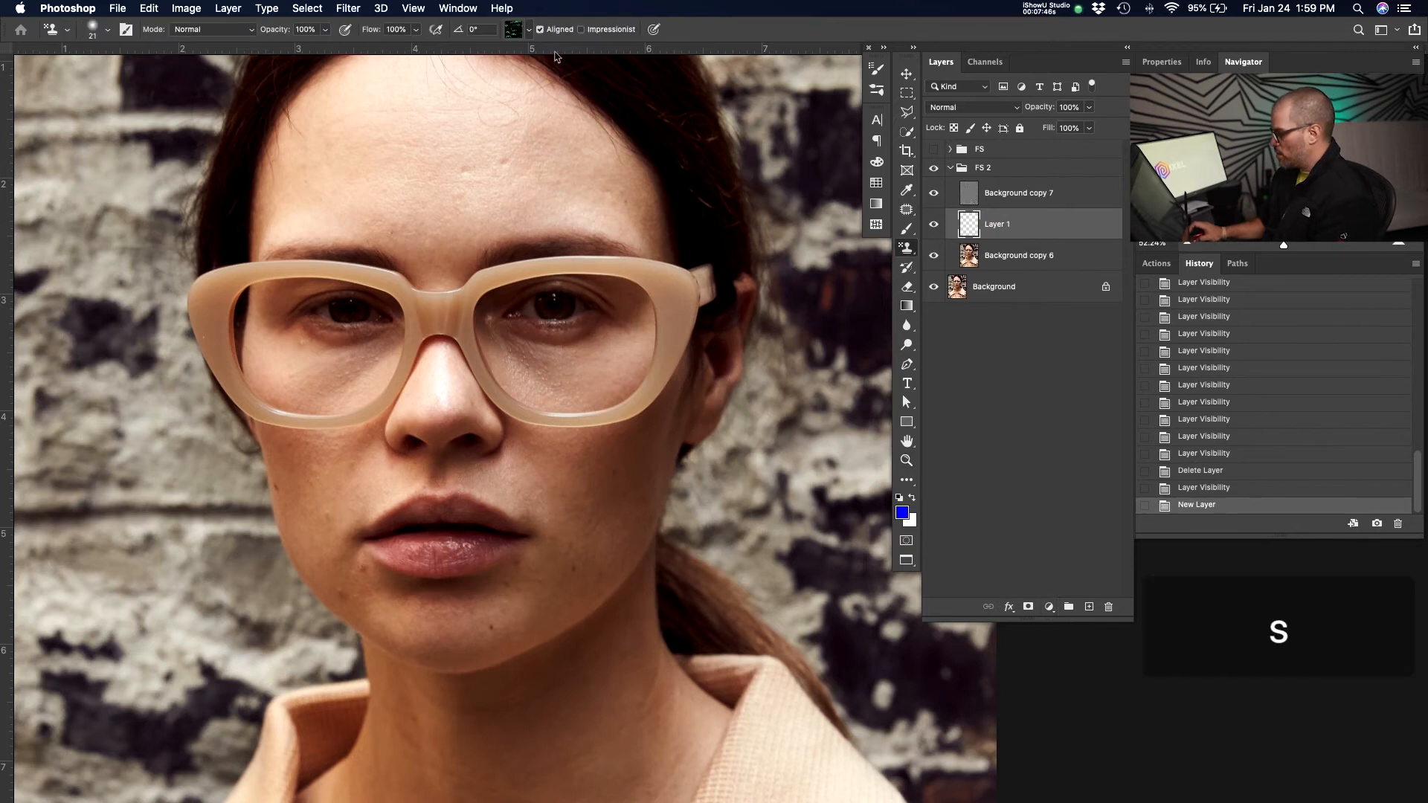
Set the Clone Stamp to sample Current & Below at 100% opacity and clone out forehead blemishes on Layer 1.
{"action": "scroll", "coordinate": [740, 125], "scroll_direction": "up", "scroll_amount": 1}
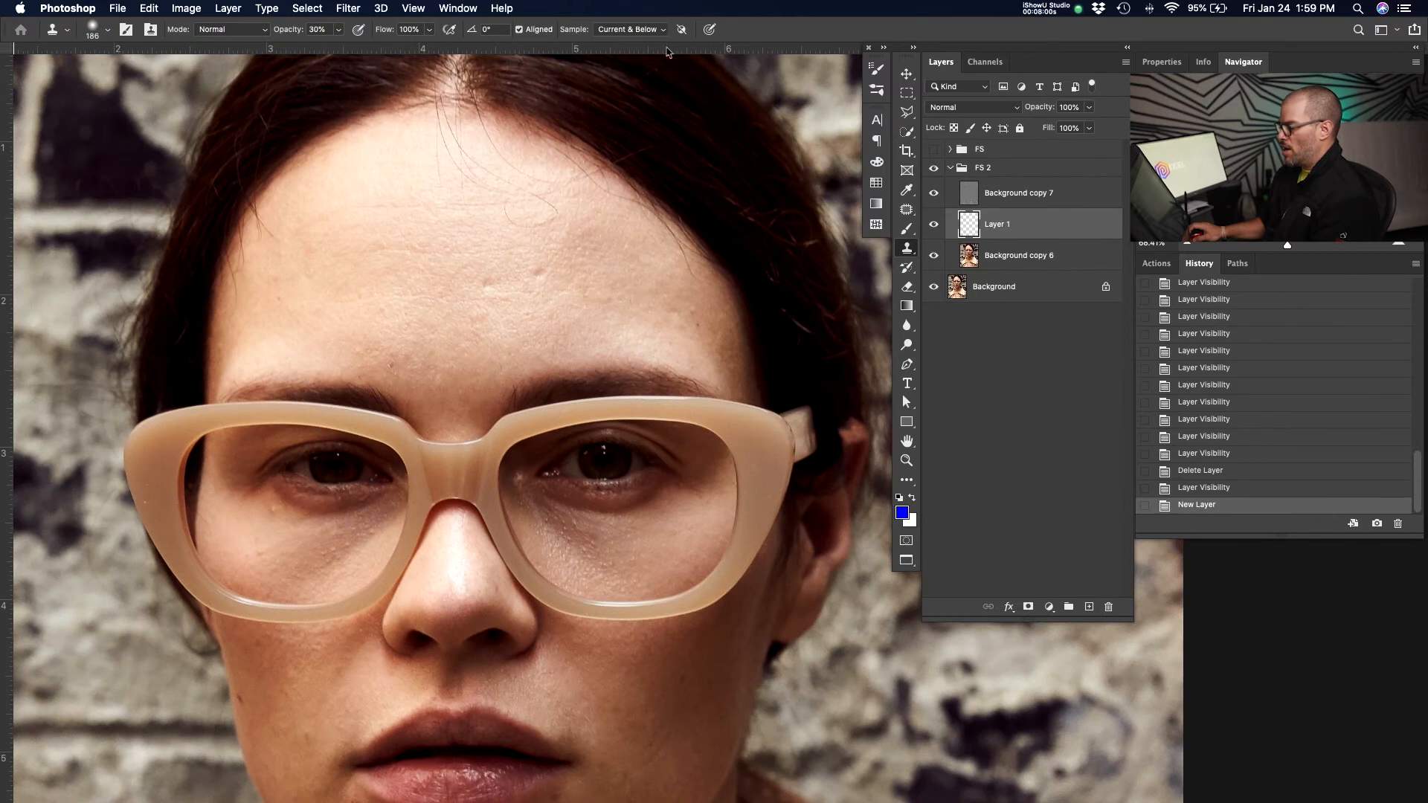
{"action": "left_click", "coordinate": [647, 31]}
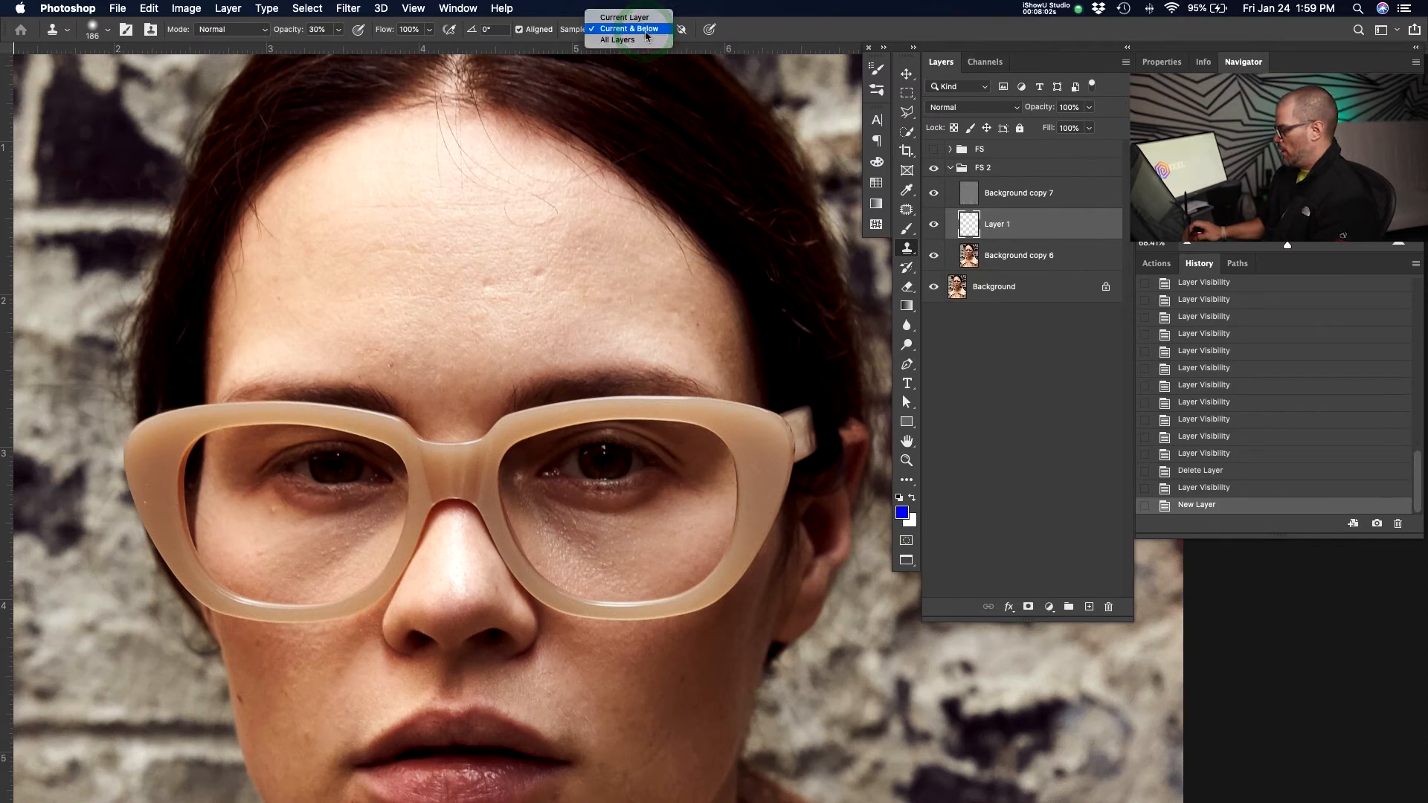
{"action": "left_click", "coordinate": [646, 35]}
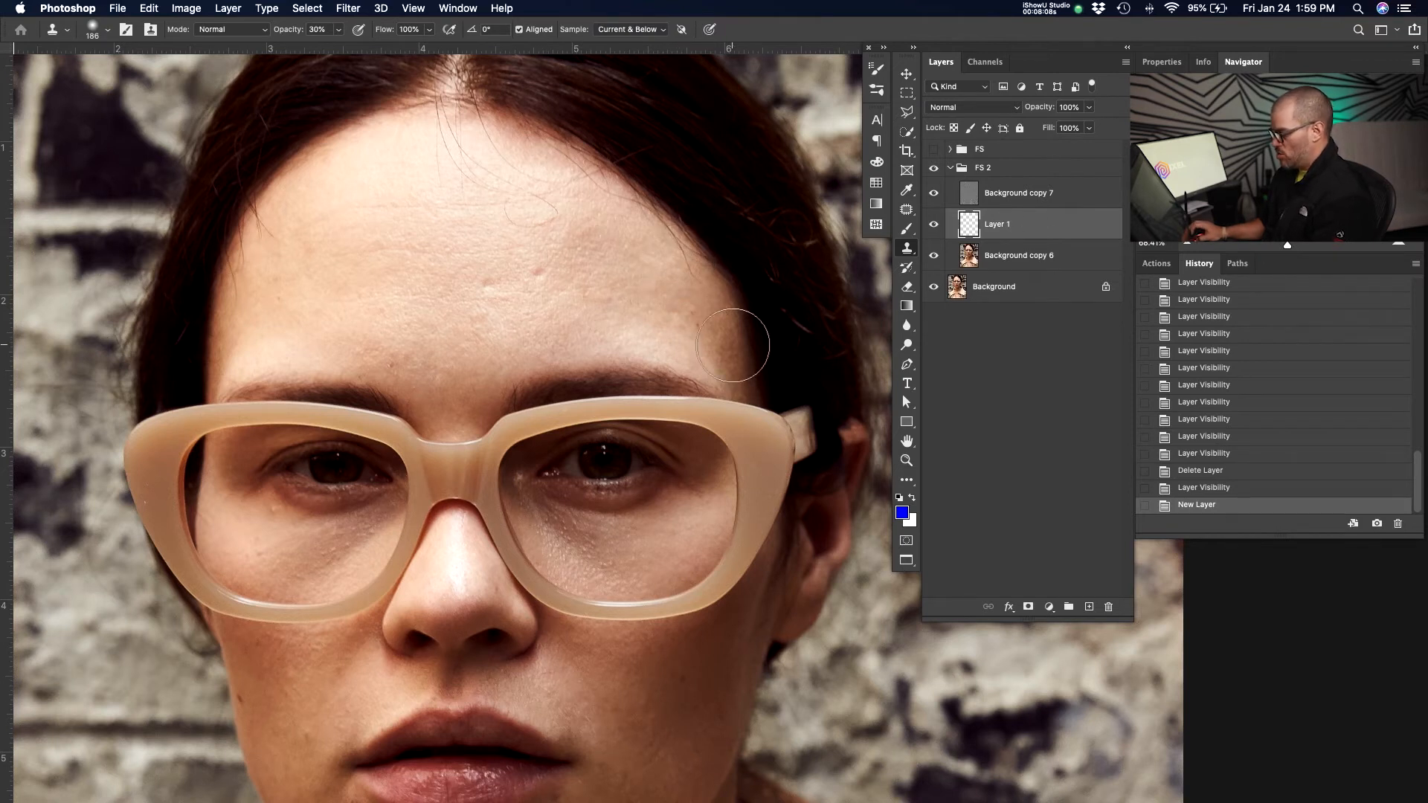
{"action": "left_click_drag", "start_coordinate": [724, 493], "coordinate": [694, 391]}
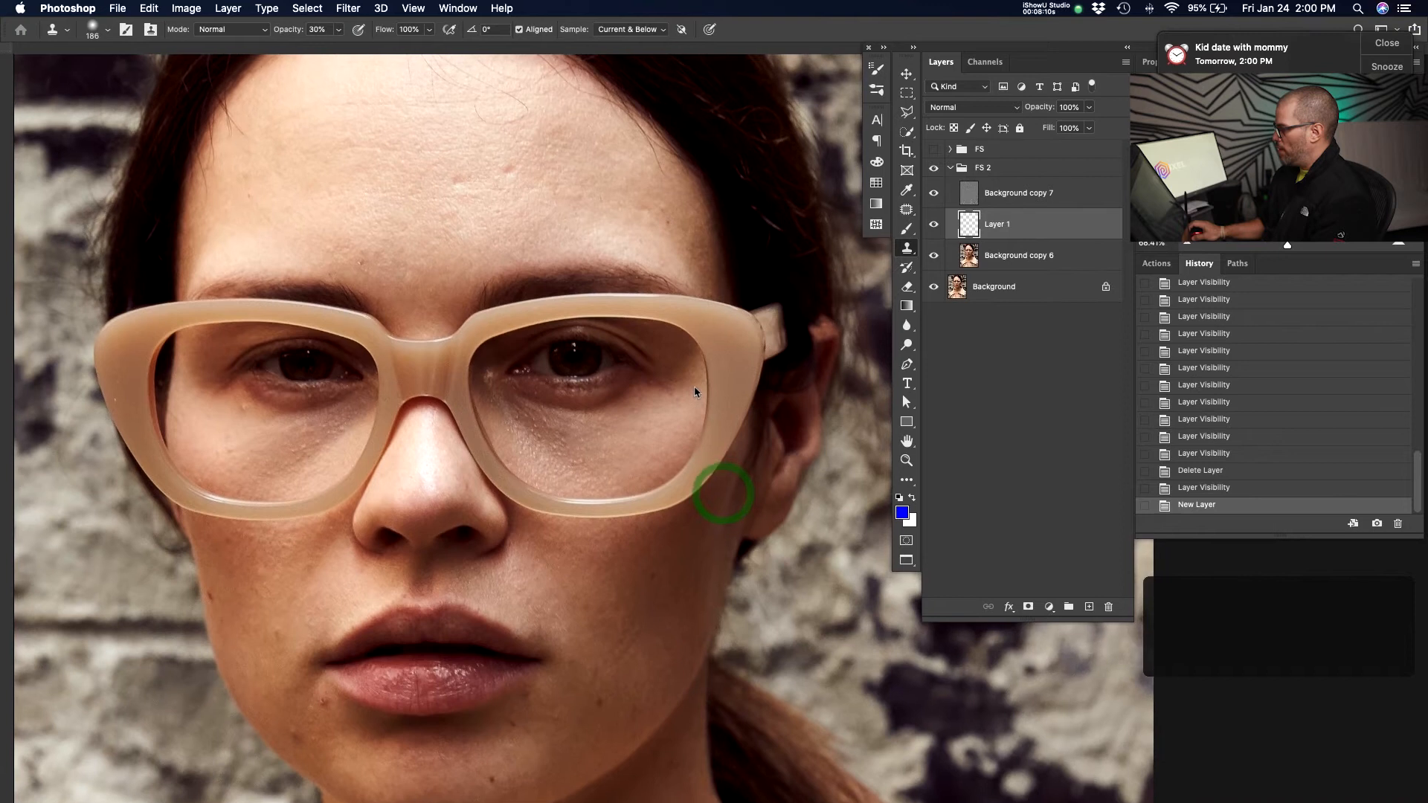
{"action": "left_click", "coordinate": [1382, 46]}
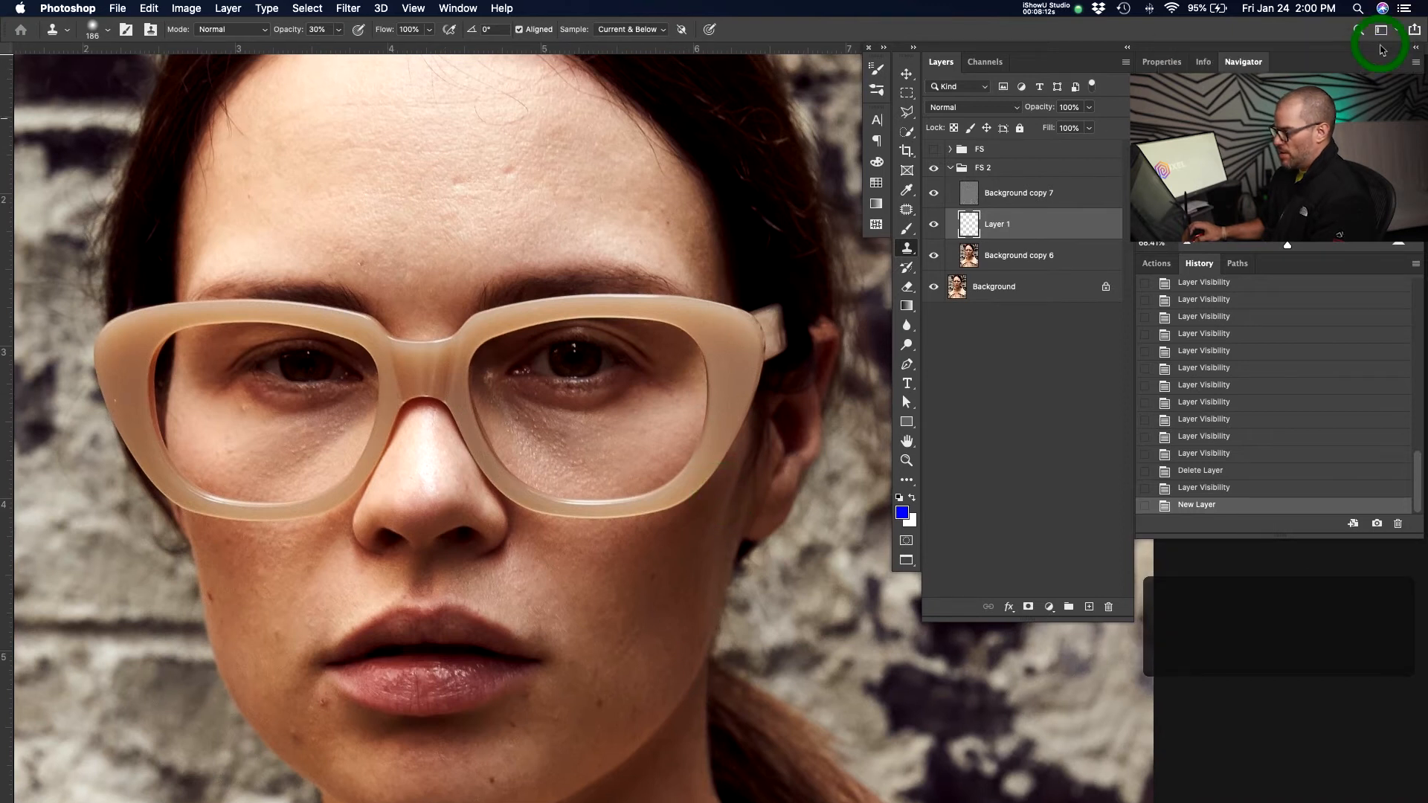
{"action": "left_click_drag", "start_coordinate": [469, 258], "coordinate": [500, 406]}
{"action": "key", "text": "z"}
{"action": "left_click_drag", "start_coordinate": [366, 325], "coordinate": [433, 325]}
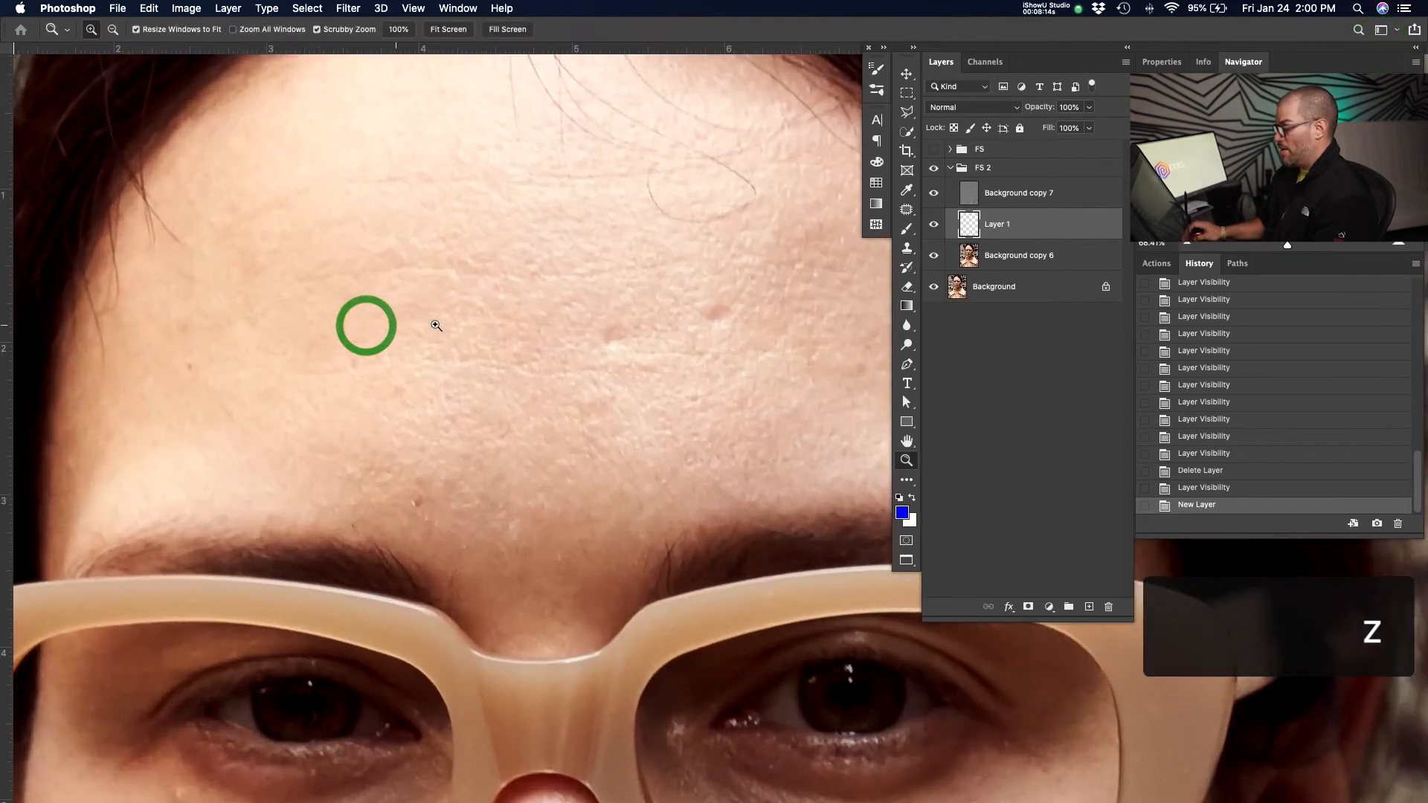
{"action": "left_click", "coordinate": [474, 379]}
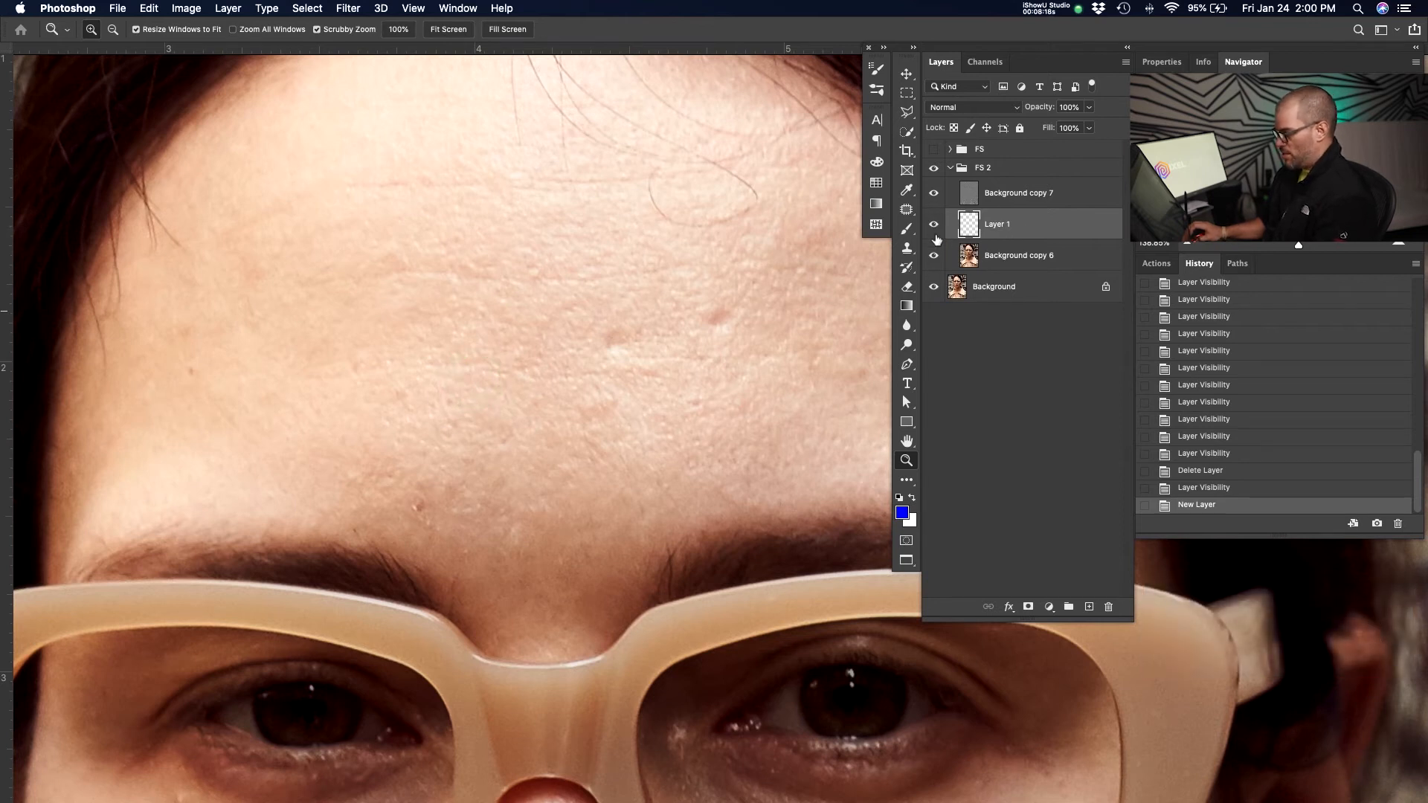
{"action": "key", "text": "s"}
{"action": "left_click_drag", "start_coordinate": [527, 350], "coordinate": [475, 363]}
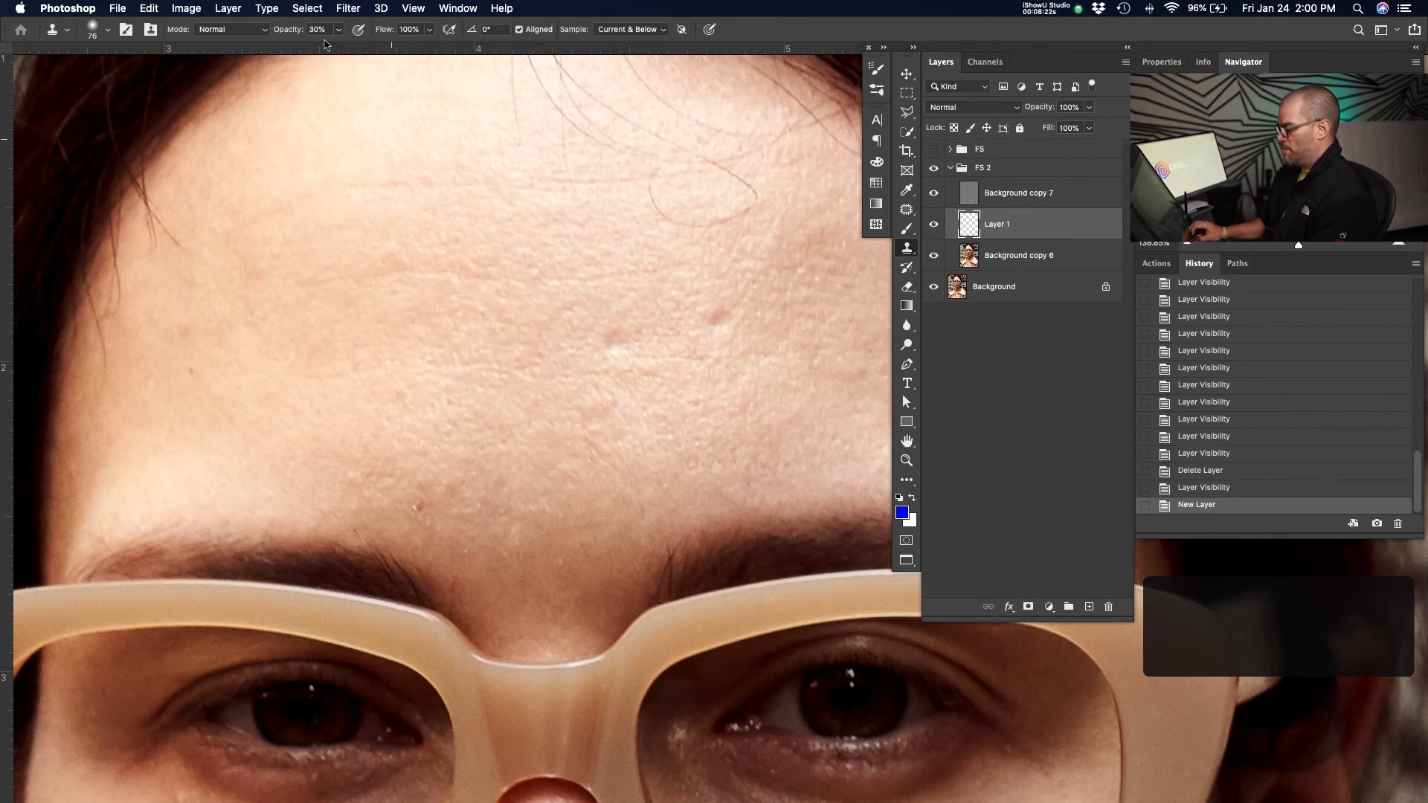
{"action": "left_click_drag", "start_coordinate": [726, 398], "coordinate": [478, 406]}
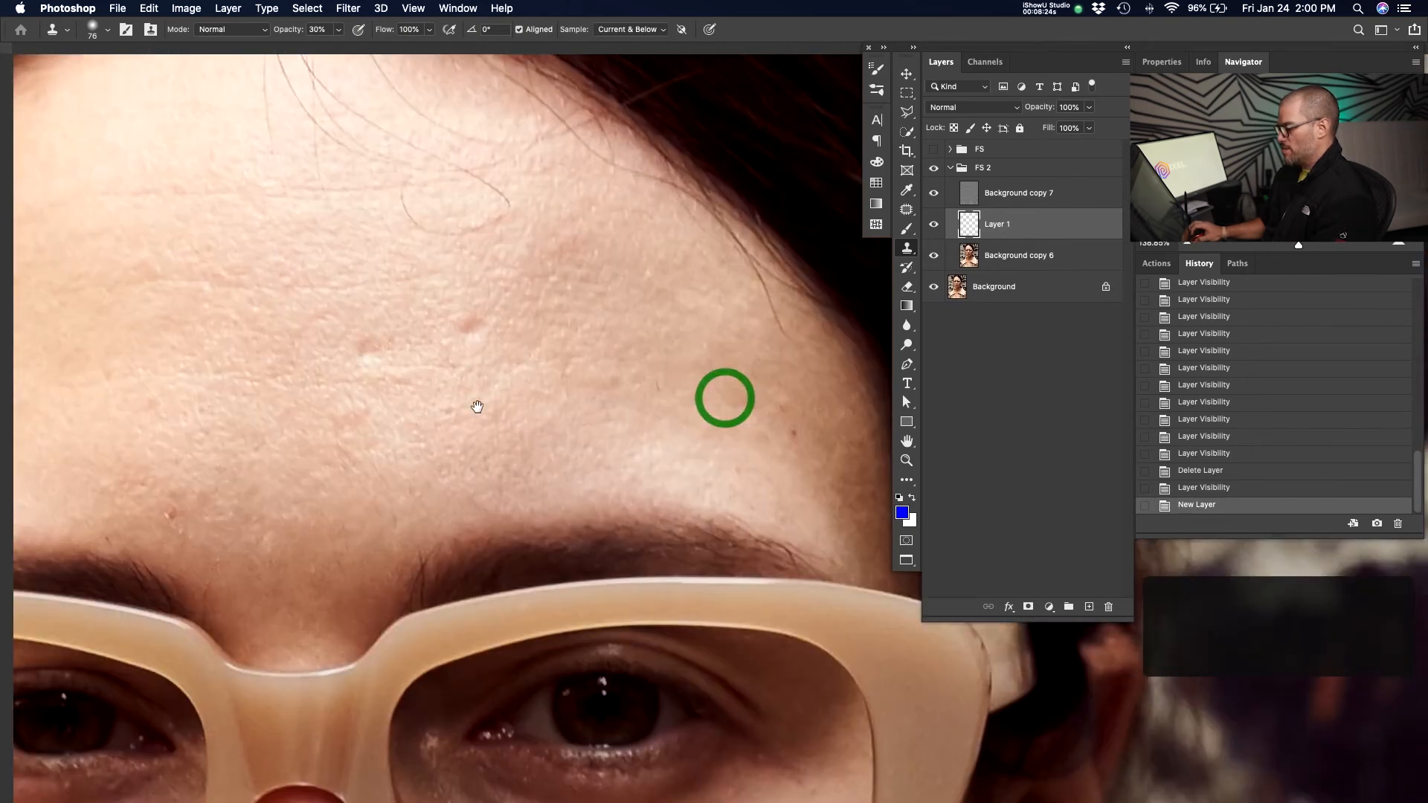
{"action": "left_click", "coordinate": [462, 262], "text": "alt"}
{"action": "left_click", "coordinate": [555, 230]}
{"action": "left_click_drag", "start_coordinate": [522, 256], "coordinate": [541, 258]}
{"action": "key", "text": "0"}
{"action": "left_click", "coordinate": [473, 256], "text": "alt"}
{"action": "left_click", "coordinate": [551, 247]}
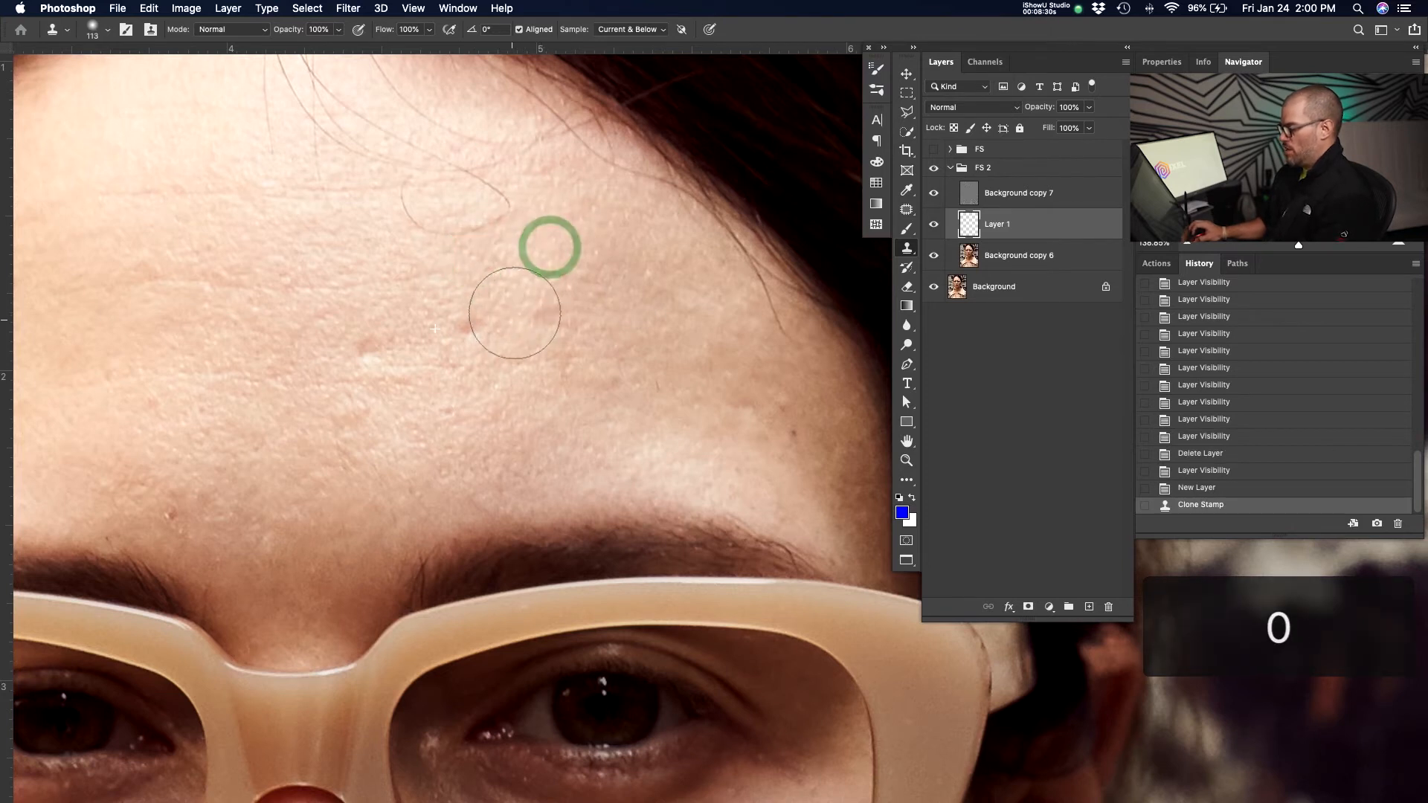
{"action": "mouse_move", "coordinate": [622, 351]}
{"action": "left_mouse_down"}
{"action": "mouse_move", "coordinate": [606, 249]}
{"action": "mouse_move", "coordinate": [605, 358]}
{"action": "mouse_move", "coordinate": [478, 392]}
{"action": "mouse_move", "coordinate": [367, 376]}
{"action": "left_mouse_up"}
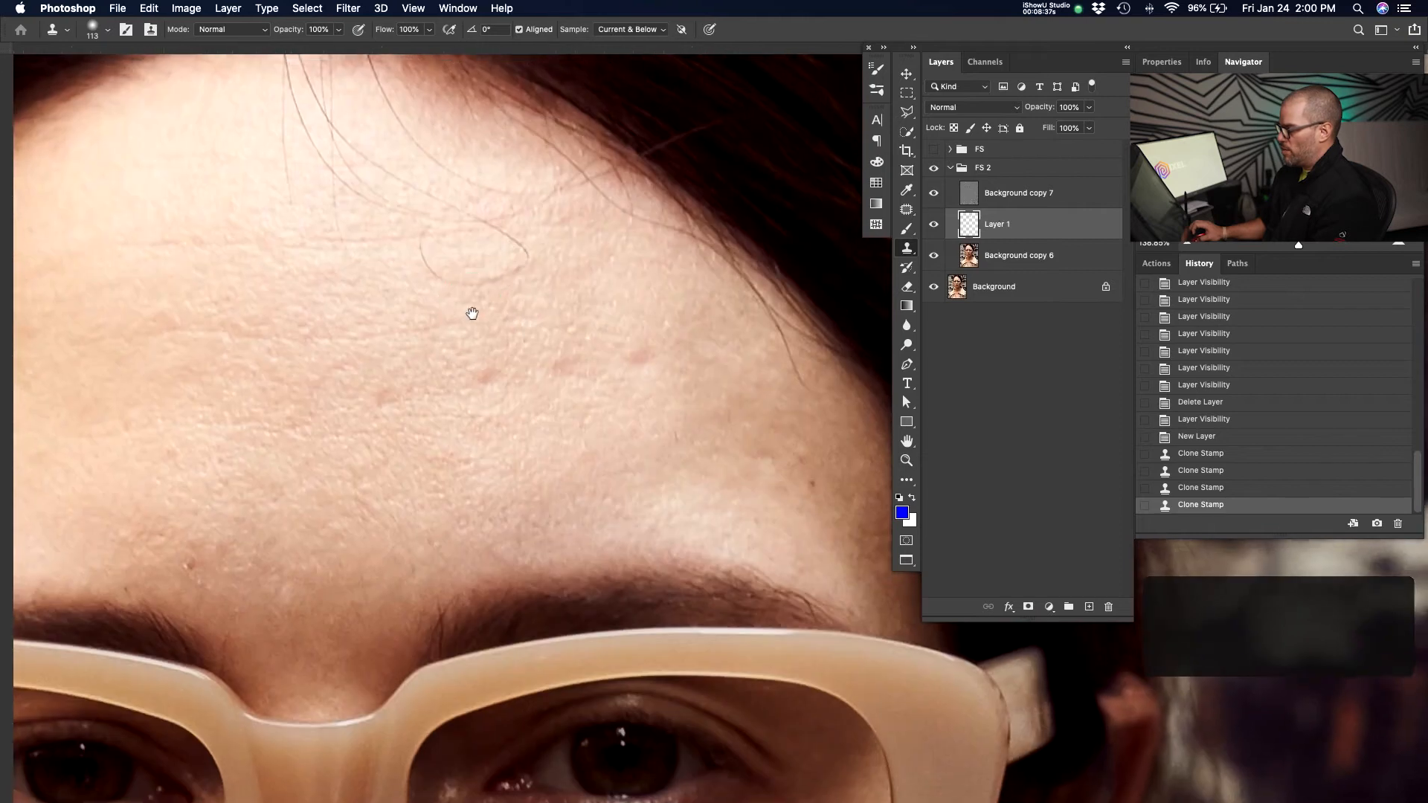
{"action": "left_click_drag", "start_coordinate": [472, 316], "coordinate": [494, 380]}
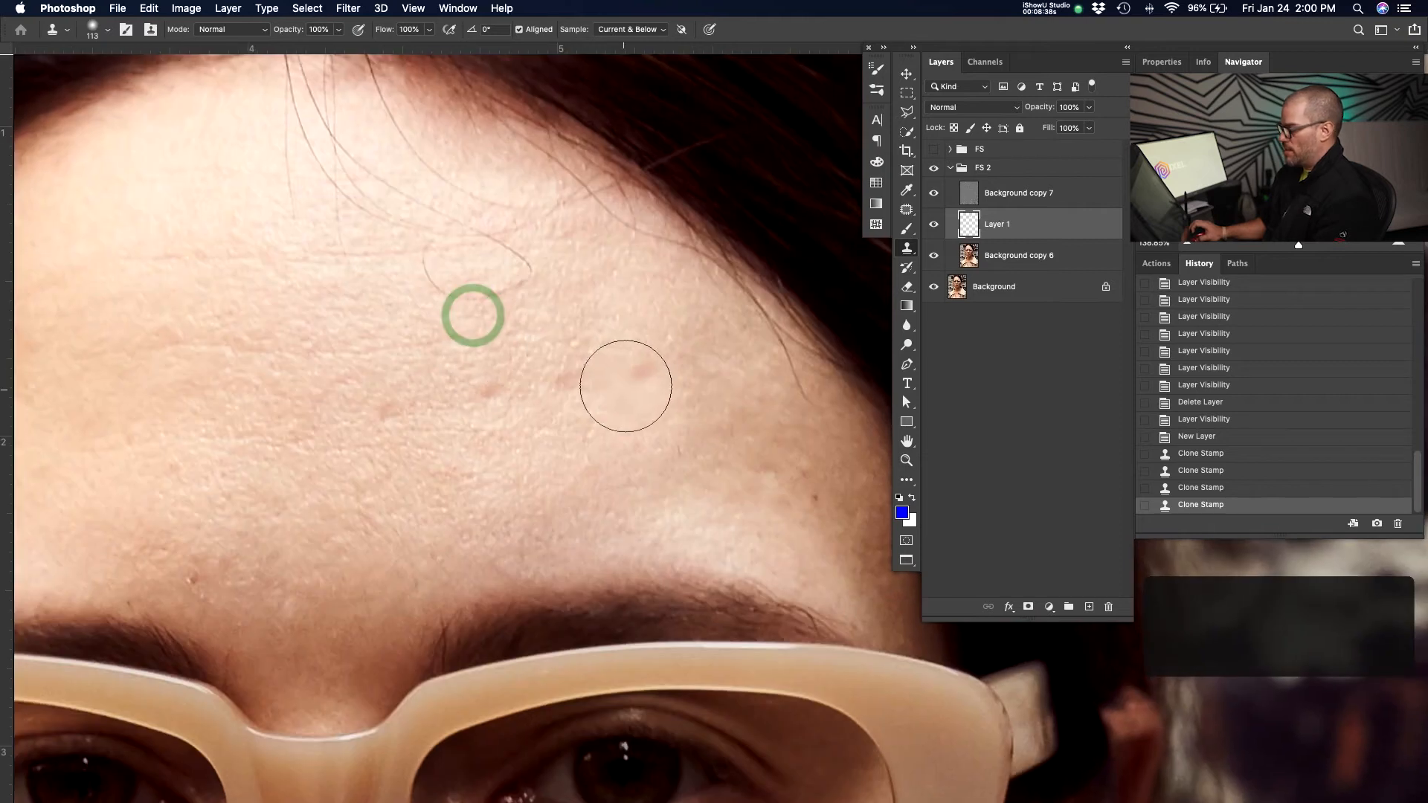
{"action": "left_click_drag", "start_coordinate": [581, 391], "coordinate": [602, 376]}
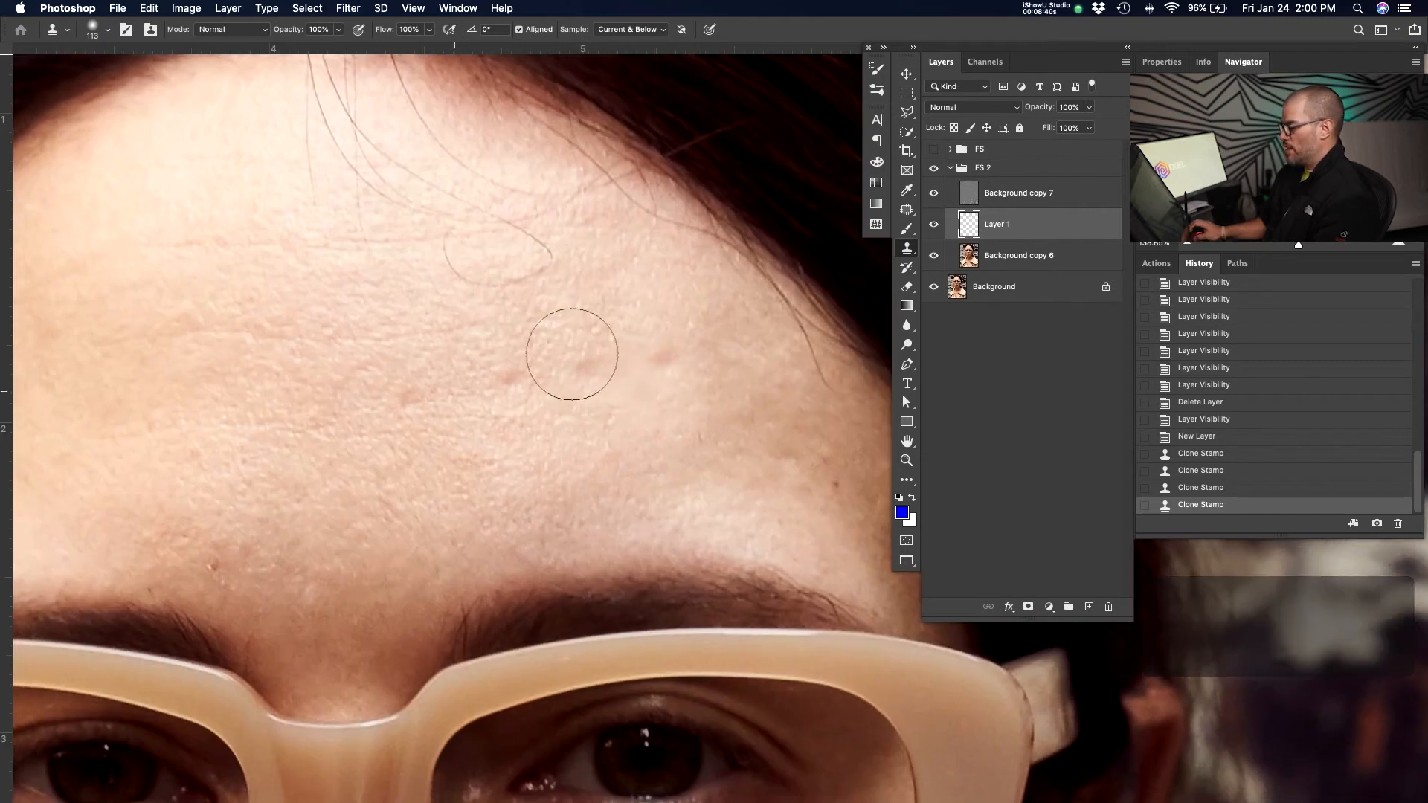
Select Background copy 7, patch the forehead blemishes with the Patch tool, and fill the selected areas.
{"action": "left_click", "coordinate": [1052, 195]}
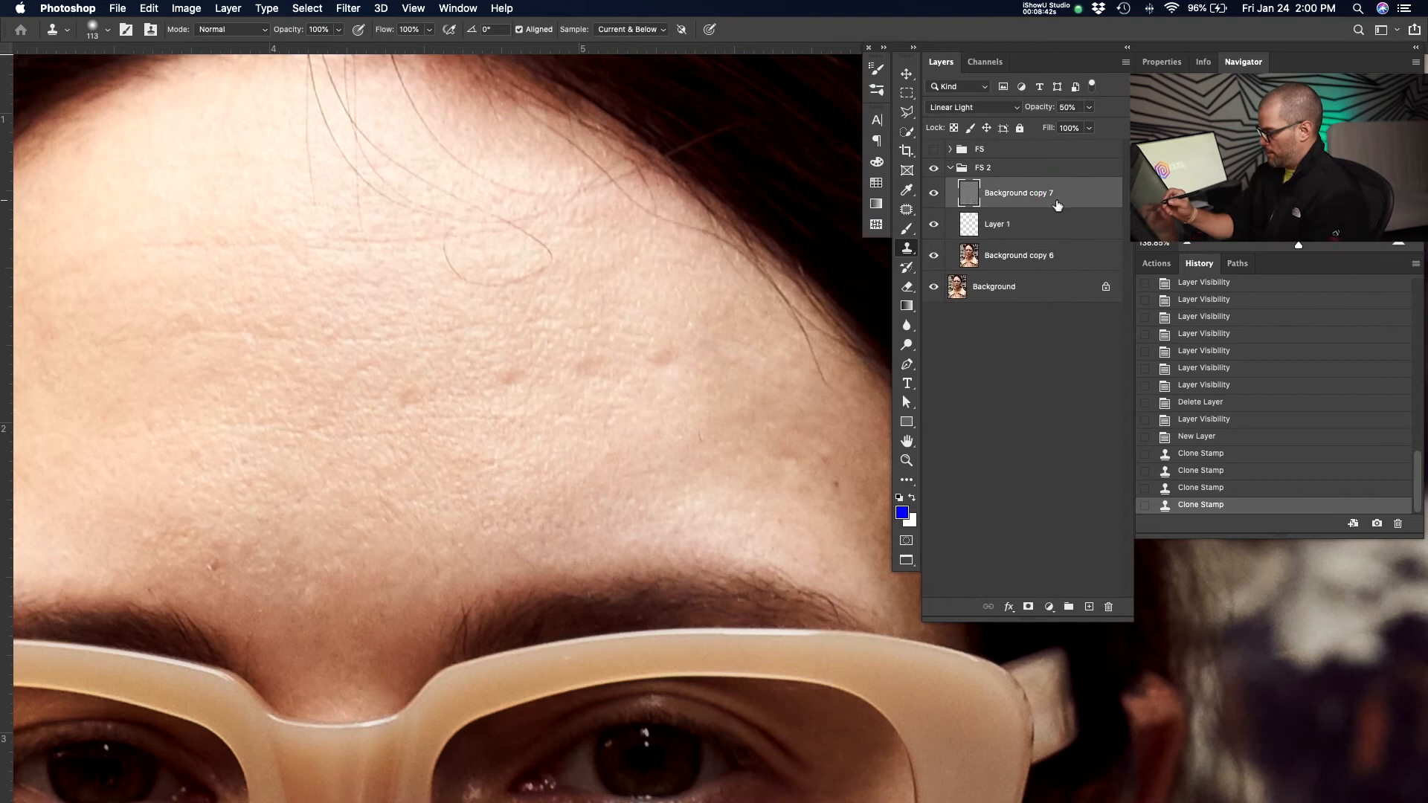
{"action": "key", "text": "j"}
{"action": "left_click", "coordinate": [677, 341]}
{"action": "left_click_drag", "start_coordinate": [621, 370], "coordinate": [620, 365]}
{"action": "mouse_move", "coordinate": [536, 376]}
{"action": "left_mouse_down"}
{"action": "mouse_move", "coordinate": [523, 394]}
{"action": "mouse_move", "coordinate": [367, 435]}
{"action": "left_mouse_up"}
{"action": "left_click_drag", "start_coordinate": [236, 565], "coordinate": [233, 580]}
{"action": "left_click_drag", "start_coordinate": [261, 600], "coordinate": [268, 618]}
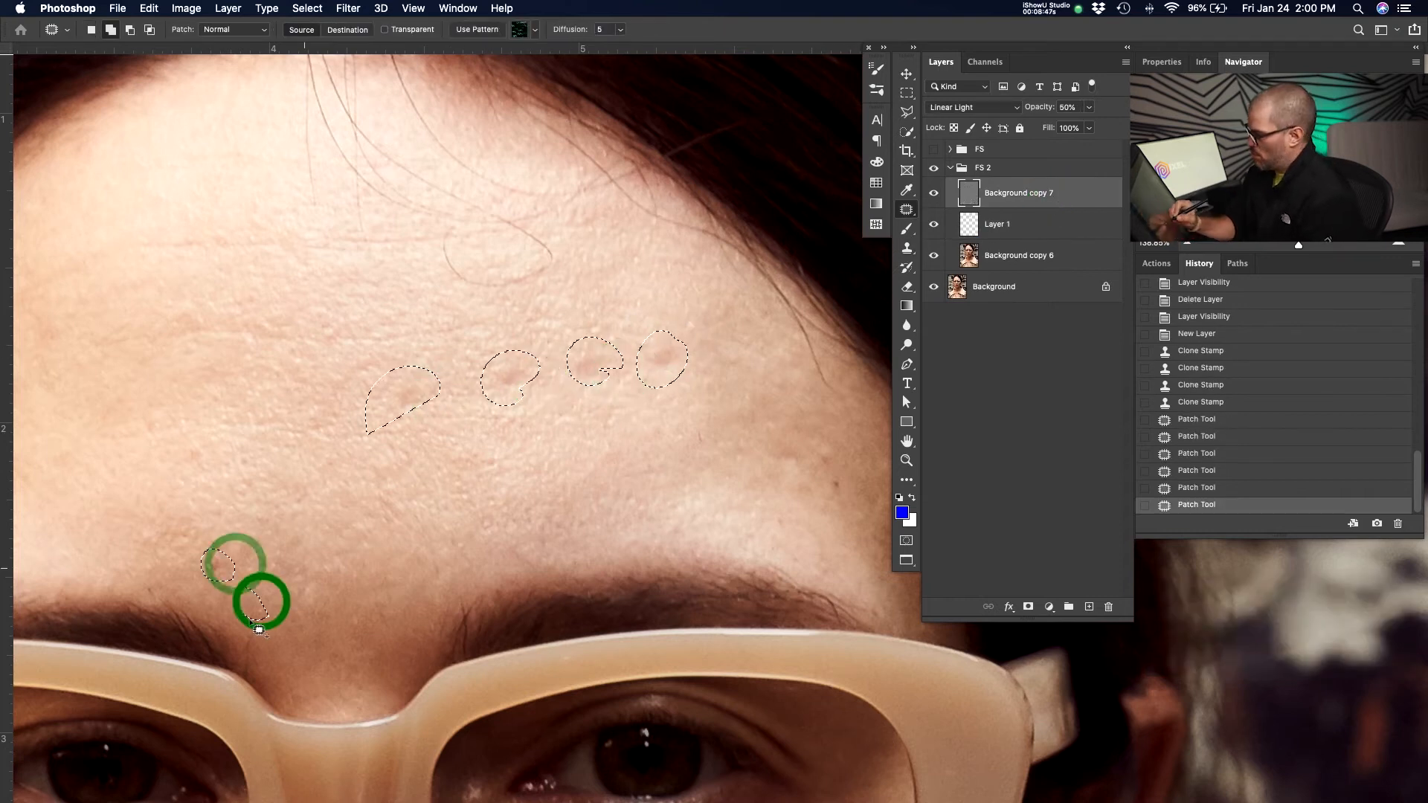
{"action": "left_click_drag", "start_coordinate": [335, 492], "coordinate": [332, 514]}
{"action": "left_click_drag", "start_coordinate": [344, 523], "coordinate": [661, 543]}
{"action": "mouse_move", "coordinate": [570, 279]}
{"action": "left_mouse_down"}
{"action": "mouse_move", "coordinate": [467, 287]}
{"action": "mouse_move", "coordinate": [569, 277]}
{"action": "left_mouse_up"}
{"action": "left_click_drag", "start_coordinate": [590, 345], "coordinate": [387, 379]}
{"action": "left_click_drag", "start_coordinate": [328, 446], "coordinate": [324, 460]}
{"action": "left_click_drag", "start_coordinate": [395, 350], "coordinate": [387, 363]}
{"action": "left_click_drag", "start_coordinate": [315, 409], "coordinate": [305, 428]}
{"action": "left_click_drag", "start_coordinate": [744, 468], "coordinate": [625, 378]}
{"action": "left_click_drag", "start_coordinate": [467, 478], "coordinate": [444, 439]}
{"action": "left_click_drag", "start_coordinate": [443, 386], "coordinate": [421, 411]}
{"action": "left_click_drag", "start_coordinate": [727, 459], "coordinate": [393, 448]}
{"action": "left_click_drag", "start_coordinate": [669, 378], "coordinate": [664, 397]}
{"action": "left_click_drag", "start_coordinate": [702, 380], "coordinate": [692, 403]}
{"action": "left_click_drag", "start_coordinate": [723, 395], "coordinate": [691, 404]}
{"action": "left_click_drag", "start_coordinate": [587, 341], "coordinate": [588, 378]}
{"action": "left_click_drag", "start_coordinate": [644, 335], "coordinate": [632, 351]}
{"action": "left_click_drag", "start_coordinate": [608, 279], "coordinate": [607, 292]}
{"action": "key", "text": "shift+BackSpace"}
{"action": "key", "text": "Return"}
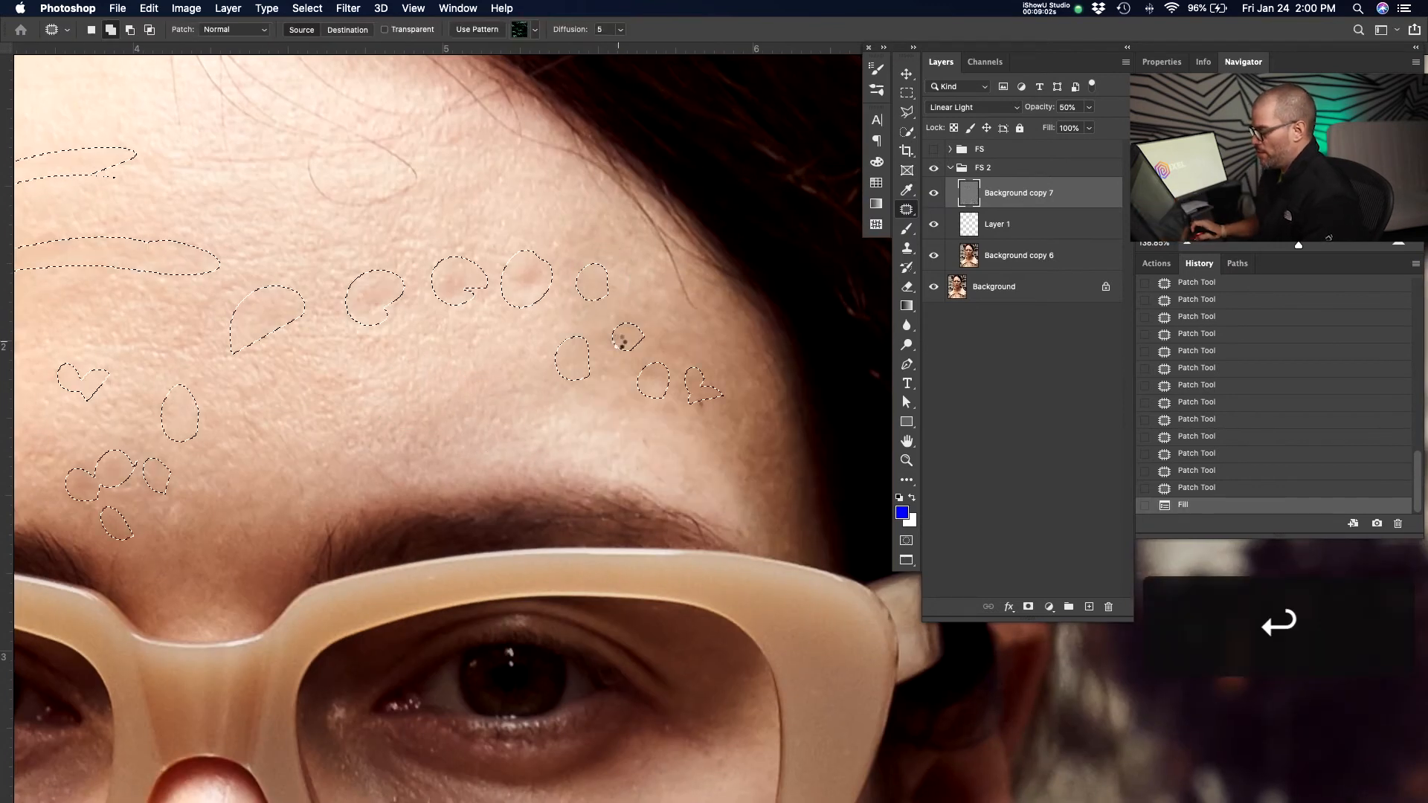
Toggle Background copy 7's visibility to compare the forehead texture before and after patching.
{"action": "left_click_drag", "start_coordinate": [389, 347], "coordinate": [428, 384]}
{"action": "key", "text": "z"}
{"action": "left_click_drag", "start_coordinate": [532, 343], "coordinate": [483, 394]}
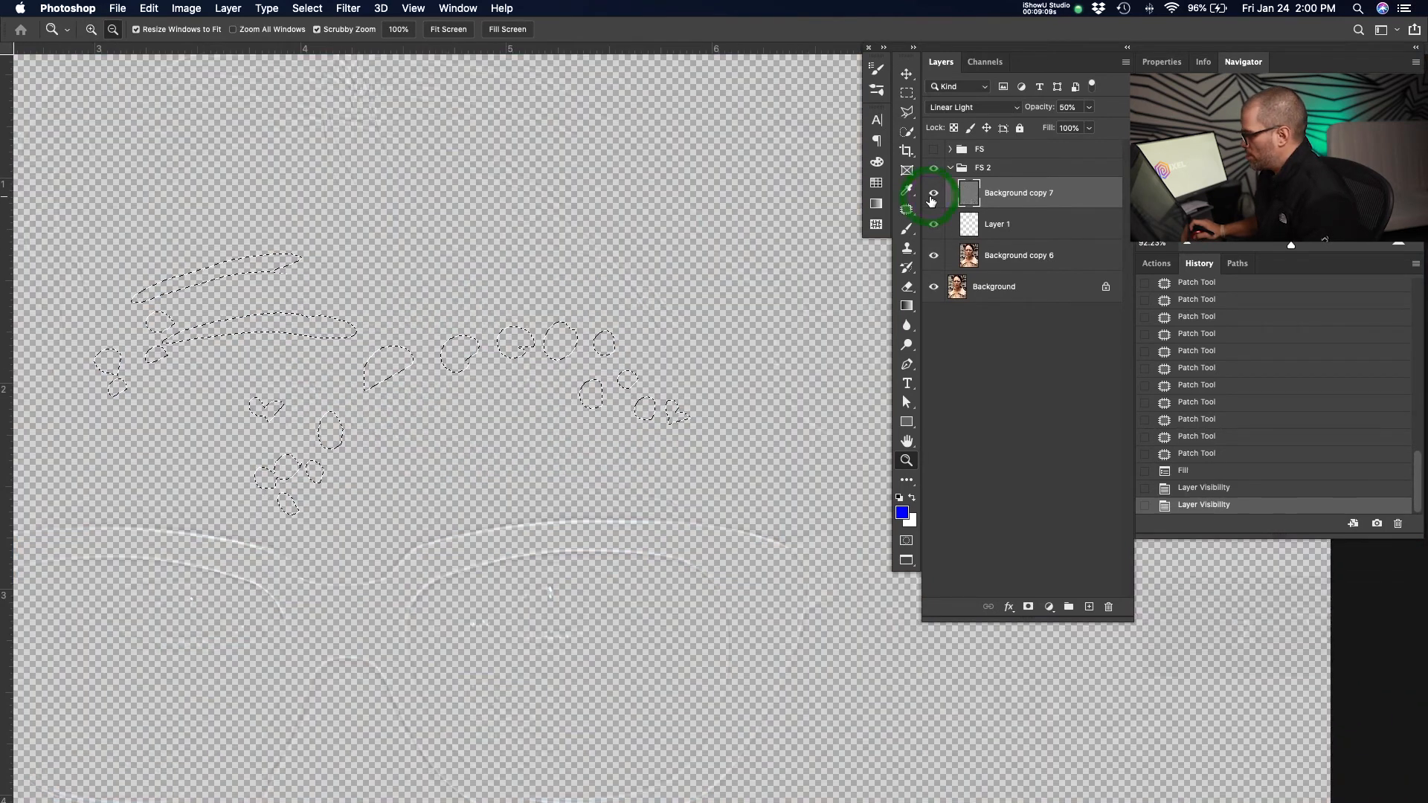
{"action": "left_click", "coordinate": [933, 195], "text": "alt"}
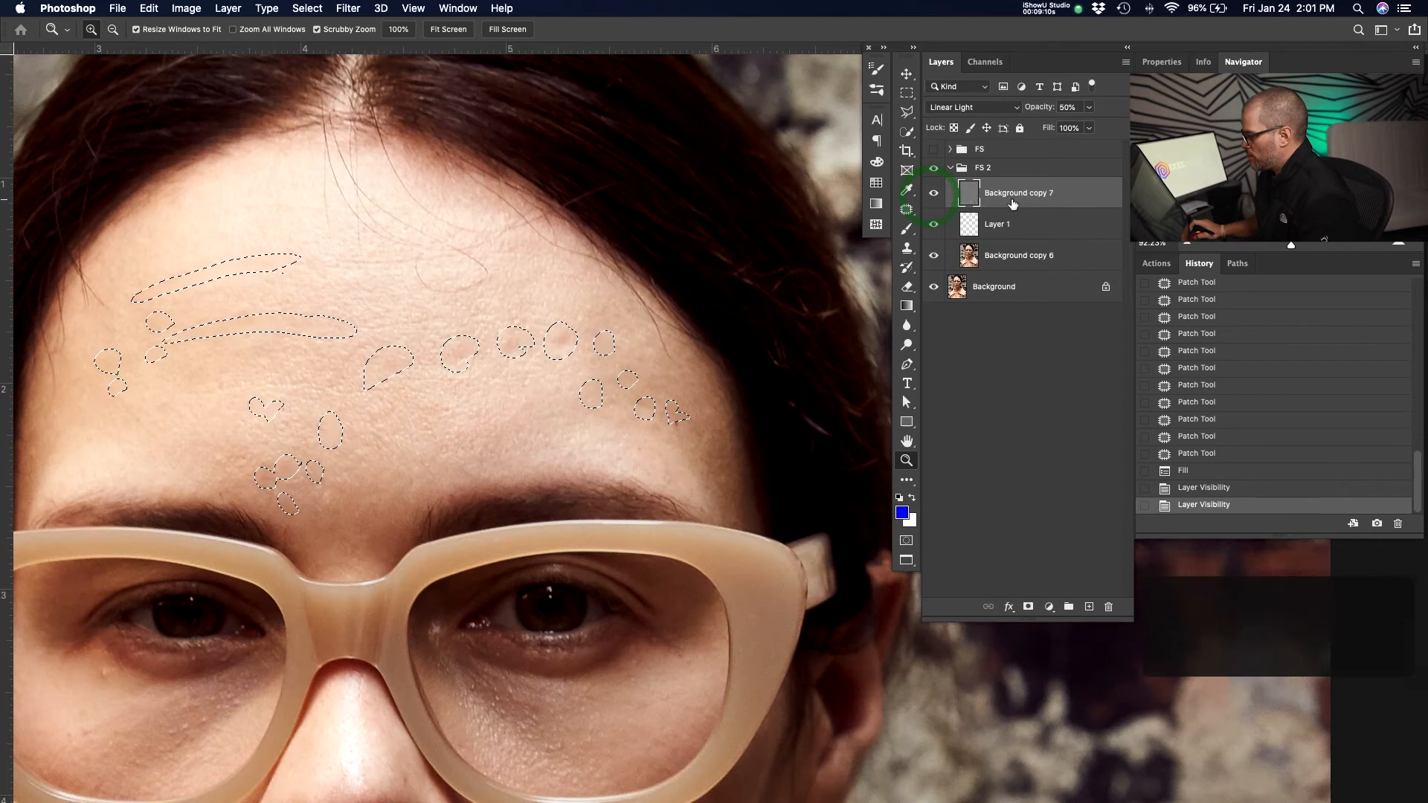
{"action": "left_click_drag", "start_coordinate": [526, 319], "coordinate": [565, 319]}
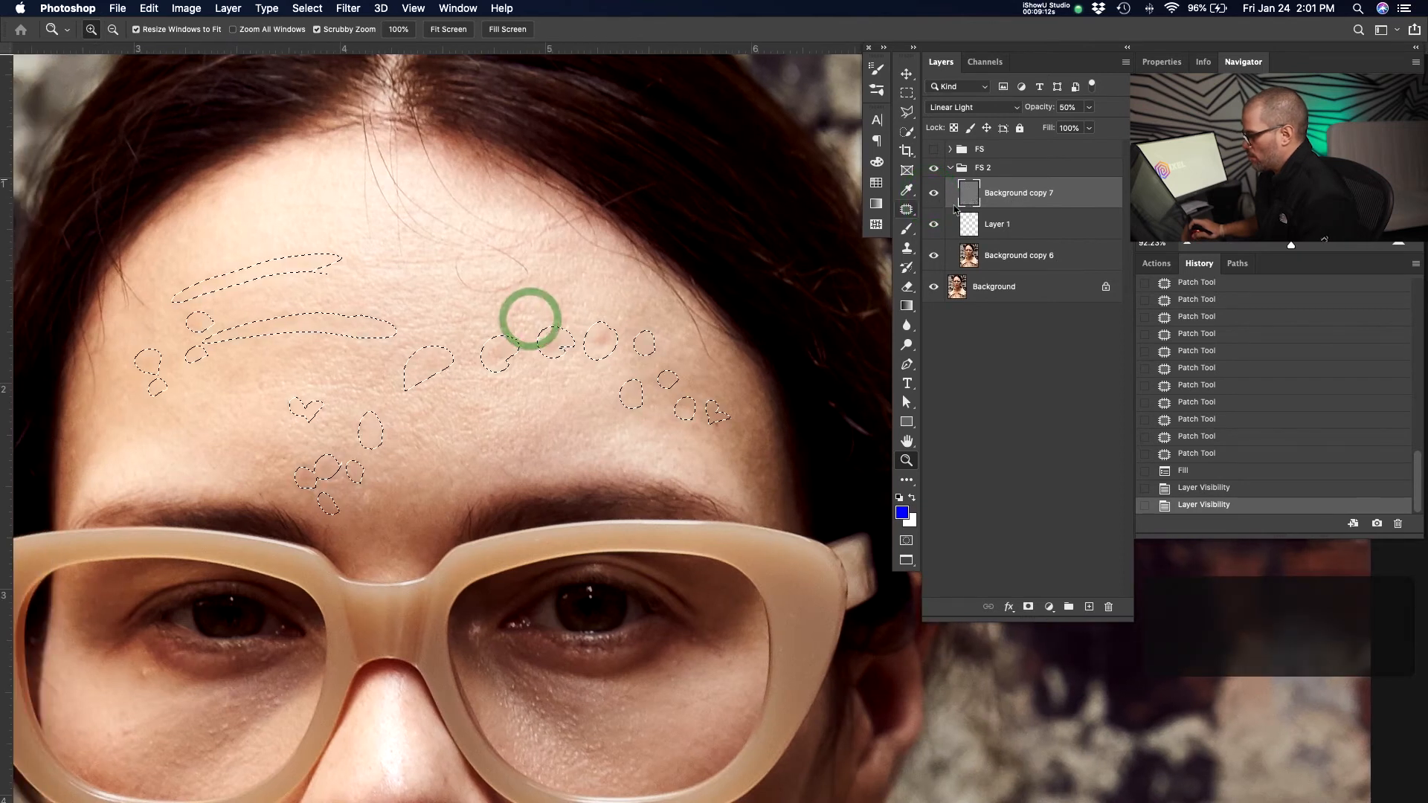
Set Background copy 7's opacity to 100% and undo the change.
{"action": "type", "text": "100"}
{"action": "key", "text": "Return"}
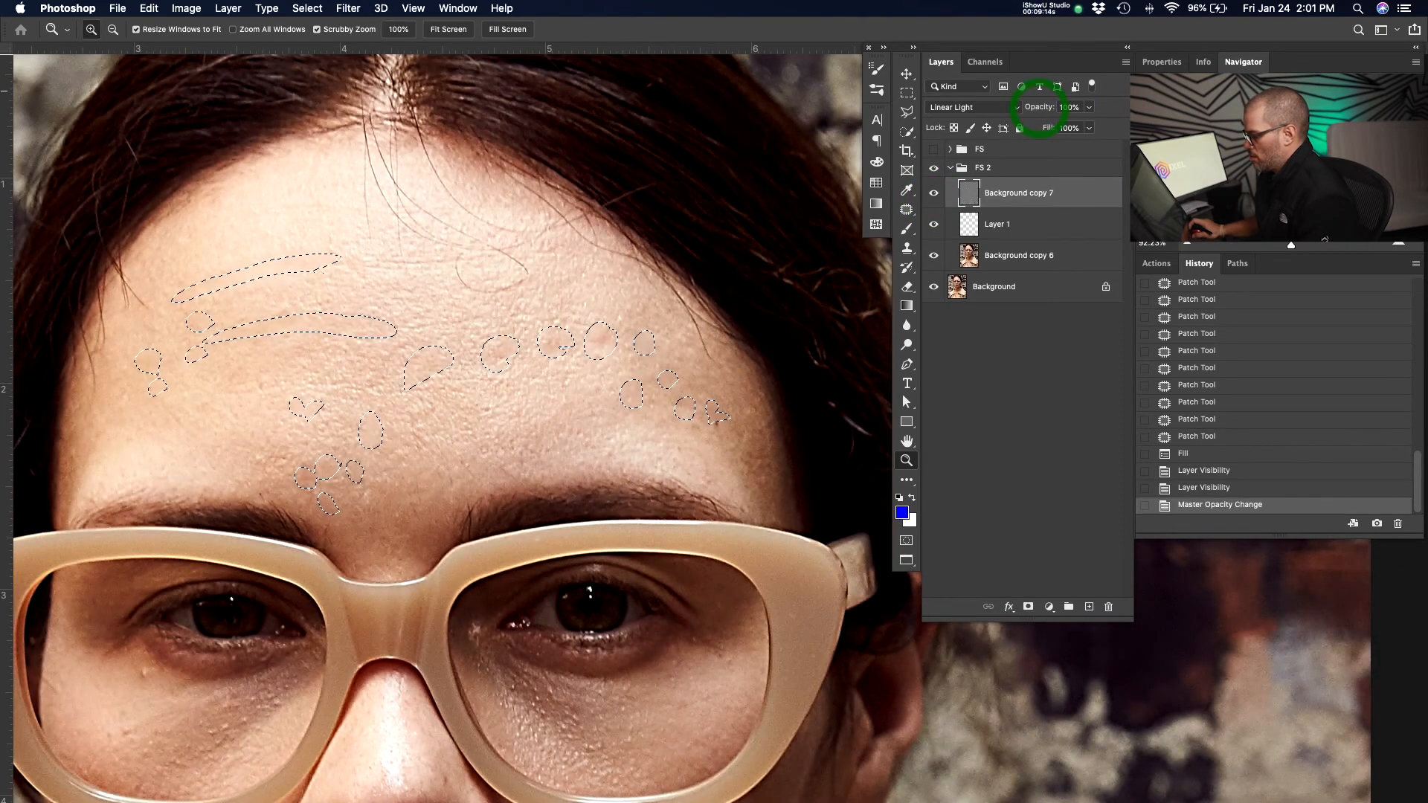
{"action": "key", "text": "super+z"}
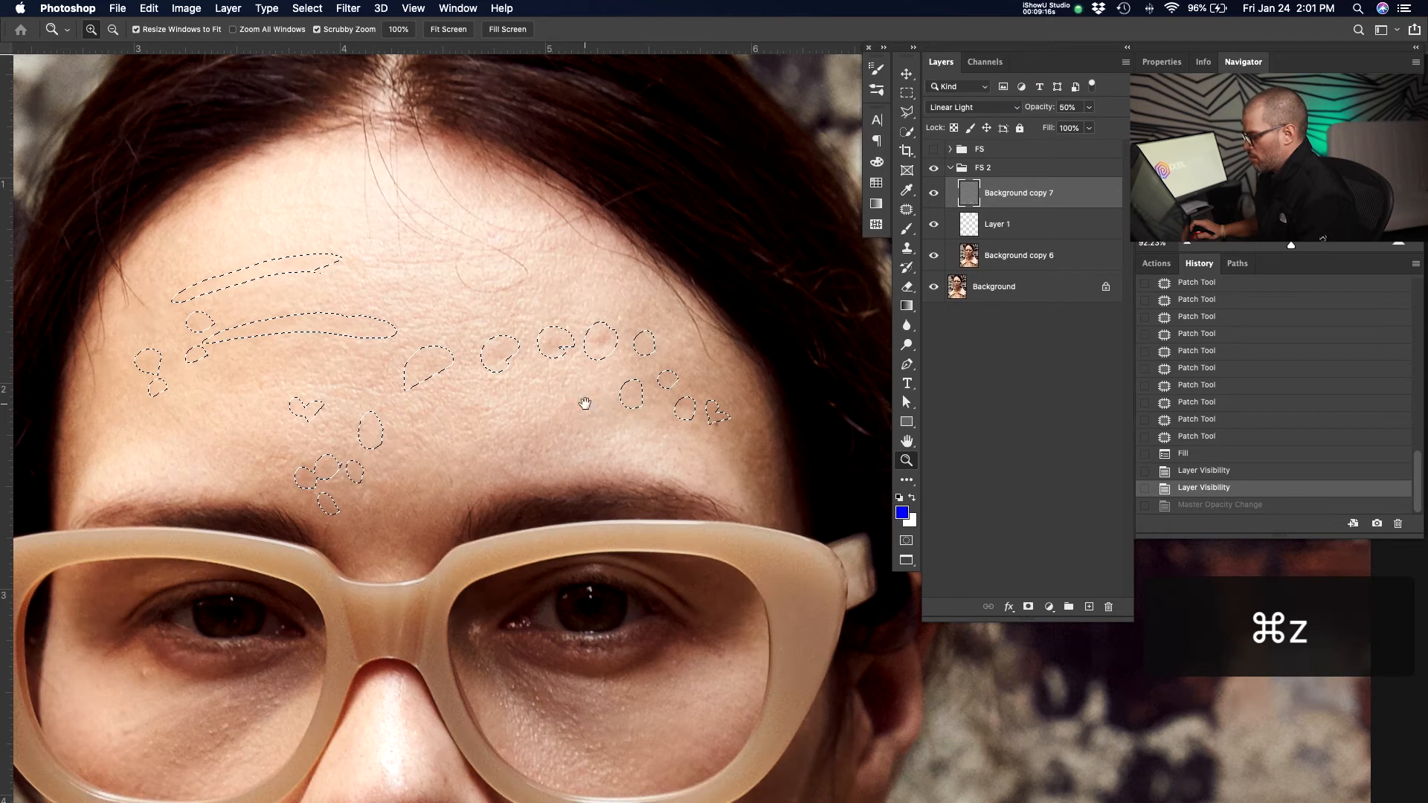
Select Background copy 6 and fill the same patched selections on it.
{"action": "key", "text": "z"}
{"action": "left_click_drag", "start_coordinate": [647, 392], "coordinate": [677, 392]}
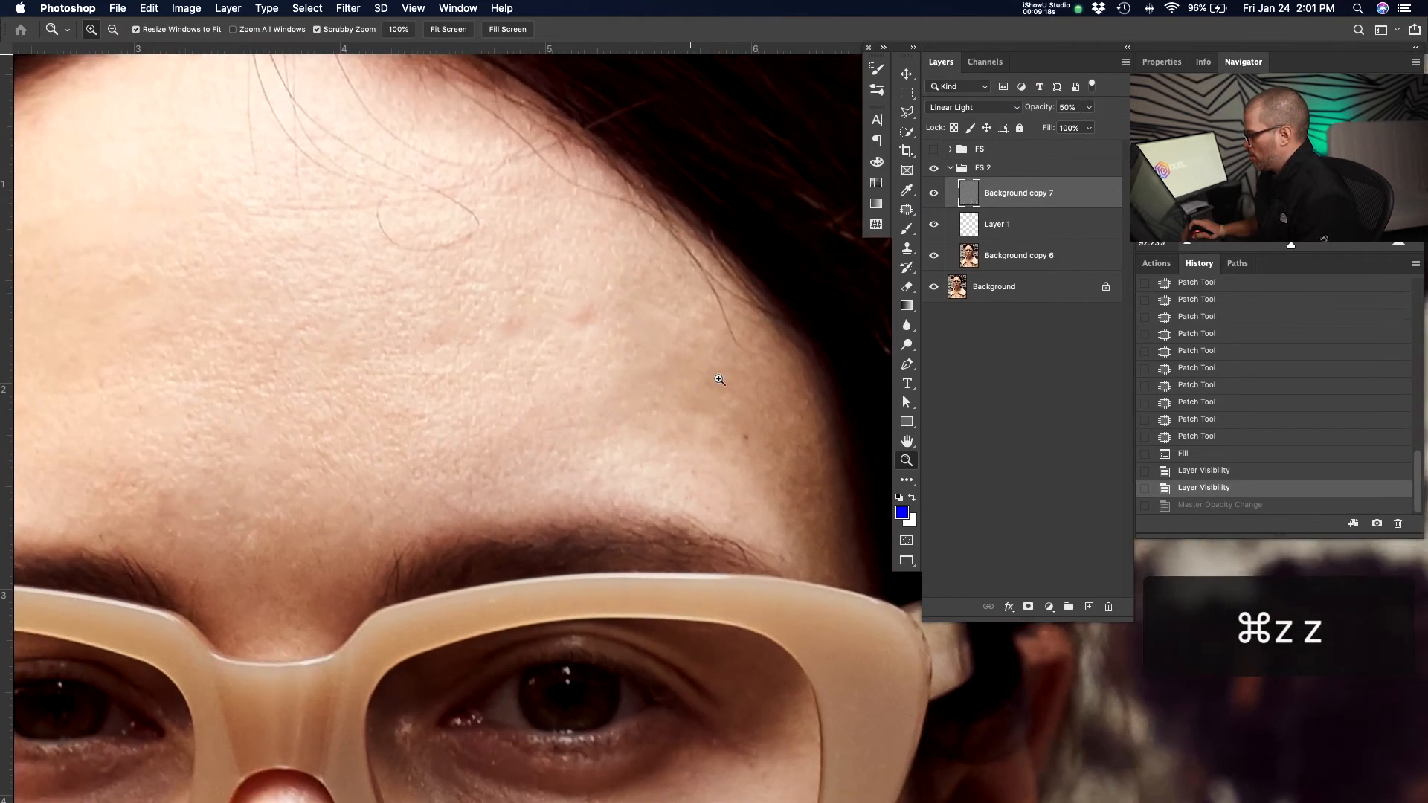
{"action": "left_click_drag", "start_coordinate": [537, 395], "coordinate": [567, 402]}
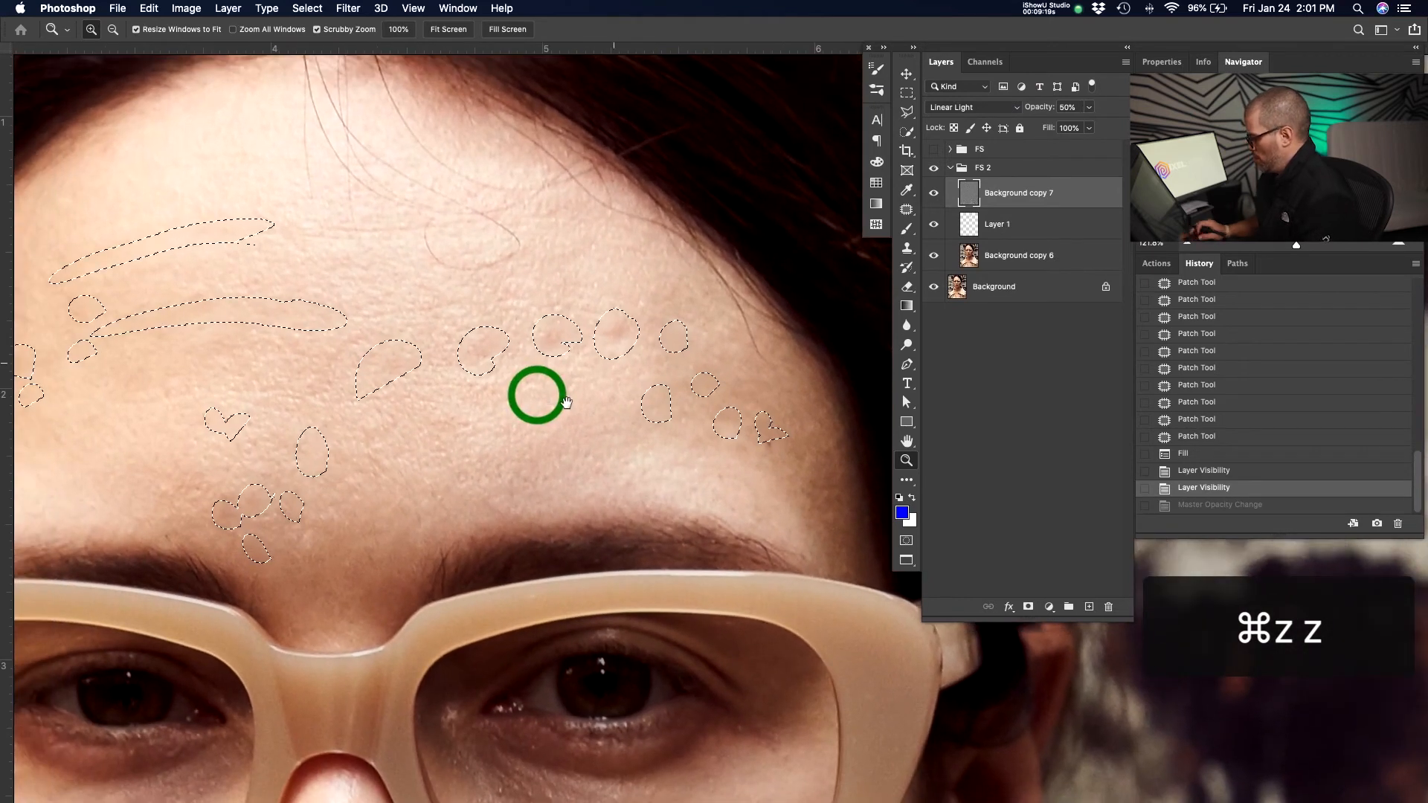
{"action": "left_click", "coordinate": [1020, 246]}
{"action": "left_click_drag", "start_coordinate": [224, 335], "coordinate": [298, 317]}
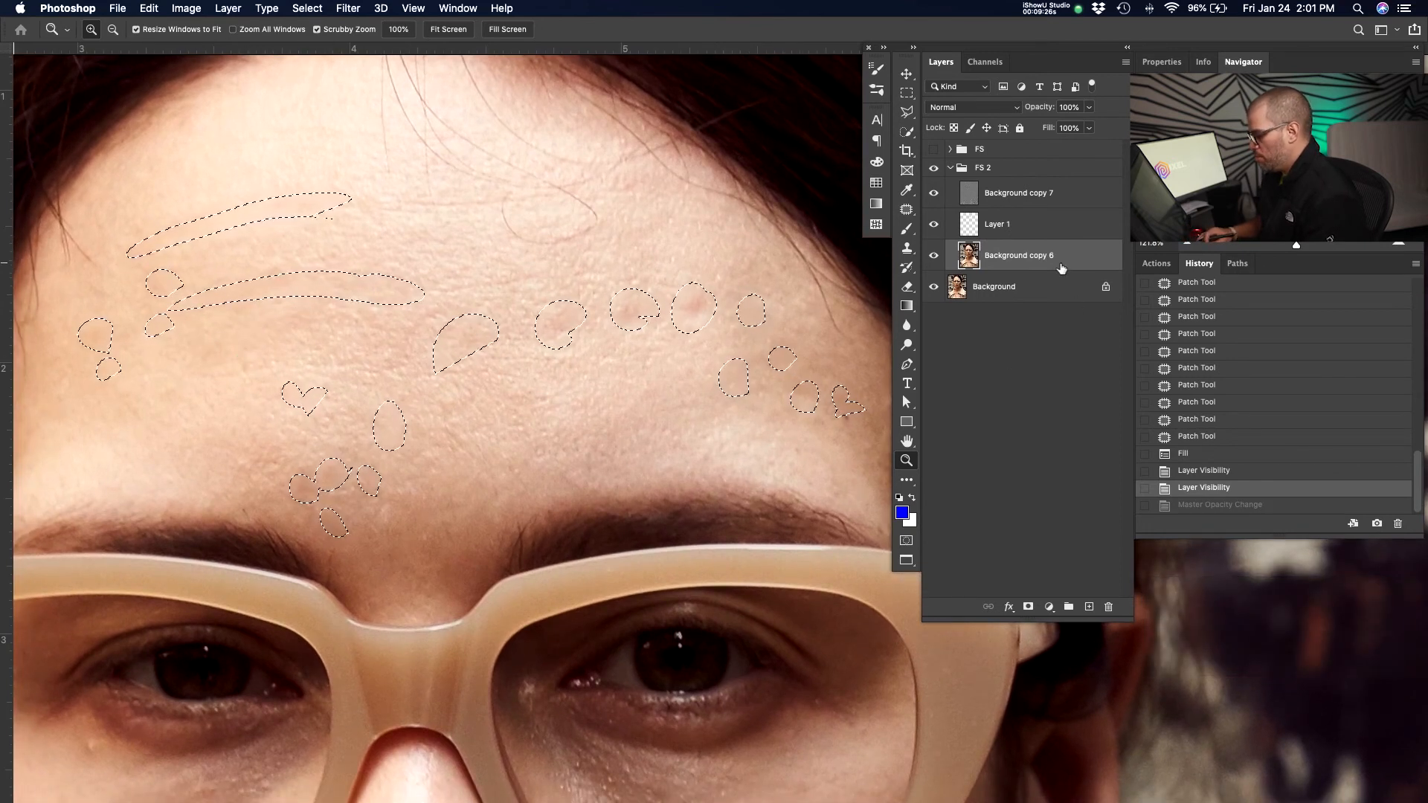
{"action": "key", "text": "shift+BackSpace"}
{"action": "key", "text": "Return"}
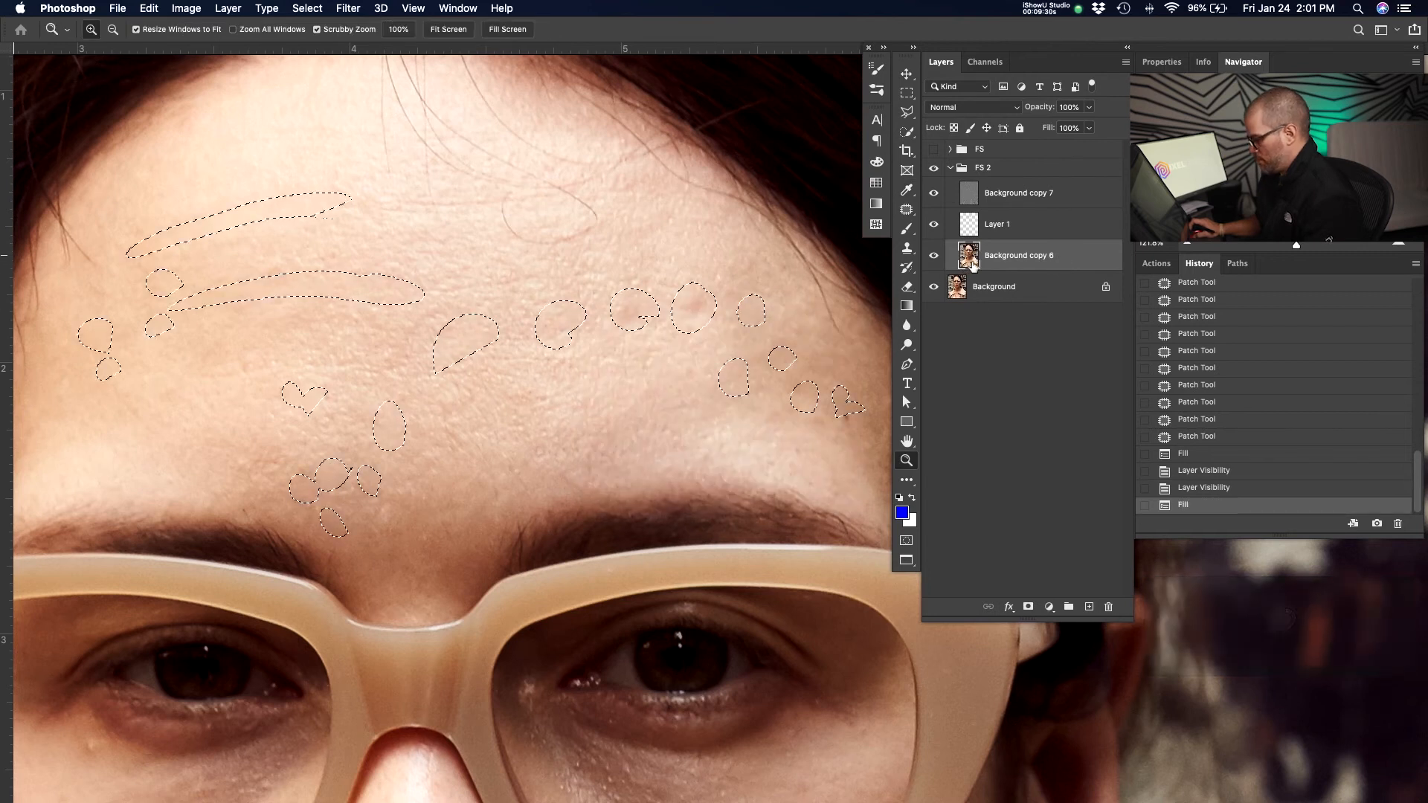
Patch more forehead spots on Background copy 7, fill the selection, and deselect.
{"action": "key", "text": "v"}
{"action": "left_click_drag", "start_coordinate": [663, 328], "coordinate": [689, 312]}
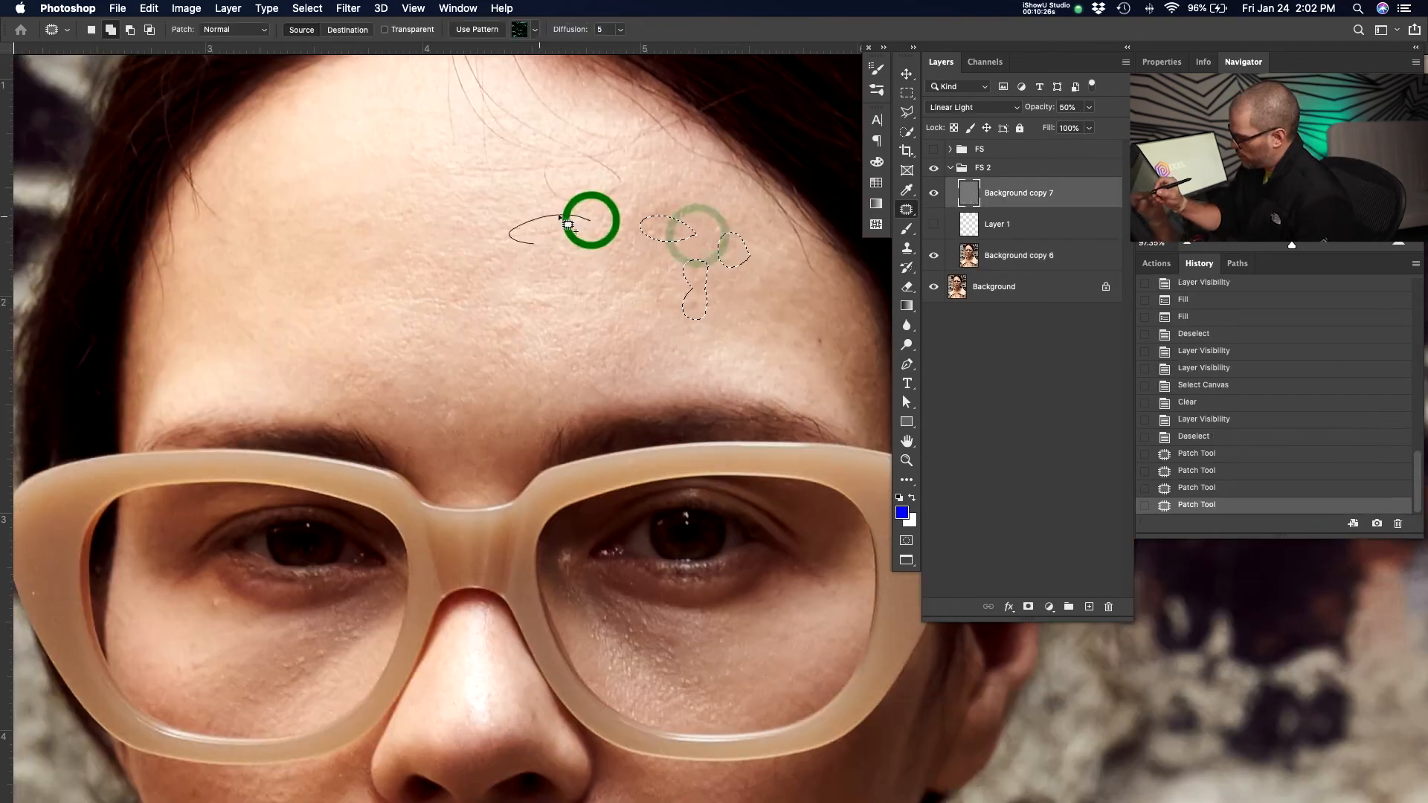
{"action": "mouse_move", "coordinate": [579, 208]}
{"action": "left_mouse_down"}
{"action": "mouse_move", "coordinate": [559, 172]}
{"action": "mouse_move", "coordinate": [545, 196]}
{"action": "left_mouse_up"}
{"action": "mouse_move", "coordinate": [605, 153]}
{"action": "left_mouse_down"}
{"action": "mouse_move", "coordinate": [479, 84]}
{"action": "mouse_move", "coordinate": [556, 183]}
{"action": "left_mouse_up"}
{"action": "left_click_drag", "start_coordinate": [402, 386], "coordinate": [400, 389]}
{"action": "left_click_drag", "start_coordinate": [348, 405], "coordinate": [360, 423]}
{"action": "left_click_drag", "start_coordinate": [836, 346], "coordinate": [834, 331]}
{"action": "key", "text": "shift+F5"}
{"action": "key", "text": "Return"}
{"action": "left_click_drag", "start_coordinate": [546, 219], "coordinate": [596, 298]}
{"action": "left_click", "coordinate": [708, 437]}
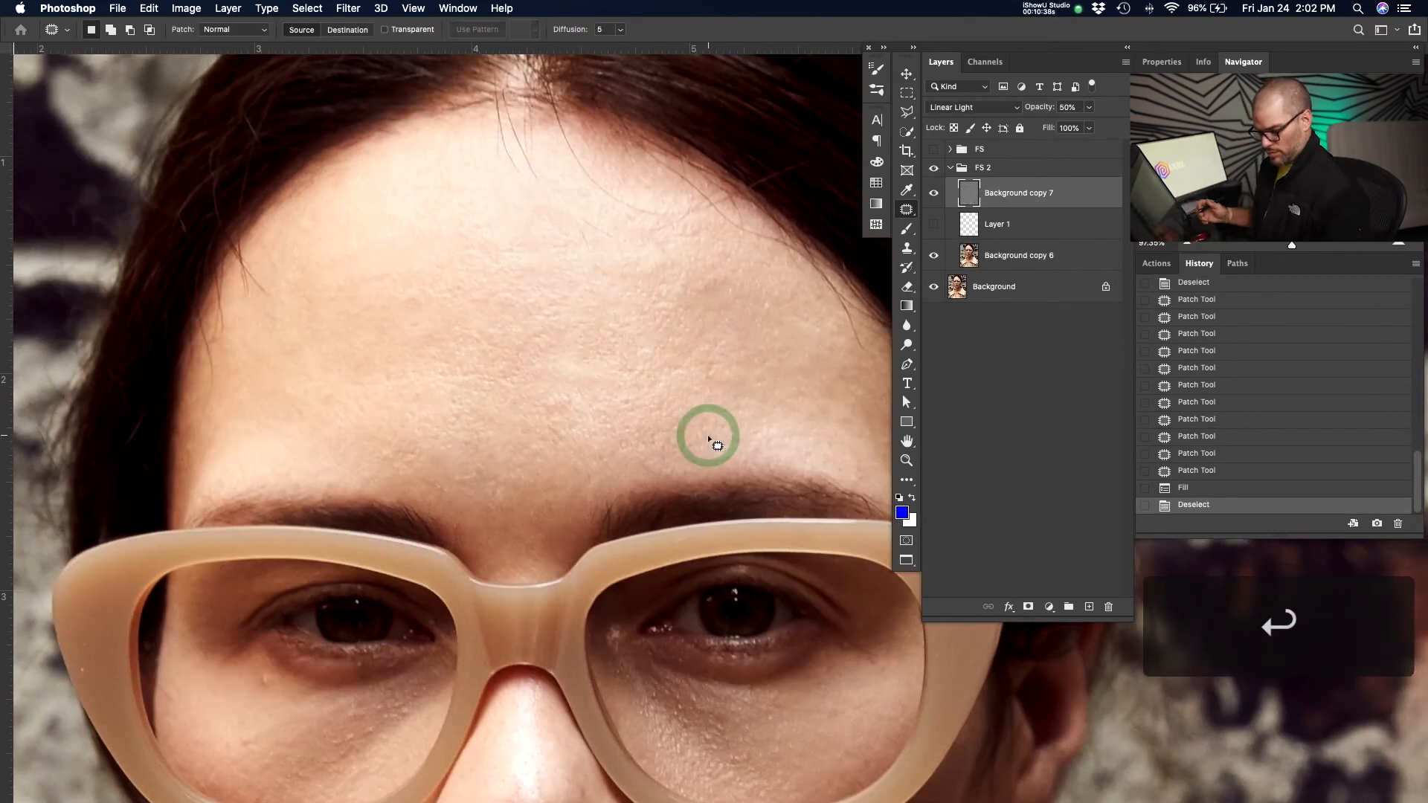
Patch the remaining forehead blemishes, content-aware fill the selection at 100% opacity, and deselect.
{"action": "left_click_drag", "start_coordinate": [404, 450], "coordinate": [412, 468]}
{"action": "left_click_drag", "start_coordinate": [456, 389], "coordinate": [461, 389]}
{"action": "left_click_drag", "start_coordinate": [516, 329], "coordinate": [498, 322]}
{"action": "left_click_drag", "start_coordinate": [434, 284], "coordinate": [427, 311]}
{"action": "left_click_drag", "start_coordinate": [522, 246], "coordinate": [492, 276]}
{"action": "mouse_move", "coordinate": [618, 236]}
{"action": "left_mouse_down"}
{"action": "mouse_move", "coordinate": [580, 202]}
{"action": "mouse_move", "coordinate": [617, 246]}
{"action": "left_mouse_up"}
{"action": "mouse_move", "coordinate": [545, 177]}
{"action": "left_mouse_down"}
{"action": "mouse_move", "coordinate": [511, 109]}
{"action": "mouse_move", "coordinate": [542, 181]}
{"action": "left_mouse_up"}
{"action": "mouse_move", "coordinate": [520, 168]}
{"action": "left_mouse_down"}
{"action": "mouse_move", "coordinate": [498, 105]}
{"action": "mouse_move", "coordinate": [518, 178]}
{"action": "left_mouse_up"}
{"action": "mouse_move", "coordinate": [638, 208]}
{"action": "left_mouse_down"}
{"action": "mouse_move", "coordinate": [559, 125]}
{"action": "mouse_move", "coordinate": [645, 216]}
{"action": "left_mouse_up"}
{"action": "mouse_move", "coordinate": [633, 213]}
{"action": "left_mouse_down"}
{"action": "mouse_move", "coordinate": [684, 223]}
{"action": "mouse_move", "coordinate": [644, 199]}
{"action": "left_mouse_up"}
{"action": "left_click_drag", "start_coordinate": [269, 286], "coordinate": [246, 295]}
{"action": "left_click_drag", "start_coordinate": [521, 481], "coordinate": [497, 481]}
{"action": "left_click_drag", "start_coordinate": [457, 488], "coordinate": [456, 500]}
{"action": "left_click_drag", "start_coordinate": [572, 407], "coordinate": [571, 413]}
{"action": "left_click_drag", "start_coordinate": [610, 376], "coordinate": [597, 395]}
{"action": "left_click_drag", "start_coordinate": [720, 293], "coordinate": [703, 305]}
{"action": "left_click_drag", "start_coordinate": [775, 384], "coordinate": [739, 352]}
{"action": "left_click_drag", "start_coordinate": [179, 353], "coordinate": [181, 367]}
{"action": "mouse_move", "coordinate": [188, 309]}
{"action": "left_mouse_down"}
{"action": "mouse_move", "coordinate": [183, 253]}
{"action": "mouse_move", "coordinate": [183, 309]}
{"action": "left_mouse_up"}
{"action": "left_click_drag", "start_coordinate": [682, 384], "coordinate": [607, 279]}
{"action": "key", "text": "shift+BackSpace"}
{"action": "key", "text": "Return"}
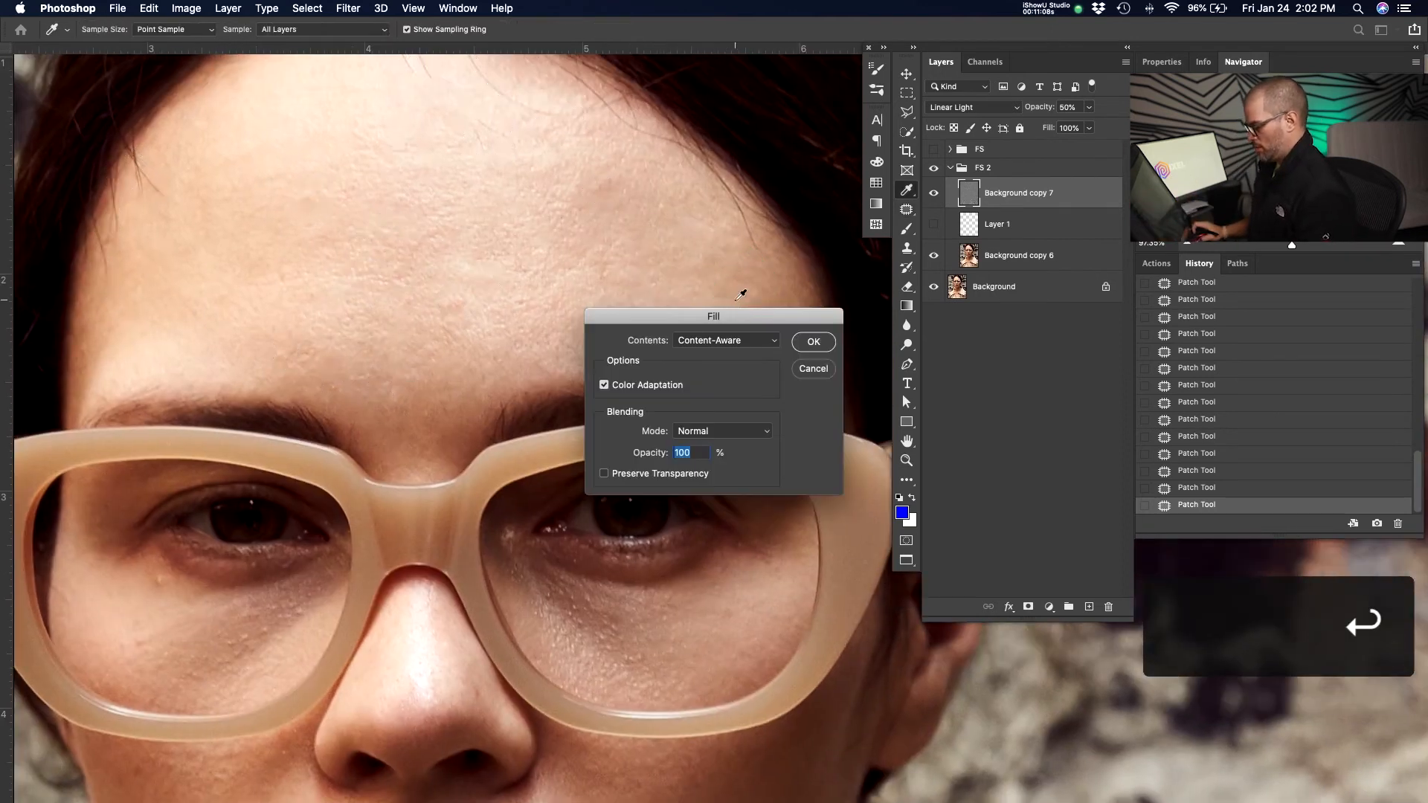
{"action": "key", "text": "super+d"}
Select Layer 1 and turn its visibility back on.
{"action": "key", "text": "z"}
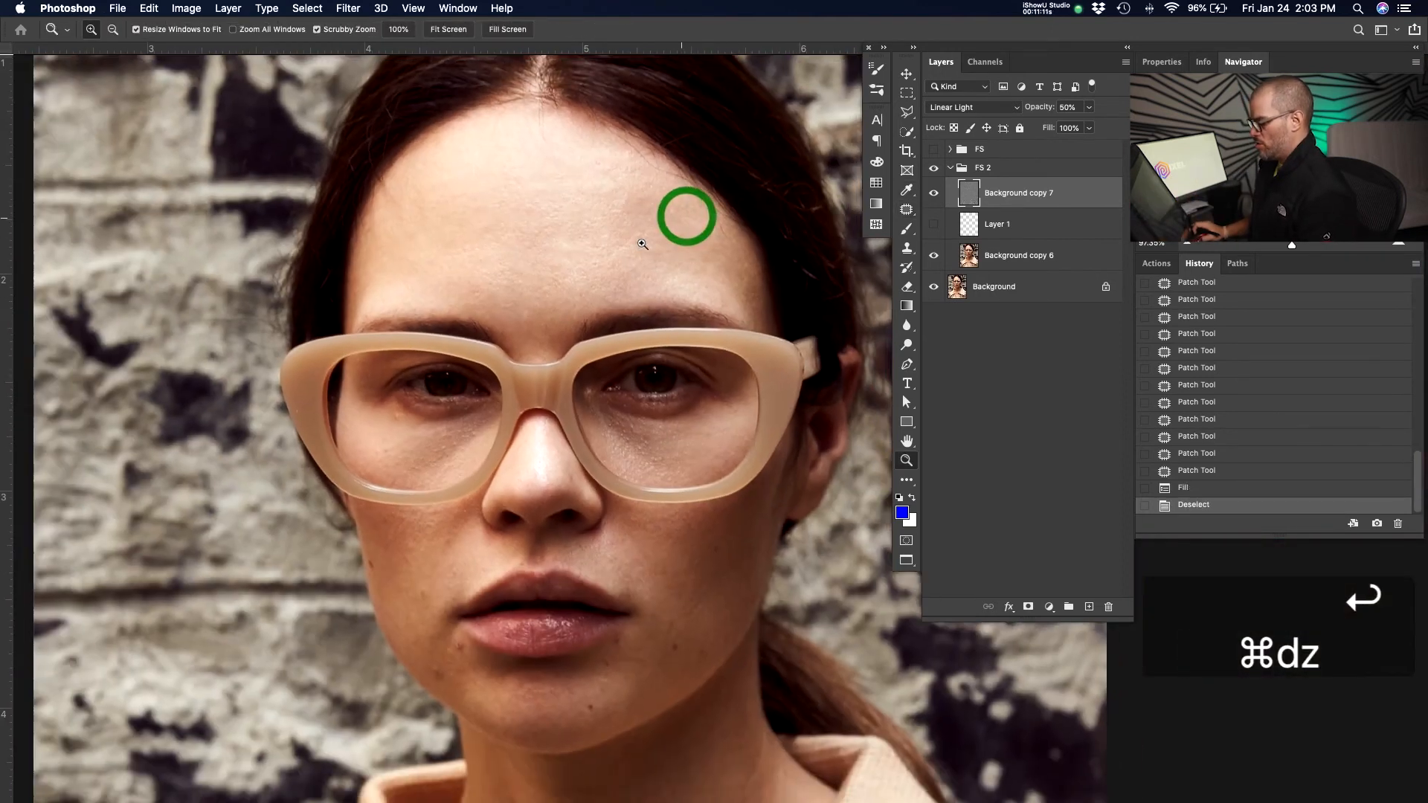
{"action": "left_click_drag", "start_coordinate": [636, 266], "coordinate": [644, 327]}
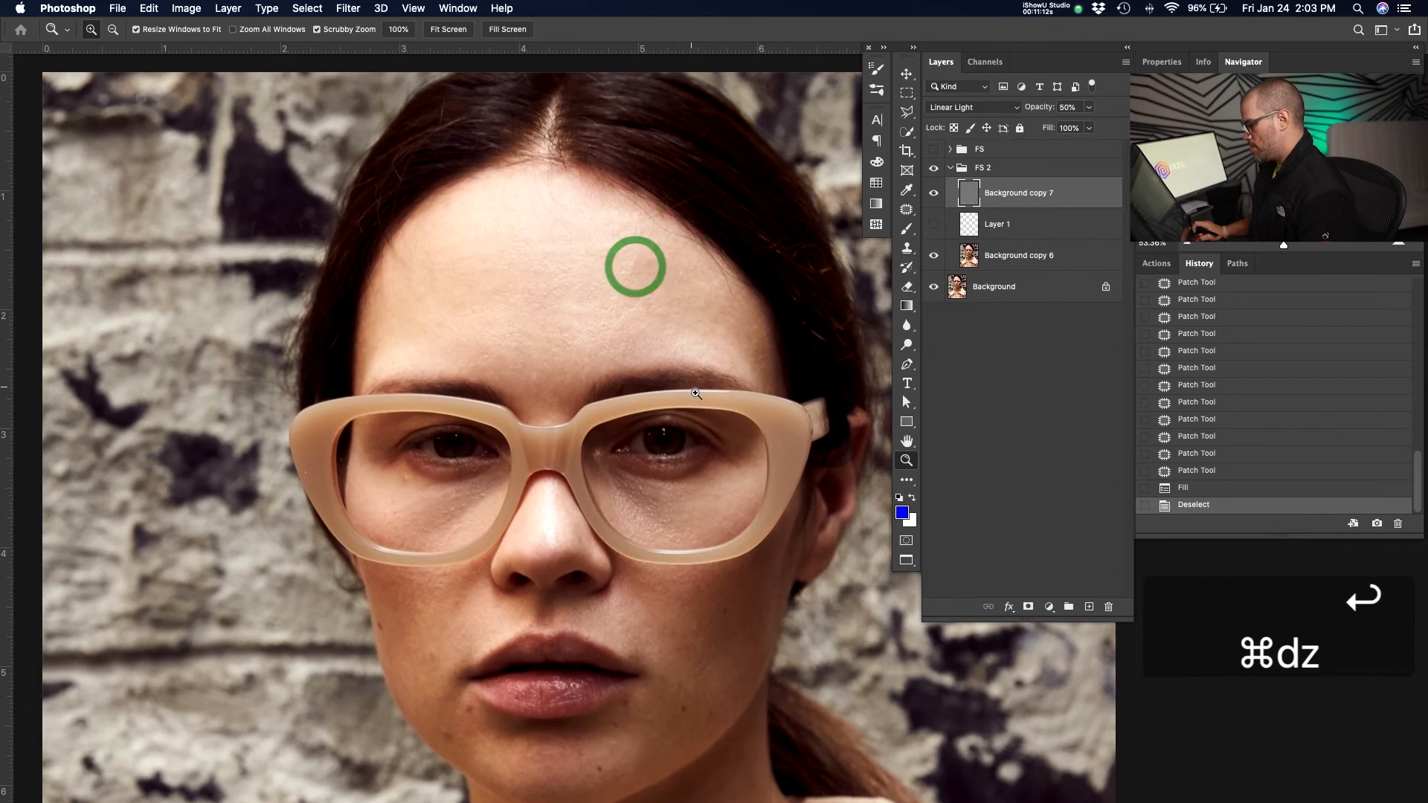
{"action": "left_click_drag", "start_coordinate": [677, 382], "coordinate": [685, 382]}
{"action": "left_click", "coordinate": [1014, 255]}
{"action": "key", "text": "z"}
{"action": "left_click", "coordinate": [733, 248]}
{"action": "left_click", "coordinate": [736, 256]}
{"action": "left_click_drag", "start_coordinate": [751, 294], "coordinate": [755, 304]}
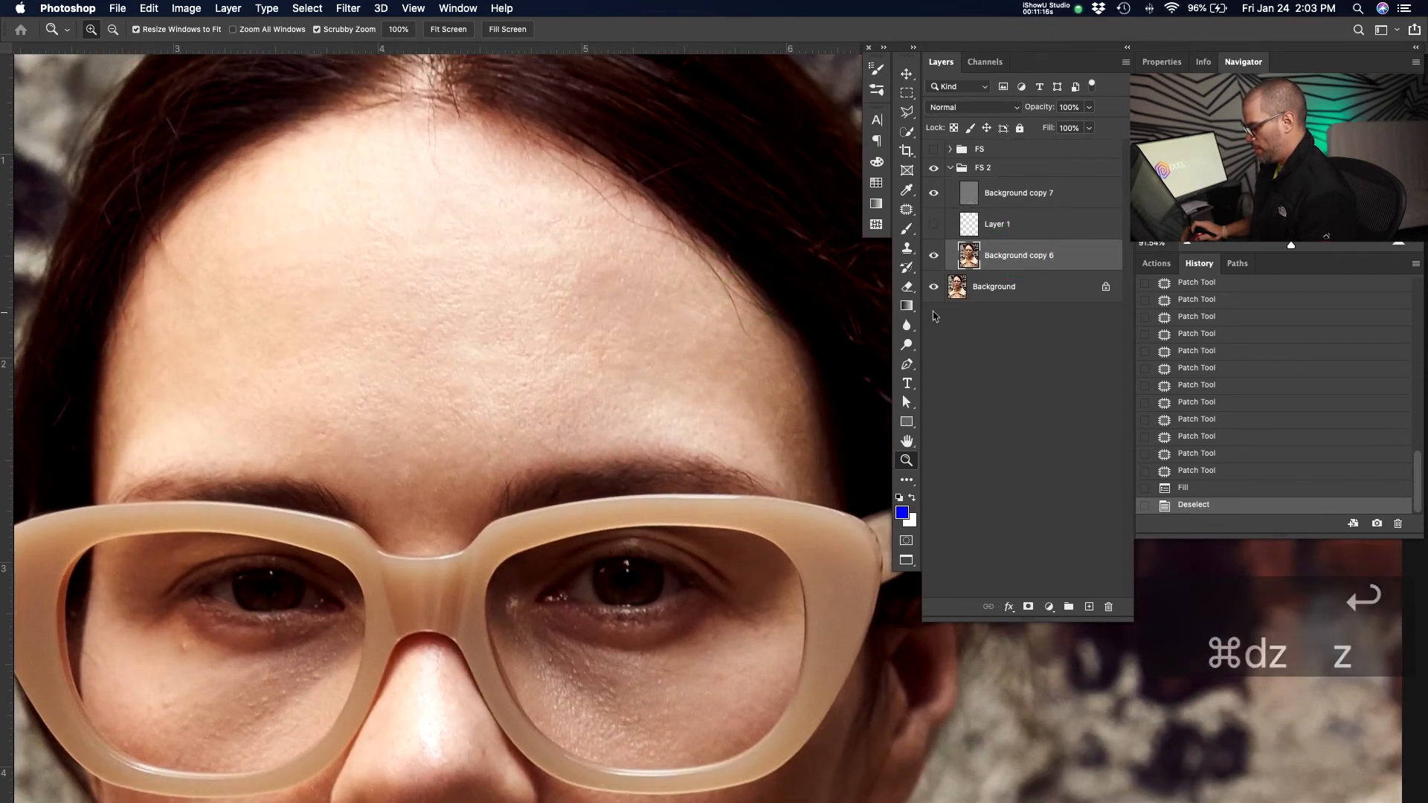
{"action": "left_click", "coordinate": [1019, 224]}
{"action": "left_click", "coordinate": [935, 225]}
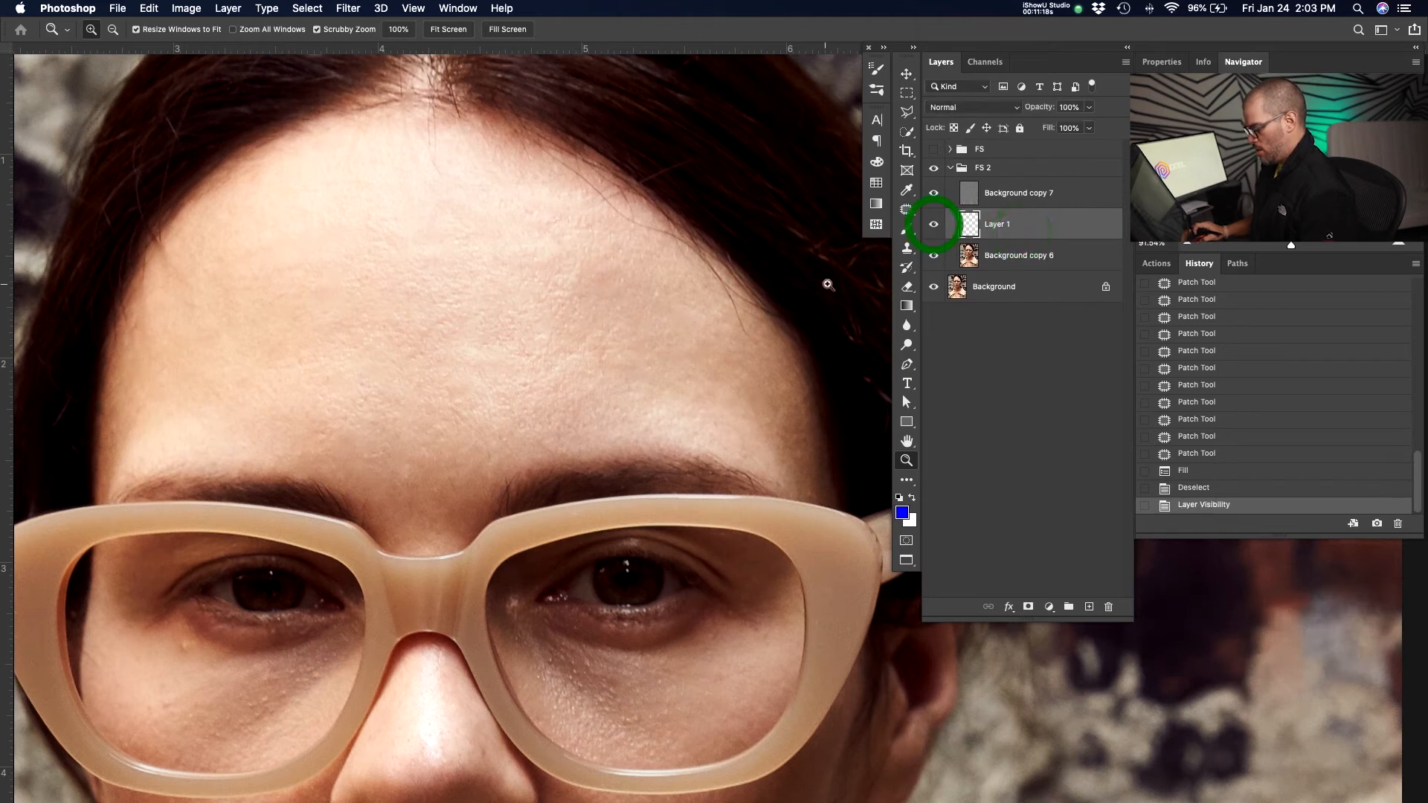
Clone over the remaining forehead spots on Layer 1 with the Clone Stamp and undo the last stroke.
{"action": "key", "text": "s"}
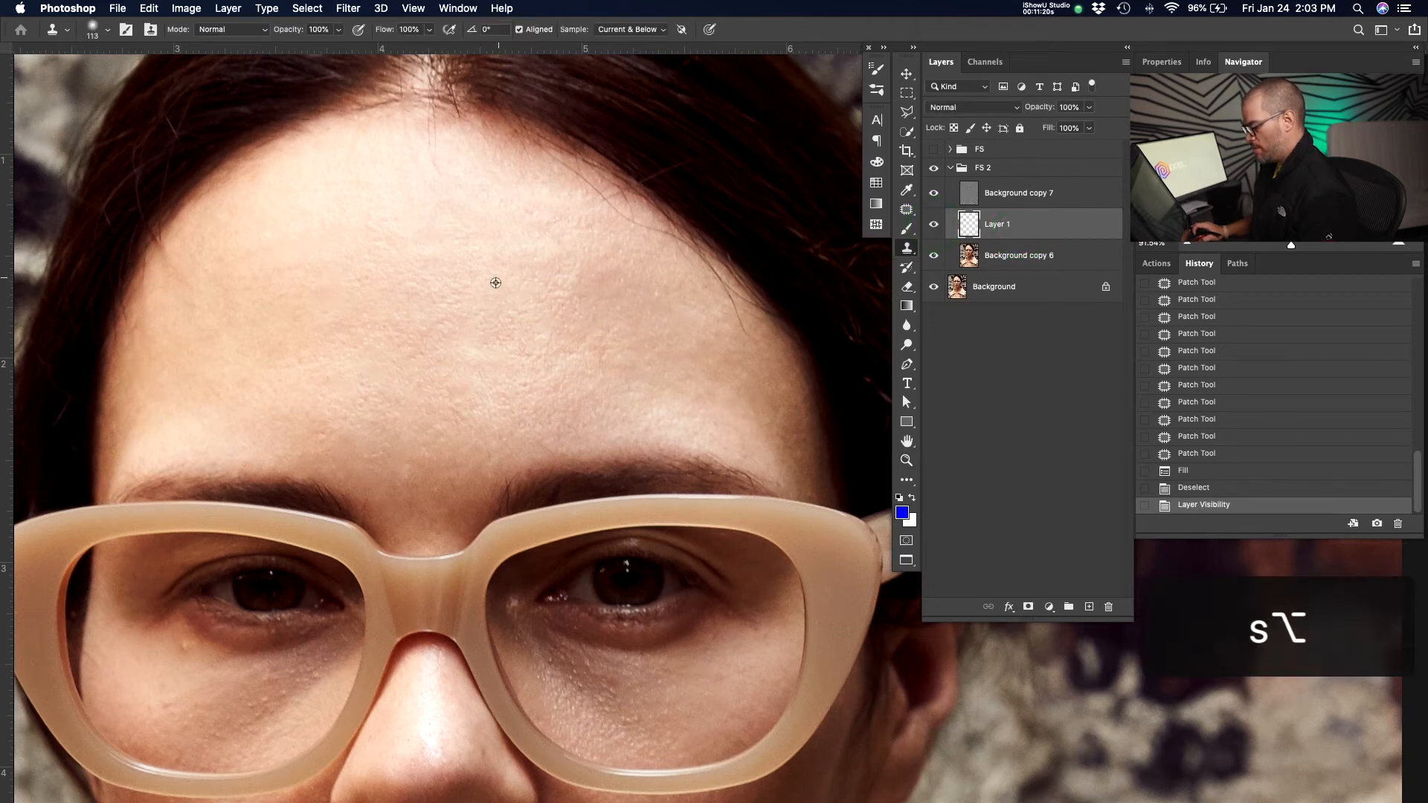
{"action": "mouse_move", "coordinate": [500, 278]}
{"action": "left_mouse_down"}
{"action": "mouse_move", "coordinate": [603, 290]}
{"action": "mouse_move", "coordinate": [571, 337]}
{"action": "mouse_move", "coordinate": [593, 359]}
{"action": "mouse_move", "coordinate": [562, 378]}
{"action": "left_mouse_up"}
{"action": "left_click_drag", "start_coordinate": [654, 371], "coordinate": [647, 294]}
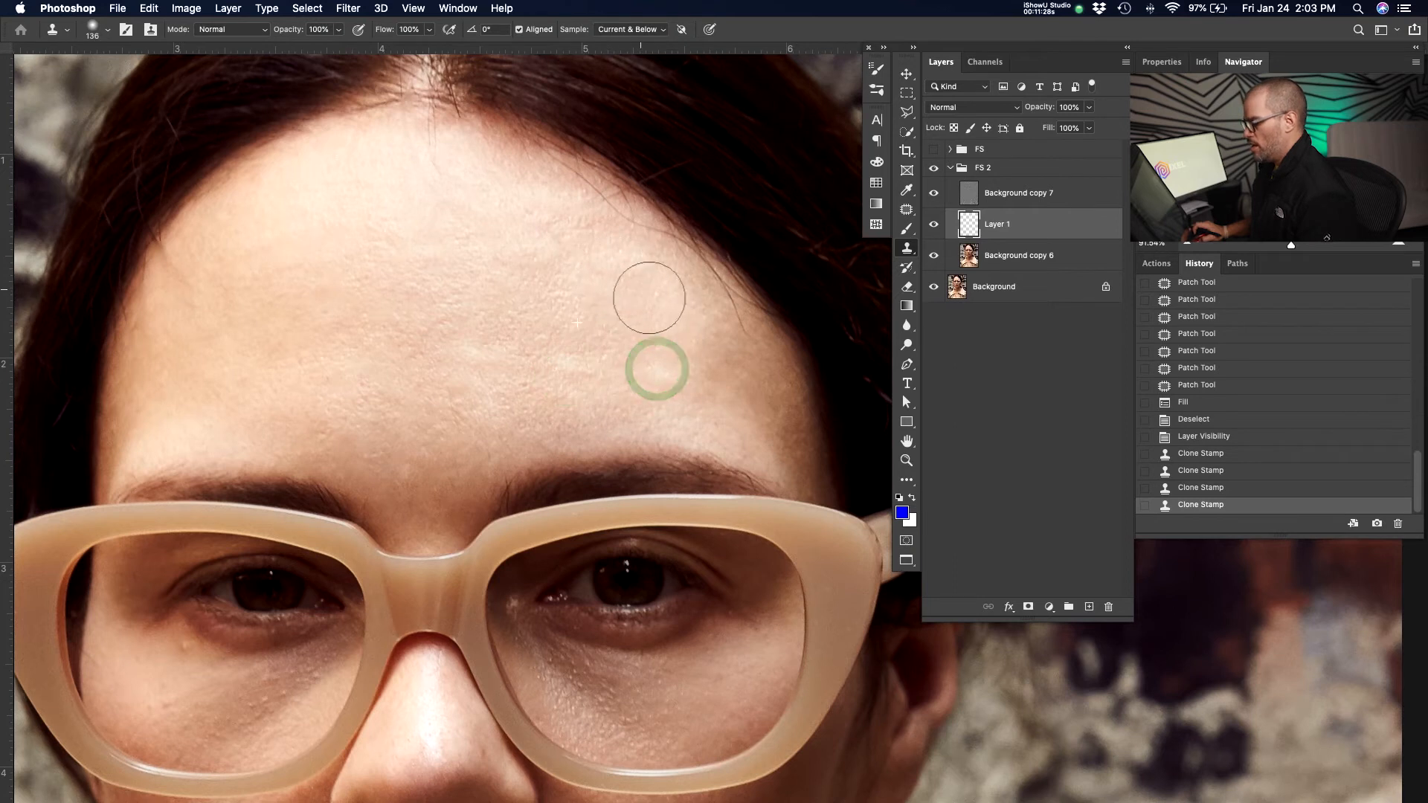
{"action": "mouse_move", "coordinate": [654, 377]}
{"action": "left_mouse_down"}
{"action": "mouse_move", "coordinate": [529, 312]}
{"action": "mouse_move", "coordinate": [582, 341]}
{"action": "left_mouse_up"}
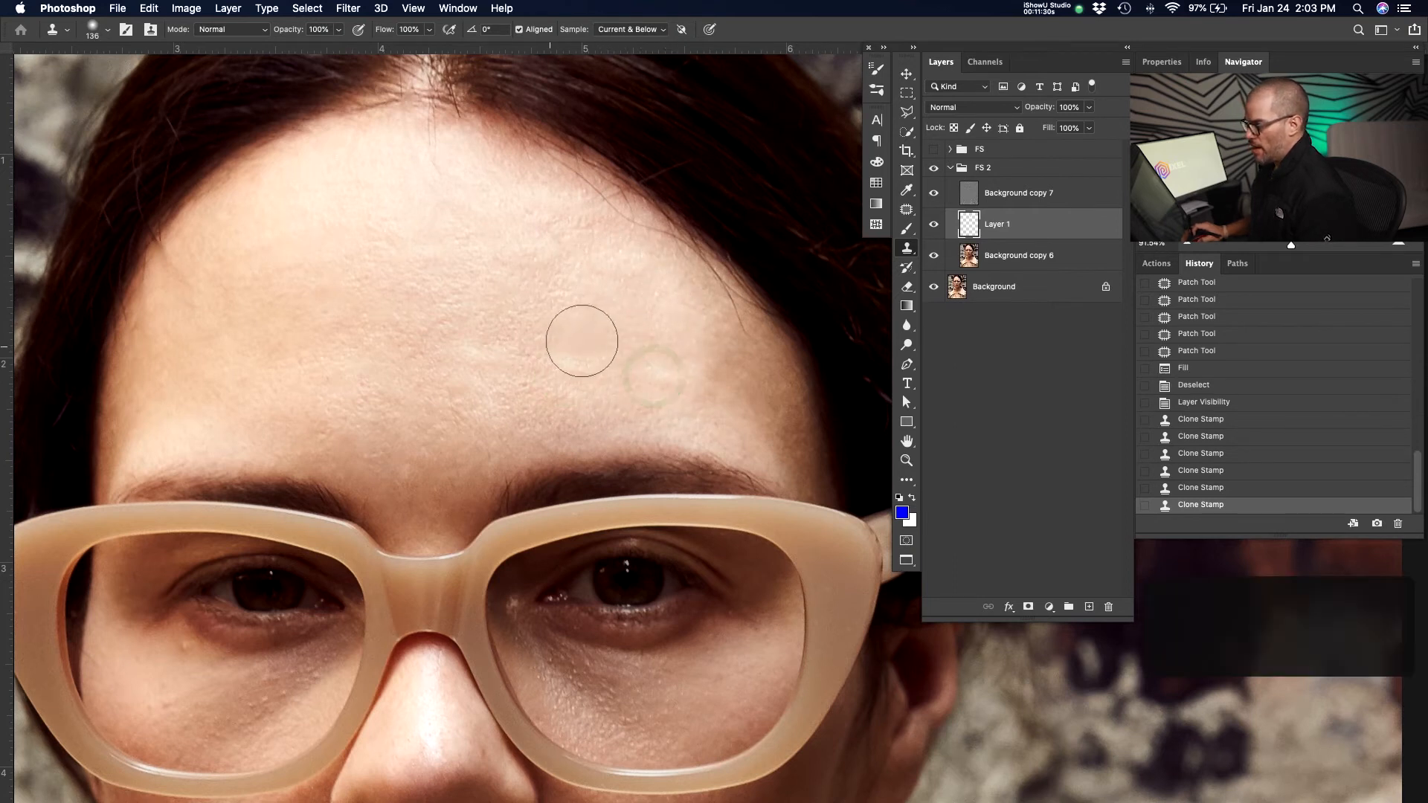
{"action": "left_click_drag", "start_coordinate": [584, 339], "coordinate": [574, 350]}
{"action": "left_click", "coordinate": [533, 354], "text": "alt"}
{"action": "left_click_drag", "start_coordinate": [712, 385], "coordinate": [685, 333]}
{"action": "key", "text": "super+z"}
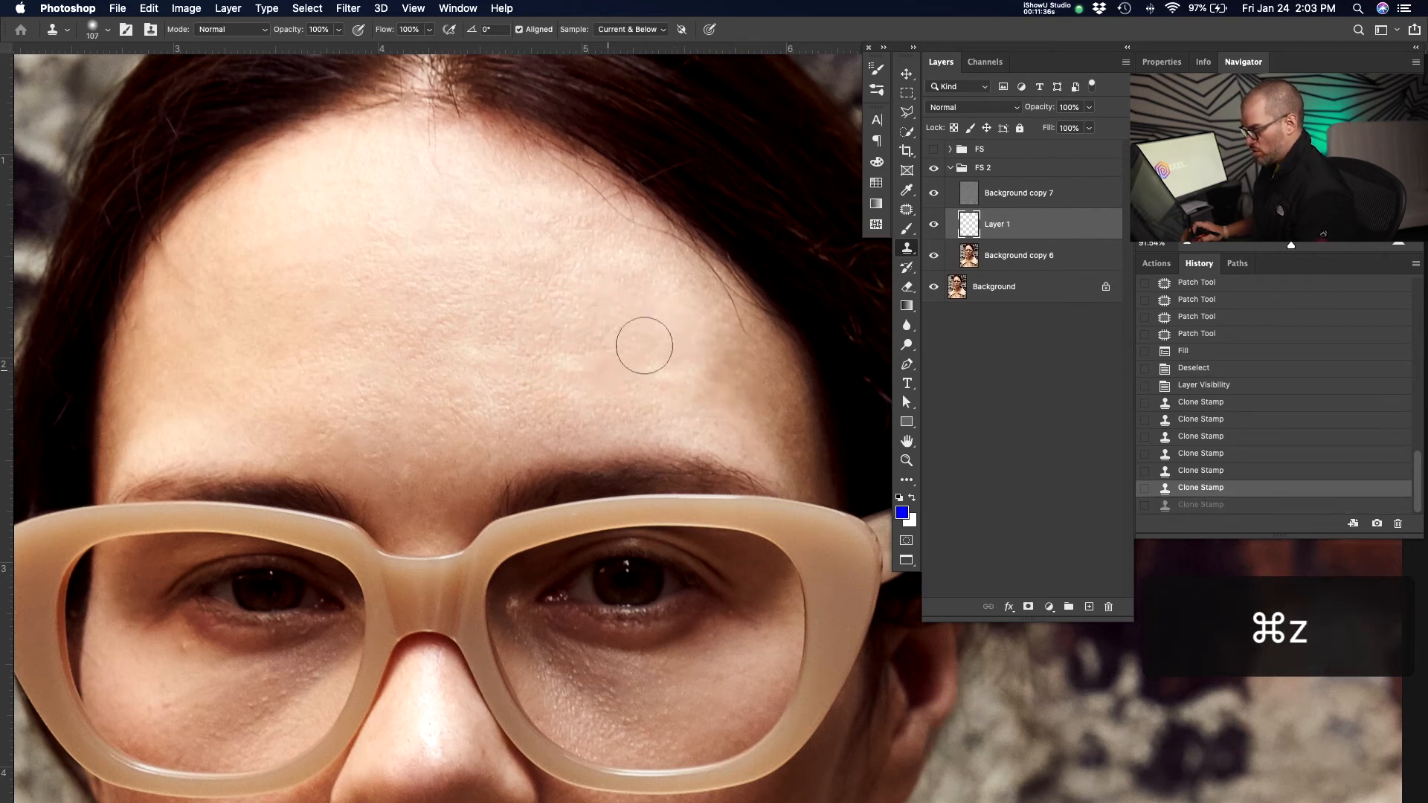
Lower the opacity to about 40% and clone over the remaining forehead spots on Layer 1 with the Clone Stamp.
{"action": "key", "text": "v"}
{"action": "key", "text": "4"}
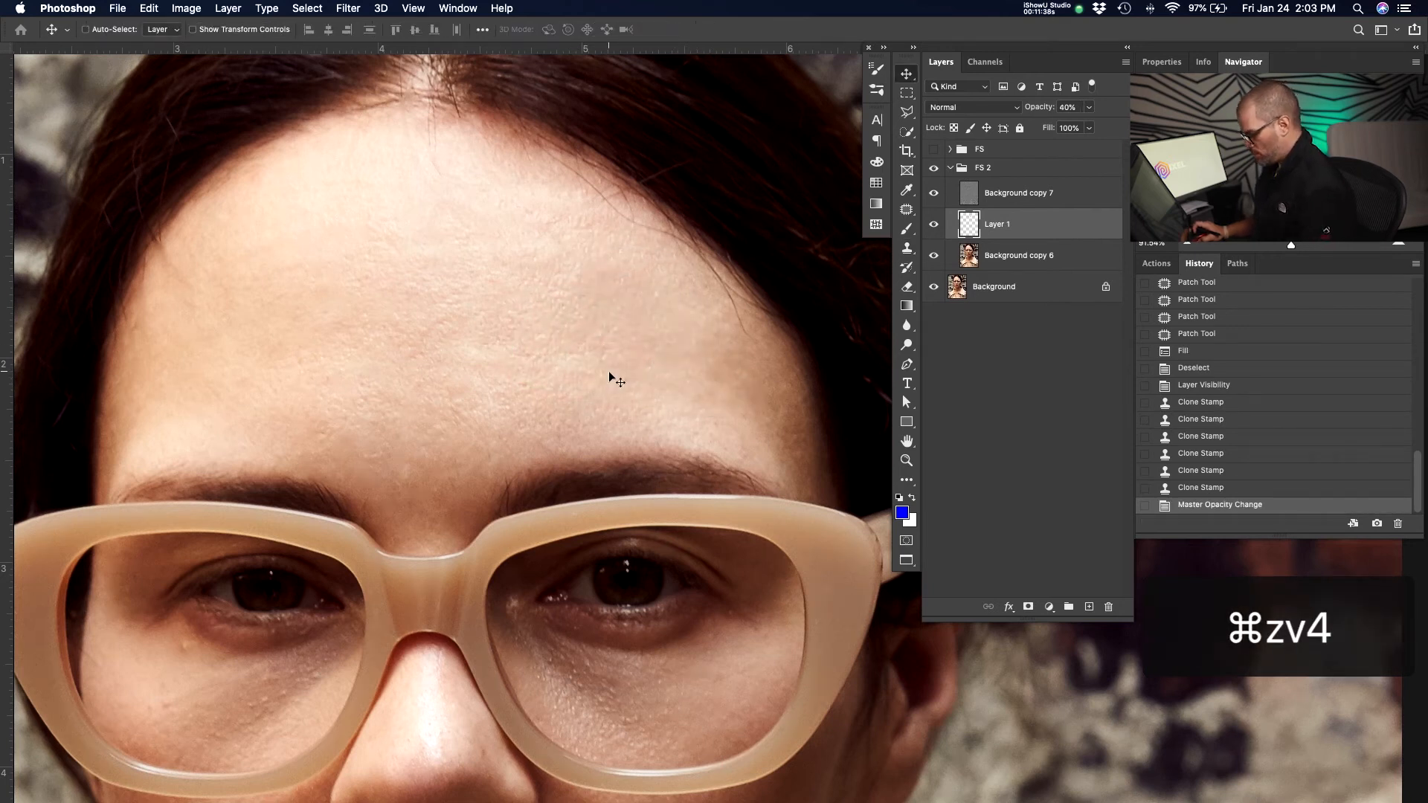
{"action": "key", "text": "0"}
{"action": "key", "text": "b"}
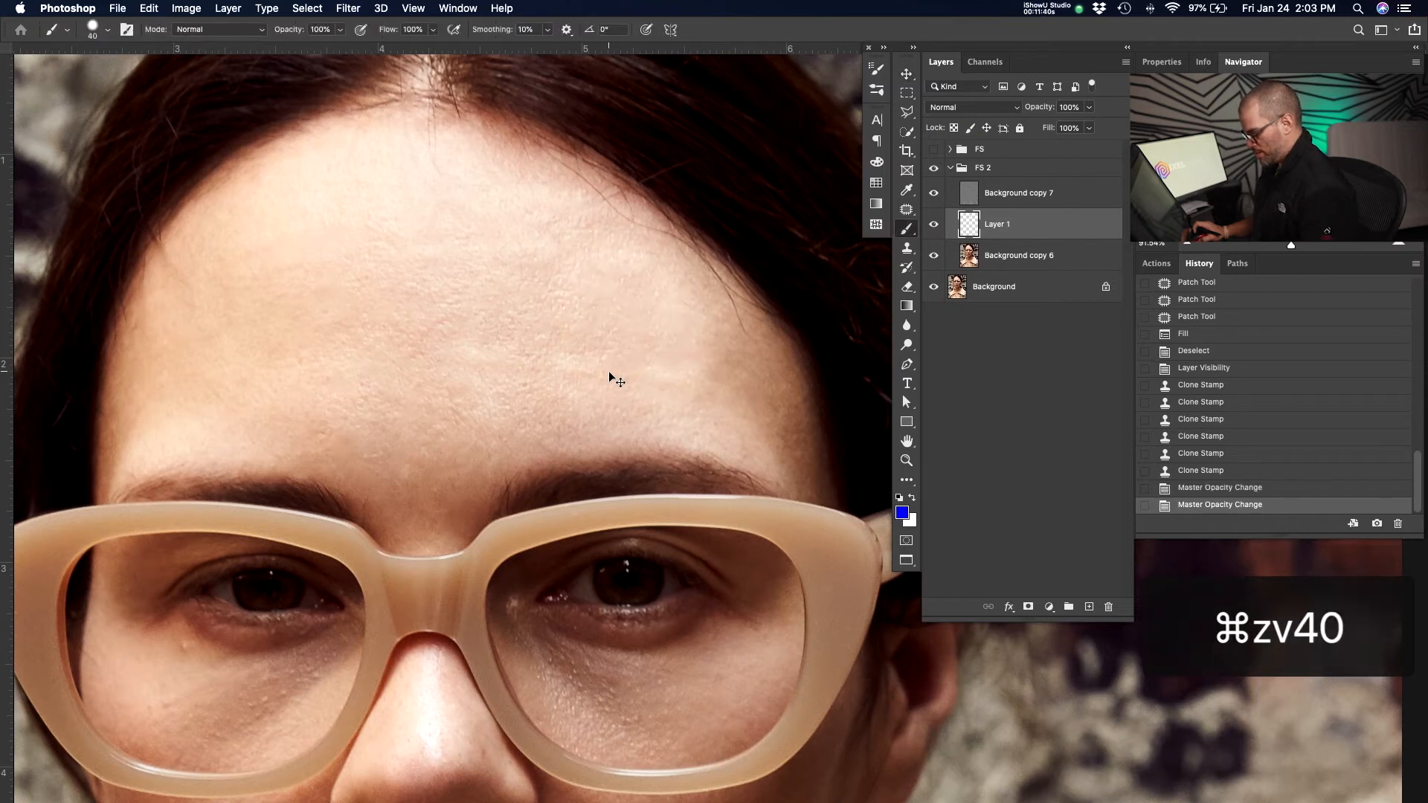
{"action": "key", "text": "s"}
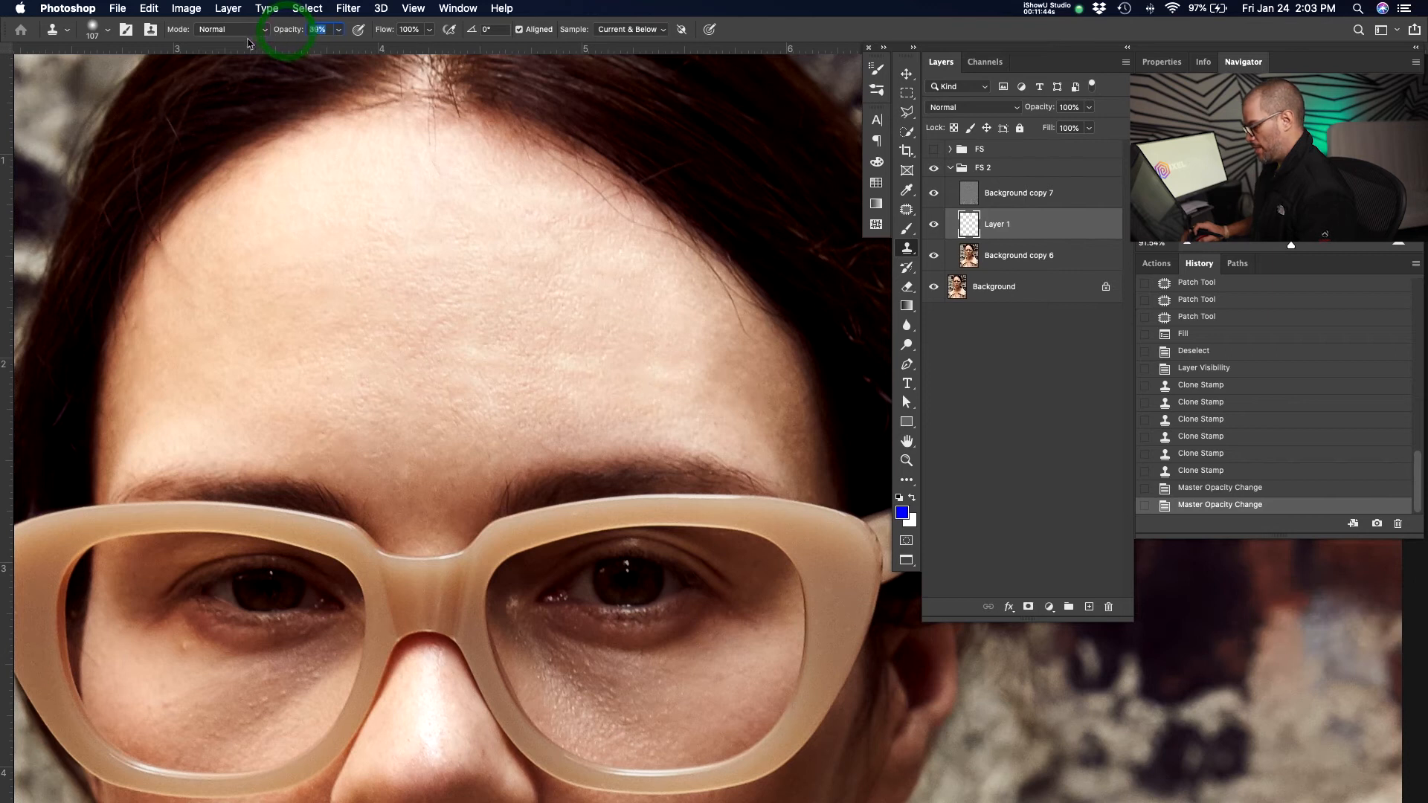
{"action": "key", "text": "alt"}
{"action": "left_click_drag", "start_coordinate": [726, 388], "coordinate": [669, 297]}
{"action": "mouse_move", "coordinate": [769, 439]}
{"action": "left_mouse_down"}
{"action": "mouse_move", "coordinate": [745, 377]}
{"action": "mouse_move", "coordinate": [691, 335]}
{"action": "mouse_move", "coordinate": [707, 289]}
{"action": "left_mouse_up"}
Select Background copy 7, patch a forehead blemish with the Patch tool, and deselect.
{"action": "key", "text": "space"}
{"action": "key", "text": "z"}
{"action": "left_click_drag", "start_coordinate": [616, 267], "coordinate": [499, 335]}
{"action": "left_click_drag", "start_coordinate": [580, 317], "coordinate": [612, 308]}
{"action": "mouse_move", "coordinate": [638, 293]}
{"action": "left_mouse_down"}
{"action": "mouse_move", "coordinate": [658, 289]}
{"action": "mouse_move", "coordinate": [698, 367]}
{"action": "mouse_move", "coordinate": [664, 364]}
{"action": "mouse_move", "coordinate": [715, 372]}
{"action": "mouse_move", "coordinate": [709, 356]}
{"action": "left_mouse_up"}
{"action": "key", "text": "space"}
{"action": "key", "text": "space"}
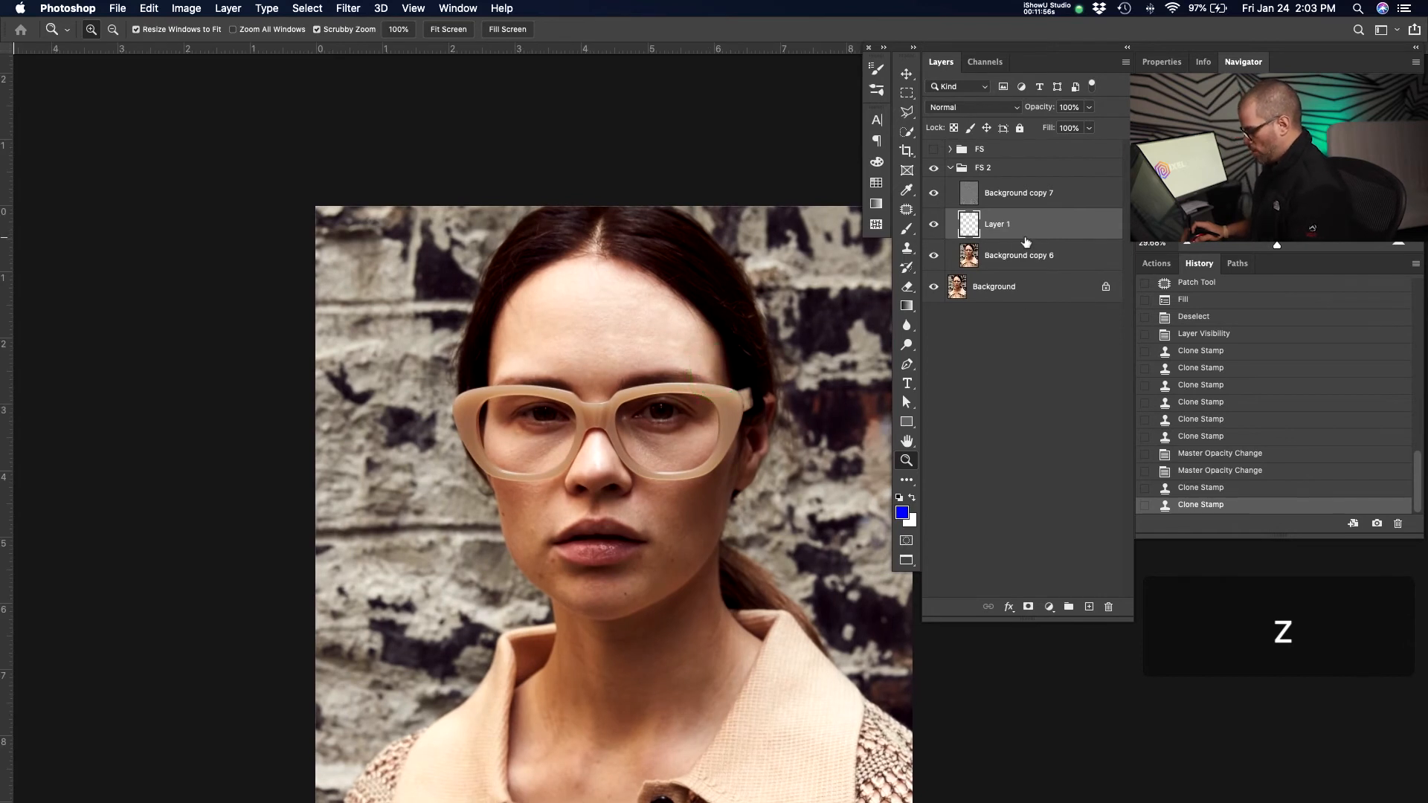
{"action": "left_click", "coordinate": [1046, 197]}
{"action": "key", "text": "j"}
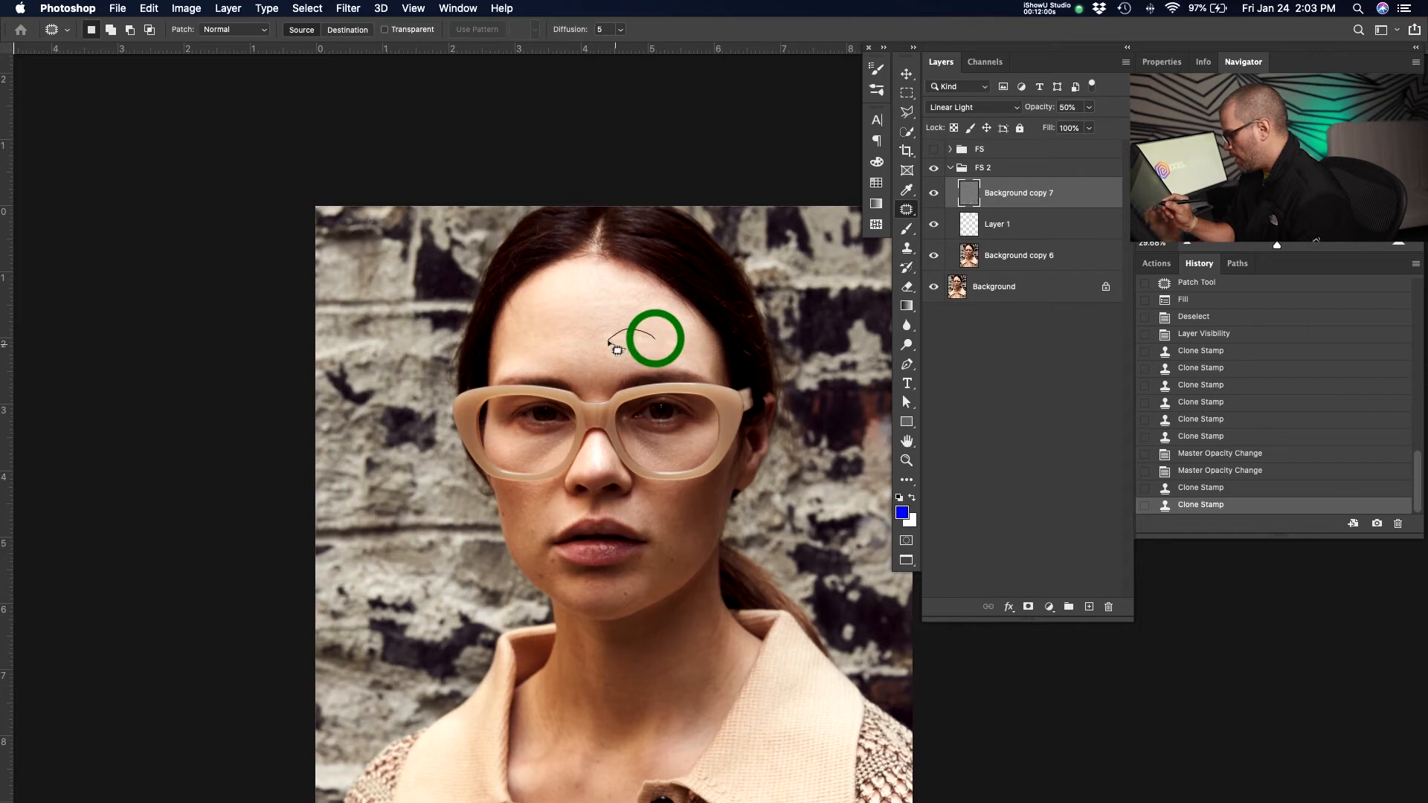
{"action": "mouse_move", "coordinate": [680, 358]}
{"action": "left_mouse_down"}
{"action": "mouse_move", "coordinate": [659, 338]}
{"action": "mouse_move", "coordinate": [674, 327]}
{"action": "left_mouse_up"}
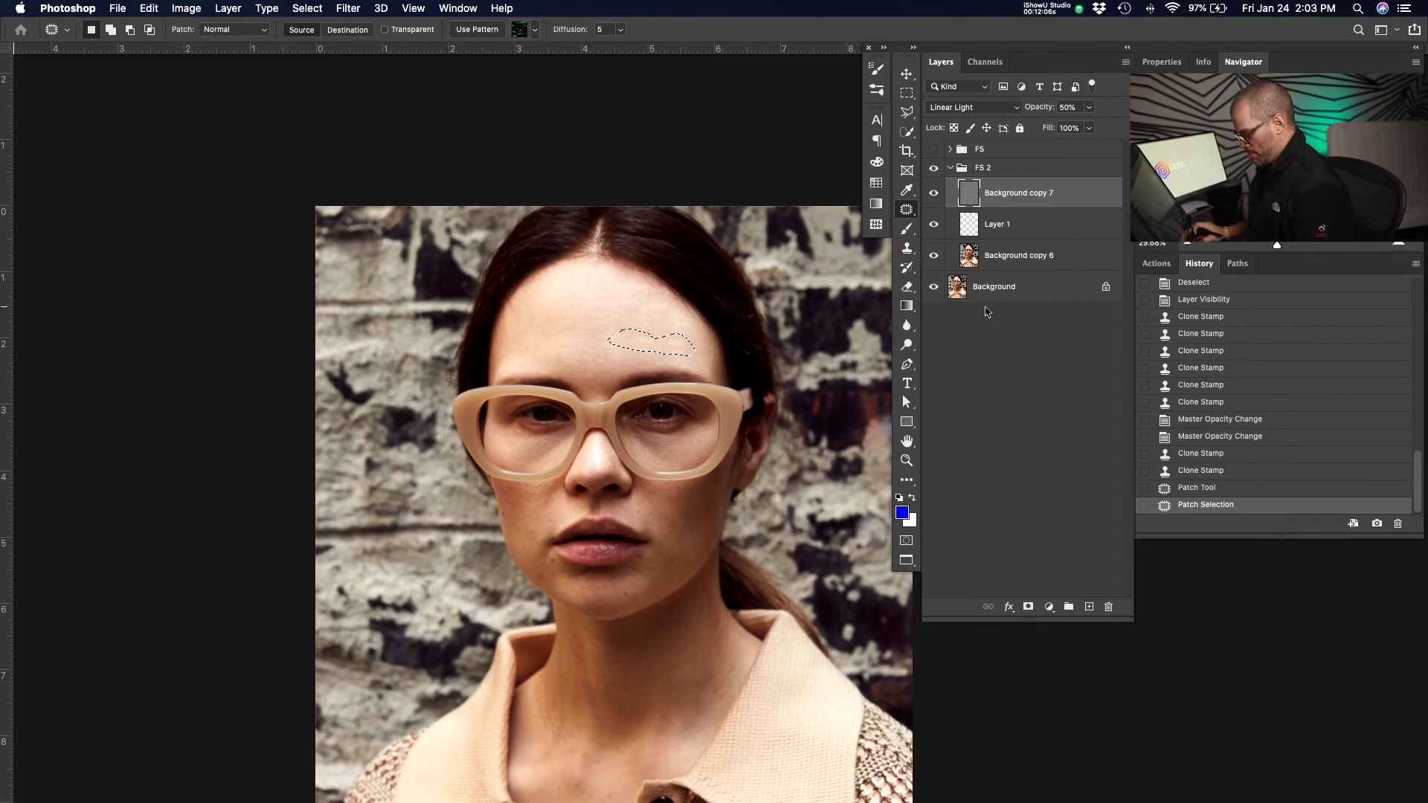
{"action": "key", "text": "super+d"}
Select Layer 1 and clone over small forehead spots with the Clone Stamp.
{"action": "key", "text": "s"}
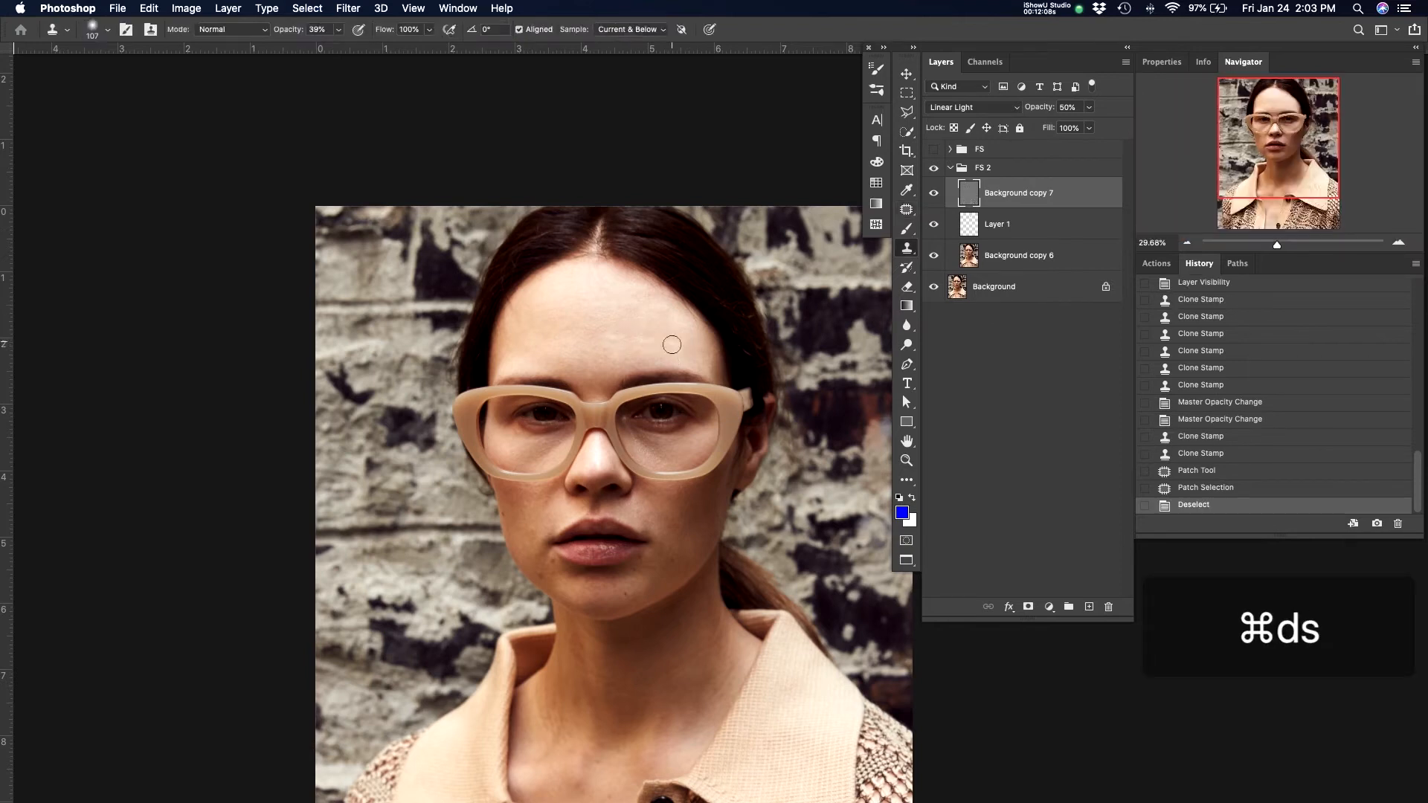
{"action": "left_click", "coordinate": [1023, 225]}
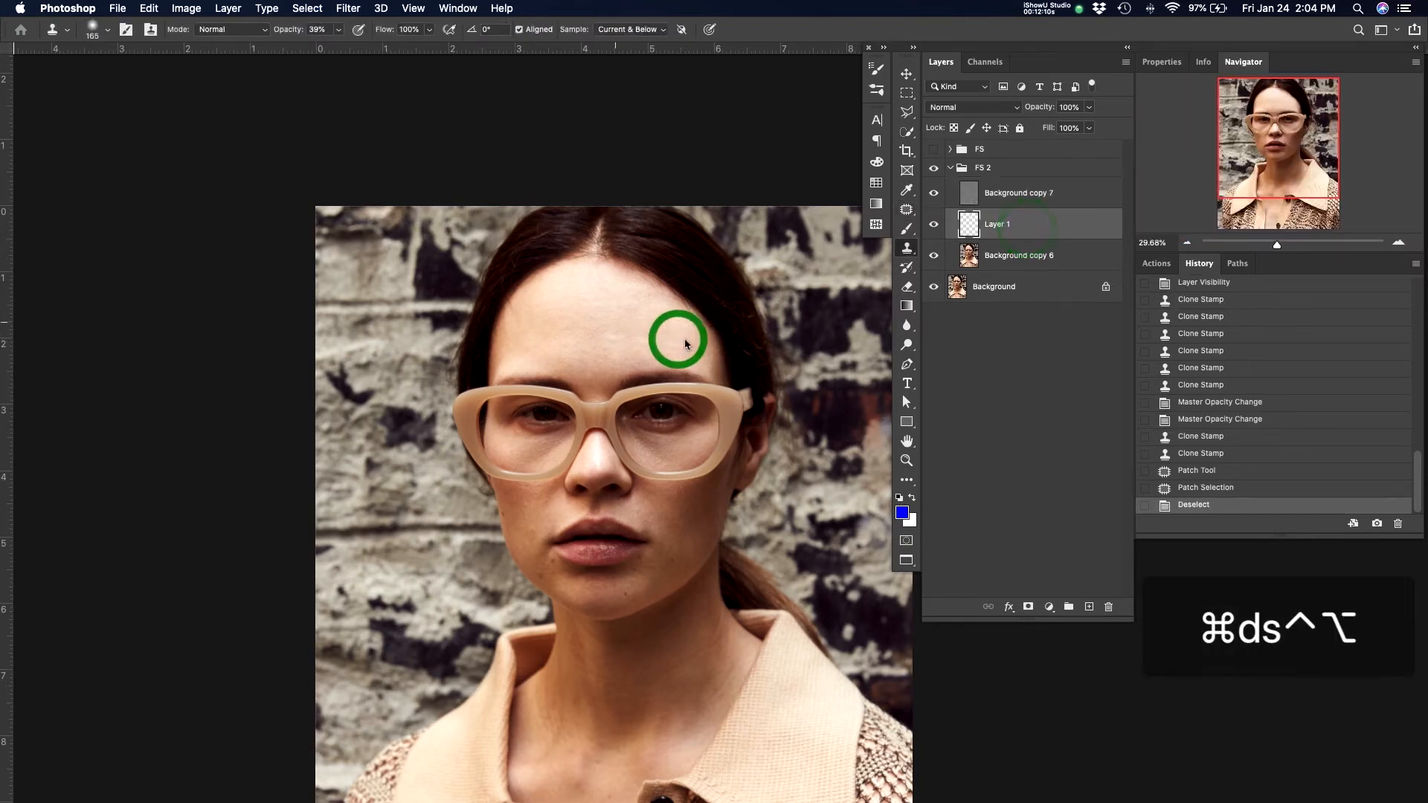
{"action": "left_click", "coordinate": [609, 320], "text": "alt"}
{"action": "left_click", "coordinate": [616, 334]}
{"action": "left_click", "coordinate": [653, 340]}
{"action": "left_click", "coordinate": [678, 345]}
{"action": "left_click", "coordinate": [660, 343]}
{"action": "left_click", "coordinate": [641, 342]}
{"action": "key", "text": "space"}
{"action": "left_click_drag", "start_coordinate": [703, 342], "coordinate": [706, 340]}
Toggle the Background layer's visibility repeatedly to compare the retouching.
{"action": "left_click", "coordinate": [939, 290], "text": "alt"}
{"action": "left_click", "coordinate": [939, 290], "text": "alt"}
{"action": "left_click", "coordinate": [939, 290], "text": "alt"}
{"action": "left_click", "coordinate": [939, 291], "text": "alt"}
{"action": "left_click", "coordinate": [938, 291], "text": "alt"}
{"action": "left_click", "coordinate": [939, 290], "text": "alt"}
{"action": "left_click", "coordinate": [939, 291], "text": "alt"}
{"action": "left_click", "coordinate": [939, 290], "text": "alt"}
{"action": "left_click", "coordinate": [939, 291], "text": "alt"}
{"action": "left_click", "coordinate": [939, 290], "text": "alt"}
{"action": "left_click", "coordinate": [939, 290], "text": "alt"}
{"action": "left_click", "coordinate": [939, 290], "text": "alt"}
{"action": "left_click", "coordinate": [939, 291], "text": "alt"}
Select Background copy 7 and outline blemishes across the chin, cheeks and under the eyes with the Patch tool.
{"action": "key", "text": "space"}
{"action": "left_click_drag", "start_coordinate": [627, 329], "coordinate": [610, 305]}
{"action": "key", "text": "z"}
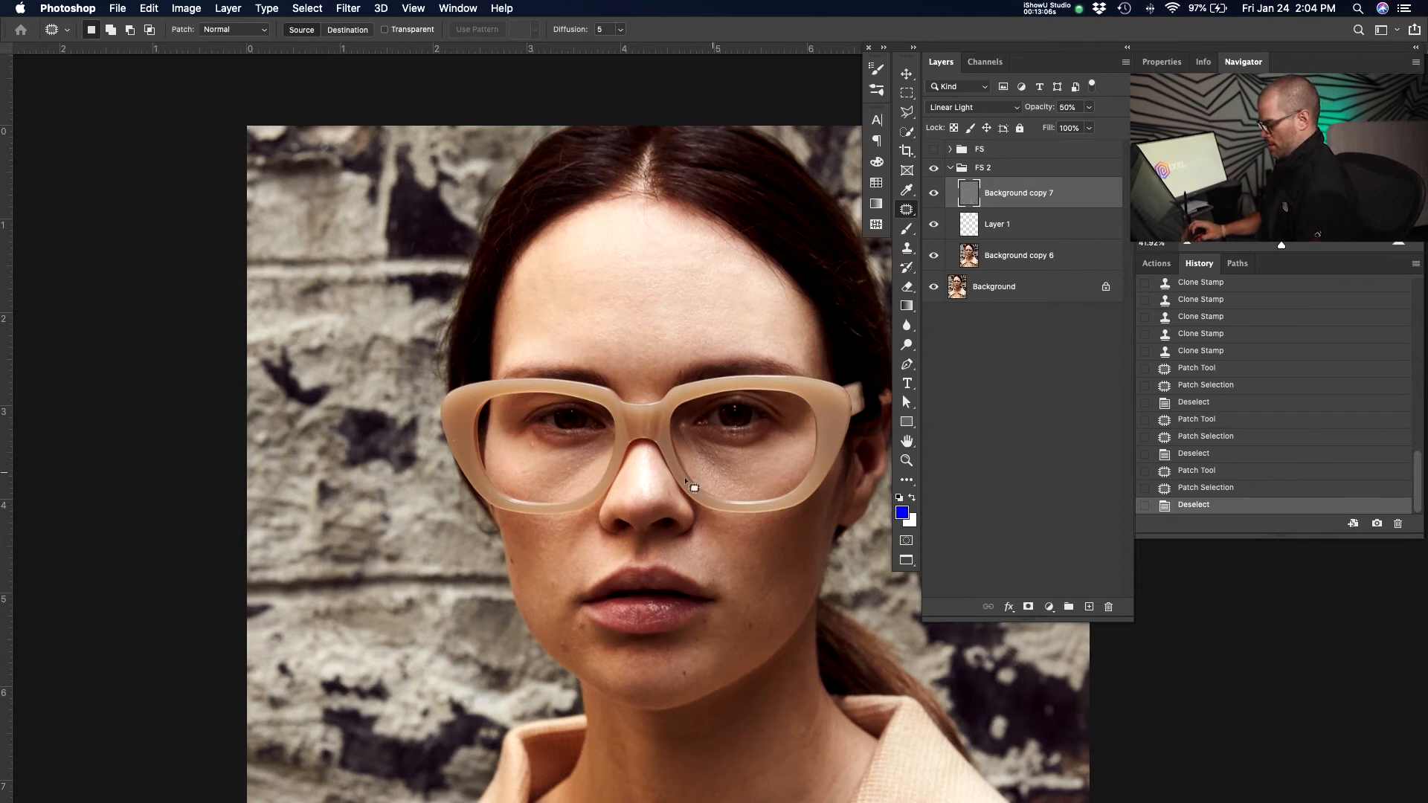
{"action": "left_click_drag", "start_coordinate": [788, 414], "coordinate": [687, 397]}
{"action": "key", "text": "z"}
{"action": "mouse_move", "coordinate": [699, 335]}
{"action": "left_mouse_down"}
{"action": "mouse_move", "coordinate": [676, 335]}
{"action": "mouse_move", "coordinate": [699, 336]}
{"action": "left_mouse_up"}
{"action": "left_click_drag", "start_coordinate": [590, 334], "coordinate": [618, 328]}
{"action": "left_click_drag", "start_coordinate": [619, 327], "coordinate": [651, 367]}
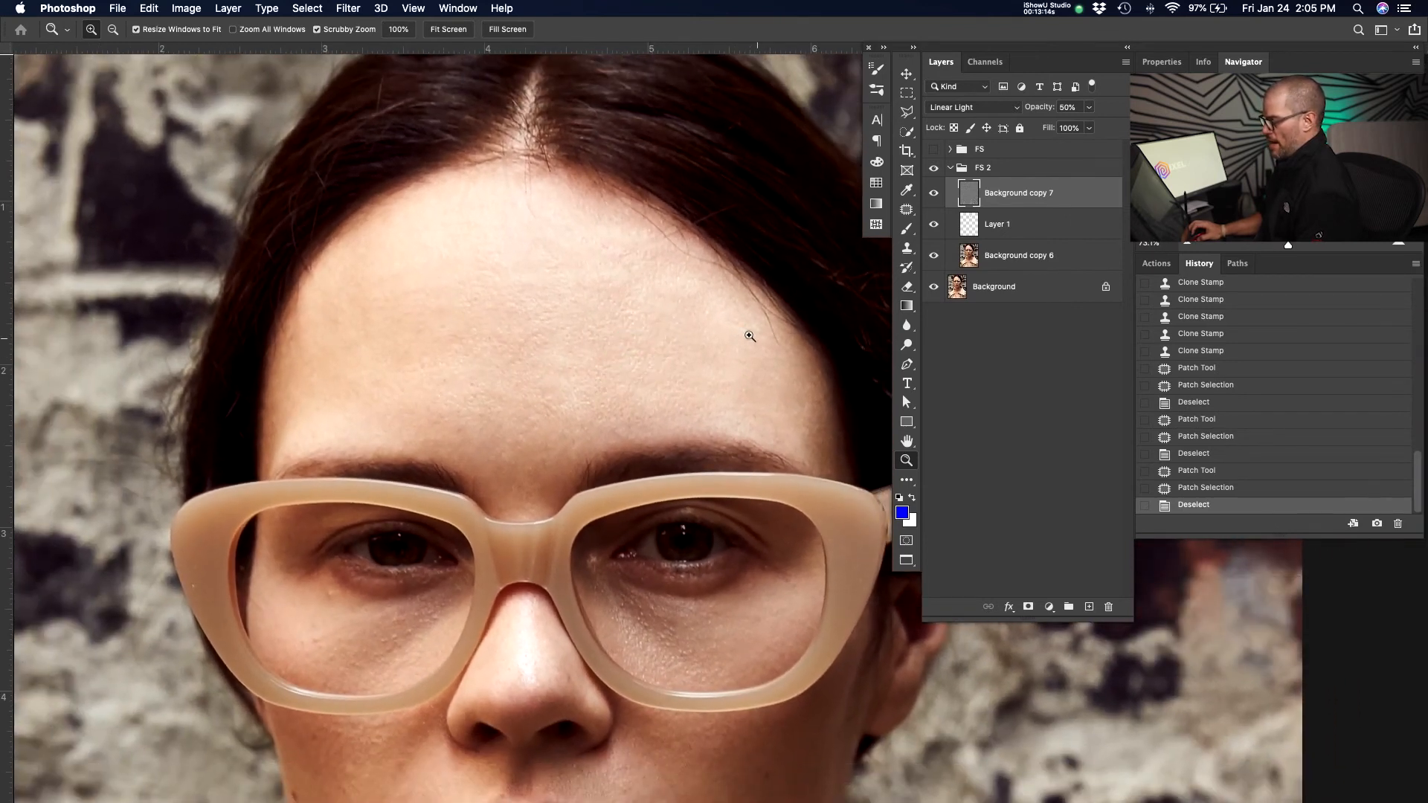
{"action": "left_click_drag", "start_coordinate": [644, 277], "coordinate": [633, 433]}
{"action": "left_click", "coordinate": [1011, 224]}
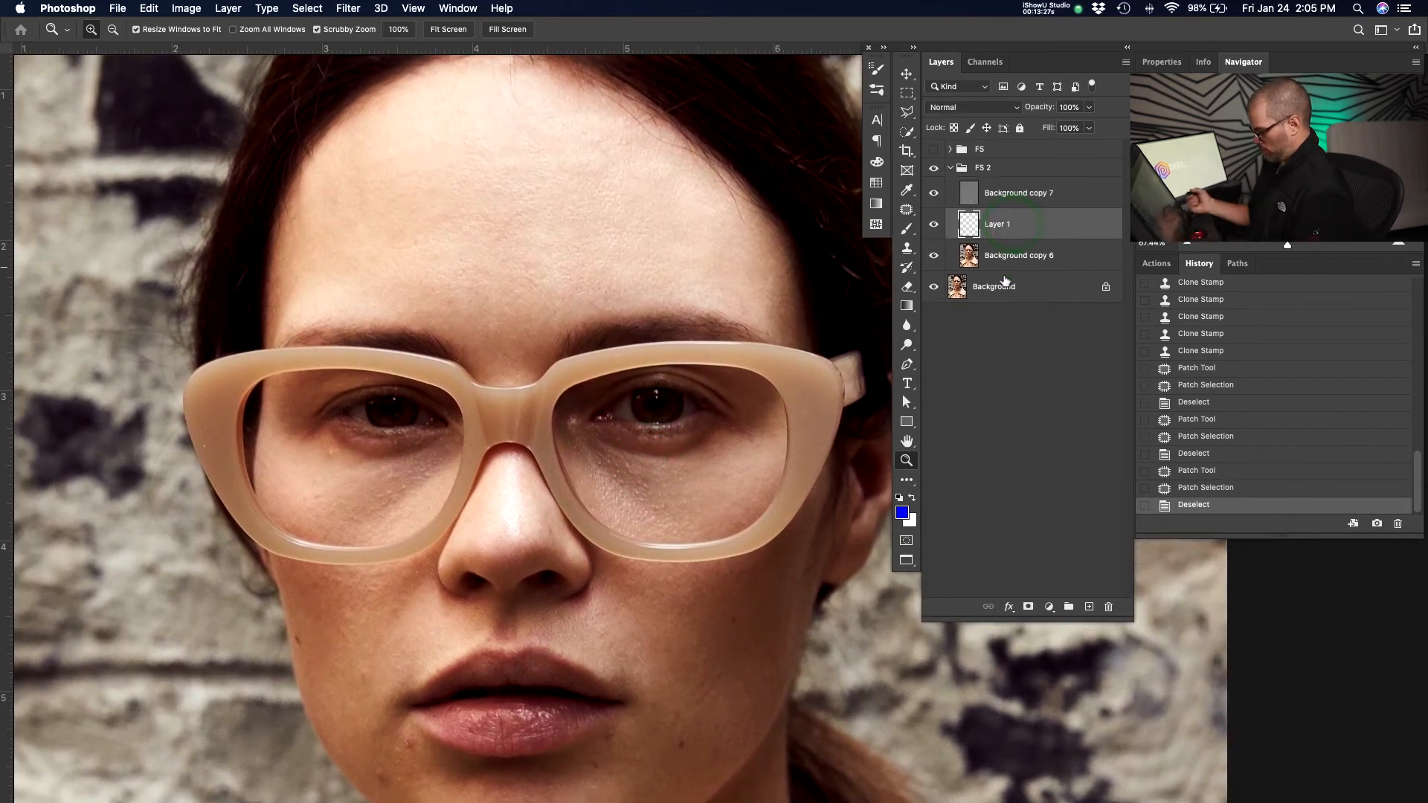
{"action": "left_click", "coordinate": [1030, 195]}
{"action": "key", "text": "j"}
{"action": "left_click_drag", "start_coordinate": [747, 596], "coordinate": [768, 436]}
{"action": "left_click_drag", "start_coordinate": [725, 554], "coordinate": [718, 547]}
{"action": "mouse_move", "coordinate": [711, 554]}
{"action": "left_mouse_down"}
{"action": "mouse_move", "coordinate": [684, 574]}
{"action": "mouse_move", "coordinate": [701, 595]}
{"action": "left_mouse_up"}
{"action": "left_click_drag", "start_coordinate": [668, 604], "coordinate": [658, 610]}
{"action": "left_click_drag", "start_coordinate": [642, 584], "coordinate": [634, 592]}
{"action": "left_click_drag", "start_coordinate": [632, 605], "coordinate": [617, 627]}
{"action": "left_click_drag", "start_coordinate": [615, 671], "coordinate": [596, 677]}
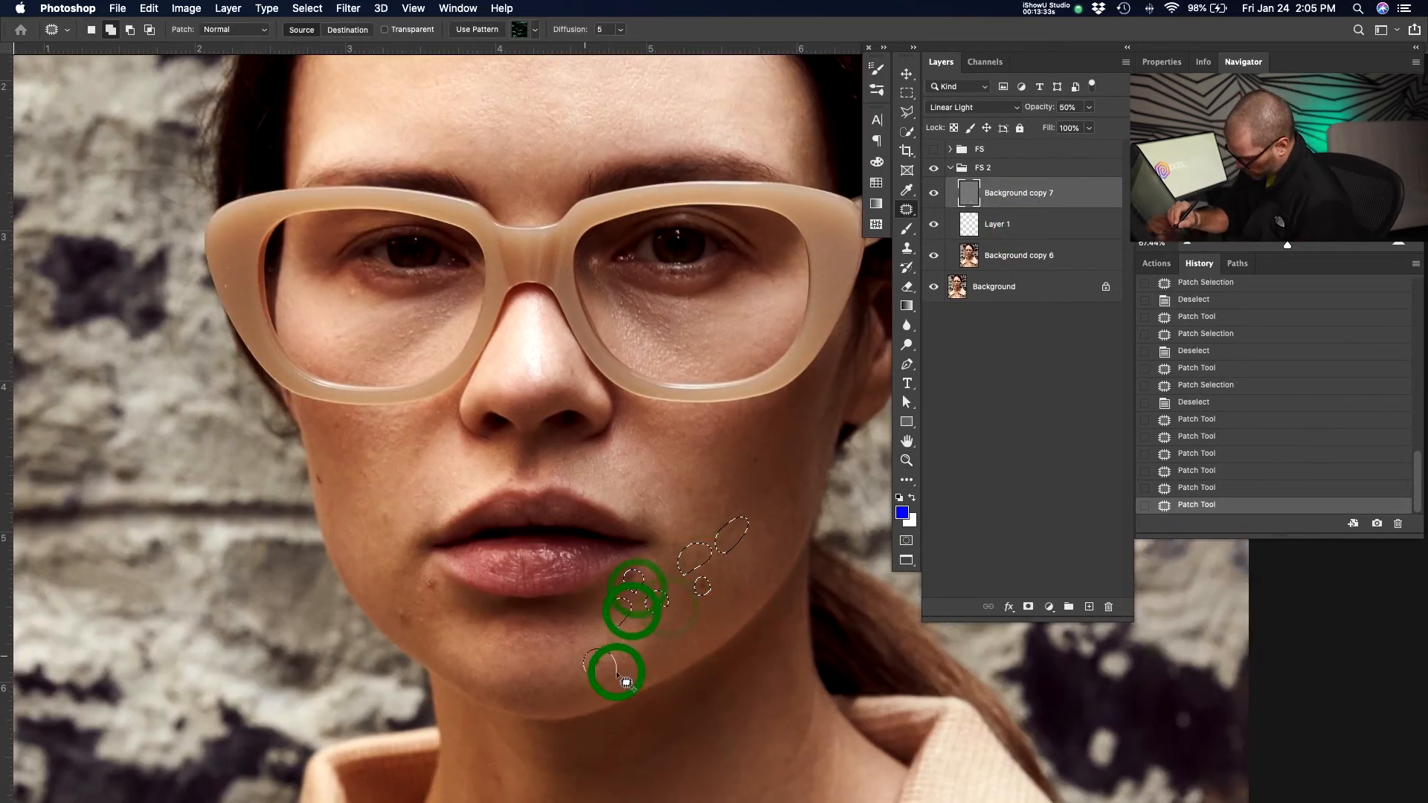
{"action": "left_click_drag", "start_coordinate": [390, 523], "coordinate": [394, 527]}
{"action": "left_click_drag", "start_coordinate": [427, 456], "coordinate": [419, 466]}
{"action": "left_click_drag", "start_coordinate": [372, 468], "coordinate": [379, 474]}
{"action": "left_click_drag", "start_coordinate": [403, 428], "coordinate": [403, 433]}
{"action": "left_click_drag", "start_coordinate": [377, 425], "coordinate": [320, 456]}
{"action": "left_click_drag", "start_coordinate": [325, 478], "coordinate": [334, 489]}
{"action": "left_click_drag", "start_coordinate": [407, 336], "coordinate": [425, 334]}
{"action": "left_click_drag", "start_coordinate": [357, 293], "coordinate": [283, 313]}
{"action": "left_click_drag", "start_coordinate": [229, 269], "coordinate": [225, 291]}
{"action": "left_click_drag", "start_coordinate": [476, 138], "coordinate": [439, 161]}
{"action": "left_click_drag", "start_coordinate": [573, 367], "coordinate": [566, 380]}
{"action": "left_click_drag", "start_coordinate": [517, 479], "coordinate": [511, 491]}
{"action": "mouse_move", "coordinate": [583, 449]}
{"action": "left_mouse_down"}
{"action": "mouse_move", "coordinate": [577, 461]}
{"action": "mouse_move", "coordinate": [614, 437]}
{"action": "left_mouse_up"}
{"action": "mouse_move", "coordinate": [764, 452]}
{"action": "left_mouse_down"}
{"action": "mouse_move", "coordinate": [766, 592]}
{"action": "mouse_move", "coordinate": [821, 450]}
{"action": "left_mouse_up"}
{"action": "left_click_drag", "start_coordinate": [811, 450], "coordinate": [806, 466]}
{"action": "left_click_drag", "start_coordinate": [809, 420], "coordinate": [781, 446]}
{"action": "left_click_drag", "start_coordinate": [536, 638], "coordinate": [537, 646]}
{"action": "left_click_drag", "start_coordinate": [561, 638], "coordinate": [547, 645]}
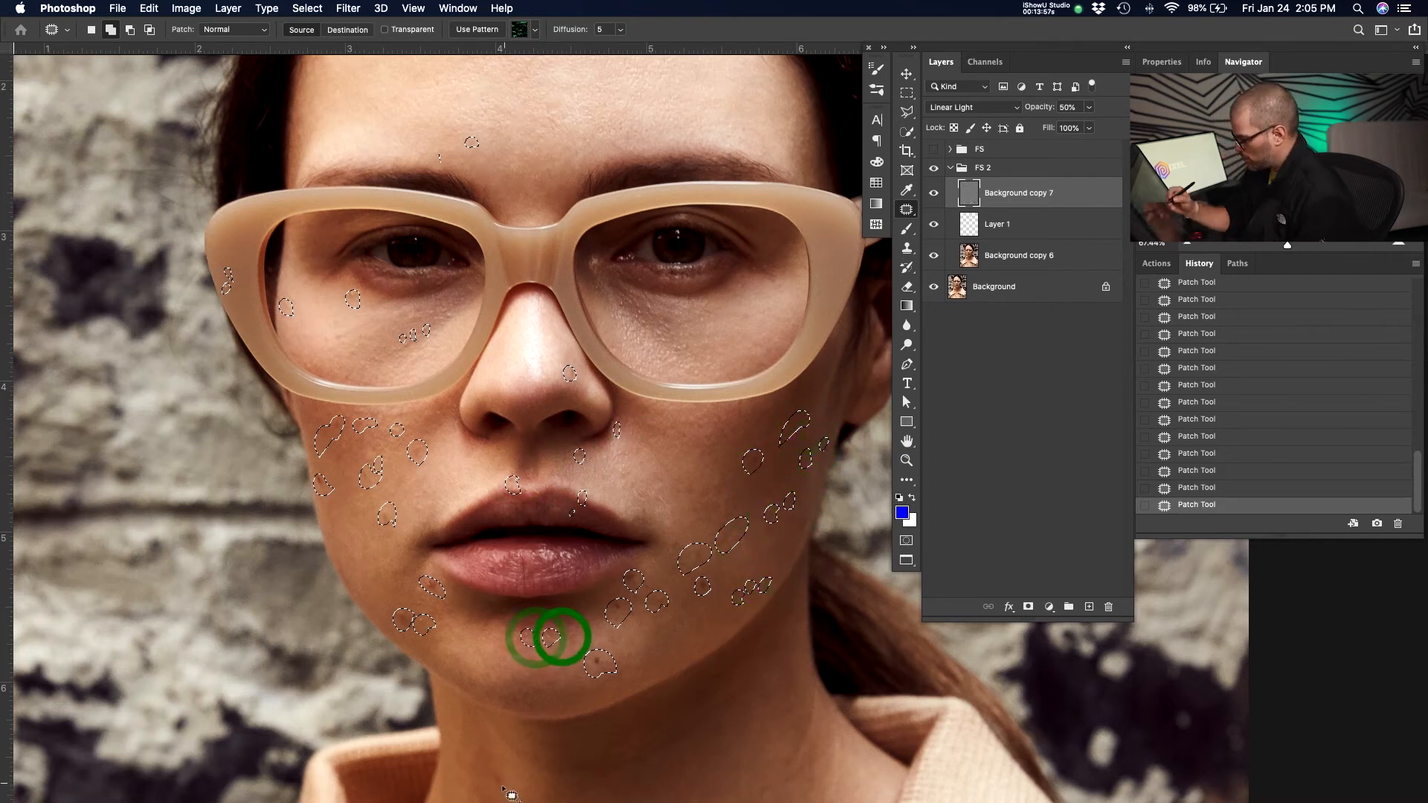
Add blemishes on the jaw, neck and lower face to the Patch tool selection.
{"action": "left_click_drag", "start_coordinate": [506, 773], "coordinate": [513, 782]}
{"action": "left_click_drag", "start_coordinate": [702, 652], "coordinate": [714, 618]}
{"action": "left_click_drag", "start_coordinate": [694, 312], "coordinate": [677, 299]}
{"action": "left_click_drag", "start_coordinate": [656, 280], "coordinate": [657, 277]}
{"action": "left_click_drag", "start_coordinate": [652, 271], "coordinate": [647, 278]}
{"action": "mouse_move", "coordinate": [641, 256]}
{"action": "left_mouse_down"}
{"action": "mouse_move", "coordinate": [636, 272]}
{"action": "mouse_move", "coordinate": [618, 260]}
{"action": "left_mouse_up"}
{"action": "left_click_drag", "start_coordinate": [753, 253], "coordinate": [747, 266]}
{"action": "left_click_drag", "start_coordinate": [769, 232], "coordinate": [783, 250]}
{"action": "left_click_drag", "start_coordinate": [689, 324], "coordinate": [624, 321]}
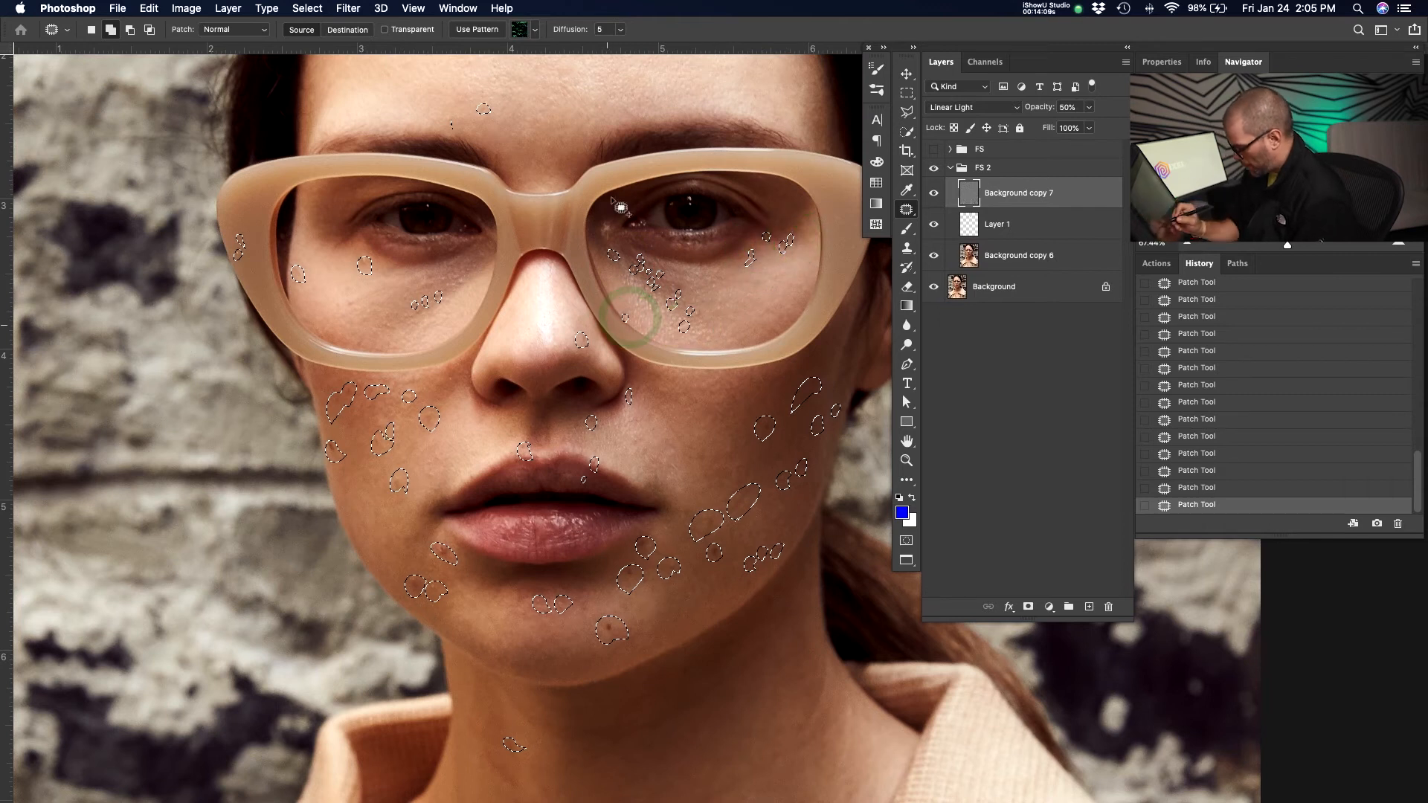
{"action": "left_click_drag", "start_coordinate": [717, 624], "coordinate": [716, 392]}
{"action": "mouse_move", "coordinate": [572, 518]}
{"action": "left_mouse_down"}
{"action": "mouse_move", "coordinate": [537, 484]}
{"action": "mouse_move", "coordinate": [567, 519]}
{"action": "left_mouse_up"}
{"action": "left_click_drag", "start_coordinate": [730, 406], "coordinate": [732, 415]}
{"action": "left_click_drag", "start_coordinate": [772, 368], "coordinate": [760, 378]}
{"action": "left_click_drag", "start_coordinate": [765, 553], "coordinate": [807, 511]}
{"action": "left_click_drag", "start_coordinate": [525, 736], "coordinate": [530, 746]}
{"action": "left_click_drag", "start_coordinate": [488, 728], "coordinate": [482, 750]}
{"action": "left_click_drag", "start_coordinate": [463, 660], "coordinate": [469, 698]}
{"action": "mouse_move", "coordinate": [442, 632]}
{"action": "left_mouse_down"}
{"action": "mouse_move", "coordinate": [451, 651]}
{"action": "mouse_move", "coordinate": [436, 687]}
{"action": "left_mouse_up"}
{"action": "left_click_drag", "start_coordinate": [503, 567], "coordinate": [461, 588]}
{"action": "left_click_drag", "start_coordinate": [681, 679], "coordinate": [700, 691]}
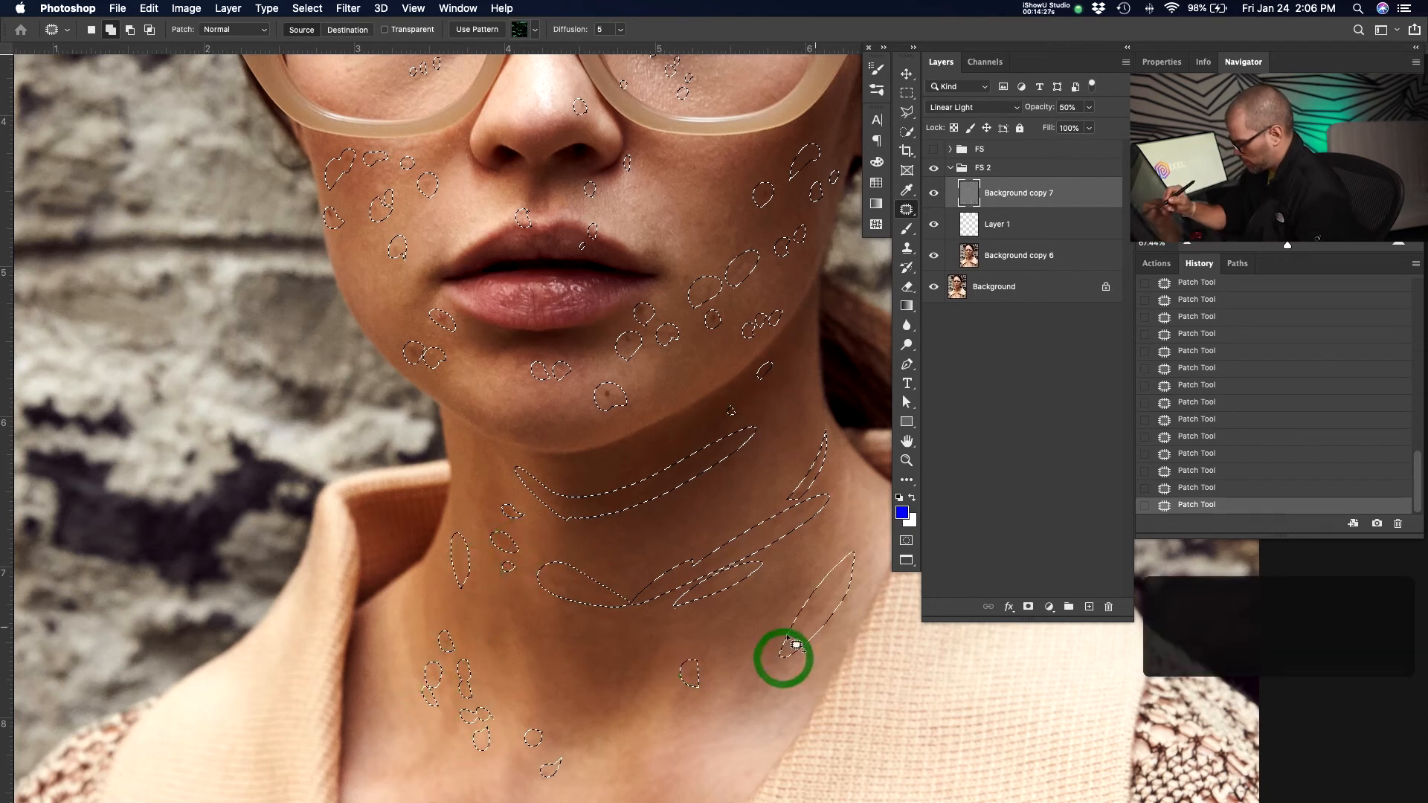
{"action": "left_click_drag", "start_coordinate": [781, 661], "coordinate": [753, 393]}
{"action": "left_click_drag", "start_coordinate": [530, 655], "coordinate": [605, 348]}
{"action": "left_click_drag", "start_coordinate": [523, 440], "coordinate": [518, 448]}
{"action": "left_click_drag", "start_coordinate": [590, 593], "coordinate": [580, 606]}
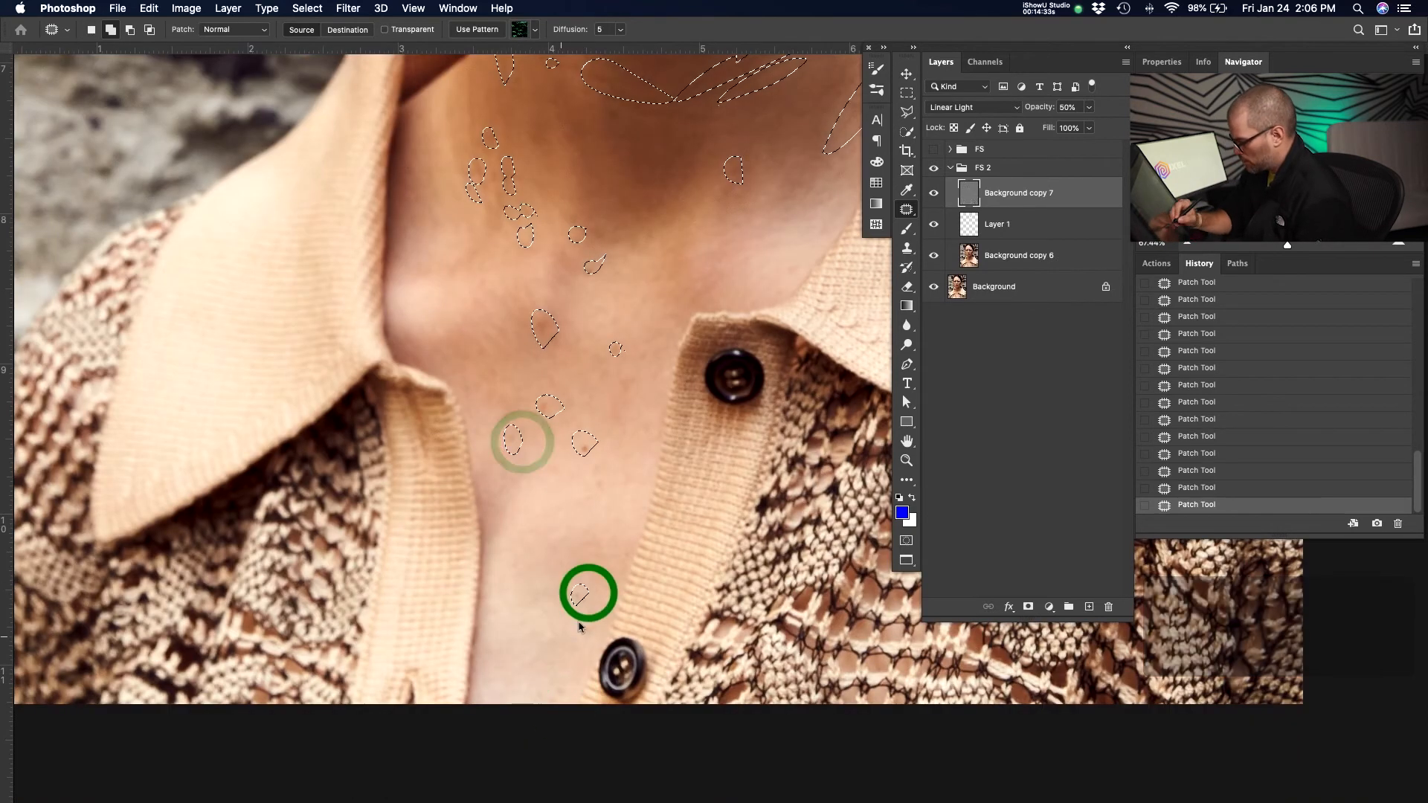
Add the chest blemishes to the selection and fill the whole selection on Background copy 7.
{"action": "left_click_drag", "start_coordinate": [609, 471], "coordinate": [582, 561]}
{"action": "left_click_drag", "start_coordinate": [648, 431], "coordinate": [625, 575]}
{"action": "left_click_drag", "start_coordinate": [558, 465], "coordinate": [560, 470]}
{"action": "left_click_drag", "start_coordinate": [578, 354], "coordinate": [574, 360]}
{"action": "left_click_drag", "start_coordinate": [607, 357], "coordinate": [579, 573]}
{"action": "left_click_drag", "start_coordinate": [605, 456], "coordinate": [597, 525]}
{"action": "left_click_drag", "start_coordinate": [494, 459], "coordinate": [514, 459]}
{"action": "left_click_drag", "start_coordinate": [533, 432], "coordinate": [541, 431]}
{"action": "left_click_drag", "start_coordinate": [553, 410], "coordinate": [548, 417]}
{"action": "left_click_drag", "start_coordinate": [694, 414], "coordinate": [670, 469]}
{"action": "left_click_drag", "start_coordinate": [580, 303], "coordinate": [574, 319]}
{"action": "left_click_drag", "start_coordinate": [593, 280], "coordinate": [609, 312]}
{"action": "left_click_drag", "start_coordinate": [386, 247], "coordinate": [342, 392]}
{"action": "key", "text": "shift+BackSpace"}
{"action": "key", "text": "Return"}
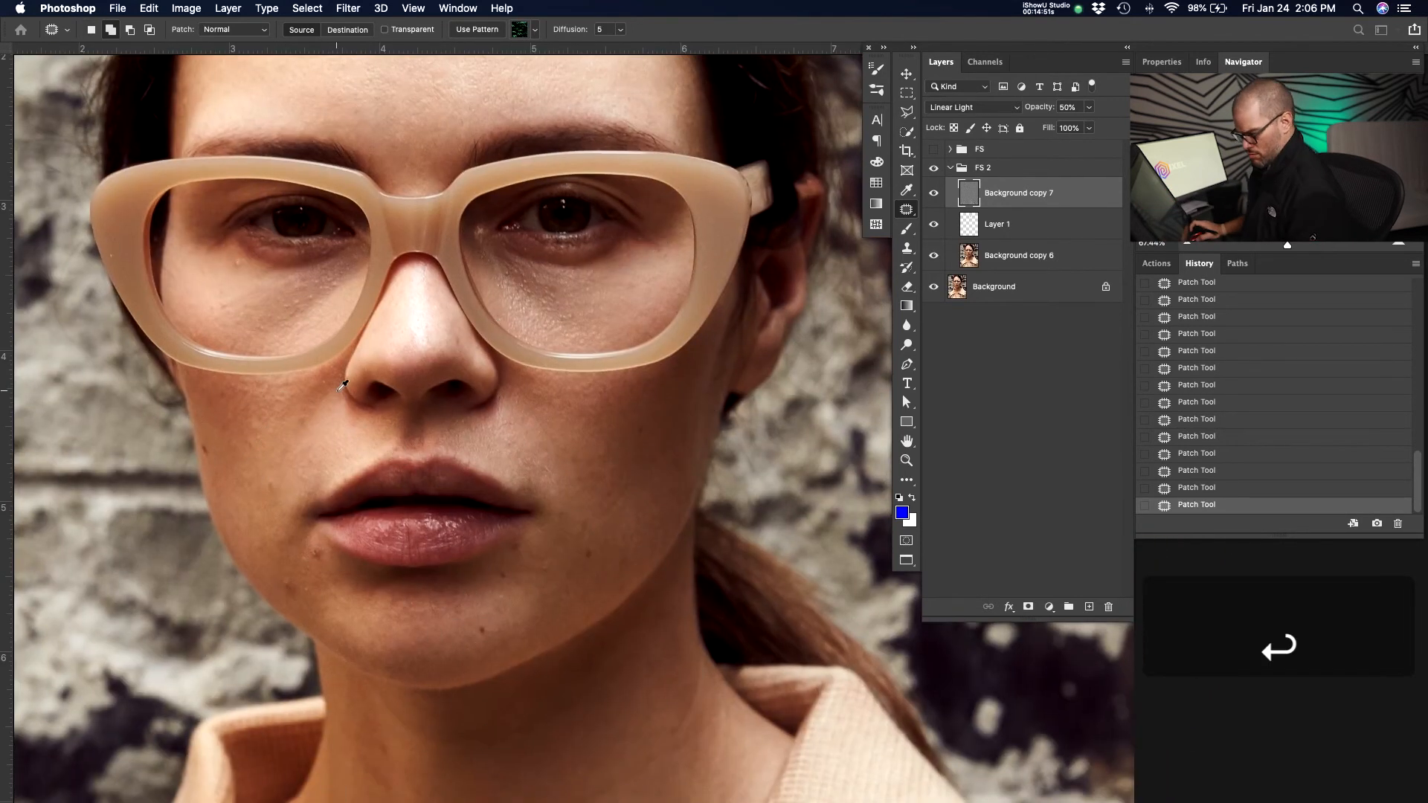
Restore the blemish selection, fill it on Background copy 6 as well, and deselect.
{"action": "key", "text": "ctrl+d"}
{"action": "key", "text": "z"}
{"action": "left_click_drag", "start_coordinate": [650, 389], "coordinate": [617, 391]}
{"action": "key", "text": "ctrl+z"}
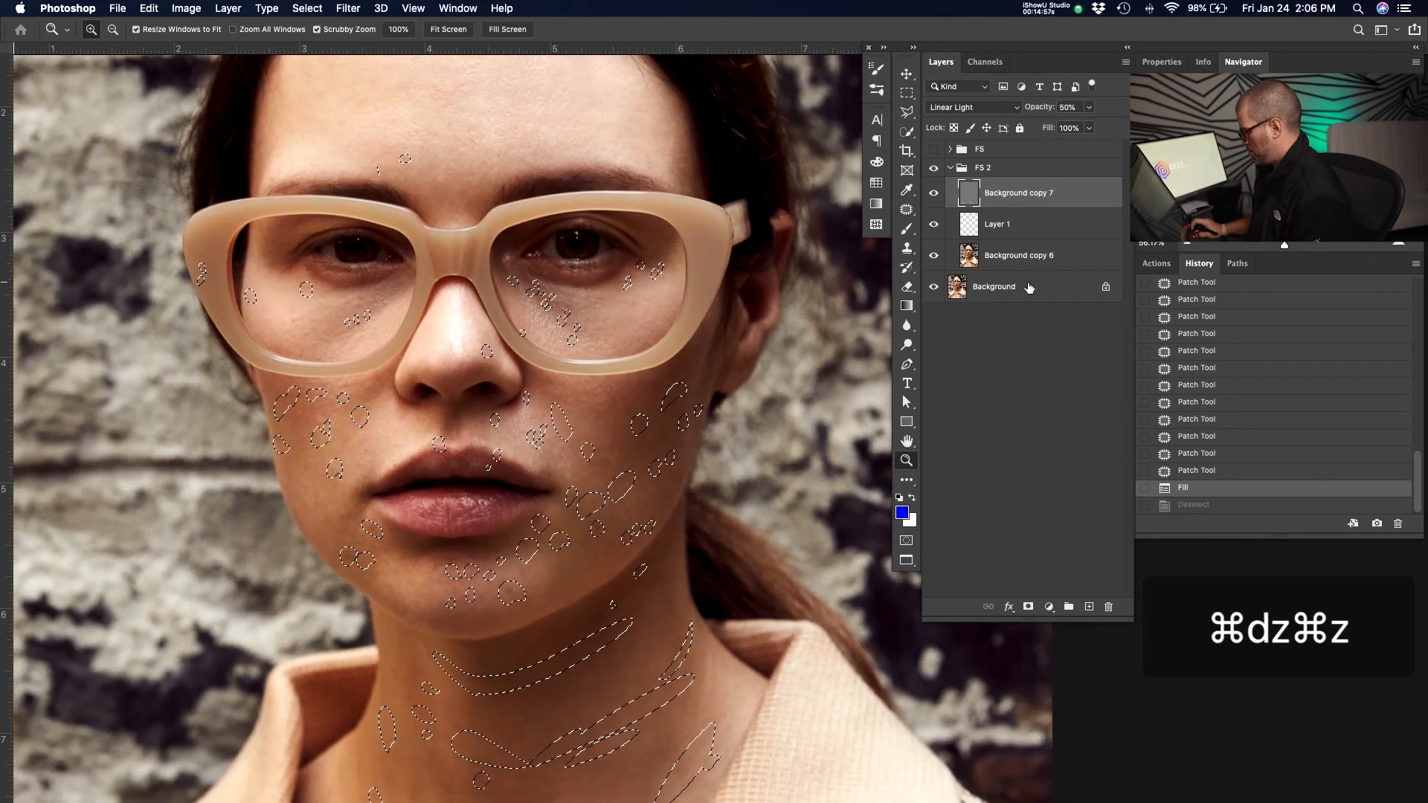
{"action": "left_click", "coordinate": [1015, 255]}
{"action": "key", "text": "Return"}
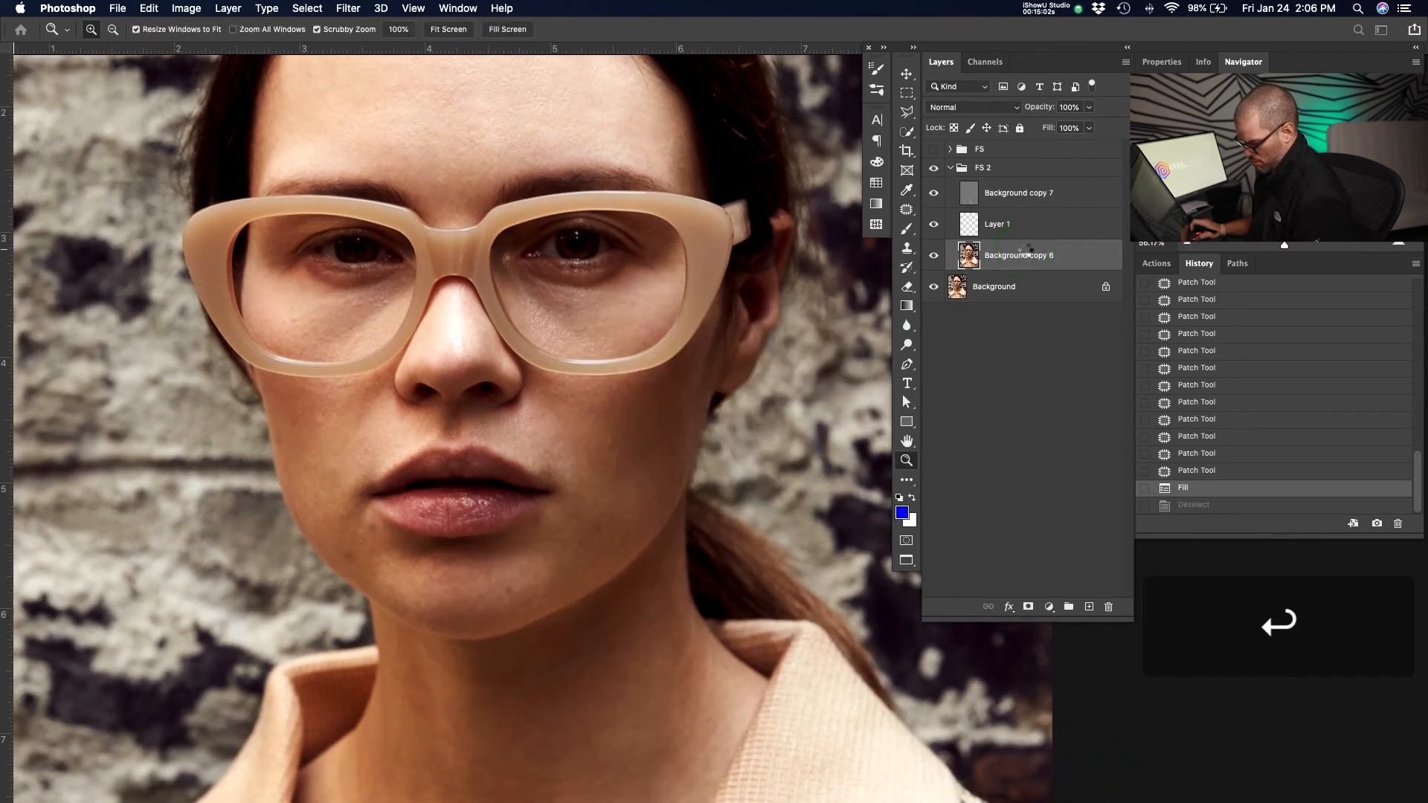
{"action": "left_click_drag", "start_coordinate": [521, 466], "coordinate": [504, 433]}
{"action": "left_click_drag", "start_coordinate": [646, 384], "coordinate": [623, 391]}
{"action": "left_click_drag", "start_coordinate": [633, 484], "coordinate": [616, 431]}
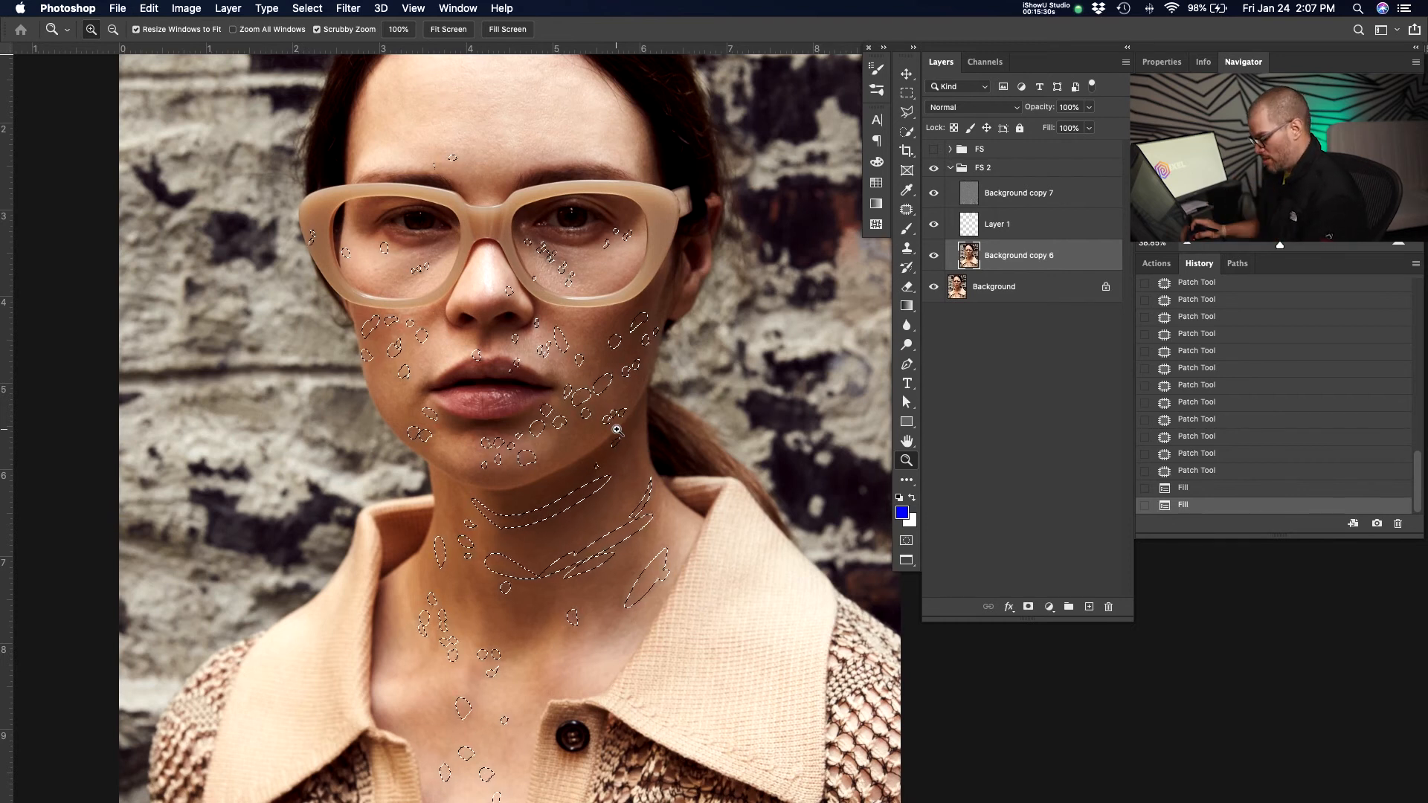
{"action": "key", "text": "super+d"}
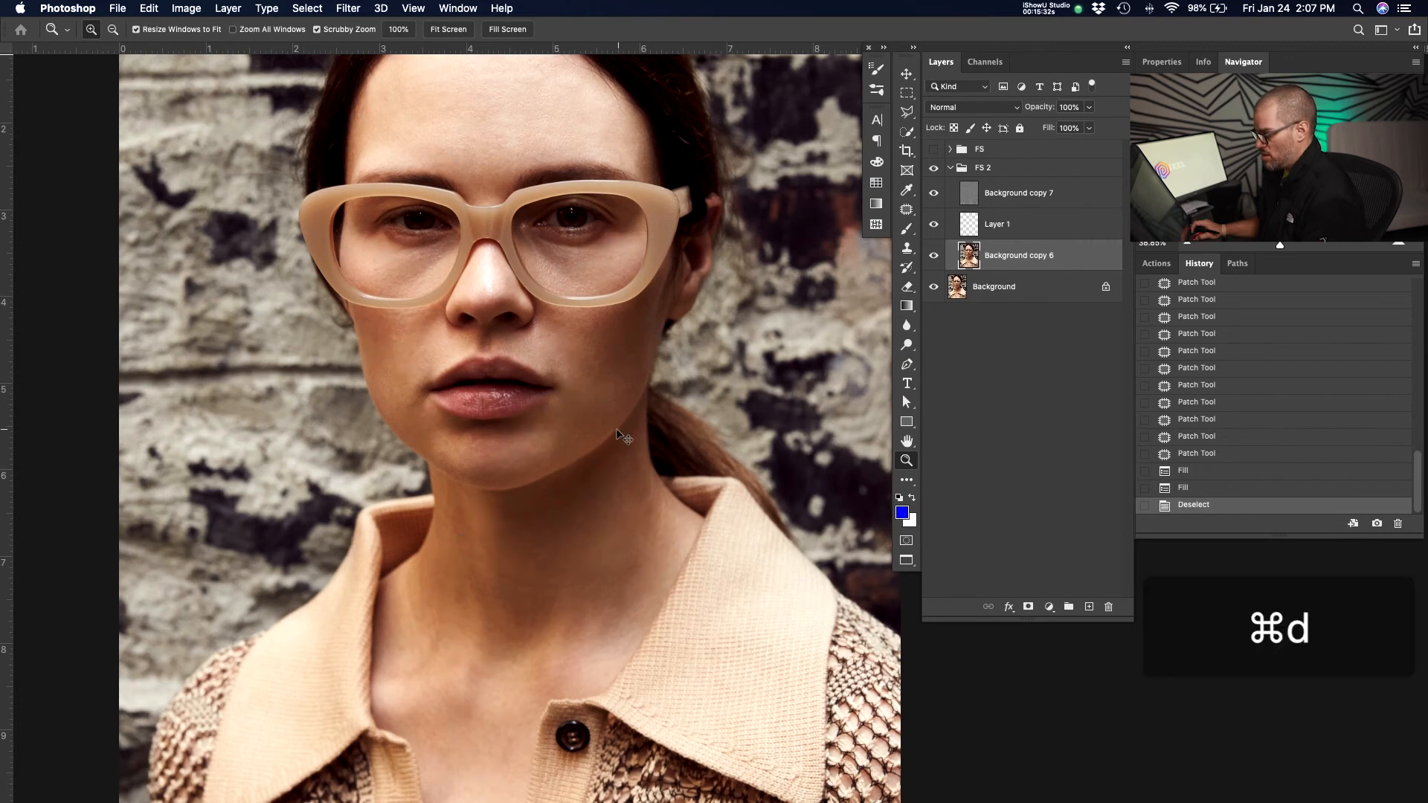
Switch the Background layer's visibility off and on repeatedly to compare before and after.
{"action": "left_click_drag", "start_coordinate": [675, 427], "coordinate": [641, 400]}
{"action": "left_click", "coordinate": [935, 294], "text": "alt"}
{"action": "left_click", "coordinate": [935, 294], "text": "alt"}
{"action": "left_click", "coordinate": [936, 294], "text": "alt"}
{"action": "left_click", "coordinate": [935, 294], "text": "alt"}
{"action": "left_click", "coordinate": [935, 294], "text": "alt"}
{"action": "left_click", "coordinate": [935, 293], "text": "alt"}
{"action": "left_click", "coordinate": [936, 294], "text": "alt"}
{"action": "left_click", "coordinate": [935, 294], "text": "alt"}
{"action": "left_click", "coordinate": [935, 294], "text": "alt"}
{"action": "left_click", "coordinate": [935, 294], "text": "alt"}
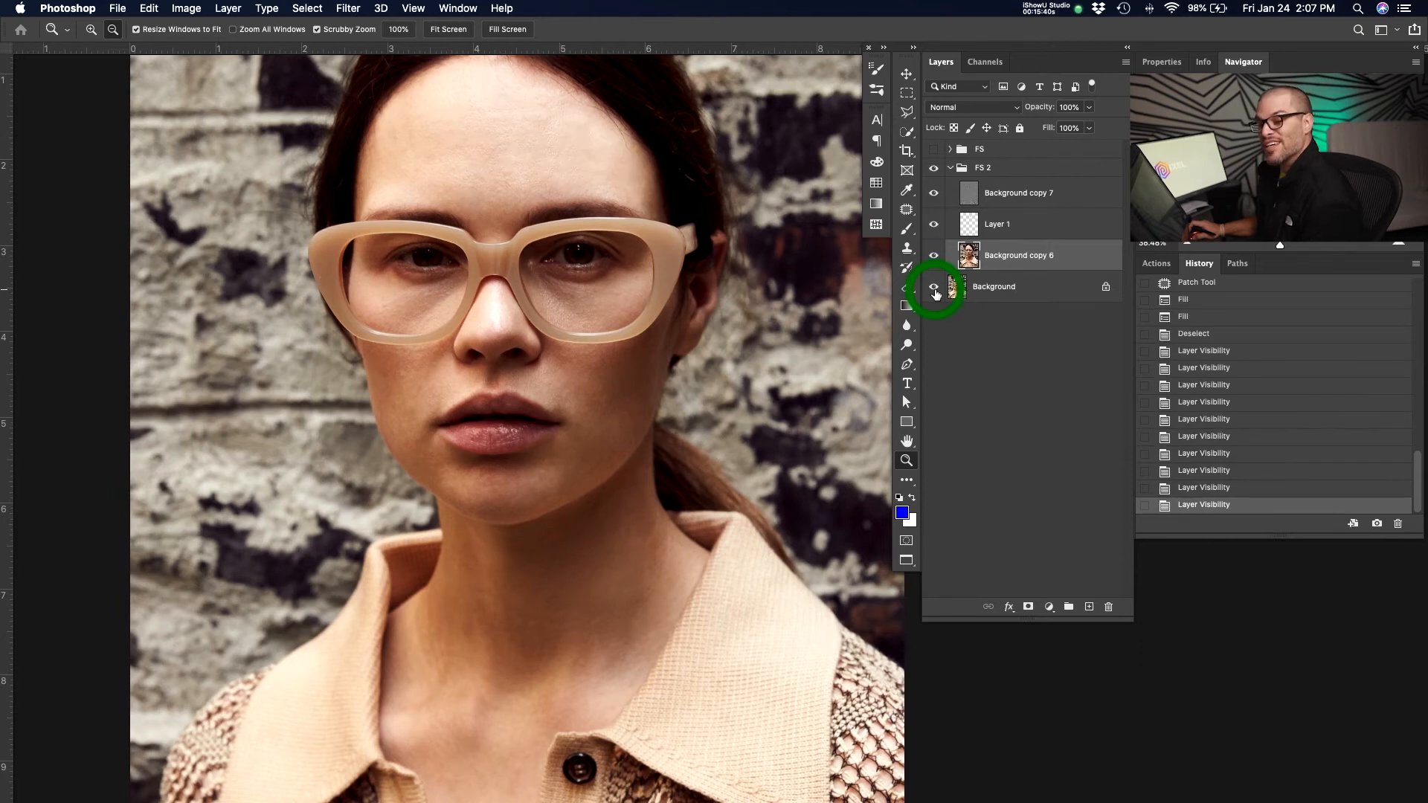
{"action": "left_click", "coordinate": [935, 294], "text": "alt"}
{"action": "left_click", "coordinate": [936, 294], "text": "alt"}
{"action": "left_click", "coordinate": [935, 294], "text": "alt"}
{"action": "left_click", "coordinate": [935, 294], "text": "alt"}
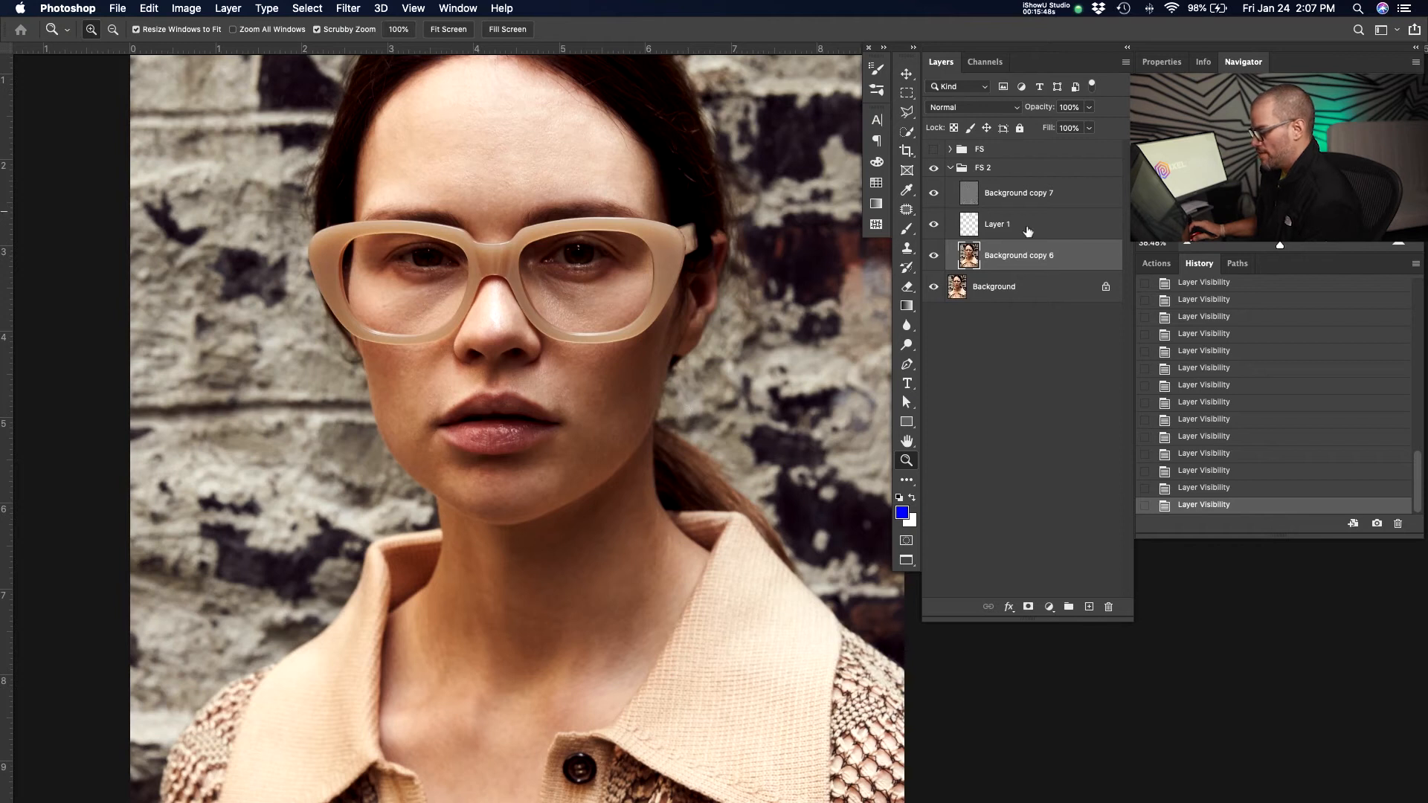
Merge Layer 1 down into Background copy 6.
{"action": "key", "text": "z"}
{"action": "left_click_drag", "start_coordinate": [577, 279], "coordinate": [584, 322]}
{"action": "key", "text": "space"}
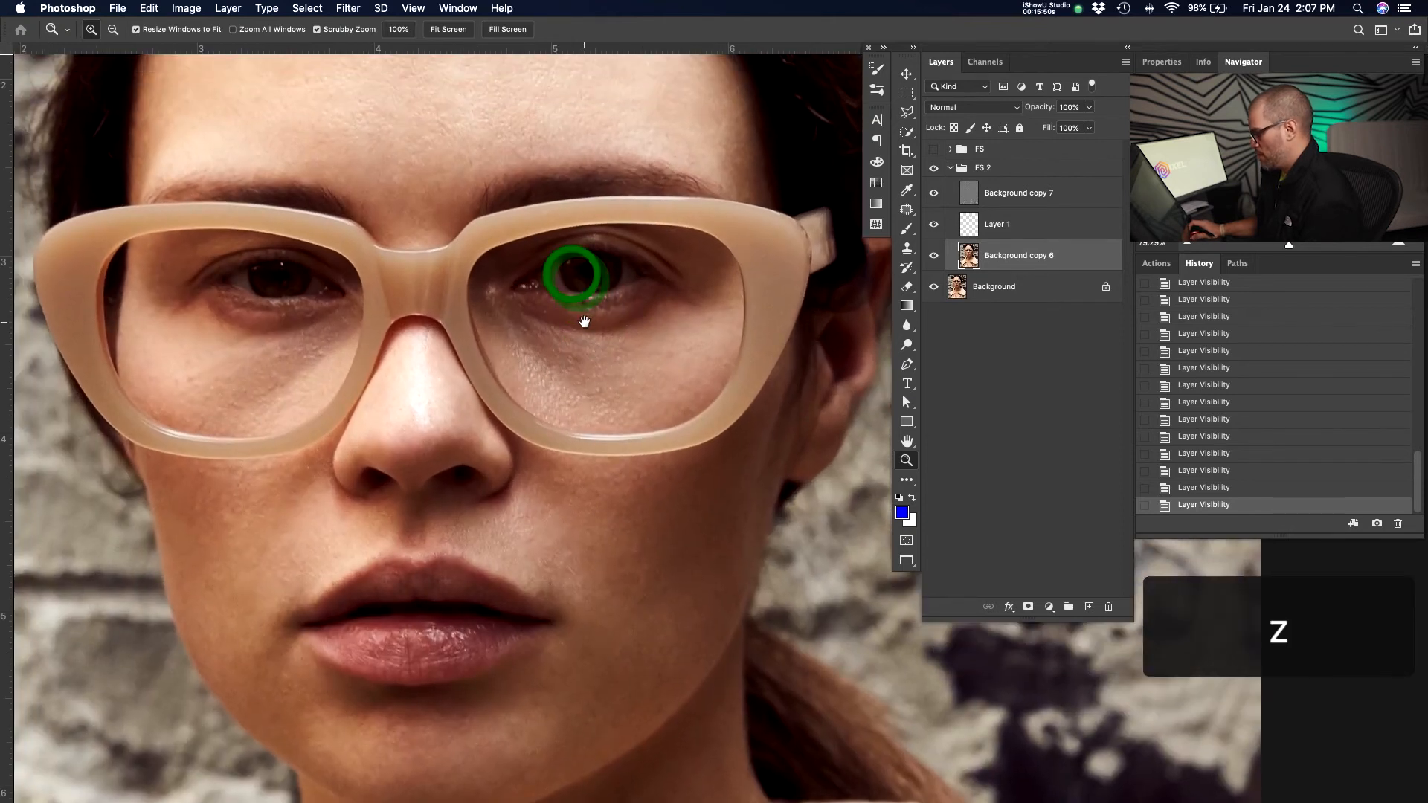
{"action": "left_click", "coordinate": [1048, 255]}
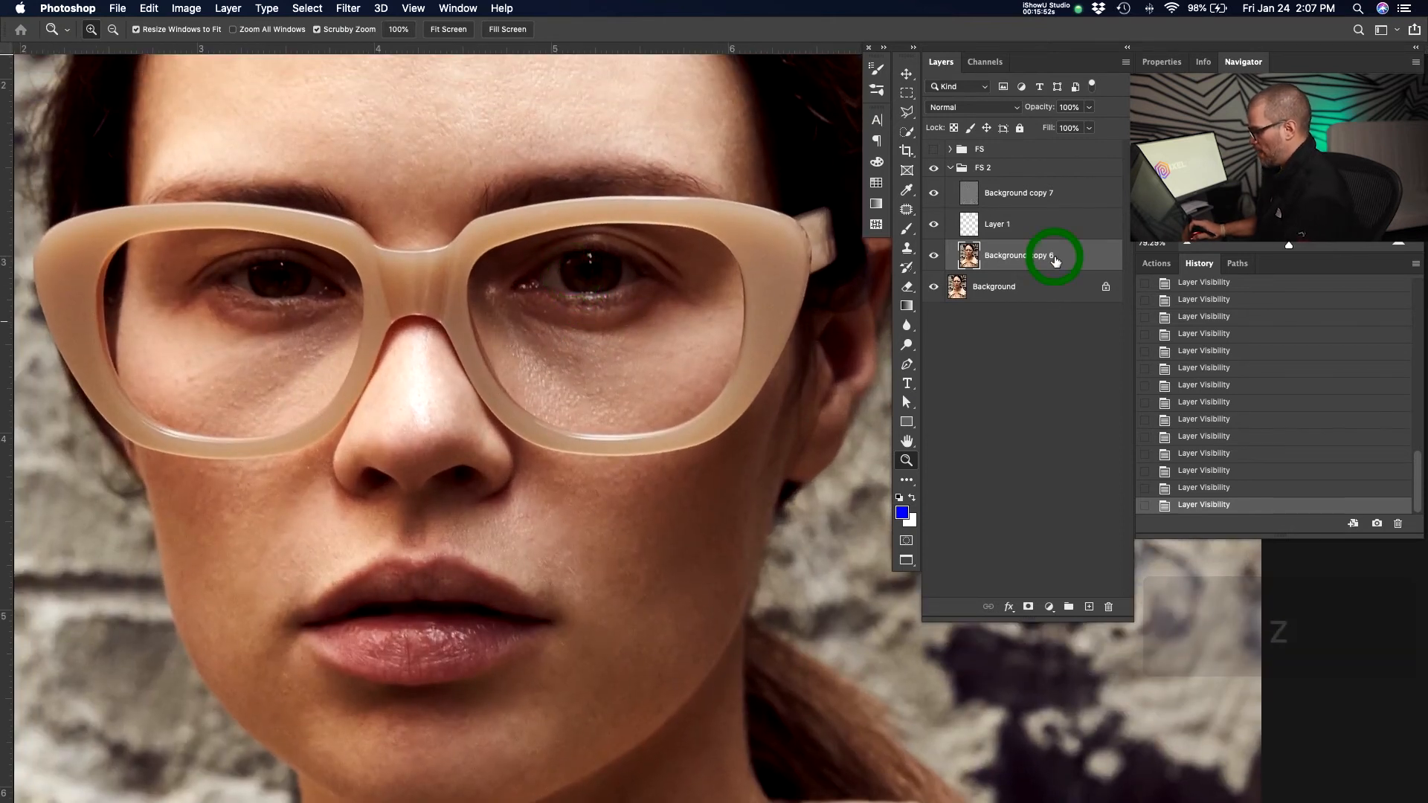
{"action": "left_click", "coordinate": [1023, 227]}
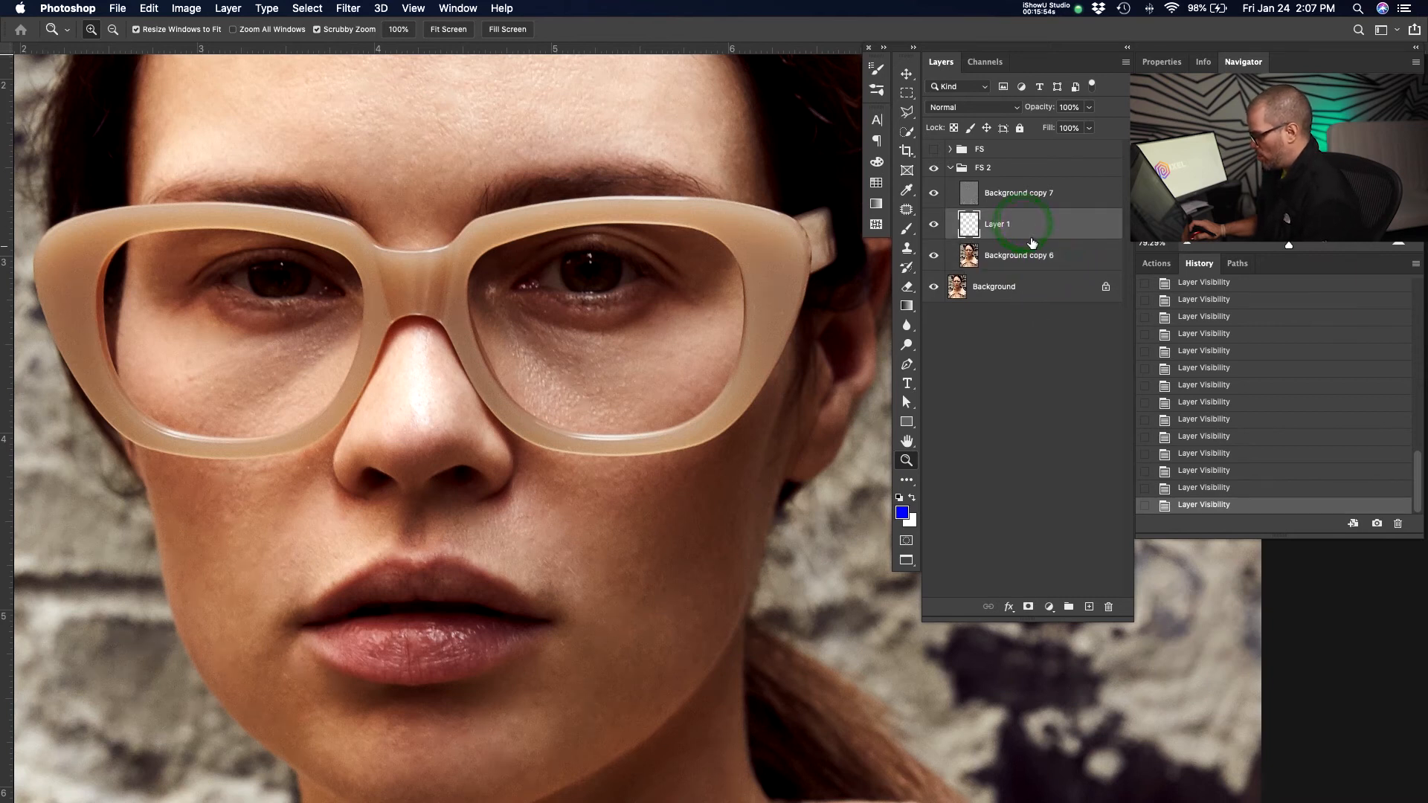
{"action": "key", "text": "super+e"}
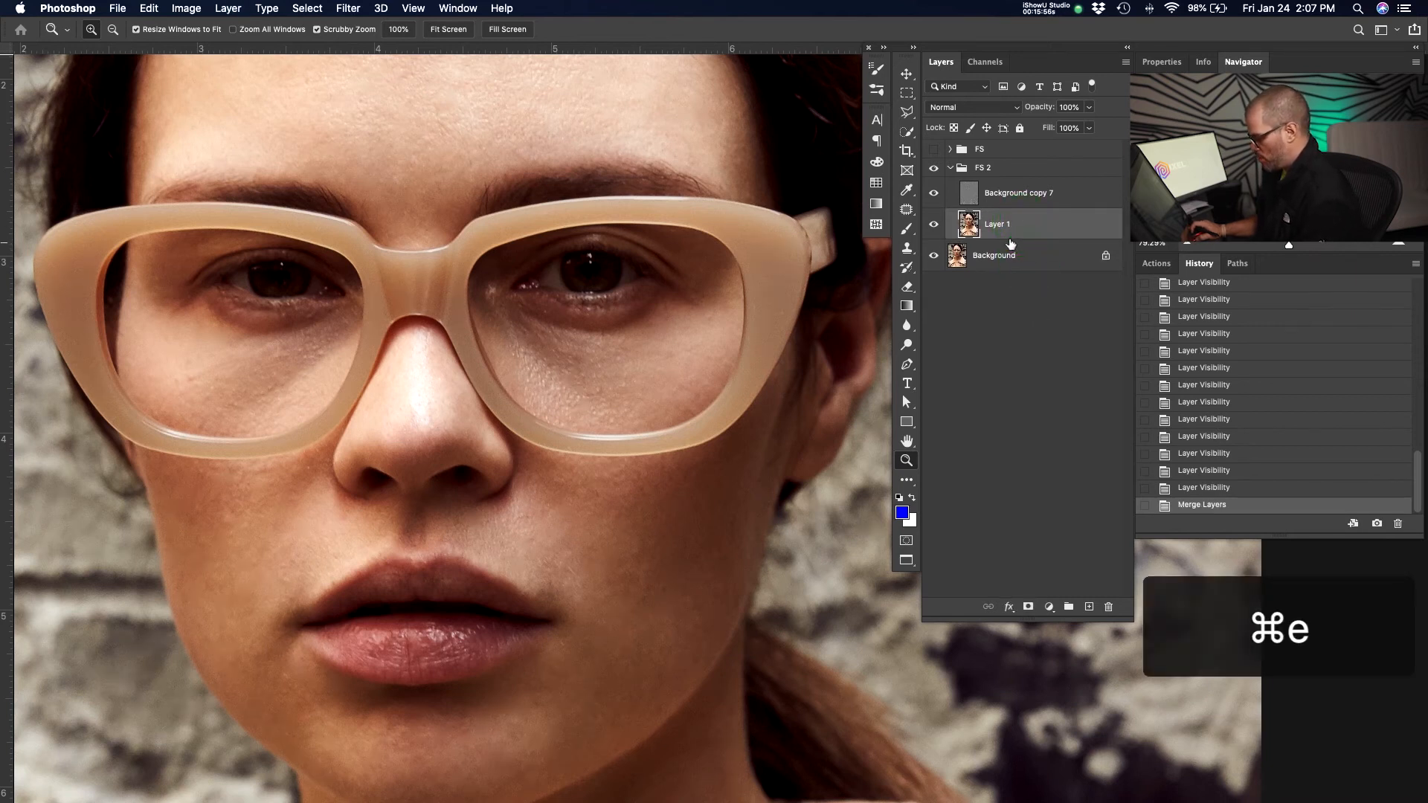
Hide Background copy 7 and patch the area under the subject's left eye on Layer 1.
{"action": "key", "text": "z"}
{"action": "left_click_drag", "start_coordinate": [548, 293], "coordinate": [617, 320]}
{"action": "key", "text": "j"}
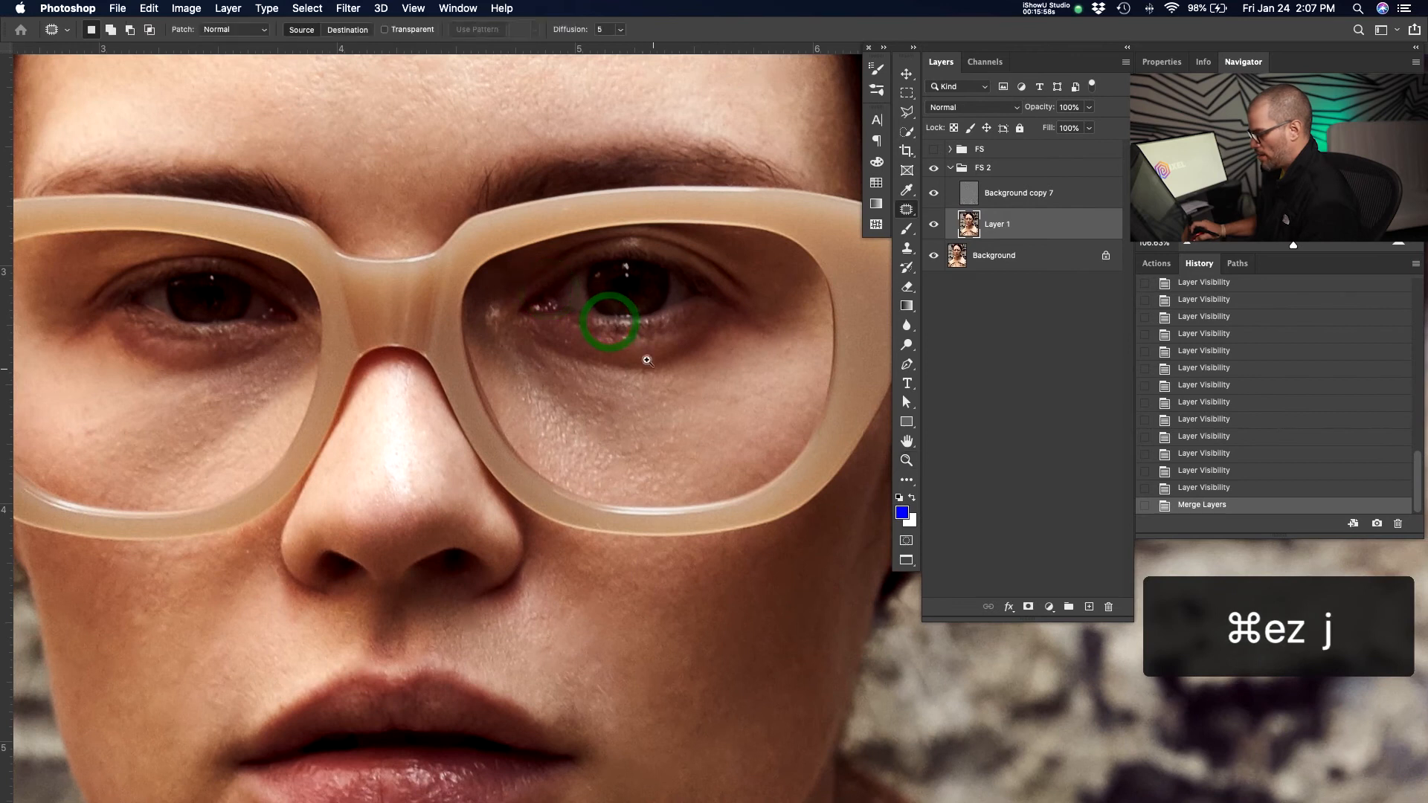
{"action": "left_click", "coordinate": [933, 224], "text": "alt"}
{"action": "key", "text": "z"}
{"action": "left_click_drag", "start_coordinate": [685, 315], "coordinate": [617, 345]}
{"action": "left_click_drag", "start_coordinate": [655, 298], "coordinate": [714, 328]}
{"action": "key", "text": "j"}
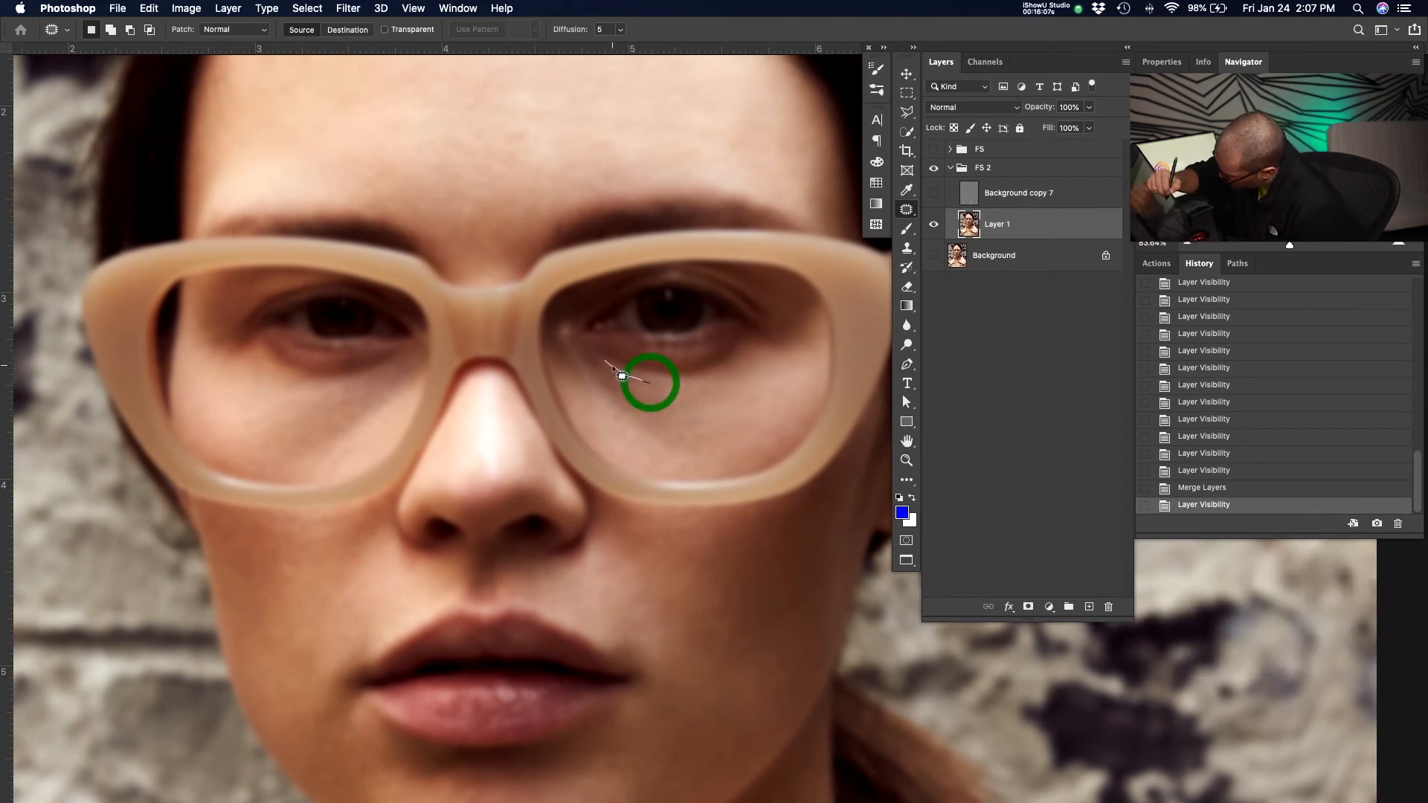
{"action": "mouse_move", "coordinate": [596, 413]}
{"action": "left_mouse_down"}
{"action": "mouse_move", "coordinate": [741, 469]}
{"action": "mouse_move", "coordinate": [724, 518]}
{"action": "mouse_move", "coordinate": [673, 246]}
{"action": "mouse_move", "coordinate": [685, 205]}
{"action": "left_mouse_up"}
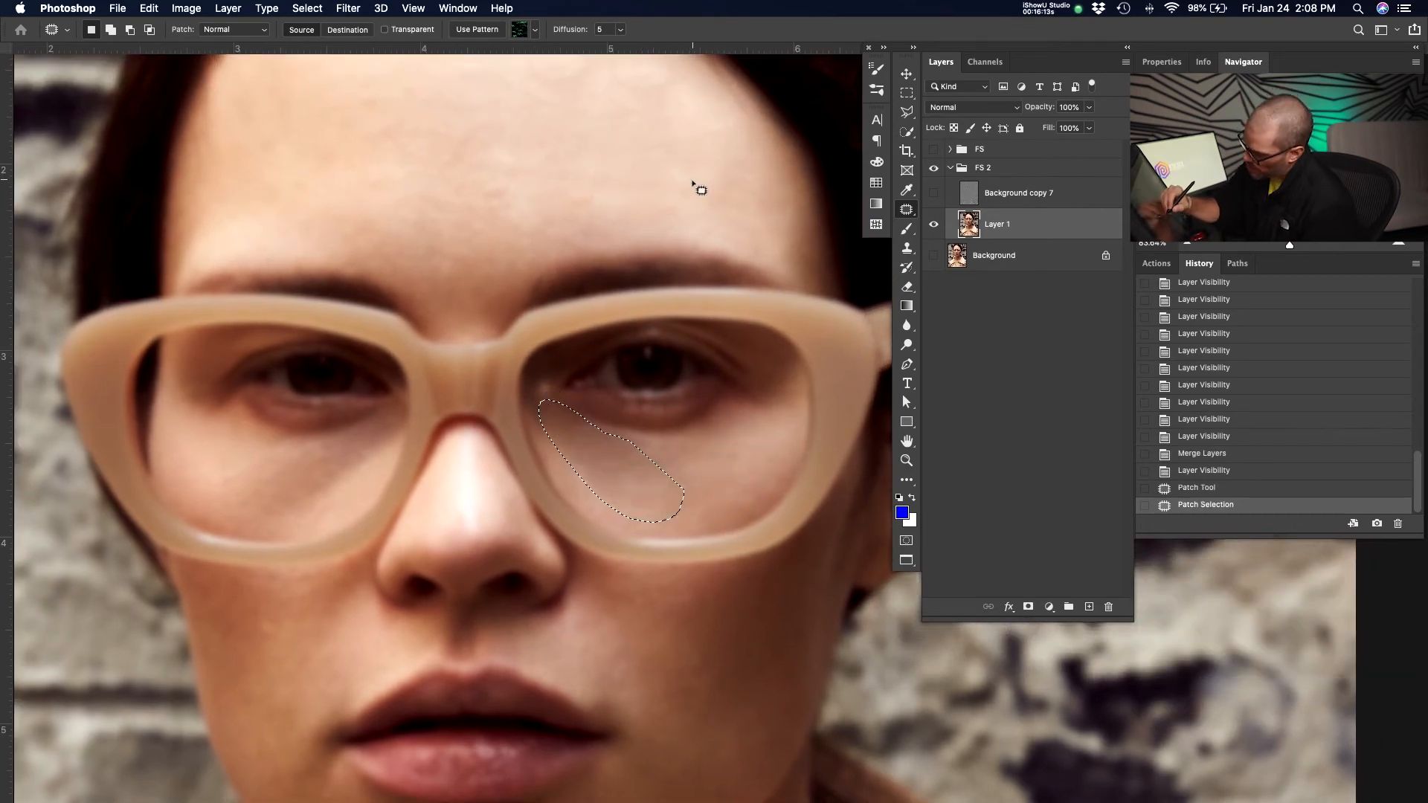
Patch more blemishes under the subject's left eye on Layer 1, dragging each selection to clean skin.
{"action": "left_click", "coordinate": [706, 178]}
{"action": "mouse_move", "coordinate": [601, 486]}
{"action": "left_mouse_down"}
{"action": "mouse_move", "coordinate": [583, 459]}
{"action": "mouse_move", "coordinate": [621, 490]}
{"action": "mouse_move", "coordinate": [603, 191]}
{"action": "left_mouse_up"}
{"action": "left_click", "coordinate": [604, 186]}
{"action": "mouse_move", "coordinate": [682, 440]}
{"action": "left_mouse_down"}
{"action": "mouse_move", "coordinate": [635, 446]}
{"action": "mouse_move", "coordinate": [729, 461]}
{"action": "left_mouse_up"}
{"action": "left_click", "coordinate": [730, 457]}
{"action": "left_click_drag", "start_coordinate": [642, 474], "coordinate": [620, 457]}
{"action": "left_click_drag", "start_coordinate": [641, 532], "coordinate": [647, 497]}
{"action": "mouse_move", "coordinate": [647, 494]}
{"action": "left_mouse_down"}
{"action": "mouse_move", "coordinate": [714, 469]}
{"action": "mouse_move", "coordinate": [604, 461]}
{"action": "mouse_move", "coordinate": [641, 467]}
{"action": "left_mouse_up"}
{"action": "left_click", "coordinate": [715, 469]}
{"action": "left_click_drag", "start_coordinate": [618, 462], "coordinate": [662, 480]}
{"action": "left_click", "coordinate": [658, 473]}
{"action": "left_click", "coordinate": [668, 479]}
{"action": "mouse_move", "coordinate": [741, 444]}
{"action": "left_mouse_down"}
{"action": "mouse_move", "coordinate": [713, 485]}
{"action": "mouse_move", "coordinate": [746, 454]}
{"action": "left_mouse_up"}
{"action": "left_click_drag", "start_coordinate": [736, 465], "coordinate": [756, 449]}
{"action": "left_click", "coordinate": [765, 440]}
{"action": "mouse_move", "coordinate": [658, 460]}
{"action": "left_mouse_down"}
{"action": "mouse_move", "coordinate": [643, 511]}
{"action": "mouse_move", "coordinate": [677, 449]}
{"action": "left_mouse_up"}
{"action": "left_click_drag", "start_coordinate": [641, 496], "coordinate": [676, 496]}
{"action": "left_click", "coordinate": [684, 493]}
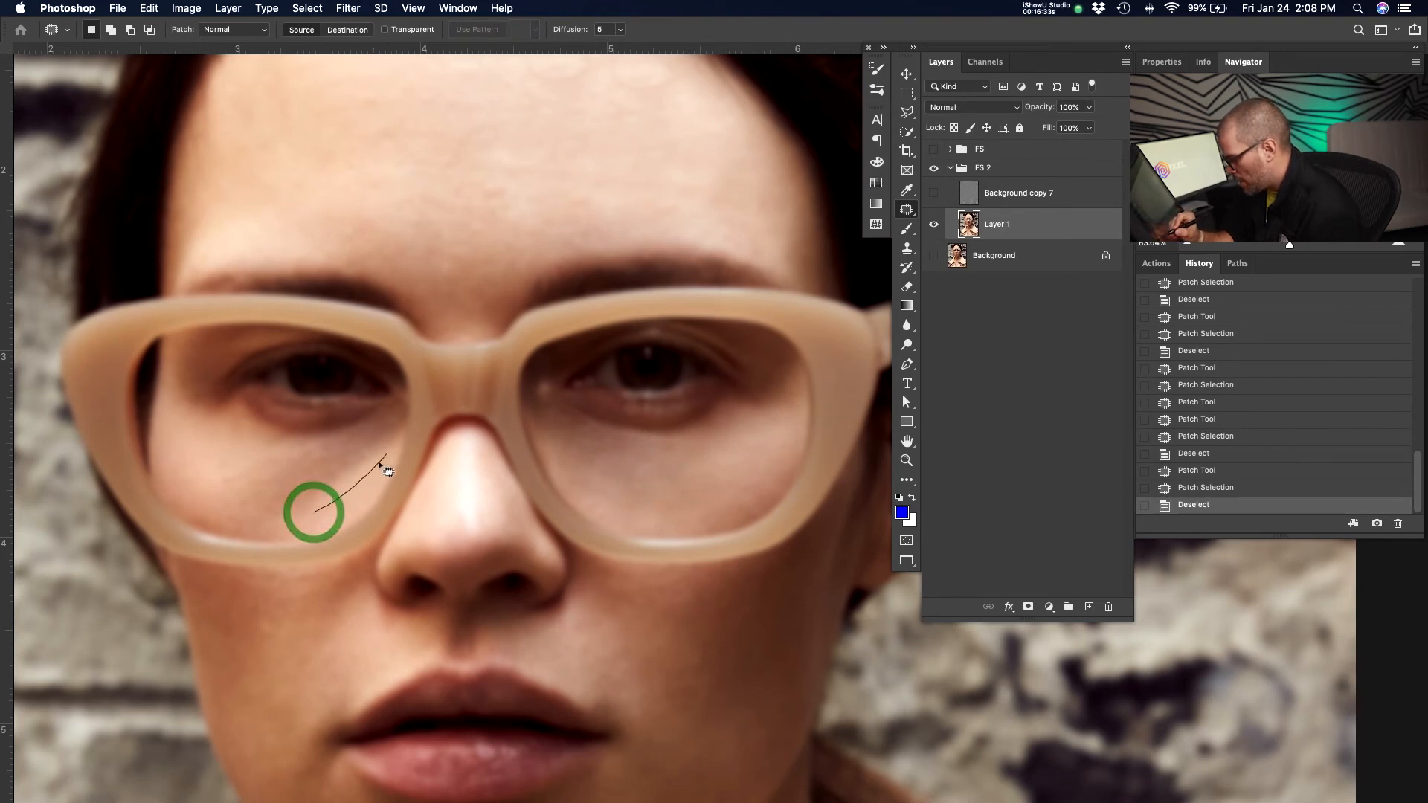
Patch the blemishes under the subject's right eye with the Patch tool on Layer 1.
{"action": "left_click_drag", "start_coordinate": [301, 514], "coordinate": [321, 513]}
{"action": "left_click", "coordinate": [345, 503]}
{"action": "mouse_move", "coordinate": [267, 466]}
{"action": "left_mouse_down"}
{"action": "mouse_move", "coordinate": [294, 521]}
{"action": "mouse_move", "coordinate": [296, 480]}
{"action": "left_mouse_up"}
{"action": "left_click_drag", "start_coordinate": [287, 496], "coordinate": [249, 495]}
{"action": "left_click", "coordinate": [248, 495]}
{"action": "left_click", "coordinate": [332, 476]}
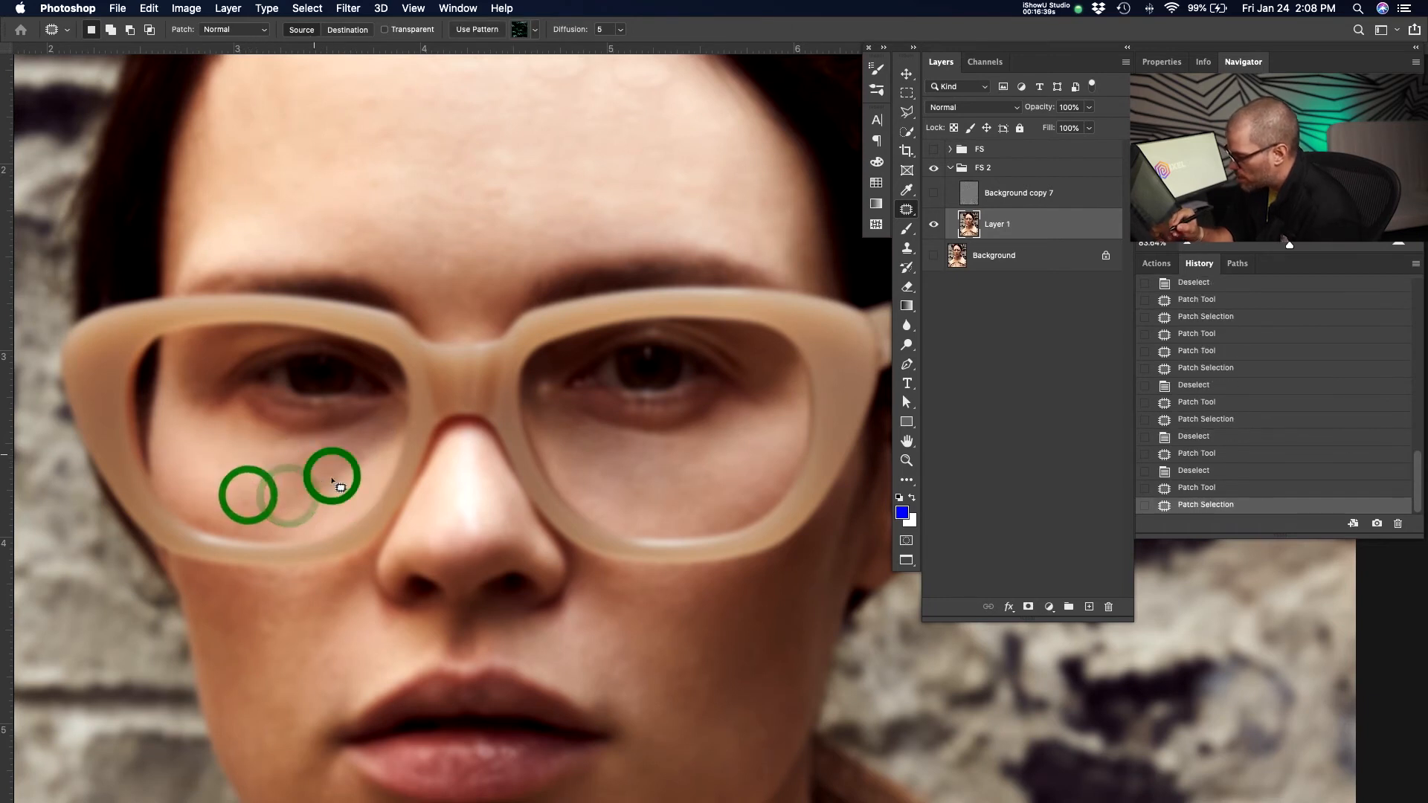
{"action": "left_click_drag", "start_coordinate": [332, 476], "coordinate": [257, 488]}
{"action": "left_click", "coordinate": [256, 488]}
{"action": "mouse_move", "coordinate": [332, 444]}
{"action": "left_mouse_down"}
{"action": "mouse_move", "coordinate": [328, 492]}
{"action": "mouse_move", "coordinate": [336, 448]}
{"action": "mouse_move", "coordinate": [299, 501]}
{"action": "mouse_move", "coordinate": [281, 460]}
{"action": "left_mouse_up"}
{"action": "left_click", "coordinate": [298, 505]}
{"action": "left_click_drag", "start_coordinate": [287, 484], "coordinate": [249, 468]}
{"action": "left_click_drag", "start_coordinate": [236, 462], "coordinate": [218, 451]}
{"action": "left_click_drag", "start_coordinate": [244, 493], "coordinate": [222, 483]}
{"action": "left_click", "coordinate": [344, 434]}
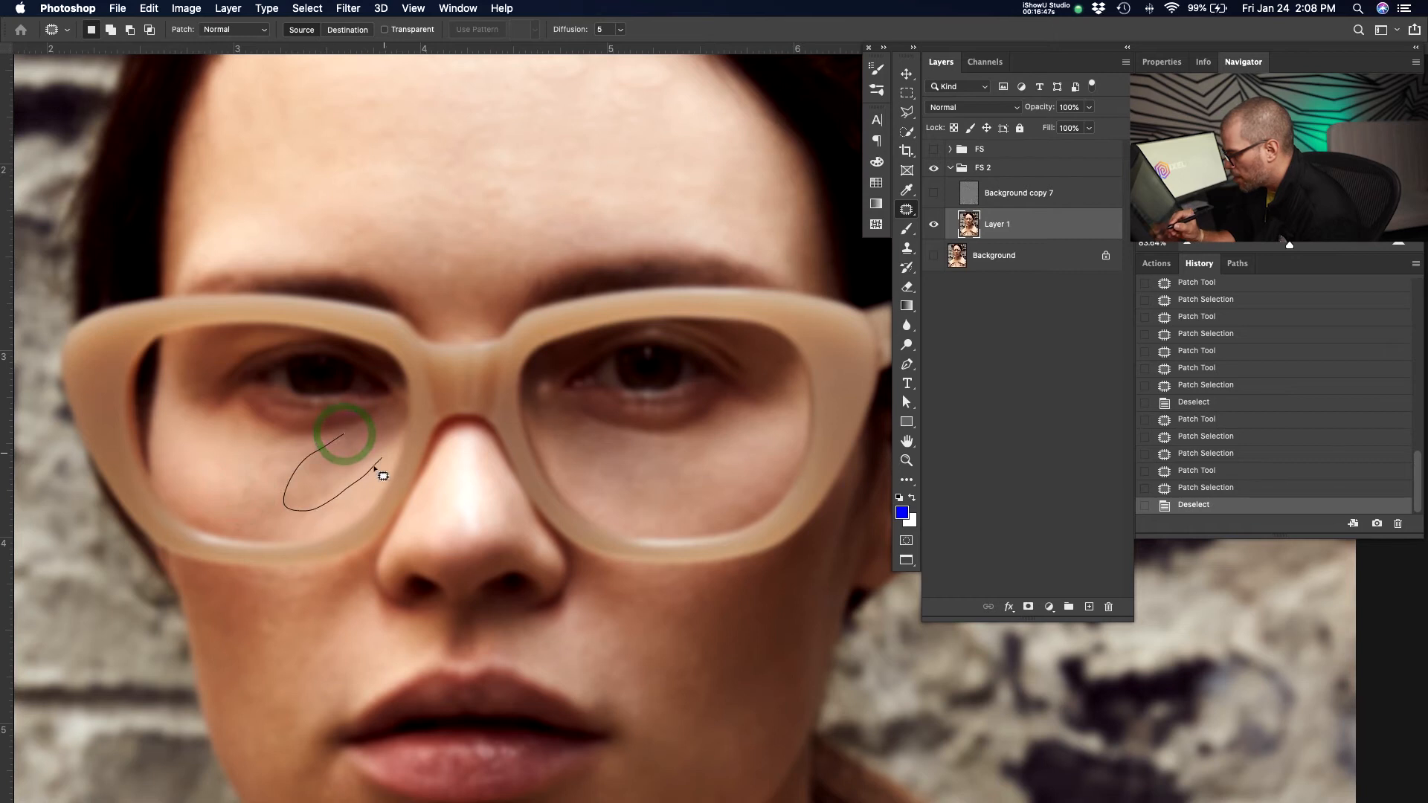
{"action": "left_click_drag", "start_coordinate": [401, 433], "coordinate": [398, 430]}
{"action": "left_click_drag", "start_coordinate": [328, 473], "coordinate": [317, 480]}
{"action": "mouse_move", "coordinate": [333, 479]}
{"action": "left_mouse_down"}
{"action": "mouse_move", "coordinate": [313, 482]}
{"action": "mouse_move", "coordinate": [378, 455]}
{"action": "mouse_move", "coordinate": [272, 494]}
{"action": "mouse_move", "coordinate": [297, 511]}
{"action": "left_mouse_up"}
{"action": "left_click", "coordinate": [338, 500]}
{"action": "left_click_drag", "start_coordinate": [330, 486], "coordinate": [271, 494]}
{"action": "left_click", "coordinate": [300, 523]}
{"action": "left_click_drag", "start_coordinate": [359, 487], "coordinate": [359, 487]}
{"action": "left_click_drag", "start_coordinate": [364, 477], "coordinate": [346, 482]}
{"action": "left_click", "coordinate": [342, 511]}
{"action": "left_click_drag", "start_coordinate": [363, 429], "coordinate": [332, 451]}
{"action": "mouse_move", "coordinate": [344, 446]}
{"action": "left_mouse_down"}
{"action": "mouse_move", "coordinate": [332, 459]}
{"action": "mouse_move", "coordinate": [287, 437]}
{"action": "mouse_move", "coordinate": [326, 476]}
{"action": "mouse_move", "coordinate": [282, 492]}
{"action": "mouse_move", "coordinate": [309, 498]}
{"action": "left_mouse_up"}
{"action": "left_click", "coordinate": [323, 473]}
{"action": "left_click", "coordinate": [291, 497]}
{"action": "left_click_drag", "start_coordinate": [298, 508], "coordinate": [320, 491]}
{"action": "left_click", "coordinate": [325, 483]}
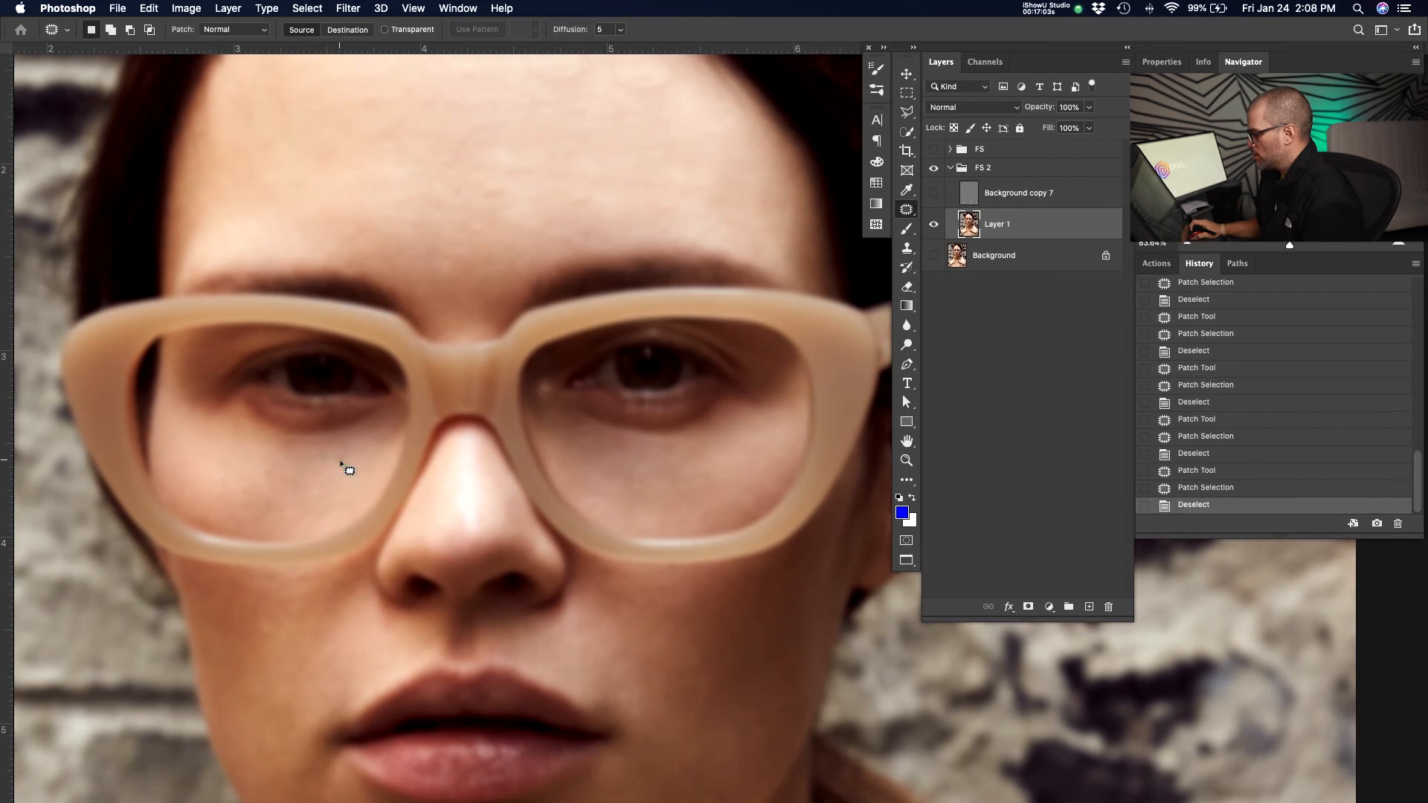
Toggle the Background layer's visibility repeatedly to compare the retouched face with the original, zooming in on the eyes.
{"action": "left_click", "coordinate": [933, 224], "text": "alt"}
{"action": "mouse_move", "coordinate": [612, 389]}
{"action": "left_mouse_down"}
{"action": "mouse_move", "coordinate": [577, 395]}
{"action": "mouse_move", "coordinate": [620, 392]}
{"action": "mouse_move", "coordinate": [607, 371]}
{"action": "left_mouse_up"}
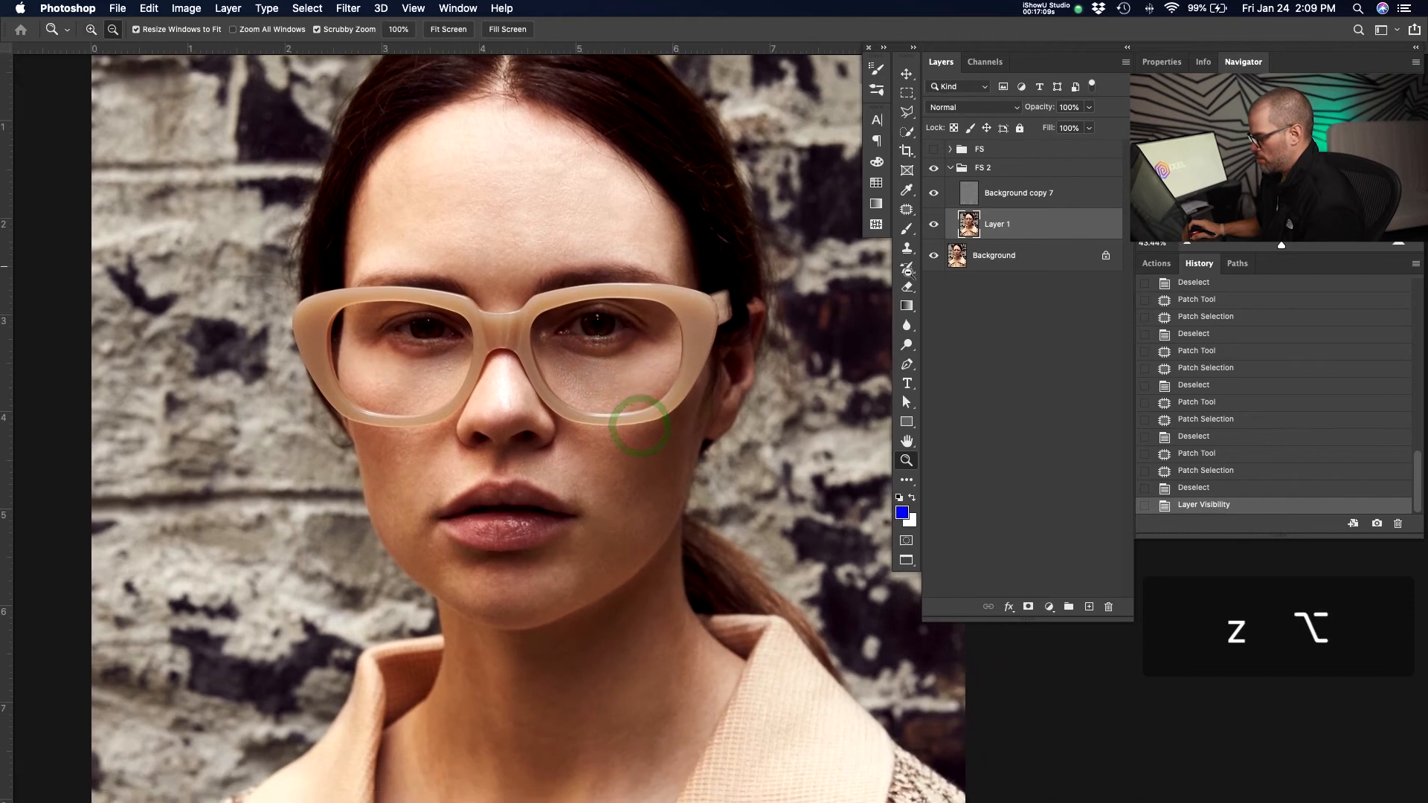
{"action": "left_click", "coordinate": [934, 257], "text": "alt"}
{"action": "left_click", "coordinate": [935, 257], "text": "alt"}
{"action": "left_click", "coordinate": [934, 257], "text": "alt"}
{"action": "left_click", "coordinate": [934, 257], "text": "alt"}
{"action": "left_click", "coordinate": [935, 258], "text": "alt"}
{"action": "left_click", "coordinate": [934, 257], "text": "alt"}
{"action": "left_click", "coordinate": [935, 258], "text": "alt"}
{"action": "left_click", "coordinate": [935, 258], "text": "alt"}
{"action": "left_click", "coordinate": [934, 258], "text": "alt"}
{"action": "left_click", "coordinate": [935, 257], "text": "alt"}
{"action": "left_click", "coordinate": [934, 257], "text": "alt"}
{"action": "left_click", "coordinate": [934, 257], "text": "alt"}
{"action": "left_click", "coordinate": [934, 257], "text": "alt"}
{"action": "key", "text": "z"}
{"action": "left_click", "coordinate": [601, 386]}
{"action": "left_click_drag", "start_coordinate": [601, 386], "coordinate": [638, 377]}
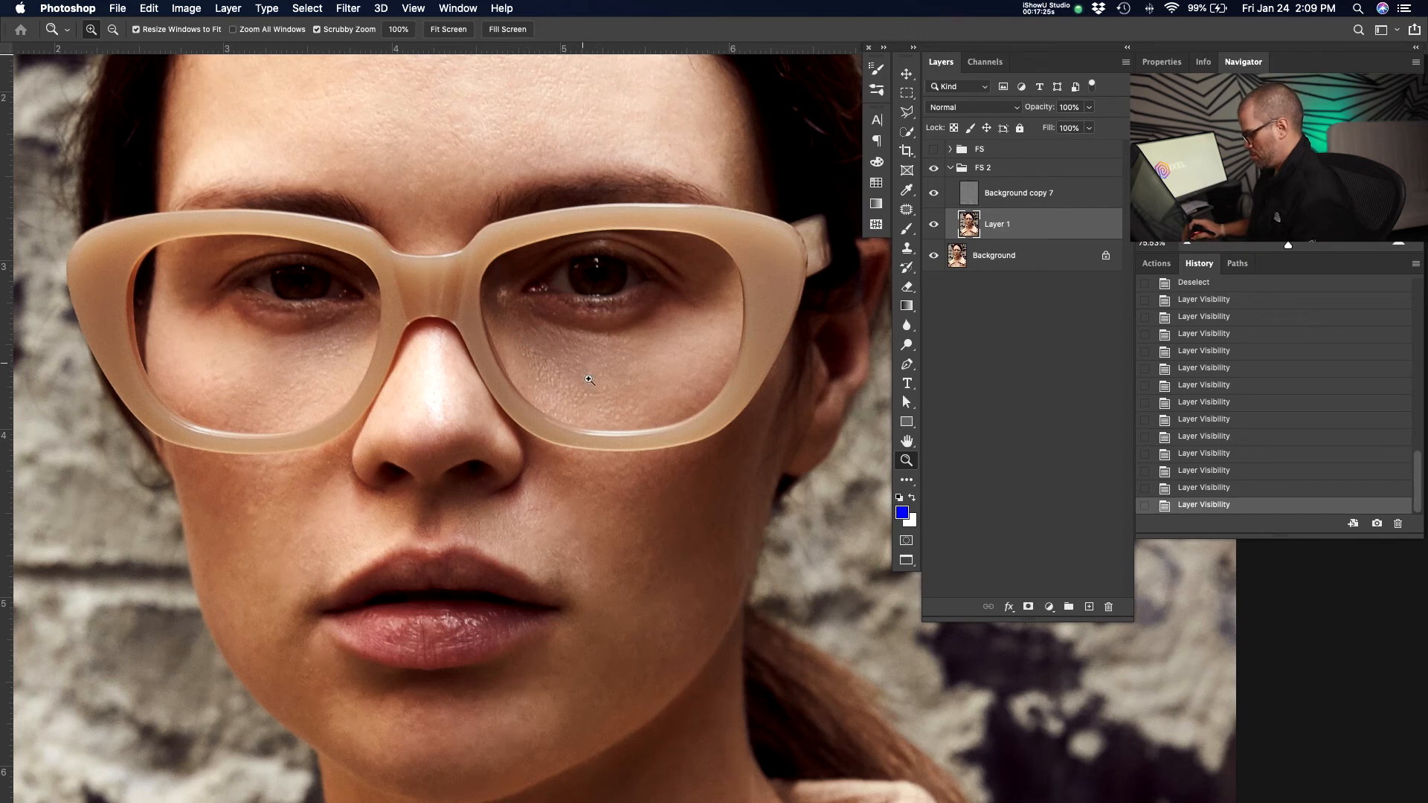
Select Layer 1 and patch a larger area under the subject's left eye with the Patch tool.
{"action": "left_click", "coordinate": [1038, 197]}
{"action": "key", "text": "j"}
{"action": "key", "text": "z"}
{"action": "left_click_drag", "start_coordinate": [614, 336], "coordinate": [677, 328]}
{"action": "left_click", "coordinate": [1024, 228]}
{"action": "key", "text": "j"}
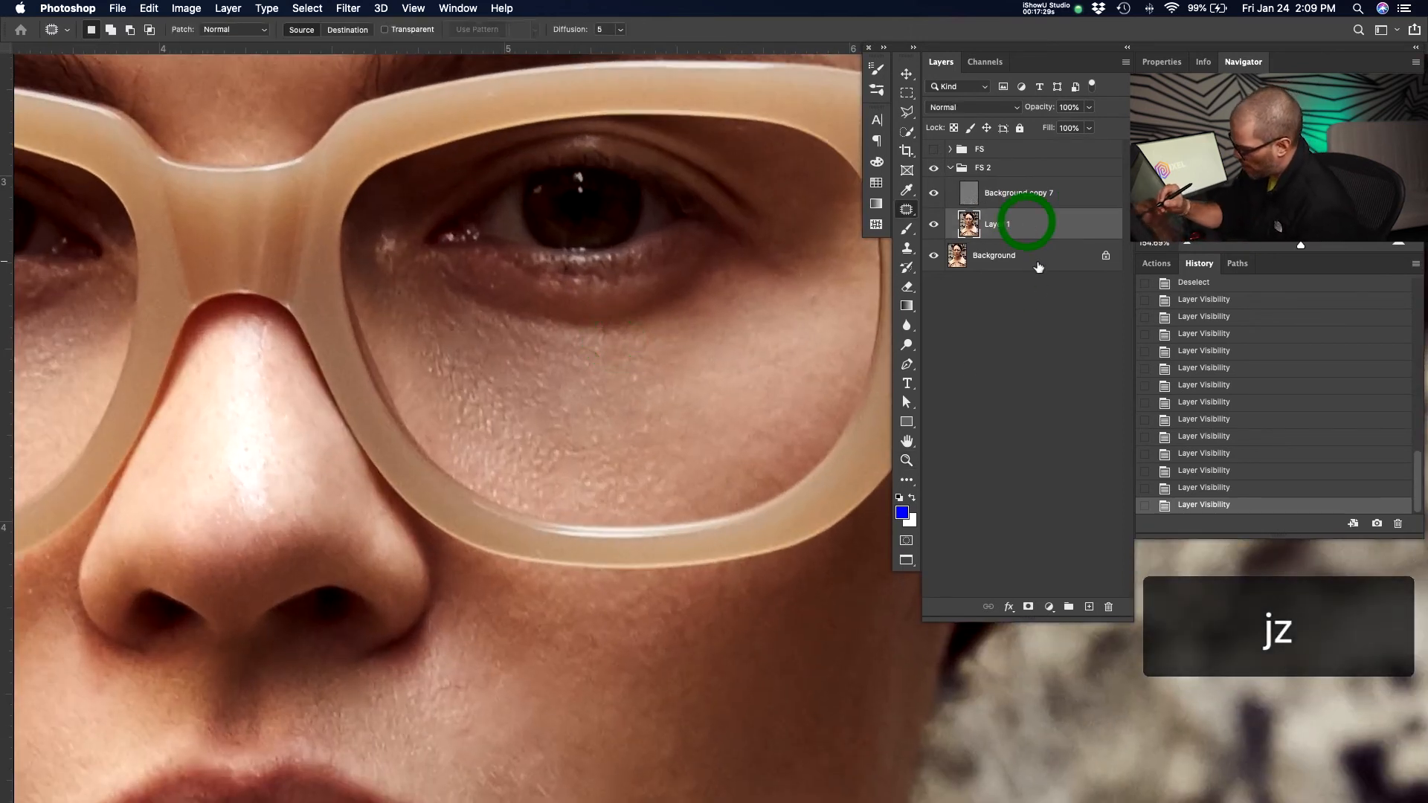
{"action": "mouse_move", "coordinate": [637, 353]}
{"action": "left_mouse_down"}
{"action": "mouse_move", "coordinate": [641, 339]}
{"action": "mouse_move", "coordinate": [408, 339]}
{"action": "mouse_move", "coordinate": [646, 339]}
{"action": "left_mouse_up"}
{"action": "left_click_drag", "start_coordinate": [604, 444], "coordinate": [733, 450]}
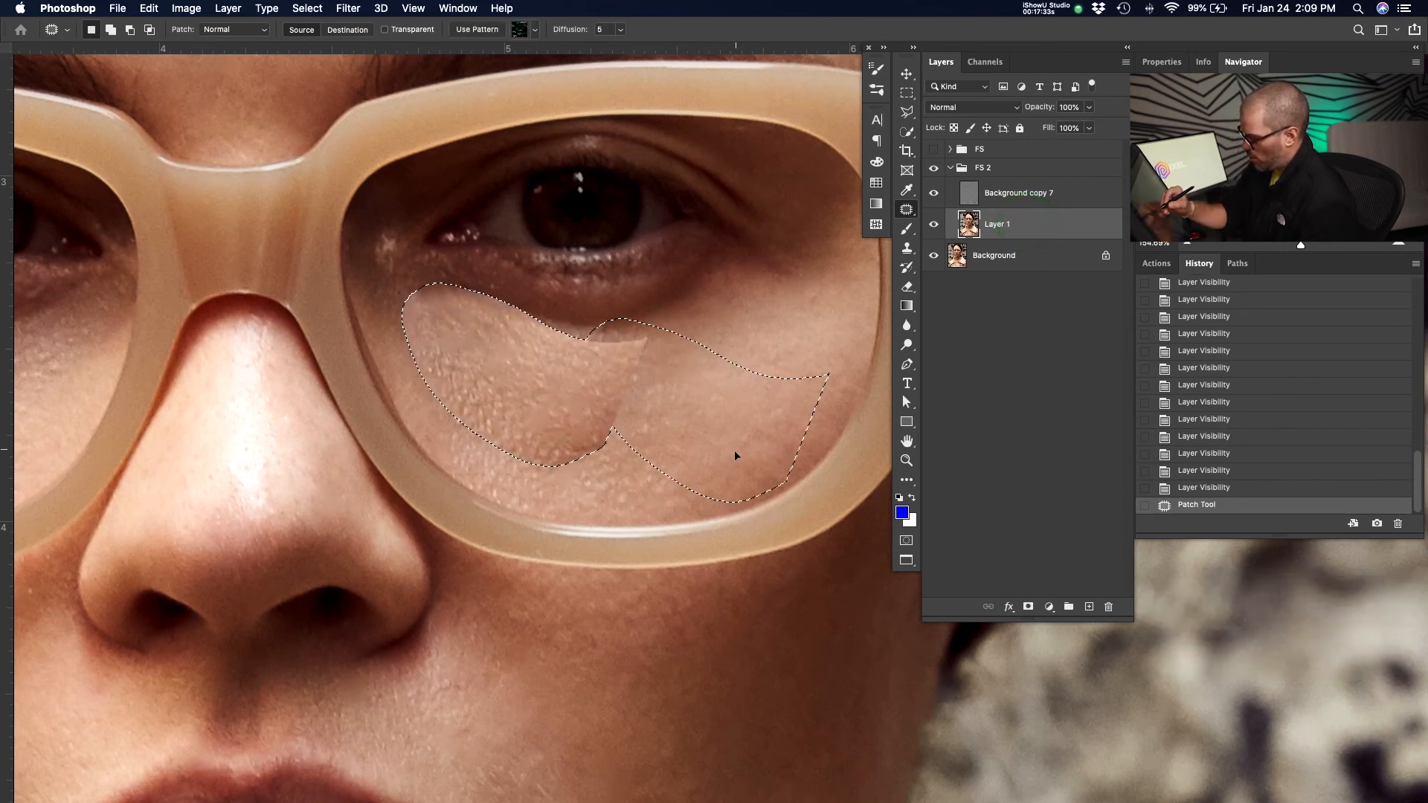
{"action": "key", "text": "ctrl+d"}
{"action": "mouse_move", "coordinate": [528, 331]}
{"action": "left_mouse_down"}
{"action": "mouse_move", "coordinate": [467, 318]}
{"action": "mouse_move", "coordinate": [534, 346]}
{"action": "mouse_move", "coordinate": [522, 352]}
{"action": "mouse_move", "coordinate": [564, 372]}
{"action": "left_mouse_up"}
{"action": "key", "text": "super+d"}
{"action": "key", "text": "super+minus"}
{"action": "key", "text": "super+minus"}
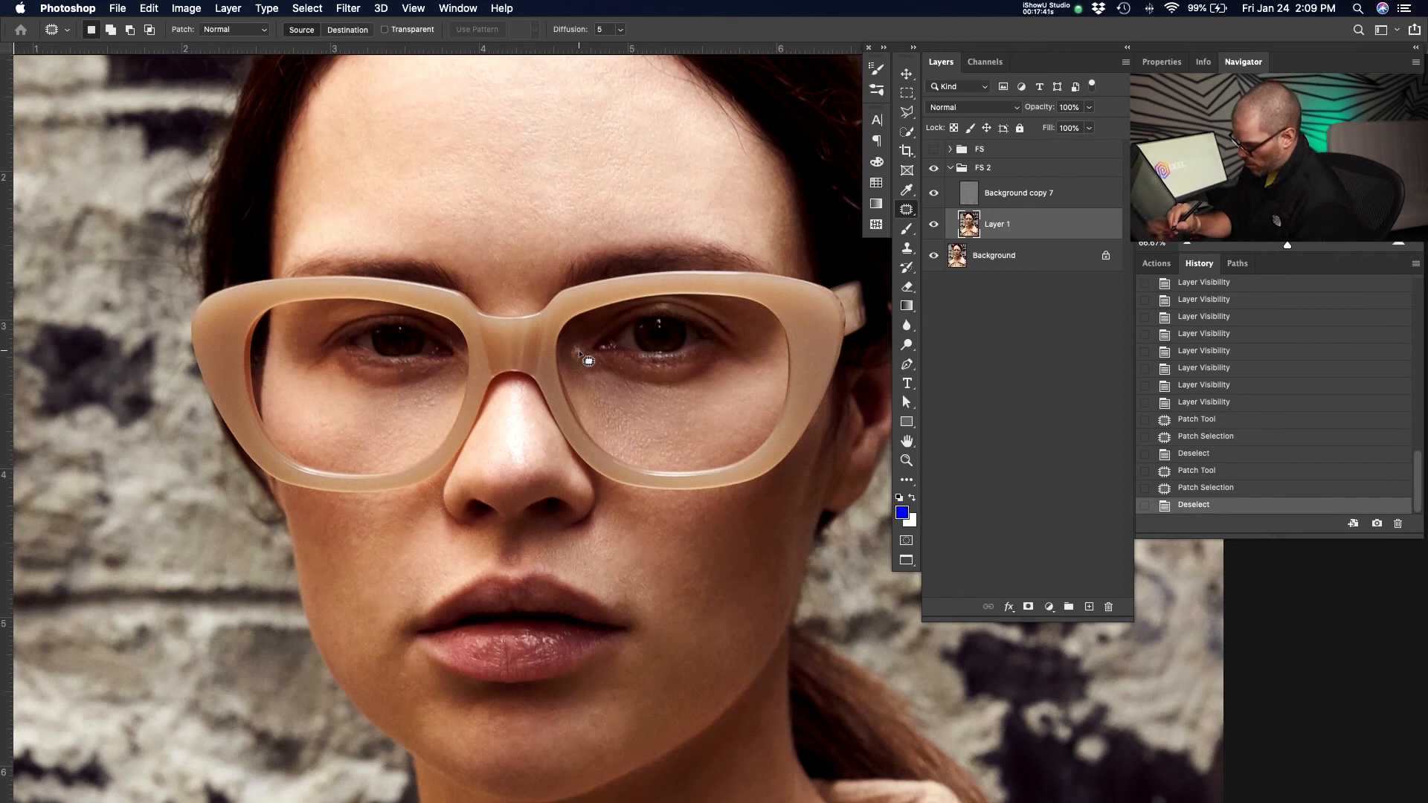
Patch blemishes on both of the subject's cheeks beside the nose and mouth.
{"action": "mouse_move", "coordinate": [376, 542]}
{"action": "left_mouse_down"}
{"action": "mouse_move", "coordinate": [390, 516]}
{"action": "mouse_move", "coordinate": [378, 508]}
{"action": "mouse_move", "coordinate": [335, 513]}
{"action": "mouse_move", "coordinate": [373, 558]}
{"action": "left_mouse_up"}
{"action": "left_click_drag", "start_coordinate": [362, 552], "coordinate": [362, 609]}
{"action": "left_click", "coordinate": [361, 610]}
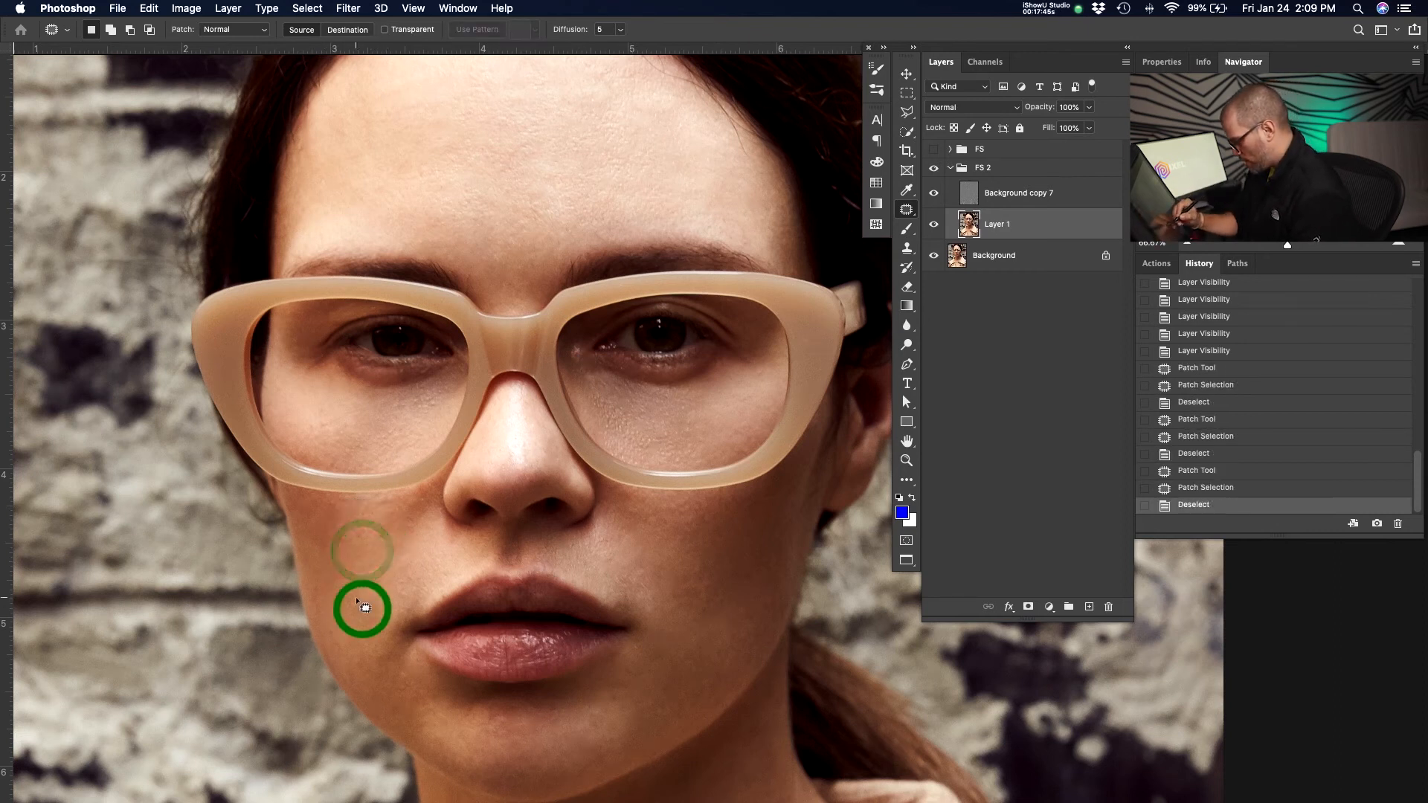
{"action": "mouse_move", "coordinate": [713, 554]}
{"action": "left_mouse_down"}
{"action": "mouse_move", "coordinate": [691, 625]}
{"action": "mouse_move", "coordinate": [714, 571]}
{"action": "left_mouse_up"}
{"action": "left_click", "coordinate": [748, 569]}
{"action": "left_click_drag", "start_coordinate": [762, 625], "coordinate": [778, 445]}
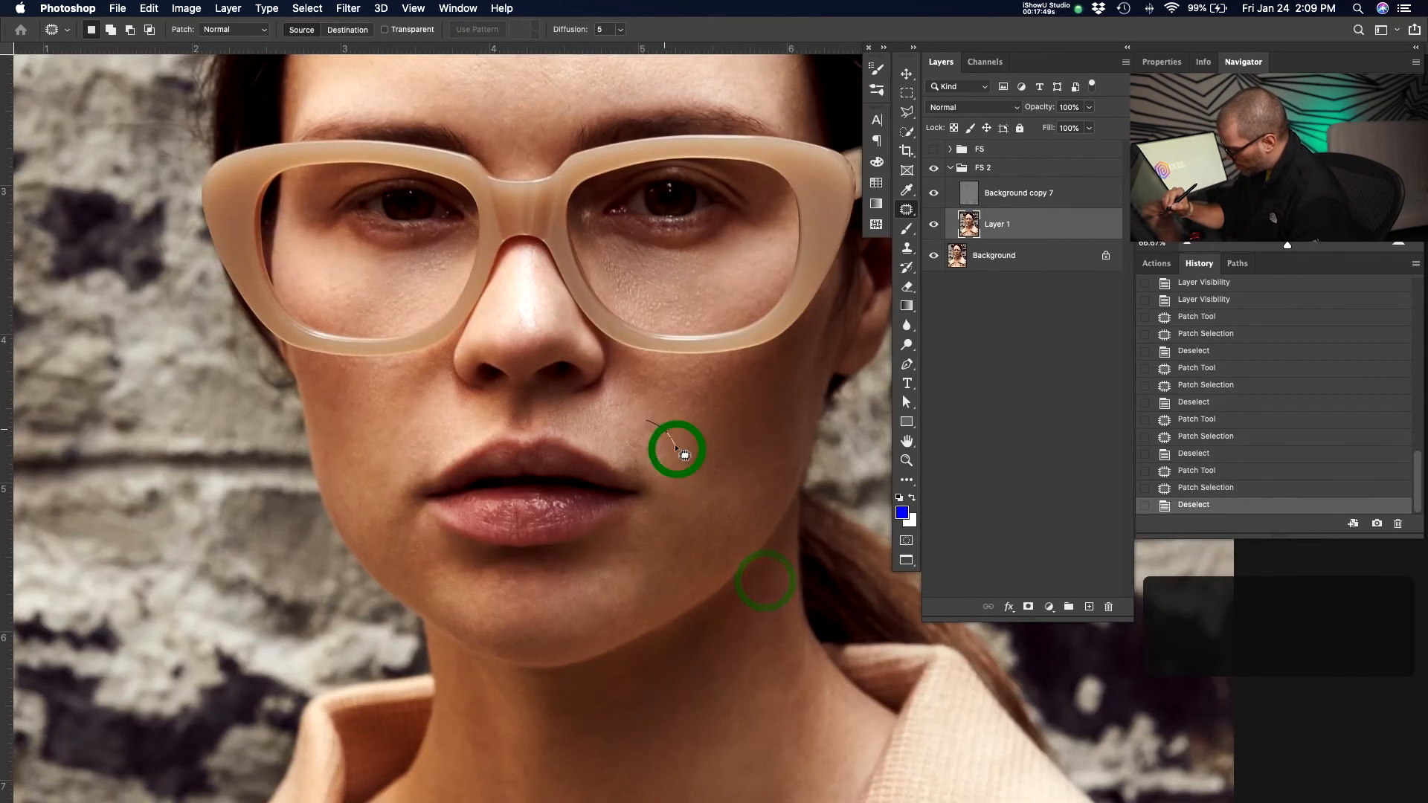
{"action": "mouse_move", "coordinate": [647, 483]}
{"action": "left_mouse_down"}
{"action": "mouse_move", "coordinate": [683, 483]}
{"action": "mouse_move", "coordinate": [679, 452]}
{"action": "left_mouse_up"}
{"action": "left_click_drag", "start_coordinate": [664, 466], "coordinate": [693, 402]}
{"action": "left_click", "coordinate": [695, 449]}
{"action": "left_click_drag", "start_coordinate": [664, 419], "coordinate": [684, 426]}
{"action": "left_click", "coordinate": [697, 440]}
{"action": "mouse_move", "coordinate": [743, 362]}
{"action": "left_mouse_down"}
{"action": "mouse_move", "coordinate": [700, 366]}
{"action": "mouse_move", "coordinate": [745, 370]}
{"action": "left_mouse_up"}
{"action": "mouse_move", "coordinate": [734, 380]}
{"action": "left_mouse_down"}
{"action": "mouse_move", "coordinate": [738, 396]}
{"action": "mouse_move", "coordinate": [779, 373]}
{"action": "left_mouse_up"}
{"action": "left_click", "coordinate": [742, 410]}
{"action": "left_click_drag", "start_coordinate": [776, 367], "coordinate": [767, 404]}
{"action": "left_click", "coordinate": [769, 403]}
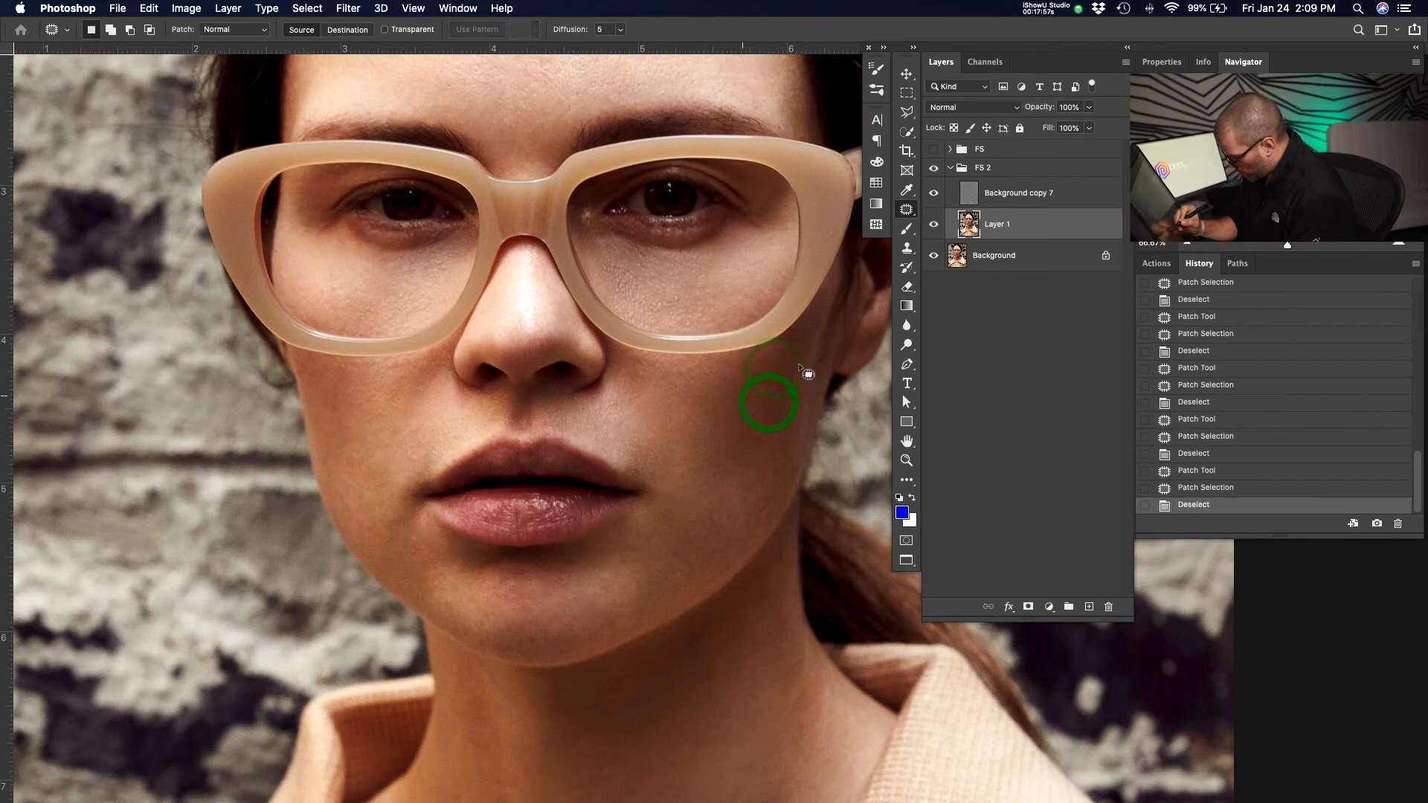
Patch spots along the chin and the subject's left jawline.
{"action": "mouse_move", "coordinate": [613, 569]}
{"action": "left_mouse_down"}
{"action": "mouse_move", "coordinate": [635, 625]}
{"action": "mouse_move", "coordinate": [658, 590]}
{"action": "left_mouse_up"}
{"action": "left_click", "coordinate": [666, 577]}
{"action": "left_click_drag", "start_coordinate": [569, 602], "coordinate": [624, 595]}
{"action": "left_click_drag", "start_coordinate": [606, 614], "coordinate": [660, 588]}
{"action": "left_click", "coordinate": [649, 588]}
{"action": "mouse_move", "coordinate": [647, 604]}
{"action": "left_mouse_down"}
{"action": "mouse_move", "coordinate": [684, 571]}
{"action": "mouse_move", "coordinate": [655, 575]}
{"action": "mouse_move", "coordinate": [689, 551]}
{"action": "left_mouse_up"}
{"action": "left_click", "coordinate": [692, 567]}
{"action": "left_click", "coordinate": [690, 550]}
{"action": "left_click_drag", "start_coordinate": [603, 630], "coordinate": [610, 591]}
{"action": "left_click_drag", "start_coordinate": [593, 604], "coordinate": [659, 575]}
{"action": "left_click", "coordinate": [669, 571]}
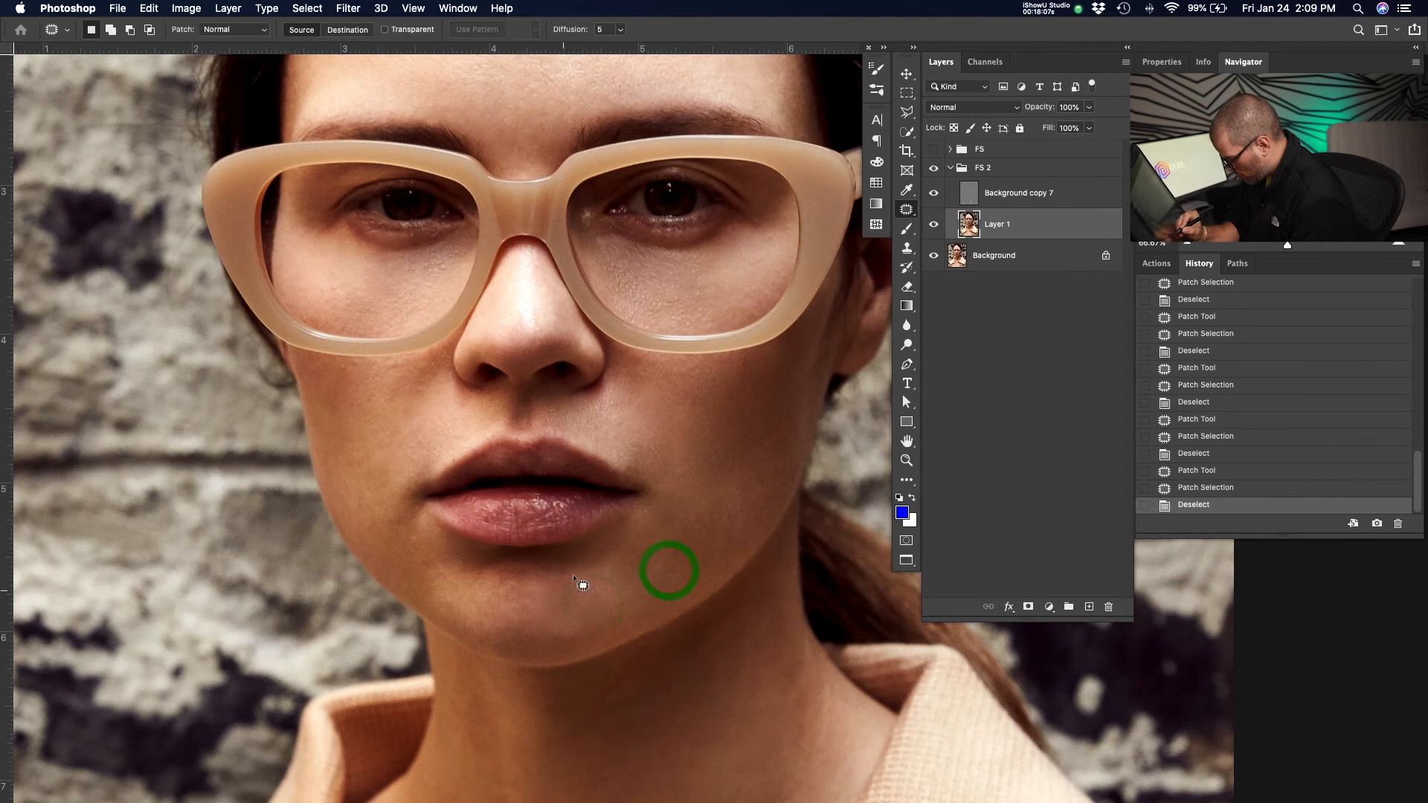
{"action": "mouse_move", "coordinate": [493, 590]}
{"action": "left_mouse_down"}
{"action": "mouse_move", "coordinate": [501, 627]}
{"action": "mouse_move", "coordinate": [550, 628]}
{"action": "mouse_move", "coordinate": [544, 610]}
{"action": "mouse_move", "coordinate": [611, 610]}
{"action": "left_mouse_up"}
{"action": "left_click", "coordinate": [613, 610]}
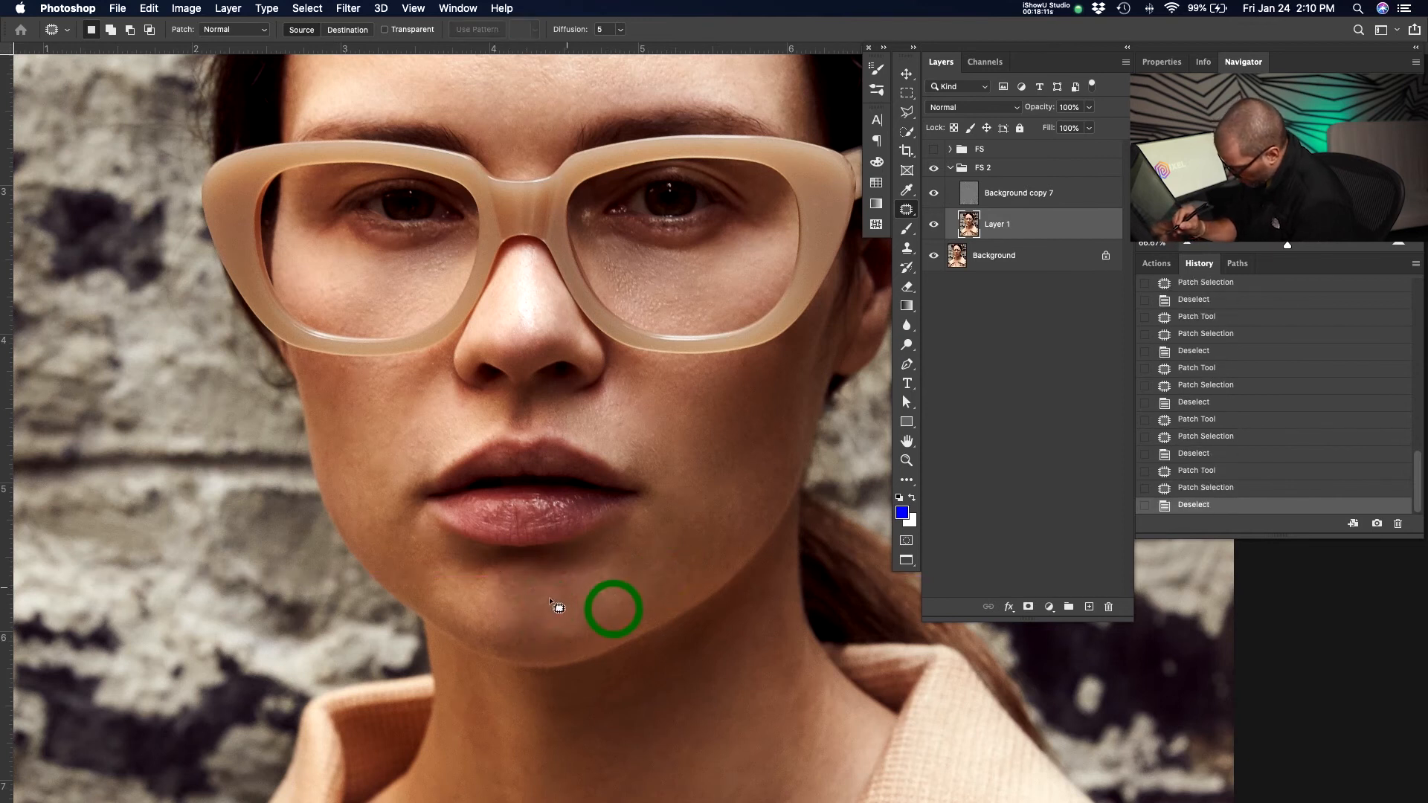
Patch spots on the subject's right cheek beside the mouth and on the chin, then deselect.
{"action": "mouse_move", "coordinate": [517, 586]}
{"action": "left_mouse_down"}
{"action": "mouse_move", "coordinate": [475, 623]}
{"action": "mouse_move", "coordinate": [514, 592]}
{"action": "left_mouse_up"}
{"action": "left_click_drag", "start_coordinate": [508, 596], "coordinate": [425, 541]}
{"action": "left_click", "coordinate": [474, 571]}
{"action": "left_click_drag", "start_coordinate": [444, 619], "coordinate": [469, 584]}
{"action": "mouse_move", "coordinate": [456, 583]}
{"action": "left_mouse_down"}
{"action": "mouse_move", "coordinate": [415, 552]}
{"action": "mouse_move", "coordinate": [413, 408]}
{"action": "left_mouse_up"}
{"action": "left_click", "coordinate": [426, 525]}
{"action": "mouse_move", "coordinate": [400, 502]}
{"action": "left_mouse_down"}
{"action": "mouse_move", "coordinate": [374, 530]}
{"action": "mouse_move", "coordinate": [416, 545]}
{"action": "mouse_move", "coordinate": [378, 490]}
{"action": "left_mouse_up"}
{"action": "left_click", "coordinate": [382, 485]}
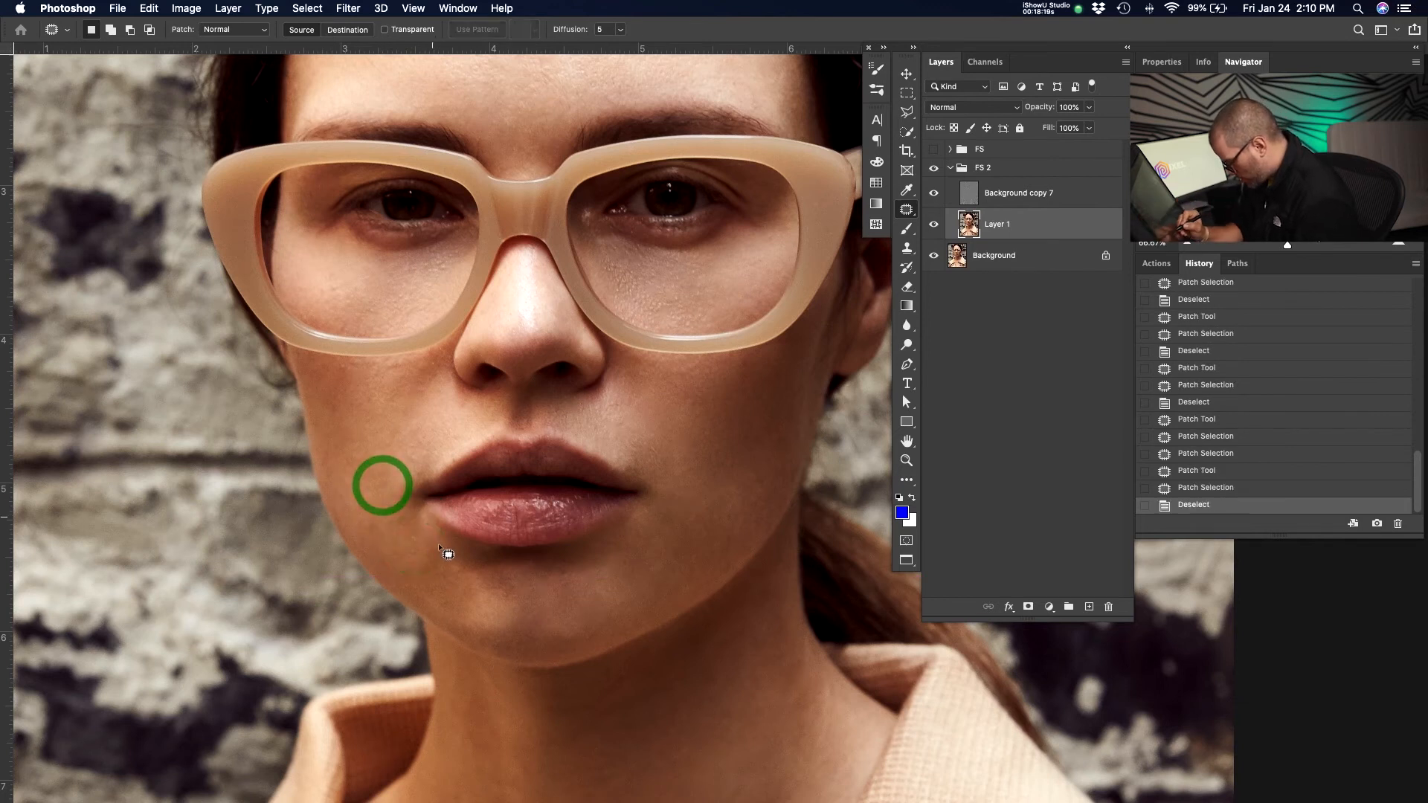
{"action": "mouse_move", "coordinate": [585, 611]}
{"action": "left_mouse_down"}
{"action": "mouse_move", "coordinate": [540, 635]}
{"action": "mouse_move", "coordinate": [587, 621]}
{"action": "left_mouse_up"}
{"action": "left_click_drag", "start_coordinate": [577, 635], "coordinate": [617, 622]}
{"action": "key", "text": "super+d"}
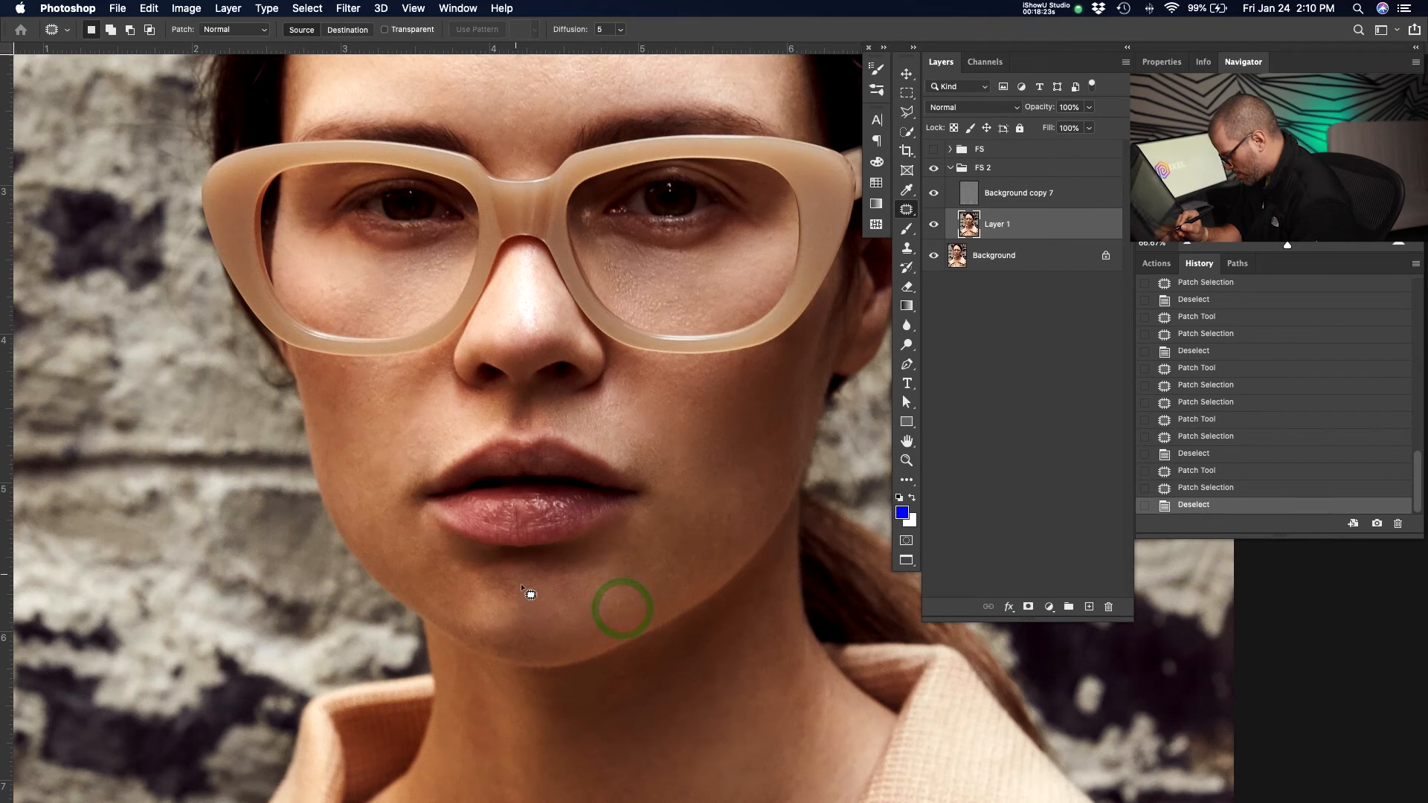
Patch remaining spots on the centre of the chin and the subject's left lower cheek.
{"action": "left_click_drag", "start_coordinate": [521, 616], "coordinate": [524, 585]}
{"action": "left_click_drag", "start_coordinate": [517, 597], "coordinate": [531, 594]}
{"action": "left_click", "coordinate": [571, 603]}
{"action": "mouse_move", "coordinate": [521, 602]}
{"action": "left_mouse_down"}
{"action": "mouse_move", "coordinate": [557, 603]}
{"action": "mouse_move", "coordinate": [516, 577]}
{"action": "mouse_move", "coordinate": [523, 623]}
{"action": "mouse_move", "coordinate": [519, 604]}
{"action": "left_mouse_up"}
{"action": "left_click", "coordinate": [563, 604]}
{"action": "left_click", "coordinate": [560, 613]}
{"action": "left_click", "coordinate": [519, 628]}
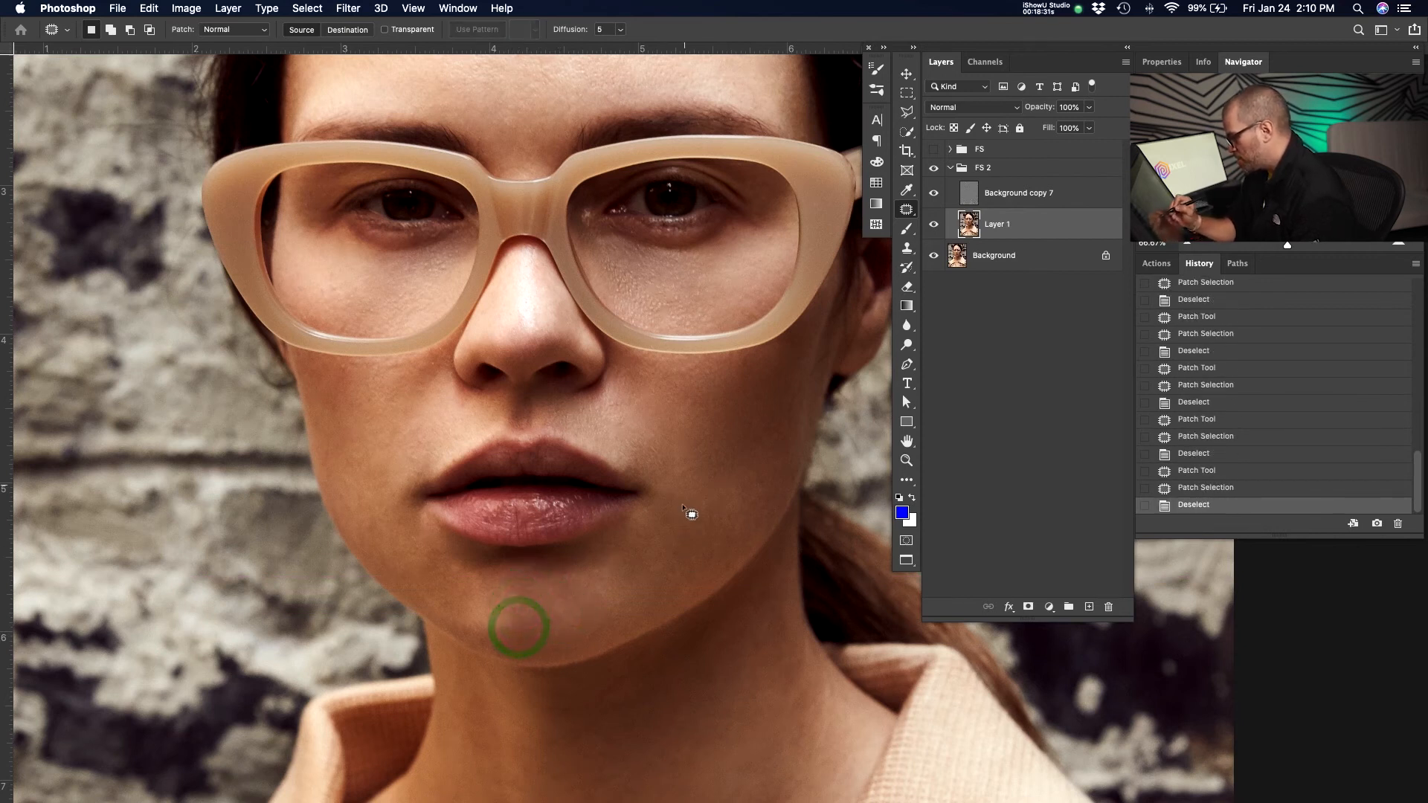
{"action": "mouse_move", "coordinate": [642, 550]}
{"action": "left_mouse_down"}
{"action": "mouse_move", "coordinate": [680, 584]}
{"action": "mouse_move", "coordinate": [690, 530]}
{"action": "mouse_move", "coordinate": [728, 507]}
{"action": "left_mouse_up"}
{"action": "left_click", "coordinate": [745, 475]}
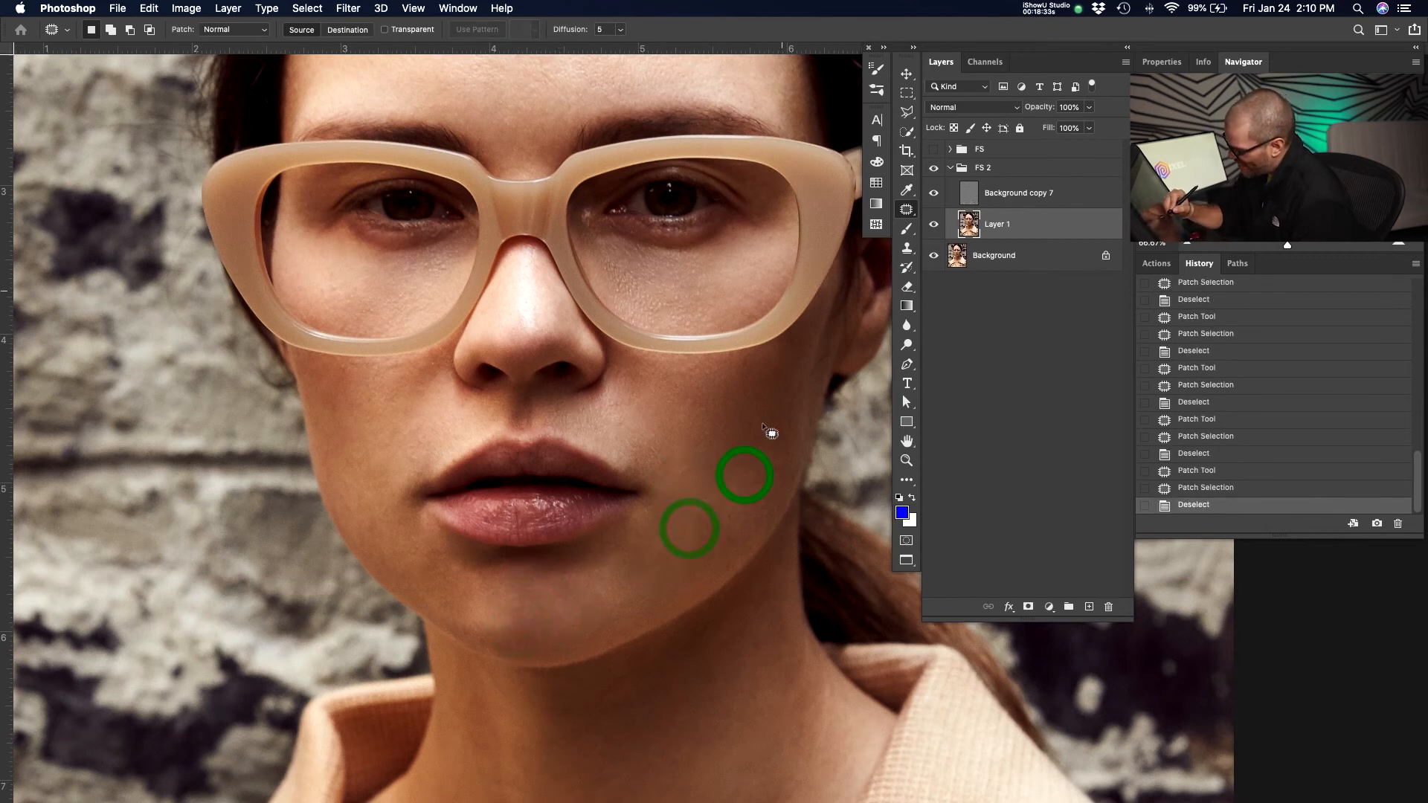
Patch spots near the subject's left mouth corner and above the upper lip's right edge.
{"action": "mouse_move", "coordinate": [658, 448]}
{"action": "left_mouse_down"}
{"action": "mouse_move", "coordinate": [651, 477]}
{"action": "mouse_move", "coordinate": [661, 449]}
{"action": "mouse_move", "coordinate": [622, 472]}
{"action": "mouse_move", "coordinate": [671, 484]}
{"action": "left_mouse_up"}
{"action": "left_click", "coordinate": [696, 447]}
{"action": "left_click", "coordinate": [670, 484]}
{"action": "mouse_move", "coordinate": [623, 425]}
{"action": "left_mouse_down"}
{"action": "mouse_move", "coordinate": [657, 439]}
{"action": "mouse_move", "coordinate": [452, 429]}
{"action": "left_mouse_up"}
{"action": "key", "text": "ctrl+d"}
{"action": "right_click", "coordinate": [465, 424]}
{"action": "key", "text": "Escape"}
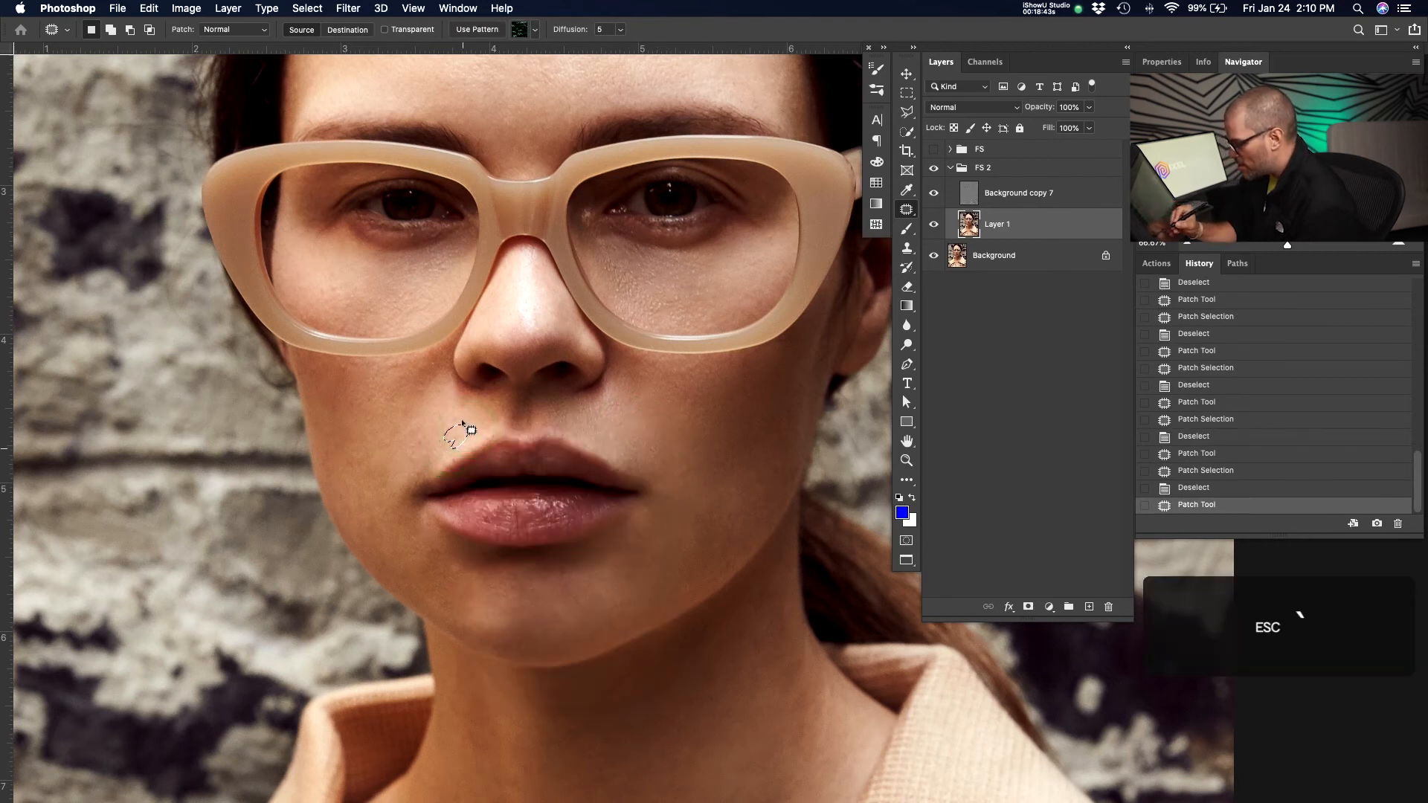
{"action": "left_click_drag", "start_coordinate": [463, 438], "coordinate": [470, 416]}
{"action": "left_click", "coordinate": [472, 415]}
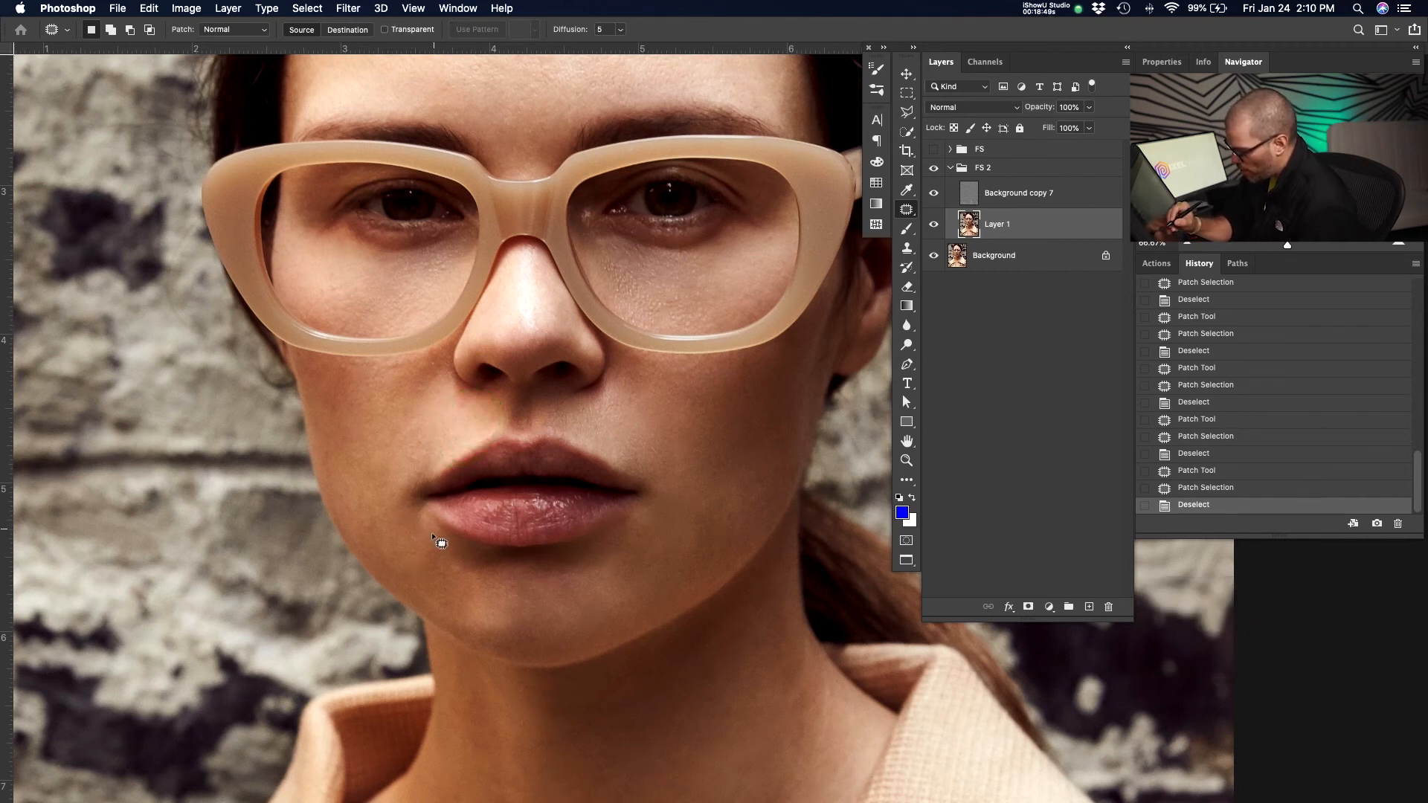
Patch the blemishes on the subject's right cheek beside the mouth and upper lip.
{"action": "mouse_move", "coordinate": [404, 526]}
{"action": "left_mouse_down"}
{"action": "mouse_move", "coordinate": [432, 549]}
{"action": "mouse_move", "coordinate": [388, 500]}
{"action": "left_mouse_up"}
{"action": "left_click", "coordinate": [388, 477]}
{"action": "mouse_move", "coordinate": [370, 437]}
{"action": "left_mouse_down"}
{"action": "mouse_move", "coordinate": [343, 478]}
{"action": "mouse_move", "coordinate": [374, 449]}
{"action": "left_mouse_up"}
{"action": "left_click_drag", "start_coordinate": [374, 461], "coordinate": [360, 442]}
{"action": "left_click", "coordinate": [356, 424]}
{"action": "mouse_move", "coordinate": [377, 505]}
{"action": "left_mouse_down"}
{"action": "mouse_move", "coordinate": [349, 488]}
{"action": "mouse_move", "coordinate": [378, 519]}
{"action": "mouse_move", "coordinate": [368, 478]}
{"action": "mouse_move", "coordinate": [424, 479]}
{"action": "left_mouse_up"}
{"action": "left_click", "coordinate": [370, 465]}
{"action": "mouse_move", "coordinate": [426, 421]}
{"action": "left_mouse_down"}
{"action": "mouse_move", "coordinate": [395, 485]}
{"action": "mouse_move", "coordinate": [409, 476]}
{"action": "mouse_move", "coordinate": [360, 491]}
{"action": "mouse_move", "coordinate": [431, 450]}
{"action": "left_mouse_up"}
{"action": "key", "text": "super+d"}
{"action": "mouse_move", "coordinate": [428, 449]}
{"action": "left_mouse_down"}
{"action": "mouse_move", "coordinate": [439, 435]}
{"action": "mouse_move", "coordinate": [382, 432]}
{"action": "mouse_move", "coordinate": [410, 438]}
{"action": "left_mouse_up"}
{"action": "left_click", "coordinate": [444, 426]}
{"action": "mouse_move", "coordinate": [399, 456]}
{"action": "left_mouse_down"}
{"action": "mouse_move", "coordinate": [433, 439]}
{"action": "mouse_move", "coordinate": [401, 425]}
{"action": "mouse_move", "coordinate": [360, 438]}
{"action": "mouse_move", "coordinate": [401, 428]}
{"action": "mouse_move", "coordinate": [367, 406]}
{"action": "left_mouse_up"}
{"action": "left_click", "coordinate": [437, 430]}
{"action": "left_click", "coordinate": [427, 428]}
{"action": "left_click", "coordinate": [452, 592]}
{"action": "mouse_move", "coordinate": [456, 554]}
{"action": "left_mouse_down"}
{"action": "mouse_move", "coordinate": [426, 523]}
{"action": "mouse_move", "coordinate": [439, 571]}
{"action": "mouse_move", "coordinate": [406, 545]}
{"action": "mouse_move", "coordinate": [442, 560]}
{"action": "mouse_move", "coordinate": [403, 508]}
{"action": "left_mouse_up"}
{"action": "left_click", "coordinate": [430, 579]}
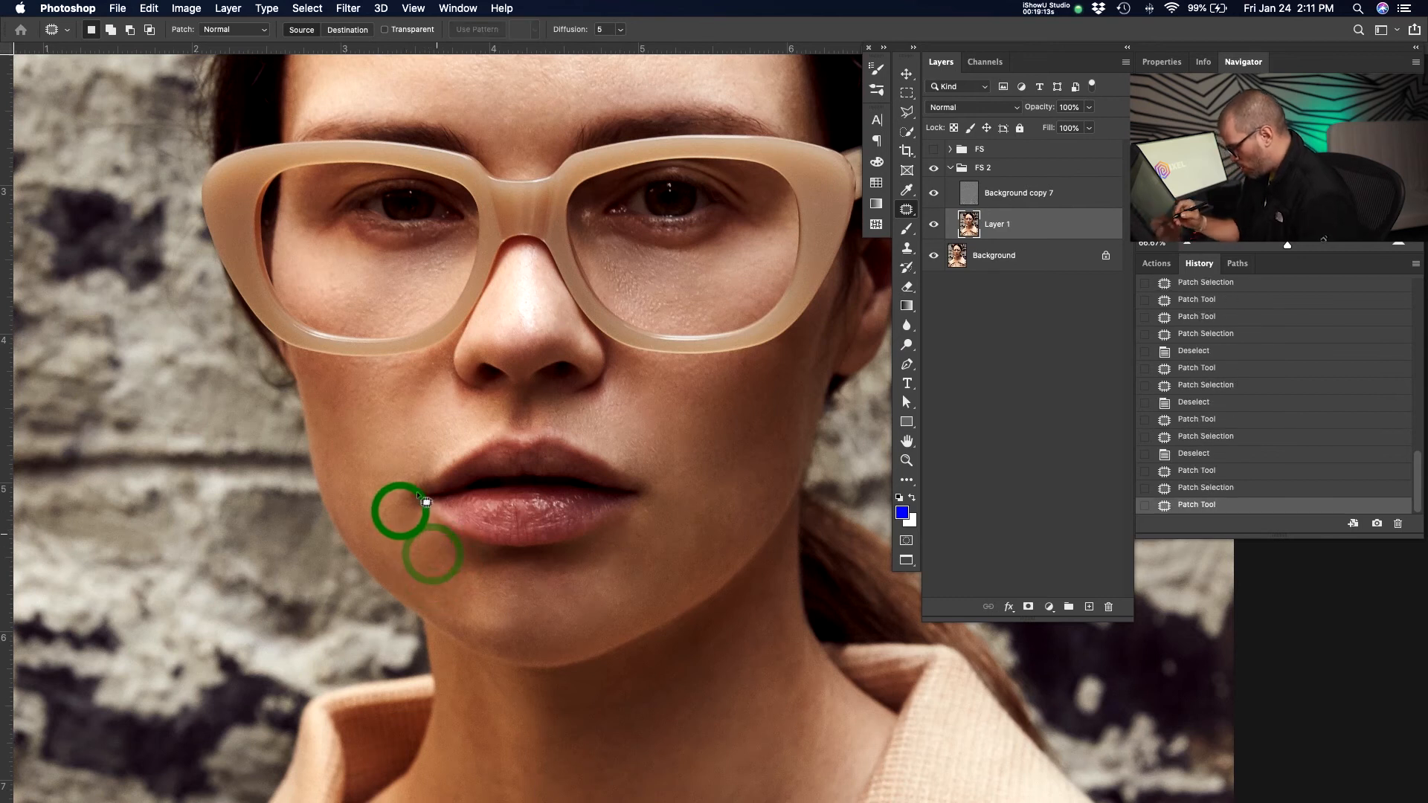
Switch to the Clone Stamp and clone over spots on the subject's left lower cheek near the jaw.
{"action": "key", "text": "s"}
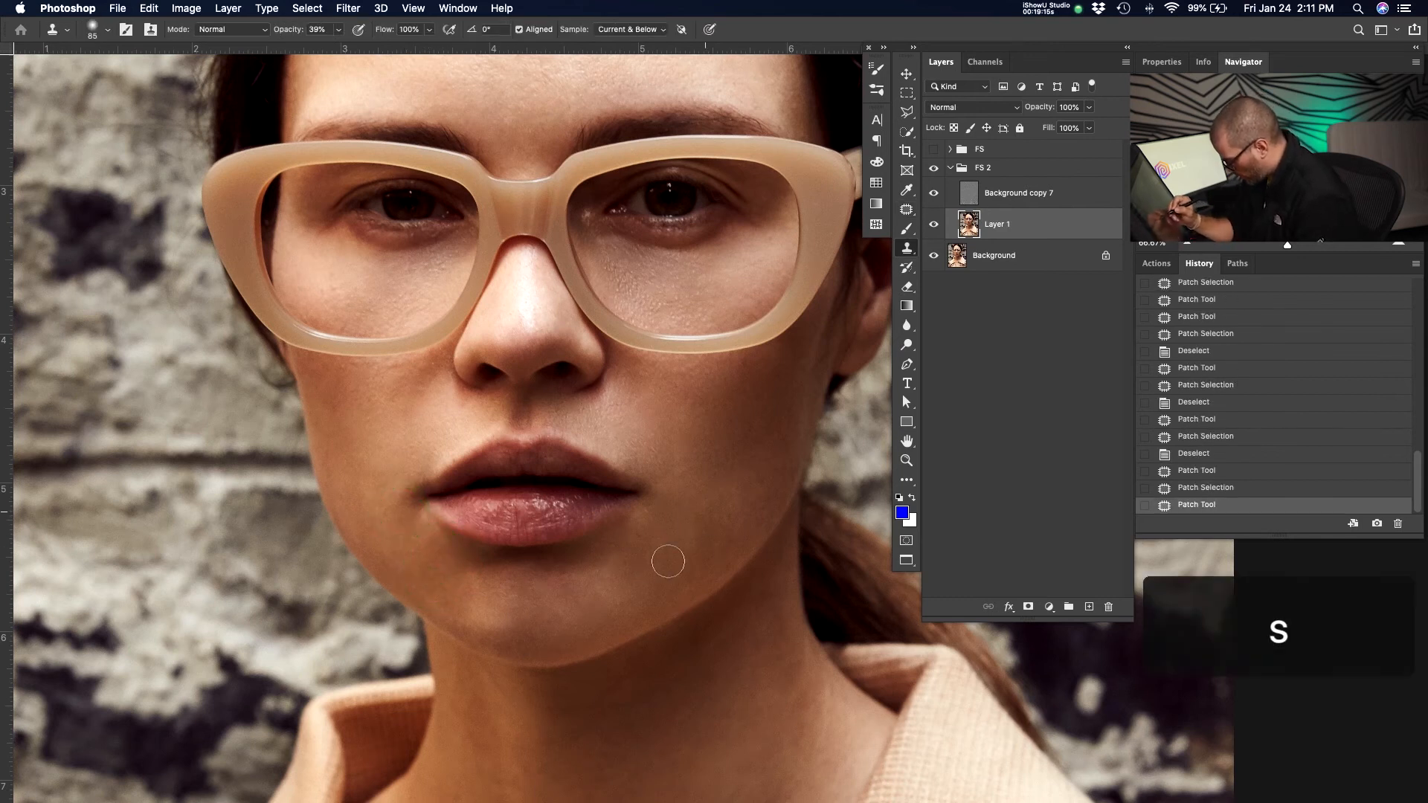
{"action": "left_click_drag", "start_coordinate": [677, 497], "coordinate": [666, 510]}
{"action": "left_click_drag", "start_coordinate": [672, 497], "coordinate": [665, 508]}
{"action": "left_click_drag", "start_coordinate": [678, 492], "coordinate": [668, 513]}
{"action": "left_click_drag", "start_coordinate": [679, 497], "coordinate": [669, 517]}
{"action": "mouse_move", "coordinate": [683, 500]}
{"action": "left_mouse_down"}
{"action": "mouse_move", "coordinate": [662, 531]}
{"action": "mouse_move", "coordinate": [680, 514]}
{"action": "left_mouse_up"}
{"action": "left_click", "coordinate": [681, 531], "text": "alt"}
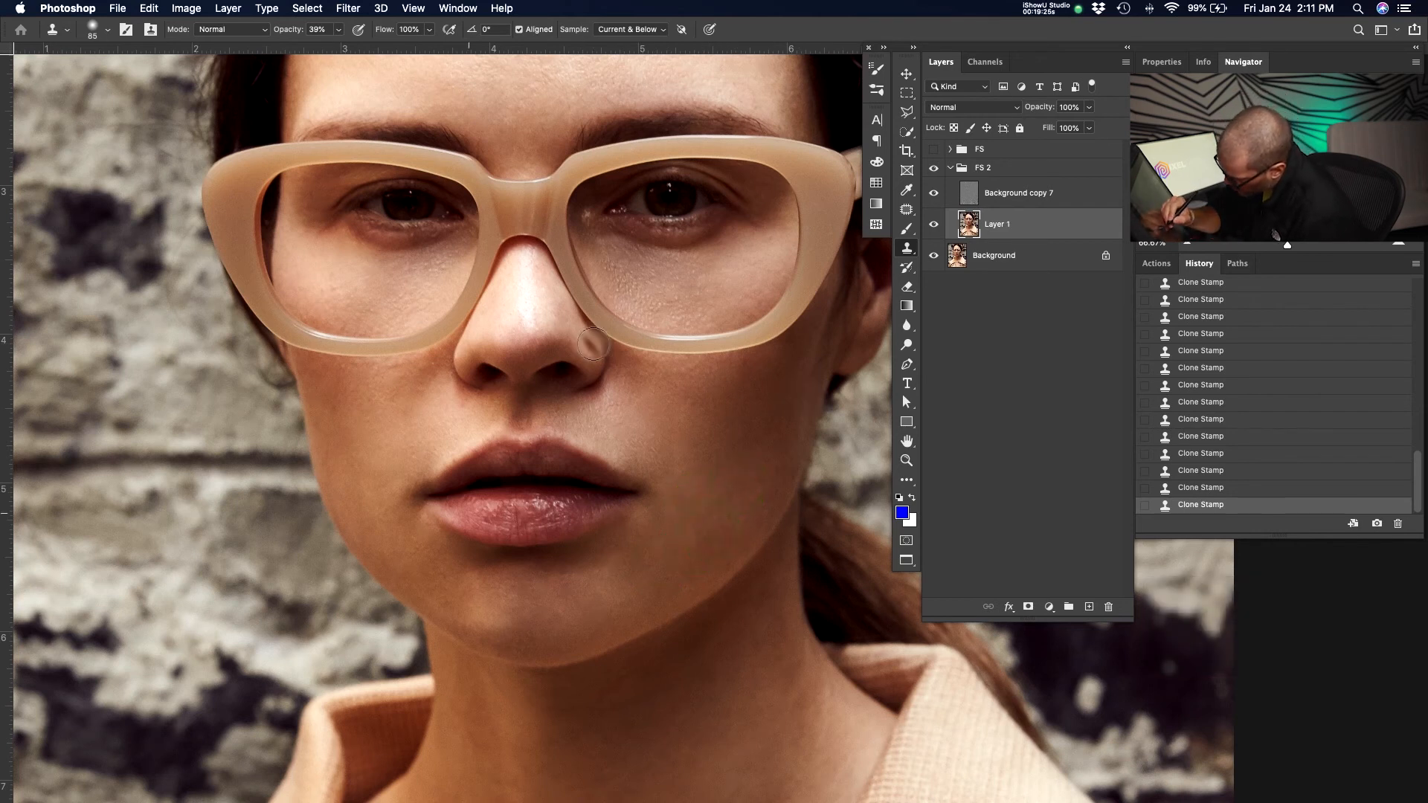
Select the Background copy 7 layer and patch the skin beside the nose bridge under the subject's right eye.
{"action": "left_click", "coordinate": [562, 303]}
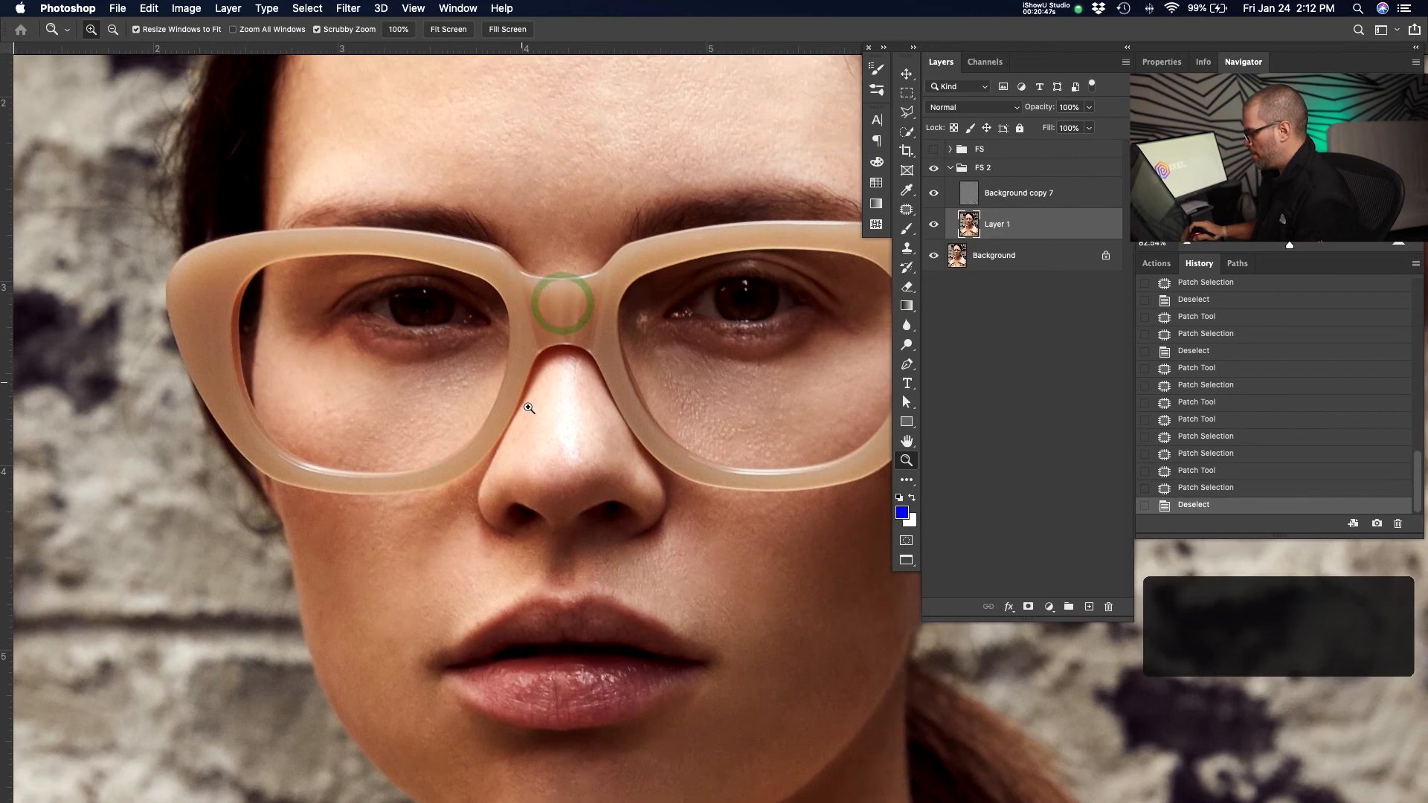
{"action": "left_click", "coordinate": [521, 382]}
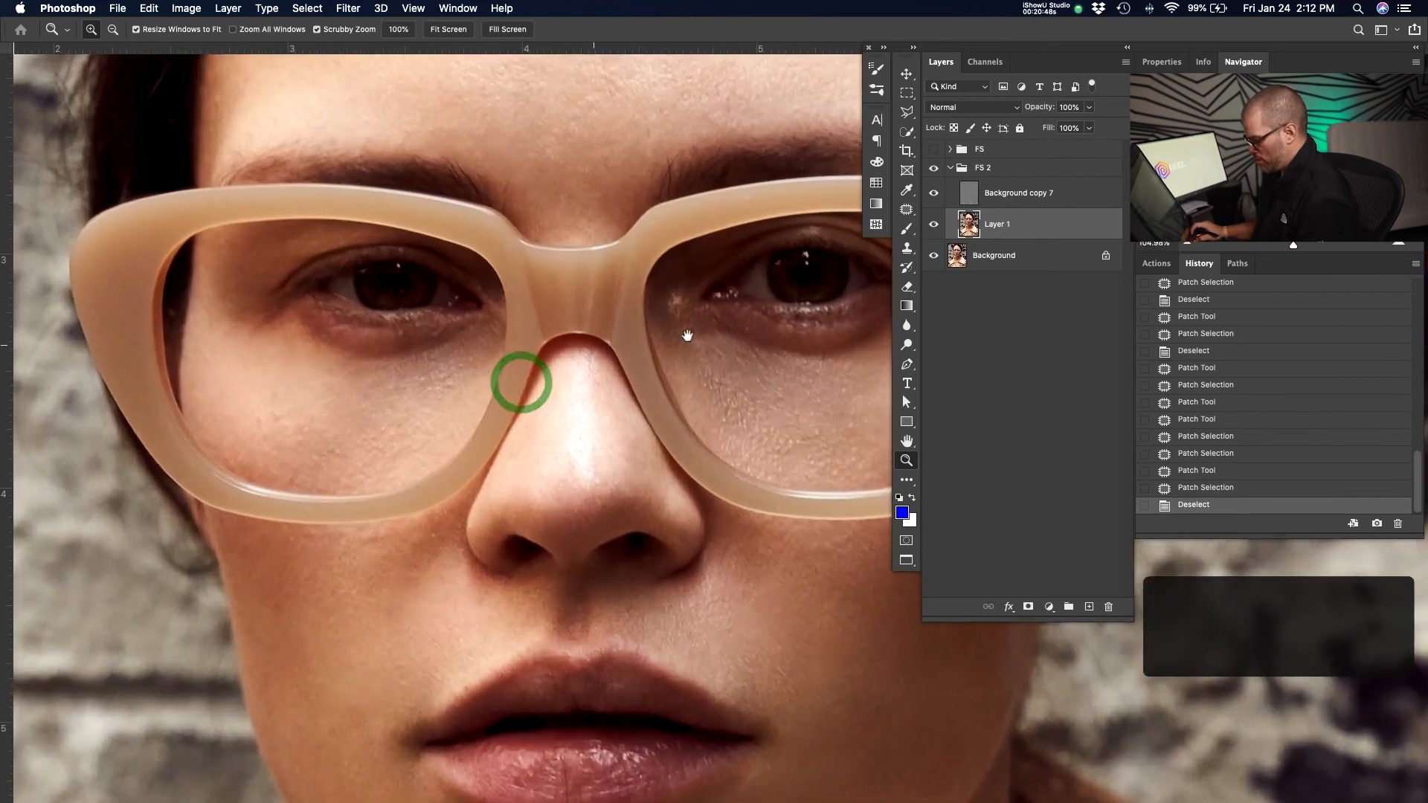
{"action": "left_click", "coordinate": [1020, 195]}
{"action": "left_click", "coordinate": [577, 377]}
{"action": "key", "text": "j"}
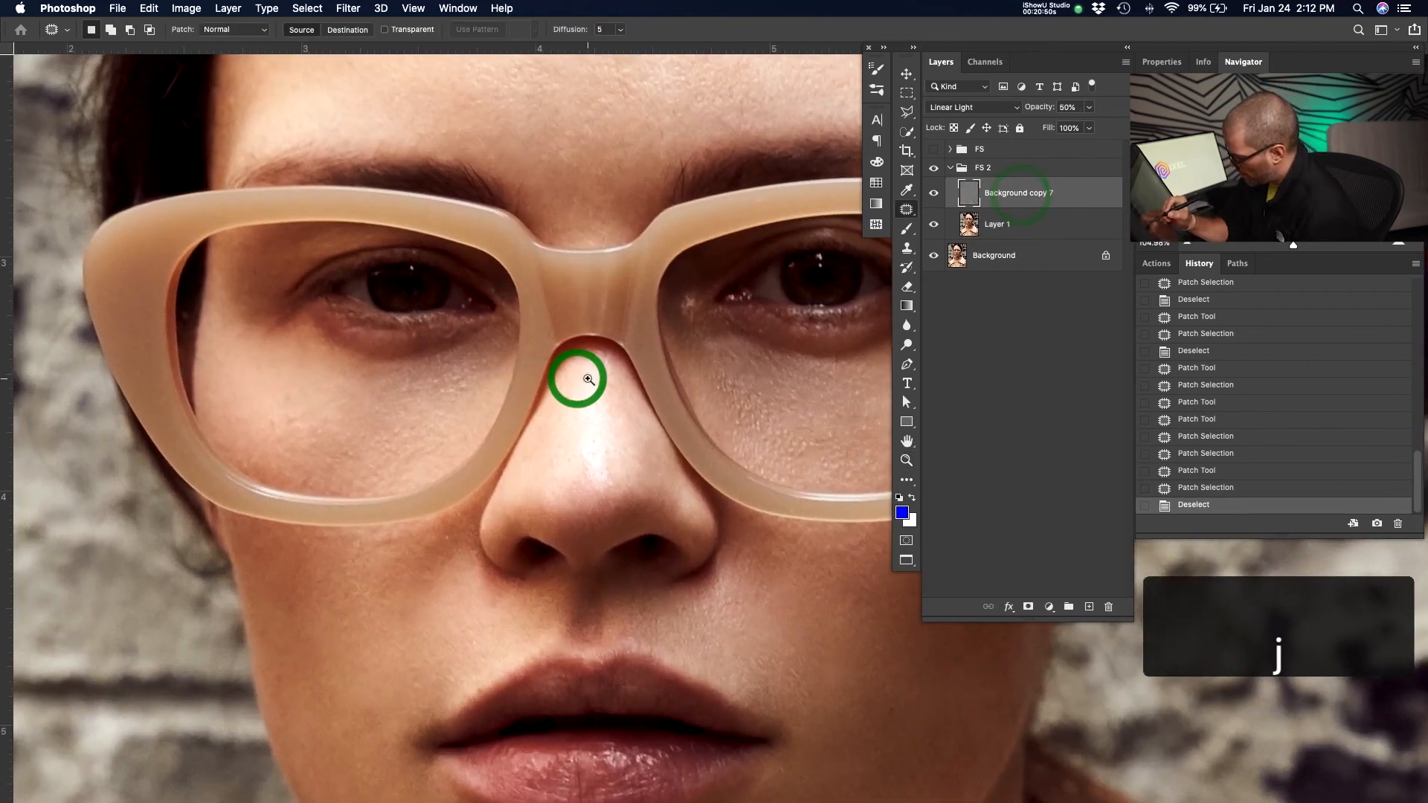
{"action": "left_click_drag", "start_coordinate": [467, 389], "coordinate": [469, 404]}
{"action": "left_click", "coordinate": [469, 401]}
{"action": "mouse_move", "coordinate": [467, 403]}
{"action": "left_mouse_down"}
{"action": "mouse_move", "coordinate": [465, 381]}
{"action": "mouse_move", "coordinate": [460, 393]}
{"action": "left_mouse_up"}
{"action": "left_click", "coordinate": [467, 400]}
{"action": "left_click", "coordinate": [444, 411]}
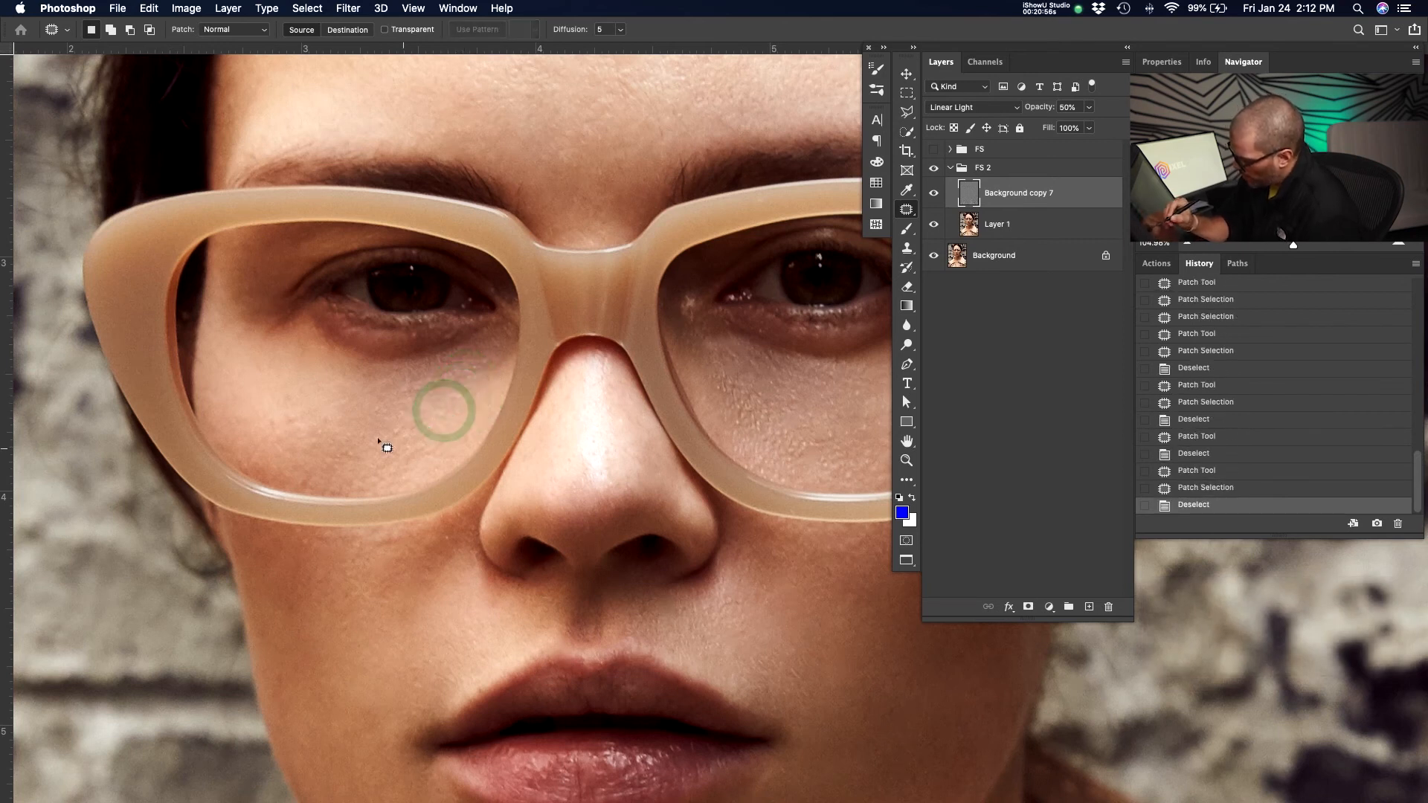
Patch the blemishes on the subject's right cheek just below the glasses frame.
{"action": "mouse_move", "coordinate": [360, 450]}
{"action": "left_mouse_down"}
{"action": "mouse_move", "coordinate": [361, 463]}
{"action": "mouse_move", "coordinate": [421, 448]}
{"action": "mouse_move", "coordinate": [453, 412]}
{"action": "mouse_move", "coordinate": [440, 425]}
{"action": "left_mouse_up"}
{"action": "left_click", "coordinate": [371, 465]}
{"action": "left_click", "coordinate": [423, 444]}
{"action": "left_click", "coordinate": [435, 443]}
{"action": "left_click_drag", "start_coordinate": [440, 539], "coordinate": [457, 540]}
{"action": "left_click_drag", "start_coordinate": [451, 535], "coordinate": [449, 541]}
{"action": "left_click", "coordinate": [443, 556]}
{"action": "left_click_drag", "start_coordinate": [311, 540], "coordinate": [326, 545]}
{"action": "left_click", "coordinate": [328, 558]}
Select Layer 1 and patch a spot on the subject's right cheek beside the mouth.
{"action": "left_click_drag", "start_coordinate": [759, 680], "coordinate": [717, 561]}
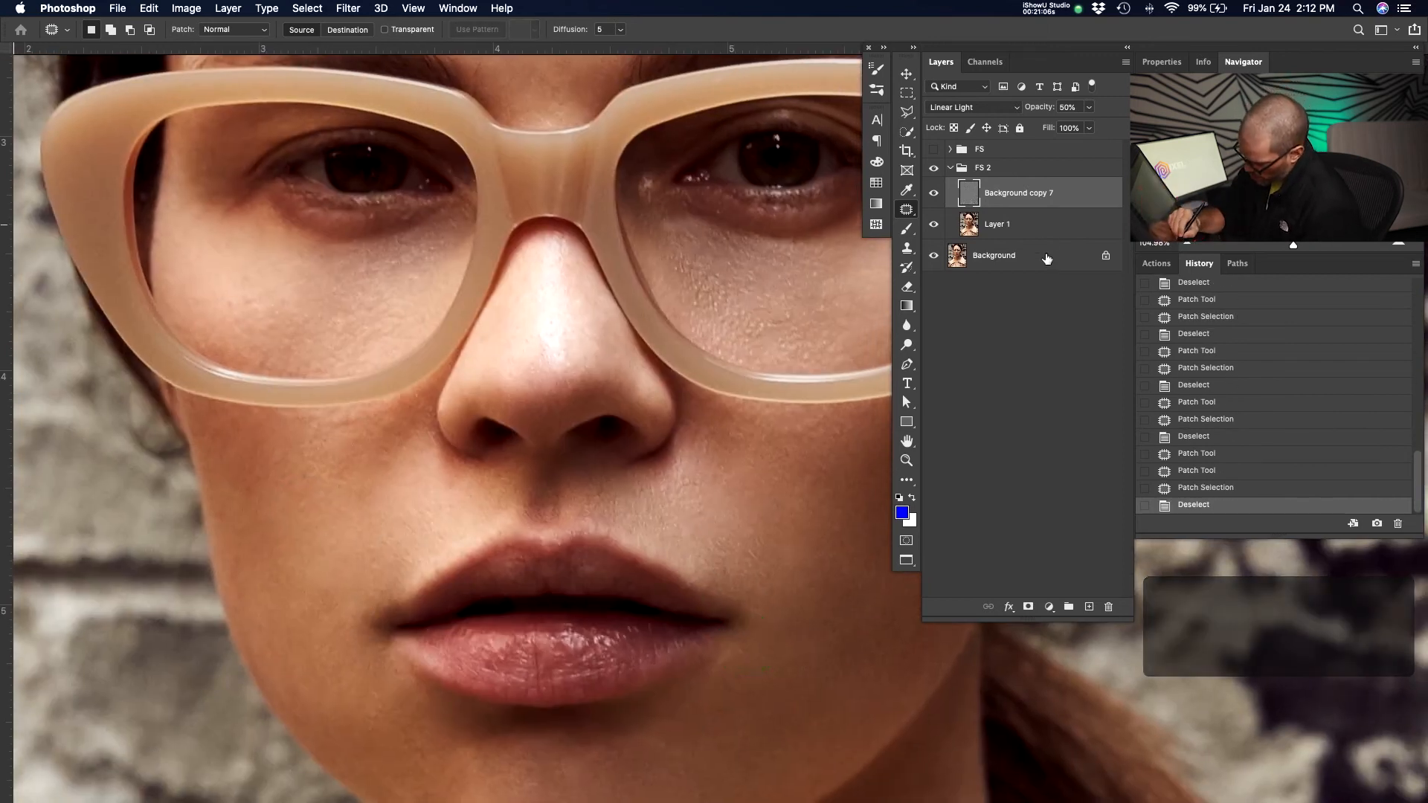
{"action": "left_click", "coordinate": [1037, 223]}
{"action": "mouse_move", "coordinate": [355, 648]}
{"action": "left_mouse_down"}
{"action": "mouse_move", "coordinate": [305, 624]}
{"action": "mouse_move", "coordinate": [346, 649]}
{"action": "left_mouse_up"}
{"action": "left_click_drag", "start_coordinate": [341, 599], "coordinate": [328, 529]}
{"action": "left_click", "coordinate": [333, 524]}
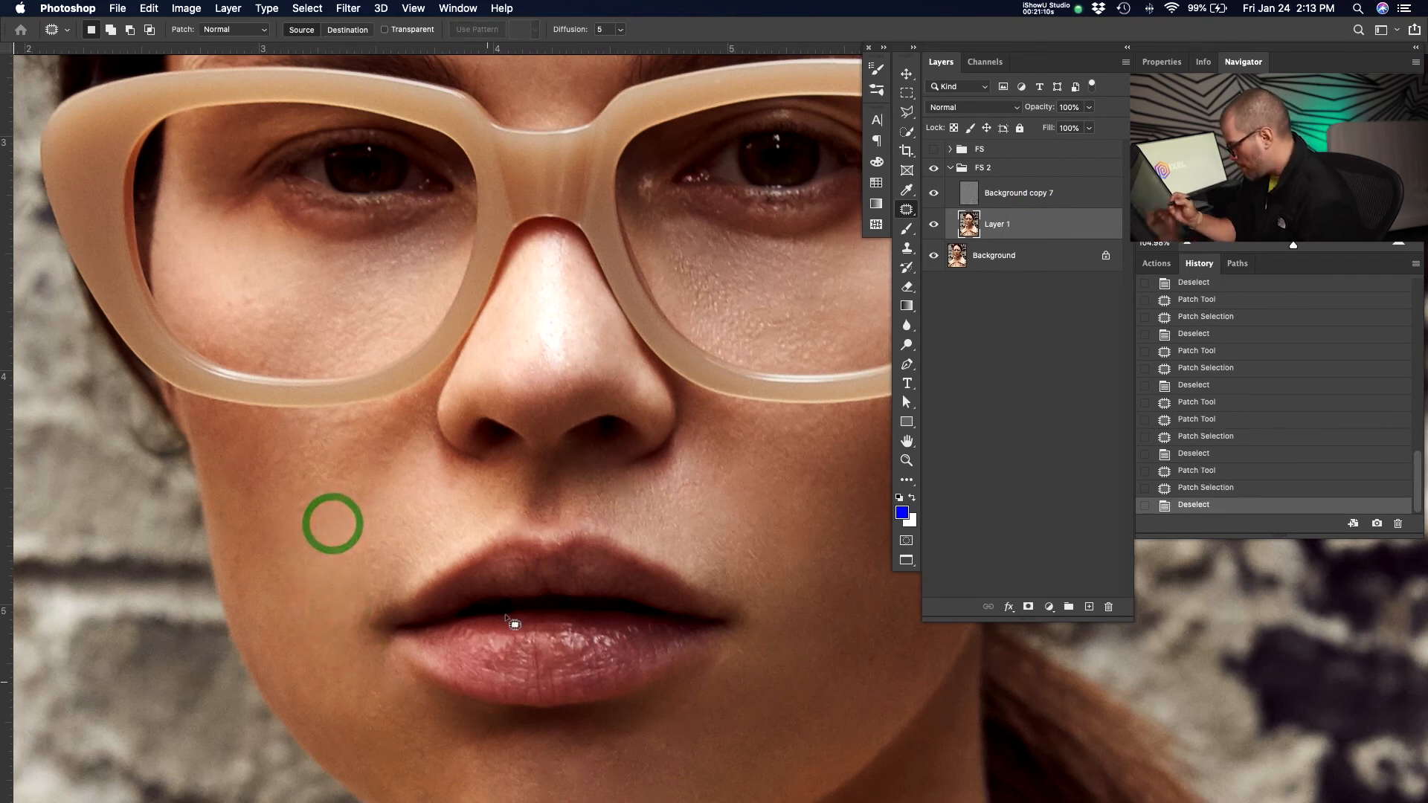
Reselect Background copy 7 and patch spots below the nose and beside the upper lip.
{"action": "left_click", "coordinate": [1030, 194]}
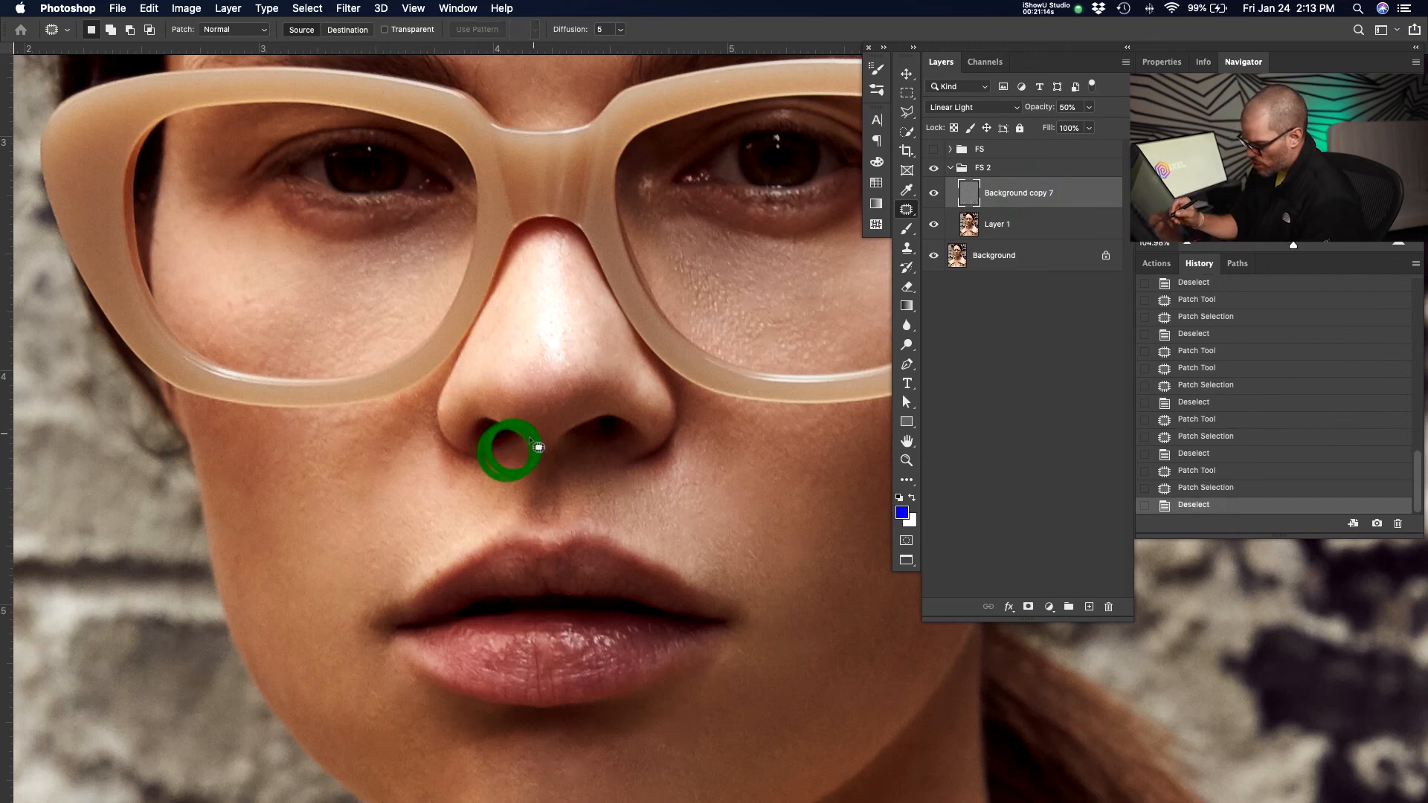
{"action": "left_click_drag", "start_coordinate": [716, 543], "coordinate": [703, 502]}
{"action": "left_click_drag", "start_coordinate": [694, 560], "coordinate": [642, 428]}
{"action": "mouse_move", "coordinate": [469, 639]}
{"action": "left_mouse_down"}
{"action": "mouse_move", "coordinate": [481, 618]}
{"action": "mouse_move", "coordinate": [468, 639]}
{"action": "left_mouse_up"}
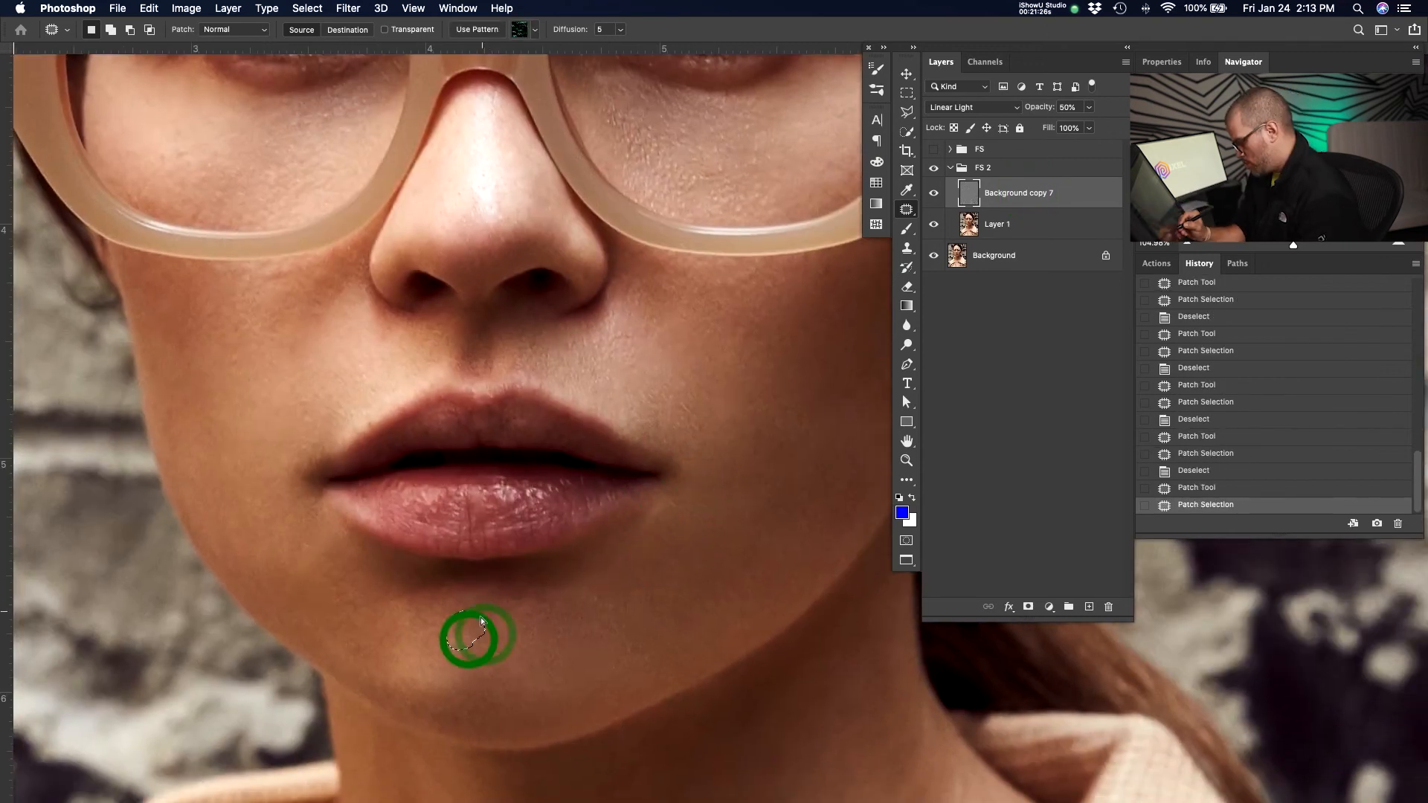
{"action": "left_click_drag", "start_coordinate": [483, 612], "coordinate": [578, 709]}
{"action": "mouse_move", "coordinate": [649, 649]}
{"action": "left_mouse_down"}
{"action": "mouse_move", "coordinate": [629, 654]}
{"action": "mouse_move", "coordinate": [658, 649]}
{"action": "left_mouse_up"}
{"action": "key", "text": "super+d"}
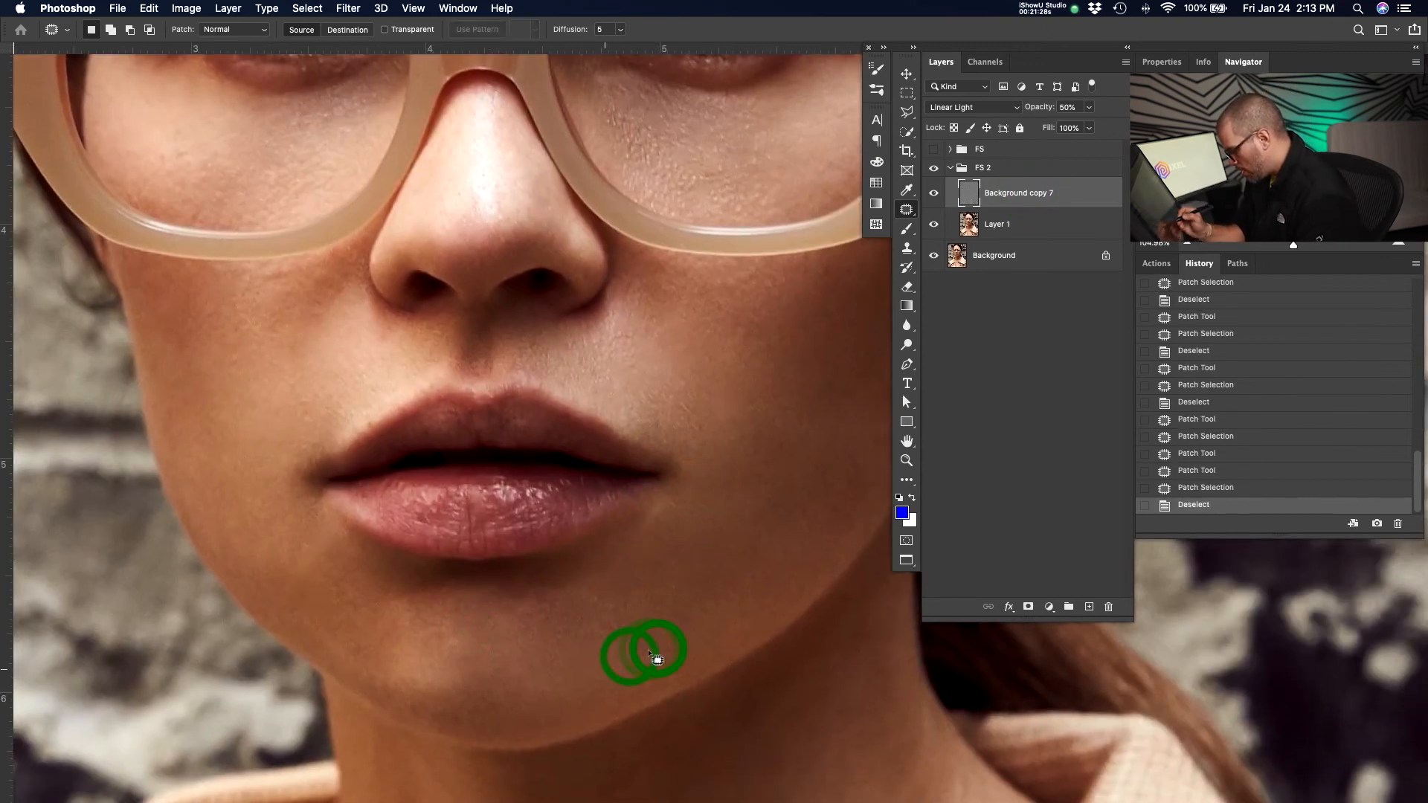
Patch several blemishes on the chin below the lower lip, deselecting after each patch.
{"action": "left_click_drag", "start_coordinate": [578, 677], "coordinate": [580, 683]}
{"action": "mouse_move", "coordinate": [606, 668]}
{"action": "left_mouse_down"}
{"action": "mouse_move", "coordinate": [656, 644]}
{"action": "mouse_move", "coordinate": [623, 625]}
{"action": "left_mouse_up"}
{"action": "key", "text": "super+d"}
{"action": "mouse_move", "coordinate": [606, 621]}
{"action": "left_mouse_down"}
{"action": "mouse_move", "coordinate": [646, 644]}
{"action": "mouse_move", "coordinate": [685, 543]}
{"action": "left_mouse_up"}
{"action": "key", "text": "super+d"}
{"action": "left_click_drag", "start_coordinate": [653, 592], "coordinate": [689, 593]}
{"action": "key", "text": "super+d"}
{"action": "mouse_move", "coordinate": [554, 600]}
{"action": "left_mouse_down"}
{"action": "mouse_move", "coordinate": [558, 617]}
{"action": "mouse_move", "coordinate": [532, 622]}
{"action": "mouse_move", "coordinate": [583, 655]}
{"action": "left_mouse_up"}
{"action": "key", "text": "super+d"}
Patch the remaining spots across the centre of the chin.
{"action": "left_click_drag", "start_coordinate": [557, 598], "coordinate": [587, 604]}
{"action": "mouse_move", "coordinate": [585, 606]}
{"action": "left_mouse_down"}
{"action": "mouse_move", "coordinate": [495, 610]}
{"action": "mouse_move", "coordinate": [484, 643]}
{"action": "mouse_move", "coordinate": [536, 604]}
{"action": "left_mouse_up"}
{"action": "left_click", "coordinate": [520, 651]}
{"action": "left_click_drag", "start_coordinate": [514, 616], "coordinate": [547, 629]}
{"action": "left_click", "coordinate": [547, 631]}
{"action": "left_click_drag", "start_coordinate": [450, 641], "coordinate": [500, 614]}
{"action": "mouse_move", "coordinate": [488, 636]}
{"action": "left_mouse_down"}
{"action": "mouse_move", "coordinate": [511, 657]}
{"action": "mouse_move", "coordinate": [543, 640]}
{"action": "left_mouse_up"}
{"action": "left_click", "coordinate": [511, 659]}
{"action": "left_click_drag", "start_coordinate": [525, 645], "coordinate": [565, 631]}
{"action": "left_click", "coordinate": [567, 629]}
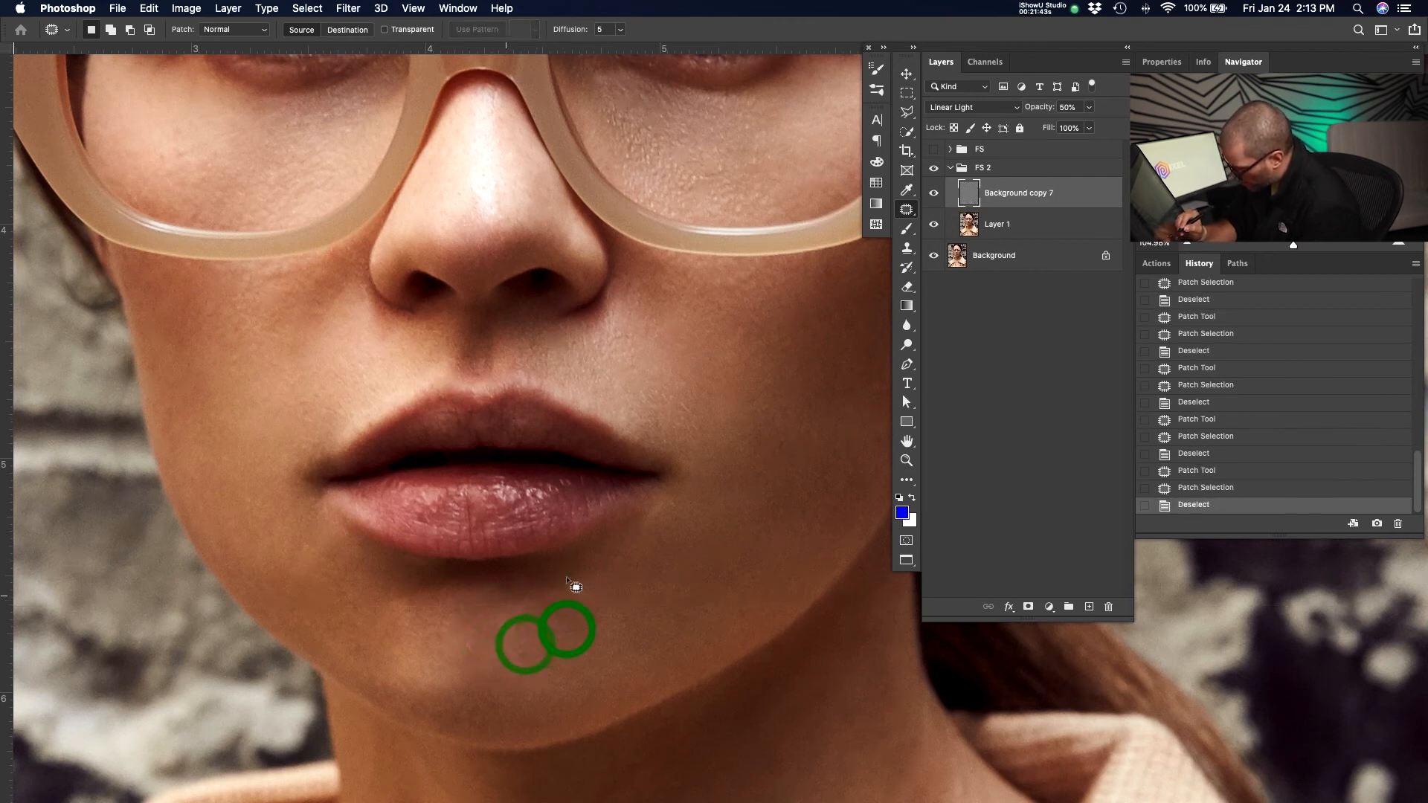
{"action": "mouse_move", "coordinate": [470, 638]}
{"action": "left_mouse_down"}
{"action": "mouse_move", "coordinate": [487, 679]}
{"action": "mouse_move", "coordinate": [524, 658]}
{"action": "mouse_move", "coordinate": [474, 615]}
{"action": "mouse_move", "coordinate": [468, 656]}
{"action": "mouse_move", "coordinate": [489, 645]}
{"action": "left_mouse_up"}
{"action": "left_click", "coordinate": [527, 659]}
{"action": "left_click", "coordinate": [491, 646]}
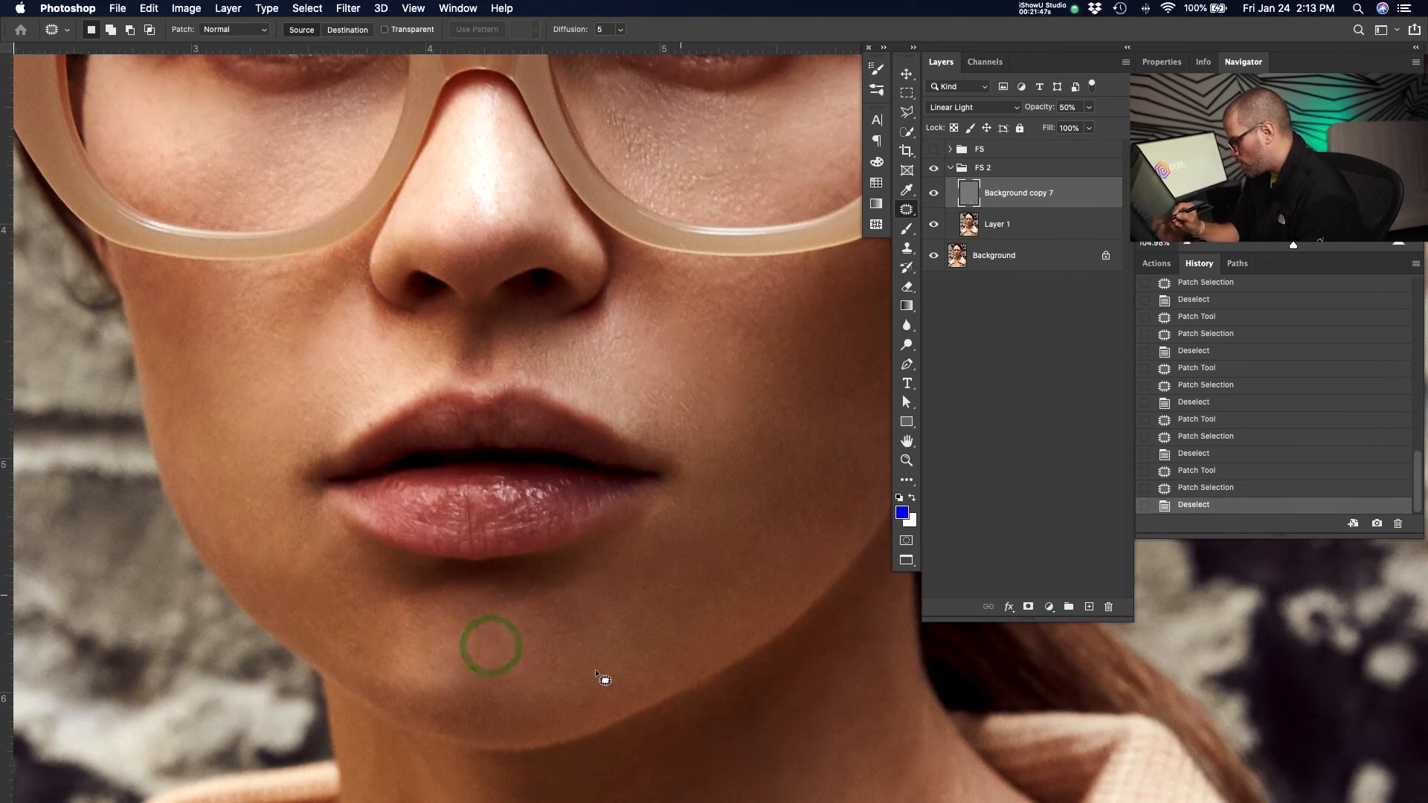
Patch a spot beside the subject's right corner of the upper lip.
{"action": "left_click_drag", "start_coordinate": [666, 496], "coordinate": [723, 547]}
{"action": "left_click", "coordinate": [708, 536]}
{"action": "key", "text": "space"}
{"action": "left_click_drag", "start_coordinate": [578, 384], "coordinate": [591, 395]}
{"action": "left_click", "coordinate": [592, 395]}
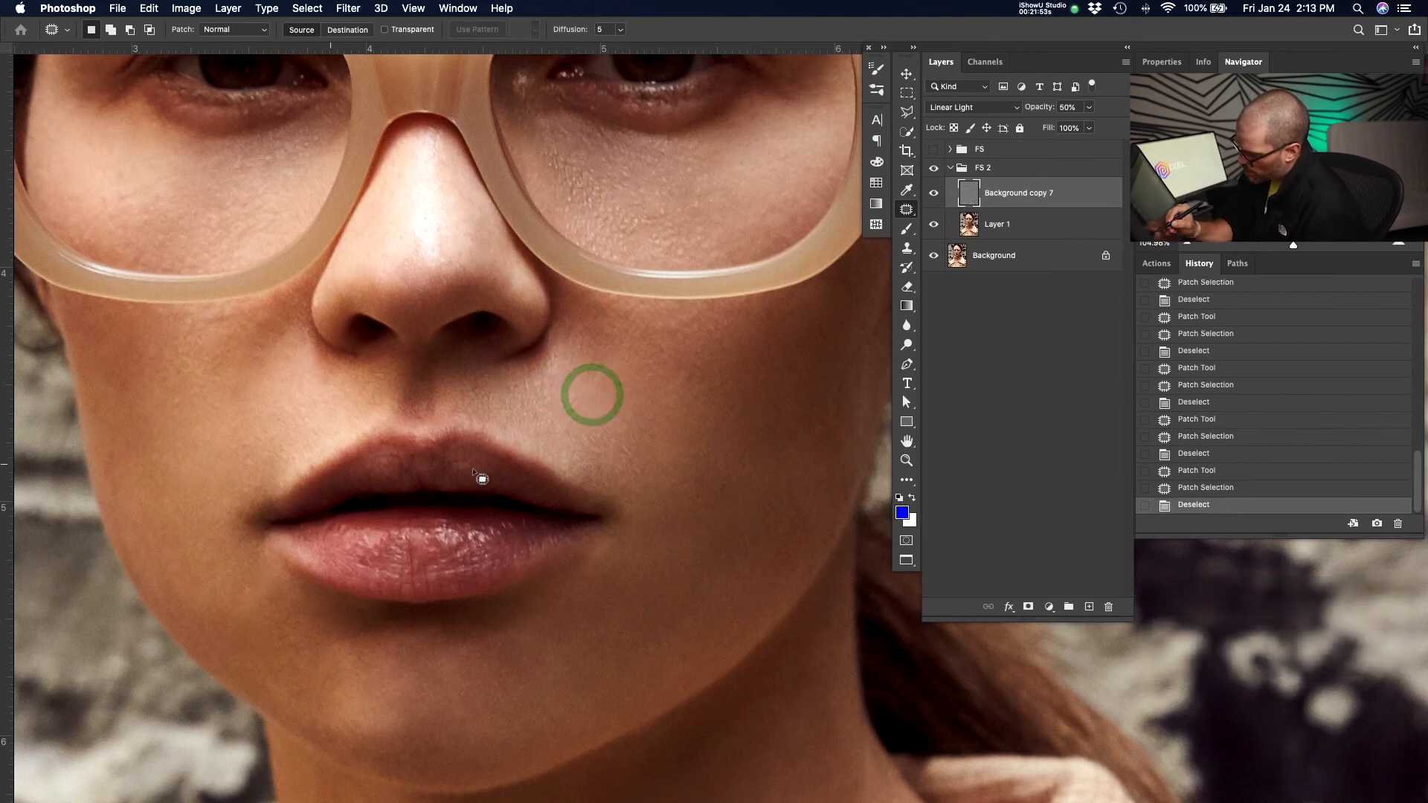
{"action": "left_click_drag", "start_coordinate": [317, 460], "coordinate": [332, 455]}
{"action": "left_click", "coordinate": [333, 454]}
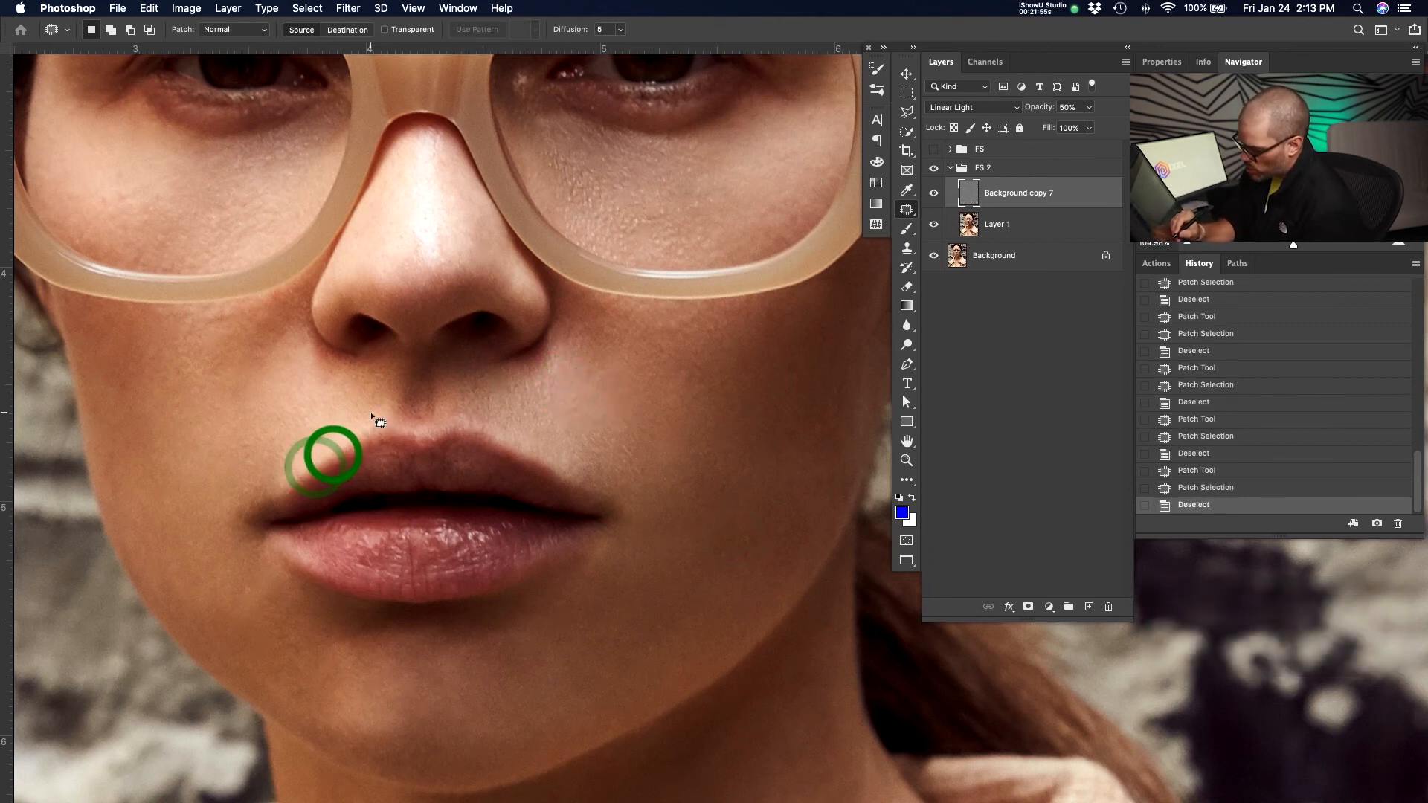
Patch the blemishes on the subject's right lower cheek below the mouth corner.
{"action": "left_click_drag", "start_coordinate": [294, 583], "coordinate": [289, 579]}
{"action": "left_click_drag", "start_coordinate": [290, 580], "coordinate": [233, 575]}
{"action": "left_click", "coordinate": [233, 575]}
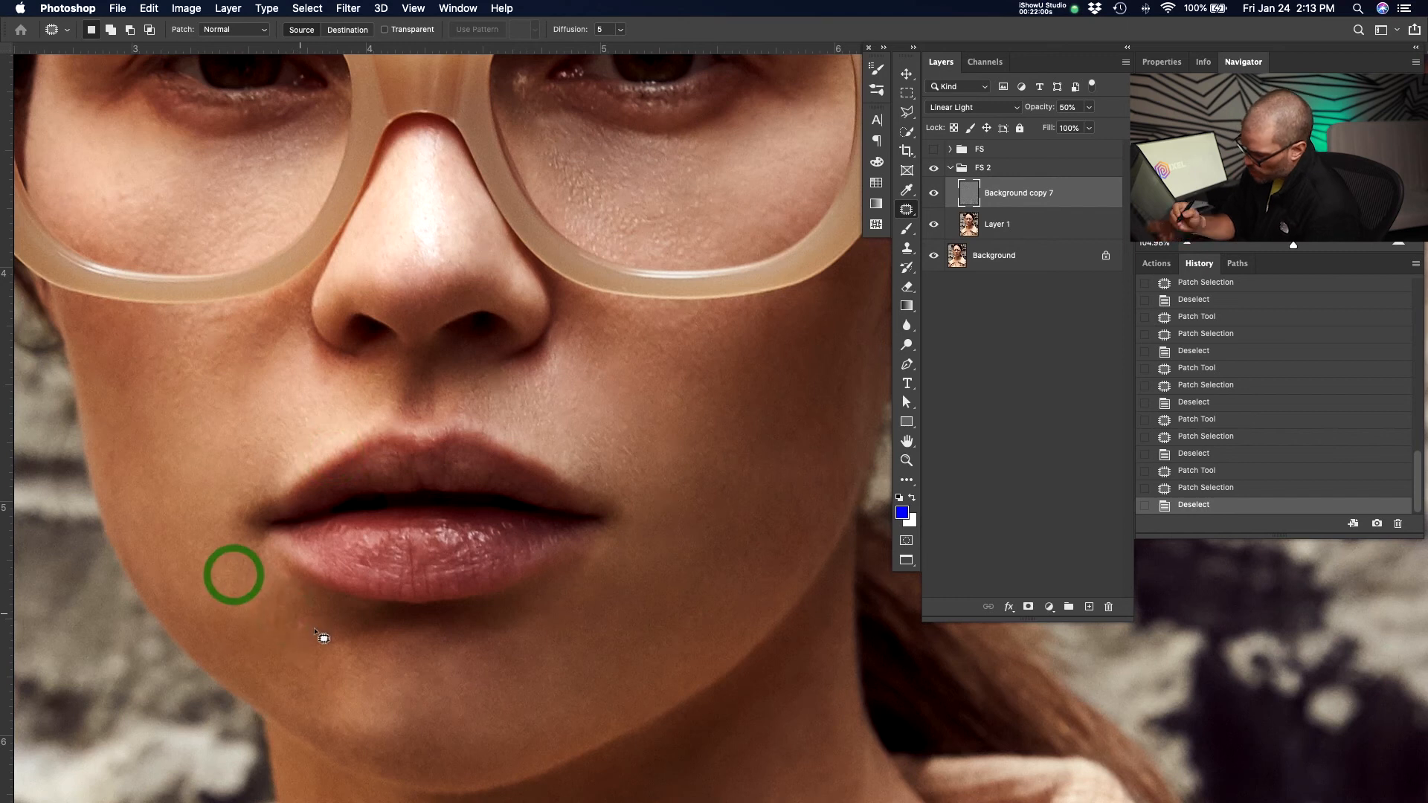
{"action": "left_click", "coordinate": [313, 622]}
{"action": "left_click_drag", "start_coordinate": [317, 662], "coordinate": [291, 593]}
{"action": "left_click", "coordinate": [290, 594]}
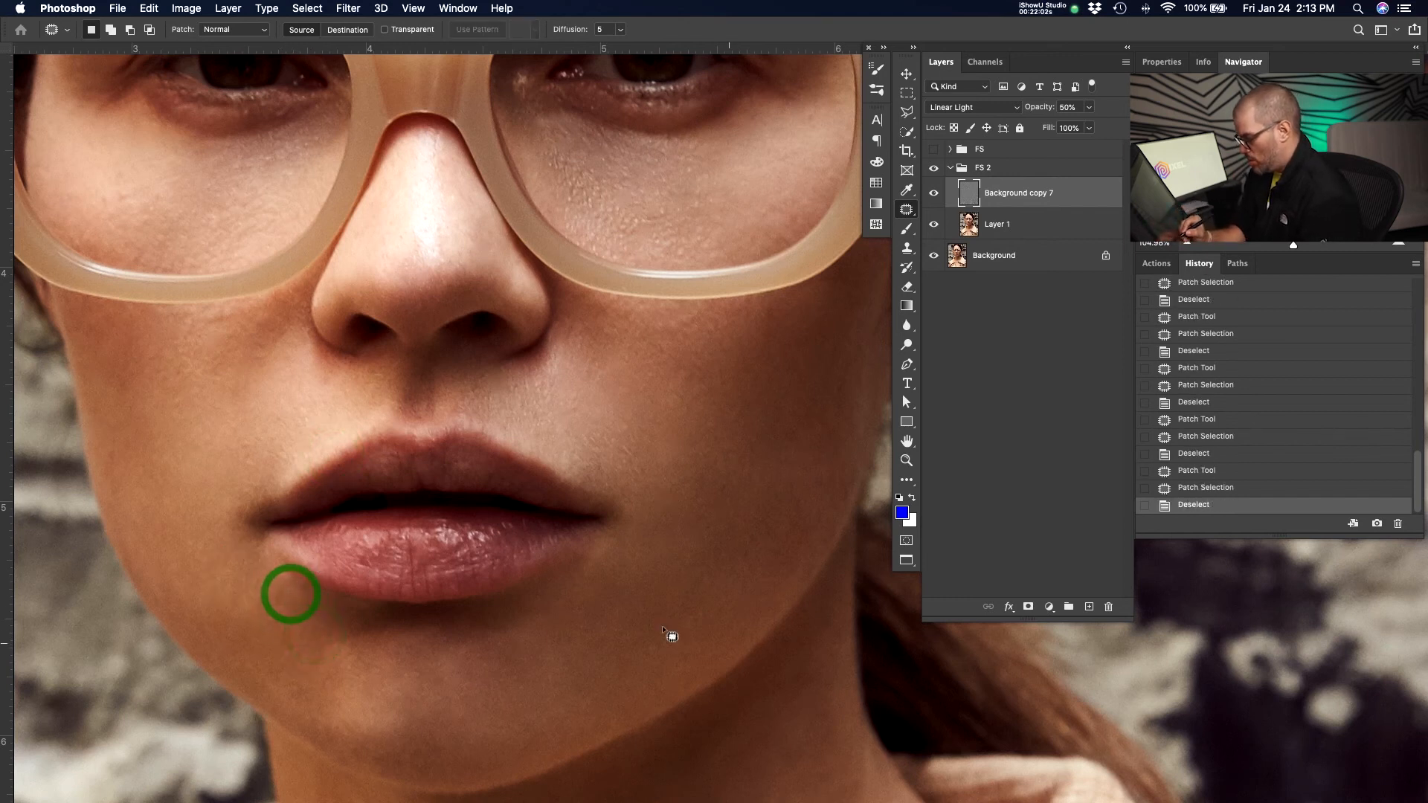
Patch the spots on the lower centre of the chin.
{"action": "mouse_move", "coordinate": [488, 650]}
{"action": "left_mouse_down"}
{"action": "mouse_move", "coordinate": [477, 678]}
{"action": "mouse_move", "coordinate": [514, 689]}
{"action": "left_mouse_up"}
{"action": "left_click", "coordinate": [515, 689]}
{"action": "mouse_move", "coordinate": [522, 648]}
{"action": "left_mouse_down"}
{"action": "mouse_move", "coordinate": [507, 671]}
{"action": "mouse_move", "coordinate": [541, 667]}
{"action": "mouse_move", "coordinate": [420, 659]}
{"action": "mouse_move", "coordinate": [492, 702]}
{"action": "left_mouse_up"}
{"action": "left_click", "coordinate": [541, 667]}
{"action": "left_click", "coordinate": [492, 703]}
{"action": "left_click", "coordinate": [491, 670]}
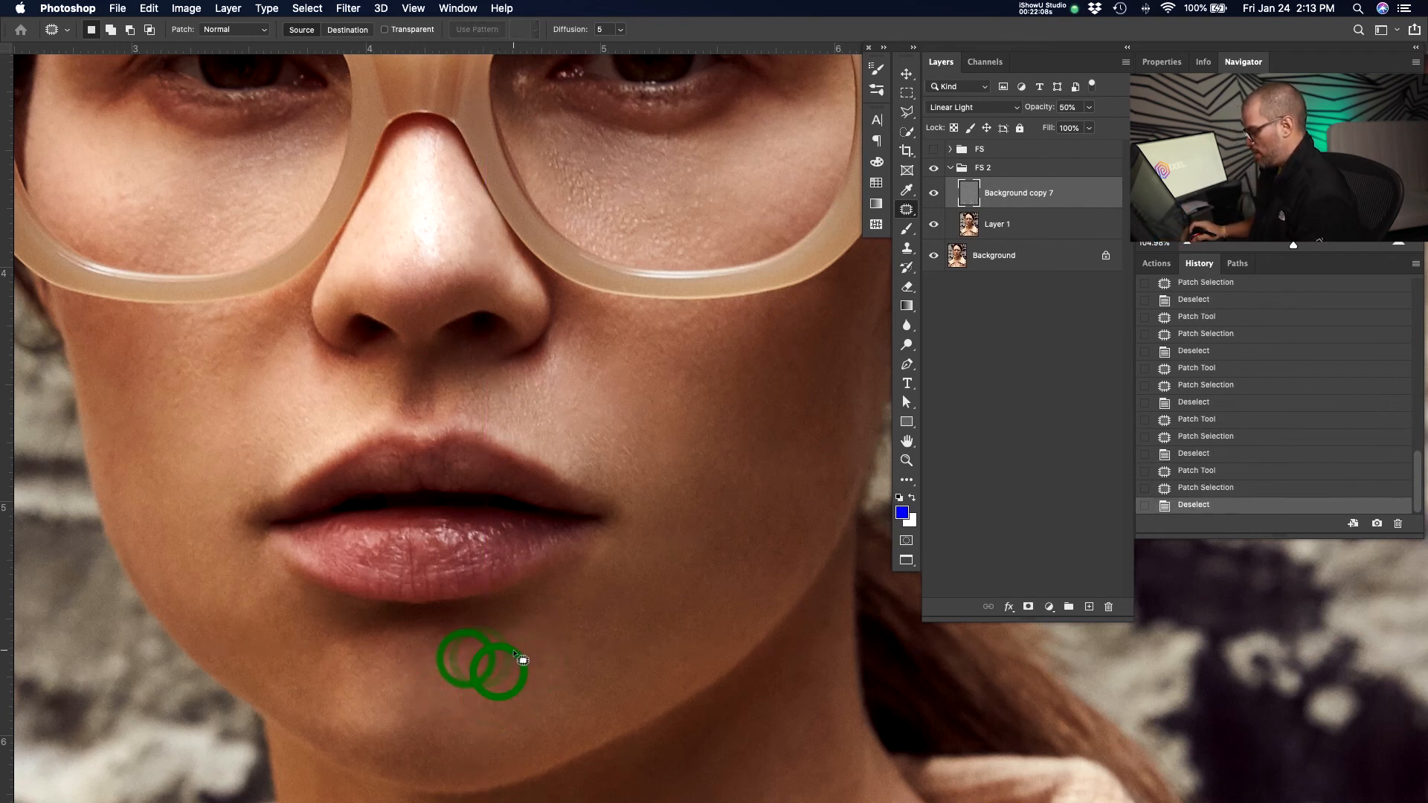
Select Layer 1 and patch the blemishes on the chin below the lower lip.
{"action": "key", "text": "super+0"}
{"action": "left_click_drag", "start_coordinate": [681, 439], "coordinate": [535, 448]}
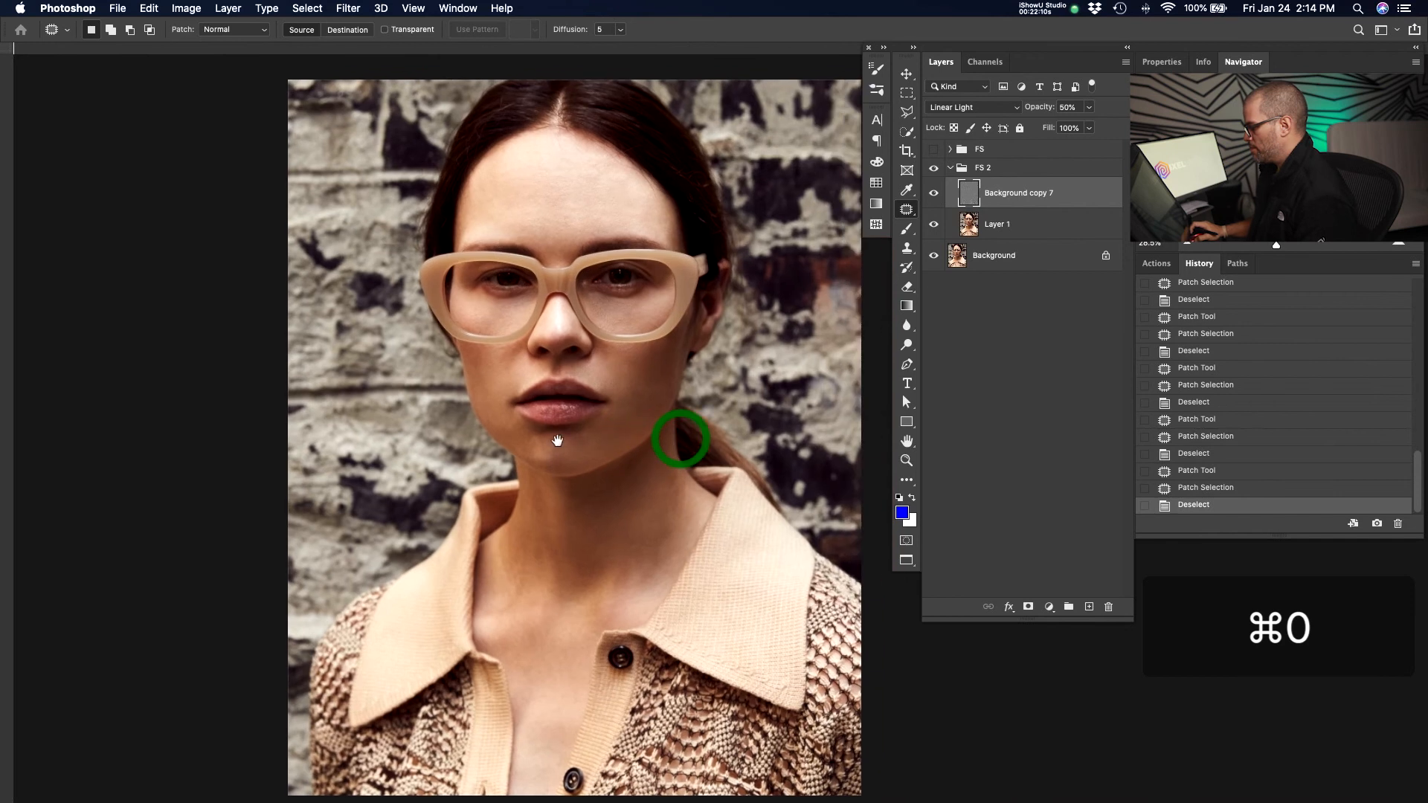
{"action": "key", "text": "z"}
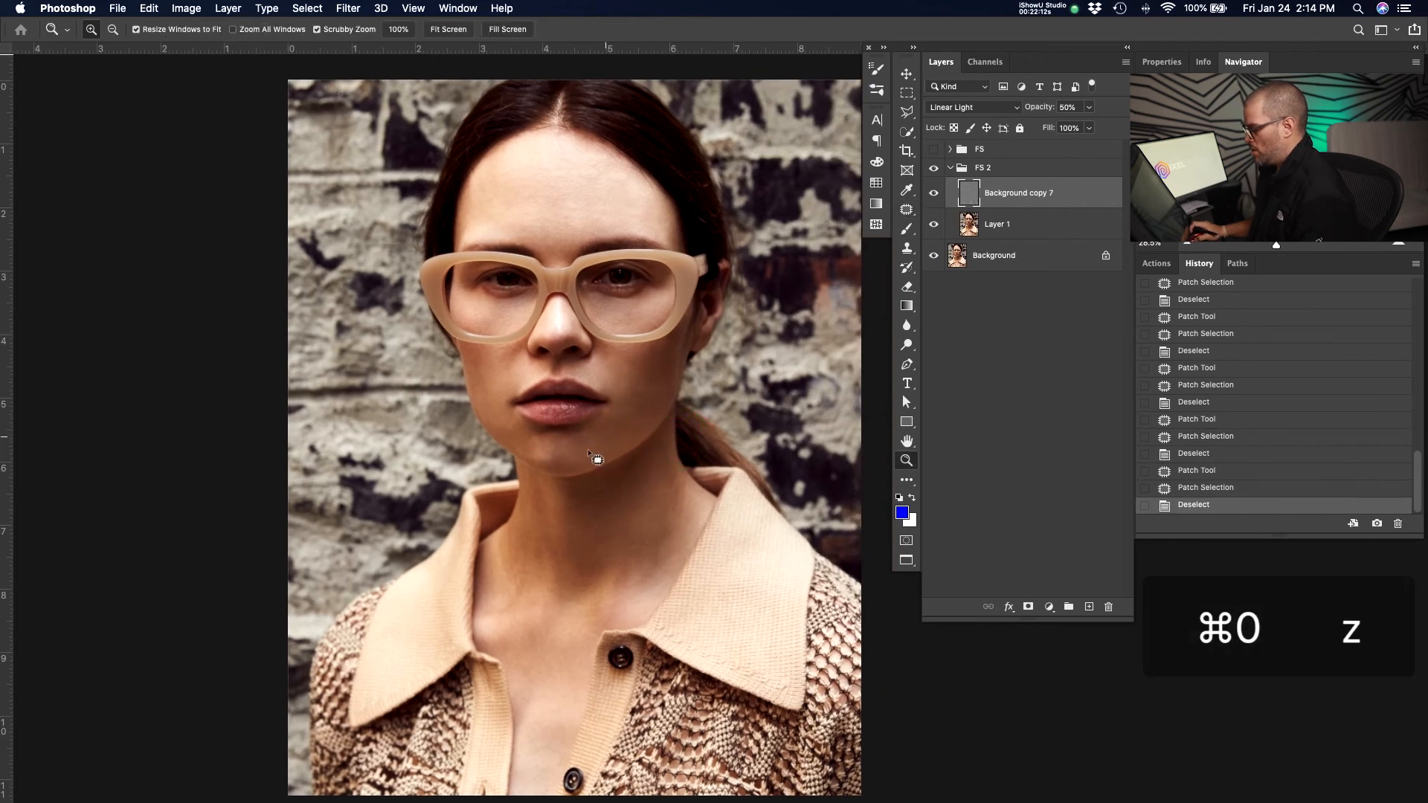
{"action": "left_click", "coordinate": [603, 432]}
{"action": "left_click", "coordinate": [649, 398]}
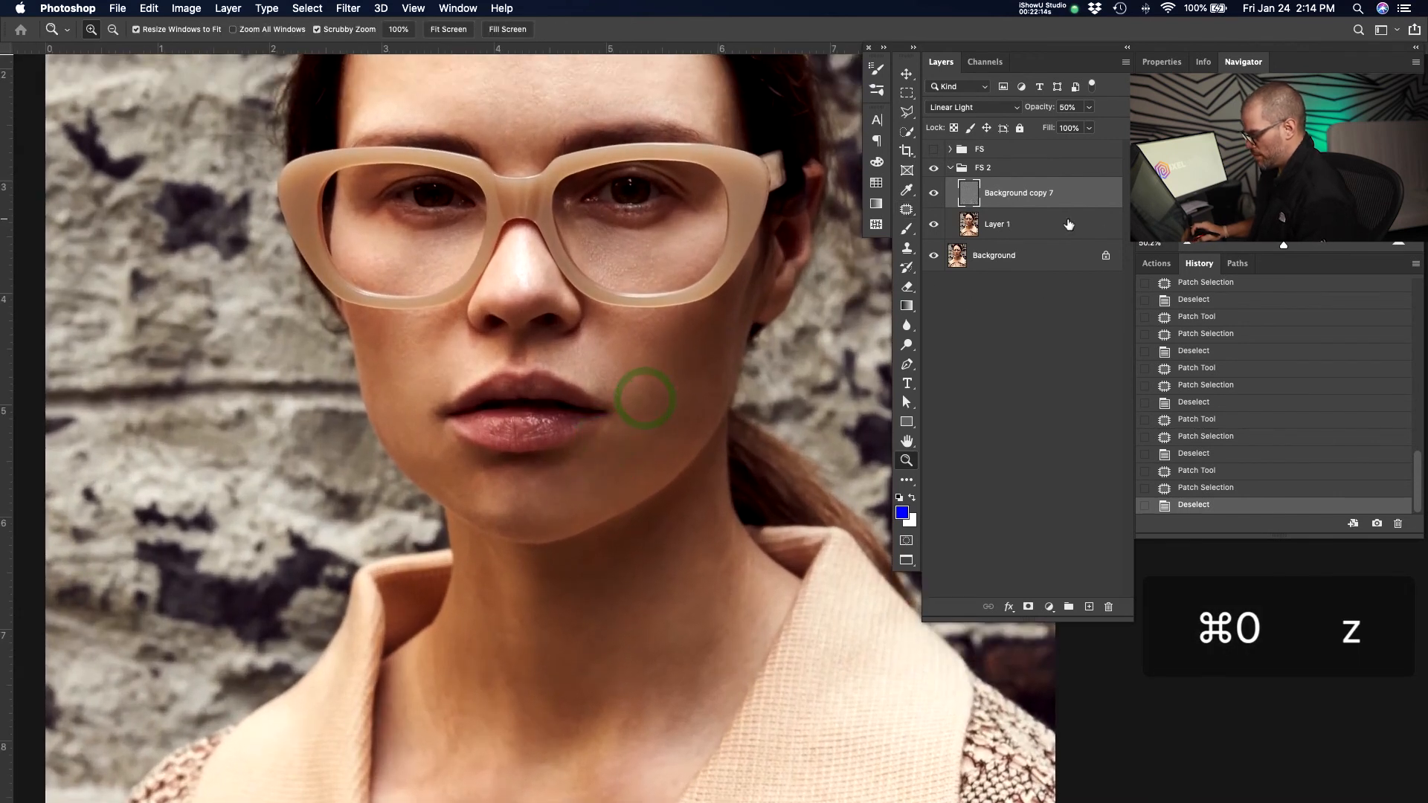
{"action": "left_click", "coordinate": [1008, 224]}
{"action": "left_click", "coordinate": [589, 470]}
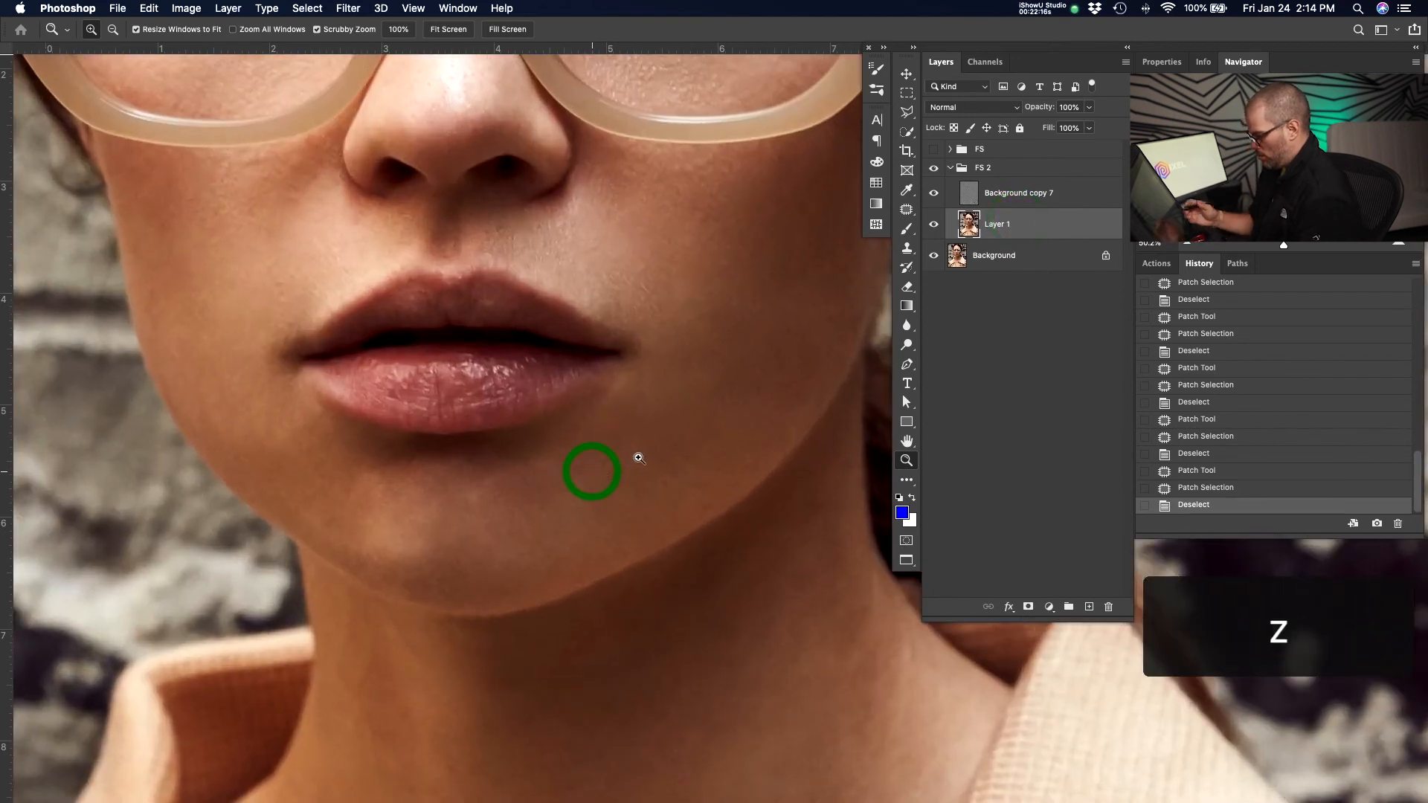
{"action": "left_click", "coordinate": [622, 461]}
{"action": "key", "text": "j"}
{"action": "mouse_move", "coordinate": [595, 476]}
{"action": "left_mouse_down"}
{"action": "mouse_move", "coordinate": [627, 511]}
{"action": "mouse_move", "coordinate": [709, 448]}
{"action": "mouse_move", "coordinate": [505, 467]}
{"action": "mouse_move", "coordinate": [552, 483]}
{"action": "left_mouse_up"}
{"action": "left_click", "coordinate": [721, 439]}
{"action": "left_click_drag", "start_coordinate": [539, 523], "coordinate": [679, 493]}
{"action": "left_click", "coordinate": [694, 478]}
{"action": "mouse_move", "coordinate": [570, 481]}
{"action": "left_mouse_down"}
{"action": "mouse_move", "coordinate": [632, 465]}
{"action": "mouse_move", "coordinate": [572, 480]}
{"action": "left_mouse_up"}
{"action": "left_click", "coordinate": [635, 462]}
Patch the remaining chin spots toward the subject's right jaw on Layer 1.
{"action": "left_click_drag", "start_coordinate": [544, 502], "coordinate": [623, 472]}
{"action": "left_click_drag", "start_coordinate": [507, 485], "coordinate": [461, 476]}
{"action": "left_click_drag", "start_coordinate": [494, 501], "coordinate": [501, 534]}
{"action": "left_click", "coordinate": [501, 536]}
{"action": "left_click_drag", "start_coordinate": [463, 477], "coordinate": [457, 484]}
{"action": "left_click_drag", "start_coordinate": [495, 498], "coordinate": [575, 495]}
{"action": "left_click", "coordinate": [554, 500]}
{"action": "left_click", "coordinate": [584, 502]}
{"action": "key", "text": "super+minus"}
{"action": "key", "text": "super+minus"}
{"action": "key", "text": "super+minus"}
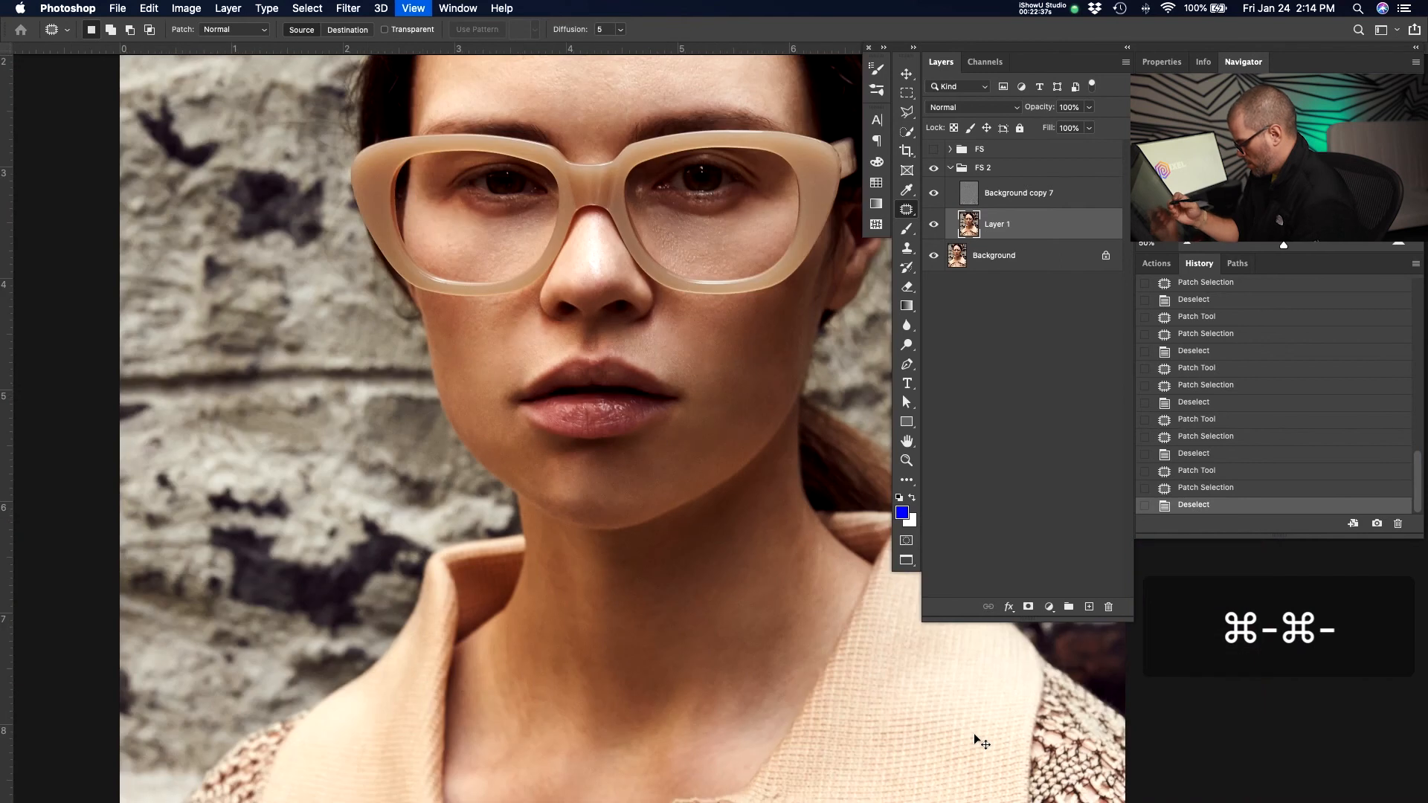
Patch spots on the subject's left side of the chin, deselecting after each patch.
{"action": "key", "text": "super+j"}
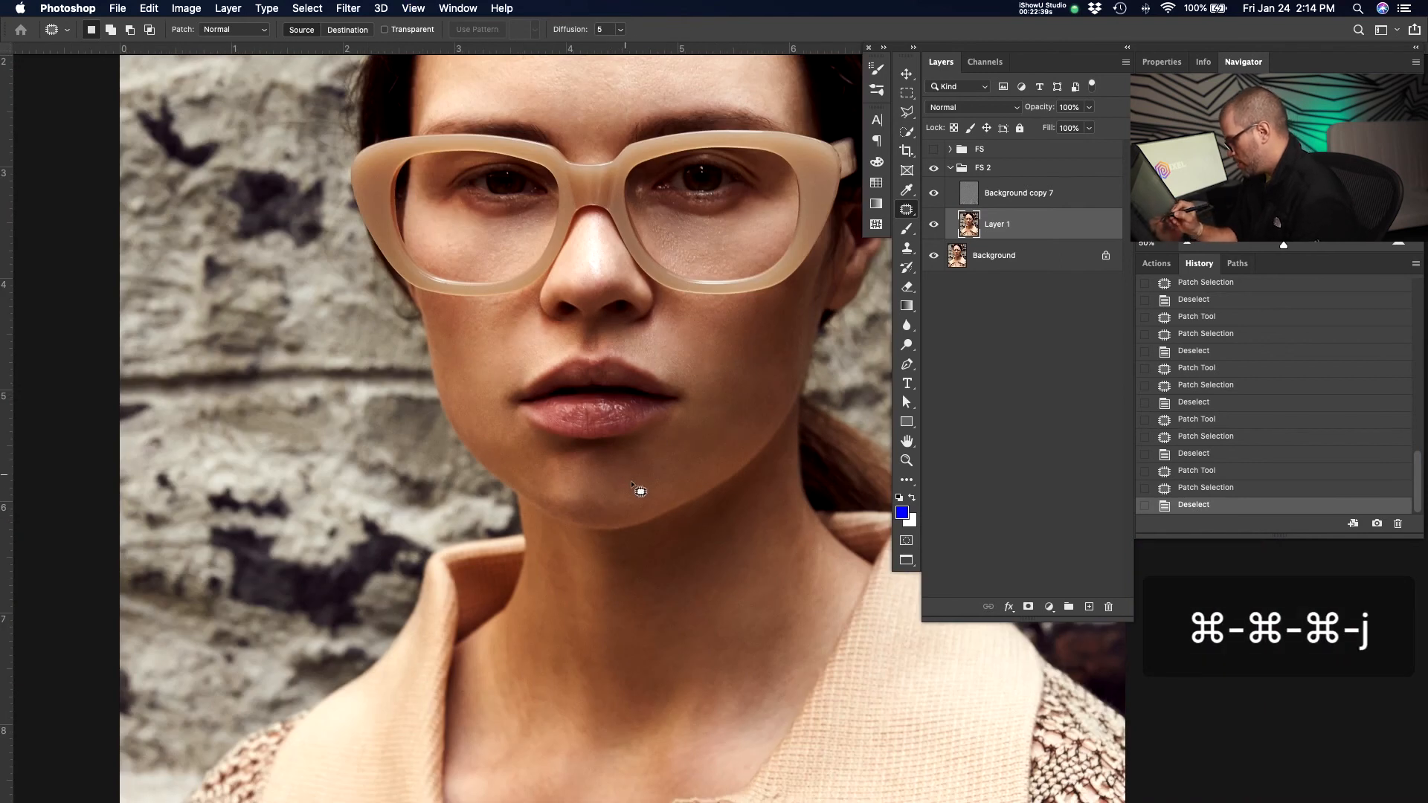
{"action": "mouse_move", "coordinate": [638, 457]}
{"action": "left_mouse_down"}
{"action": "mouse_move", "coordinate": [576, 490]}
{"action": "mouse_move", "coordinate": [642, 505]}
{"action": "mouse_move", "coordinate": [641, 479]}
{"action": "mouse_move", "coordinate": [714, 467]}
{"action": "left_mouse_up"}
{"action": "key", "text": "super+d"}
{"action": "left_click_drag", "start_coordinate": [608, 452], "coordinate": [641, 463]}
{"action": "mouse_move", "coordinate": [637, 472]}
{"action": "left_mouse_down"}
{"action": "mouse_move", "coordinate": [680, 463]}
{"action": "mouse_move", "coordinate": [603, 475]}
{"action": "left_mouse_up"}
{"action": "key", "text": "super+d"}
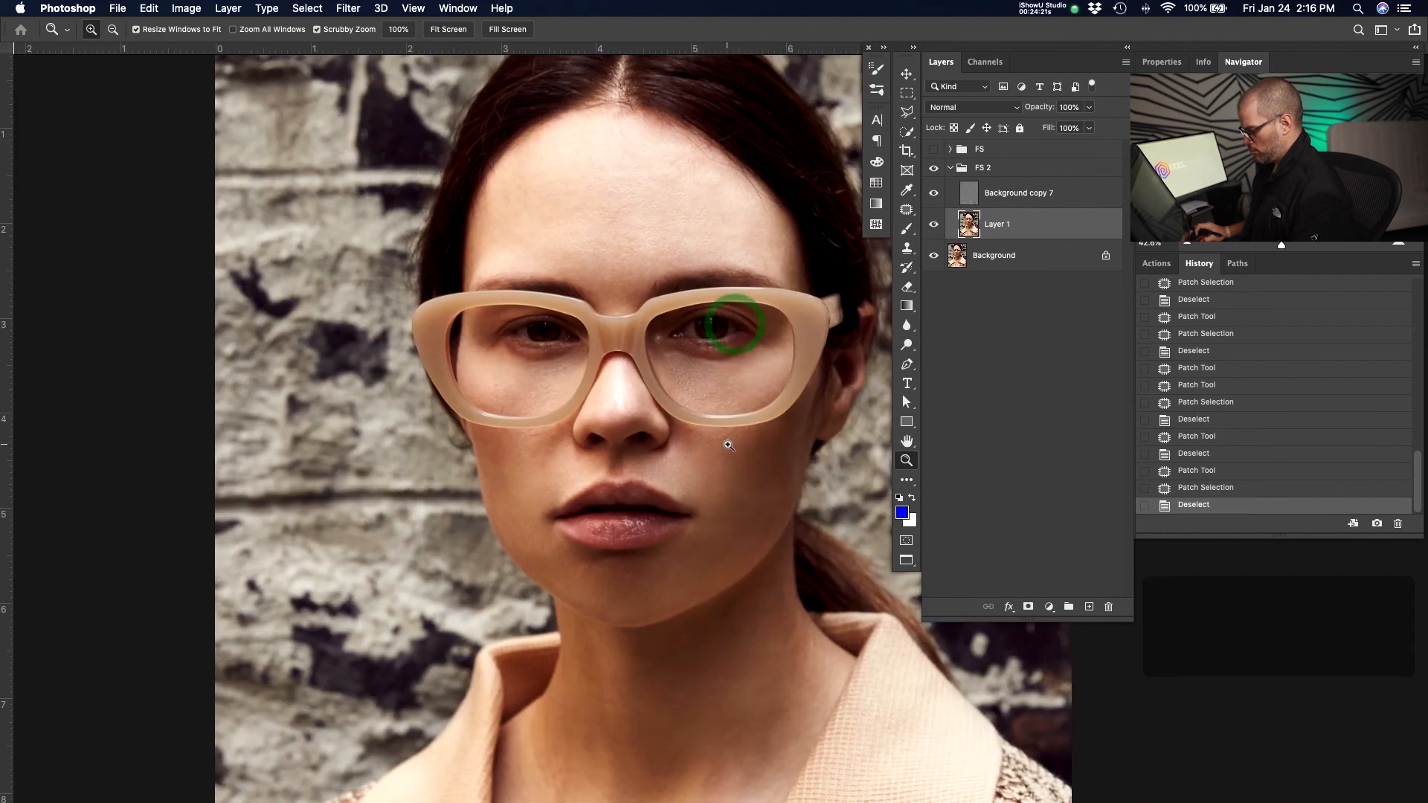
Clone over spots along the subject's left jawline below the mouth with the Clone Stamp.
{"action": "key", "text": "z"}
{"action": "left_click", "coordinate": [707, 557]}
{"action": "left_click_drag", "start_coordinate": [708, 557], "coordinate": [732, 552]}
{"action": "mouse_move", "coordinate": [729, 440]}
{"action": "left_mouse_down"}
{"action": "mouse_move", "coordinate": [641, 491]}
{"action": "mouse_move", "coordinate": [678, 485]}
{"action": "mouse_move", "coordinate": [630, 488]}
{"action": "mouse_move", "coordinate": [655, 488]}
{"action": "left_mouse_up"}
{"action": "key", "text": "s"}
{"action": "left_click", "coordinate": [551, 394], "text": "alt"}
{"action": "left_click_drag", "start_coordinate": [658, 489], "coordinate": [650, 488]}
{"action": "mouse_move", "coordinate": [661, 488]}
{"action": "left_mouse_down"}
{"action": "mouse_move", "coordinate": [648, 488]}
{"action": "mouse_move", "coordinate": [676, 500]}
{"action": "left_mouse_up"}
{"action": "mouse_move", "coordinate": [674, 492]}
{"action": "left_mouse_down"}
{"action": "mouse_move", "coordinate": [747, 485]}
{"action": "mouse_move", "coordinate": [683, 509]}
{"action": "mouse_move", "coordinate": [729, 503]}
{"action": "left_mouse_up"}
{"action": "left_click", "coordinate": [630, 490]}
{"action": "key", "text": "z"}
Patch the blemishes along the subject's left jaw beside the chin.
{"action": "key", "text": "j"}
{"action": "left_click_drag", "start_coordinate": [732, 513], "coordinate": [735, 516]}
{"action": "mouse_move", "coordinate": [732, 520]}
{"action": "left_mouse_down"}
{"action": "mouse_move", "coordinate": [760, 493]}
{"action": "mouse_move", "coordinate": [659, 498]}
{"action": "left_mouse_up"}
{"action": "left_click", "coordinate": [762, 486]}
{"action": "mouse_move", "coordinate": [661, 500]}
{"action": "left_mouse_down"}
{"action": "mouse_move", "coordinate": [620, 455]}
{"action": "mouse_move", "coordinate": [650, 476]}
{"action": "left_mouse_up"}
{"action": "left_click", "coordinate": [642, 483]}
{"action": "mouse_move", "coordinate": [641, 484]}
{"action": "left_mouse_down"}
{"action": "mouse_move", "coordinate": [652, 451]}
{"action": "mouse_move", "coordinate": [657, 480]}
{"action": "left_mouse_up"}
{"action": "left_click", "coordinate": [604, 431]}
{"action": "left_click_drag", "start_coordinate": [637, 466], "coordinate": [631, 470]}
{"action": "mouse_move", "coordinate": [652, 492]}
{"action": "left_mouse_down"}
{"action": "mouse_move", "coordinate": [635, 489]}
{"action": "mouse_move", "coordinate": [652, 494]}
{"action": "left_mouse_up"}
{"action": "left_click_drag", "start_coordinate": [658, 506], "coordinate": [647, 491]}
{"action": "left_click", "coordinate": [646, 488]}
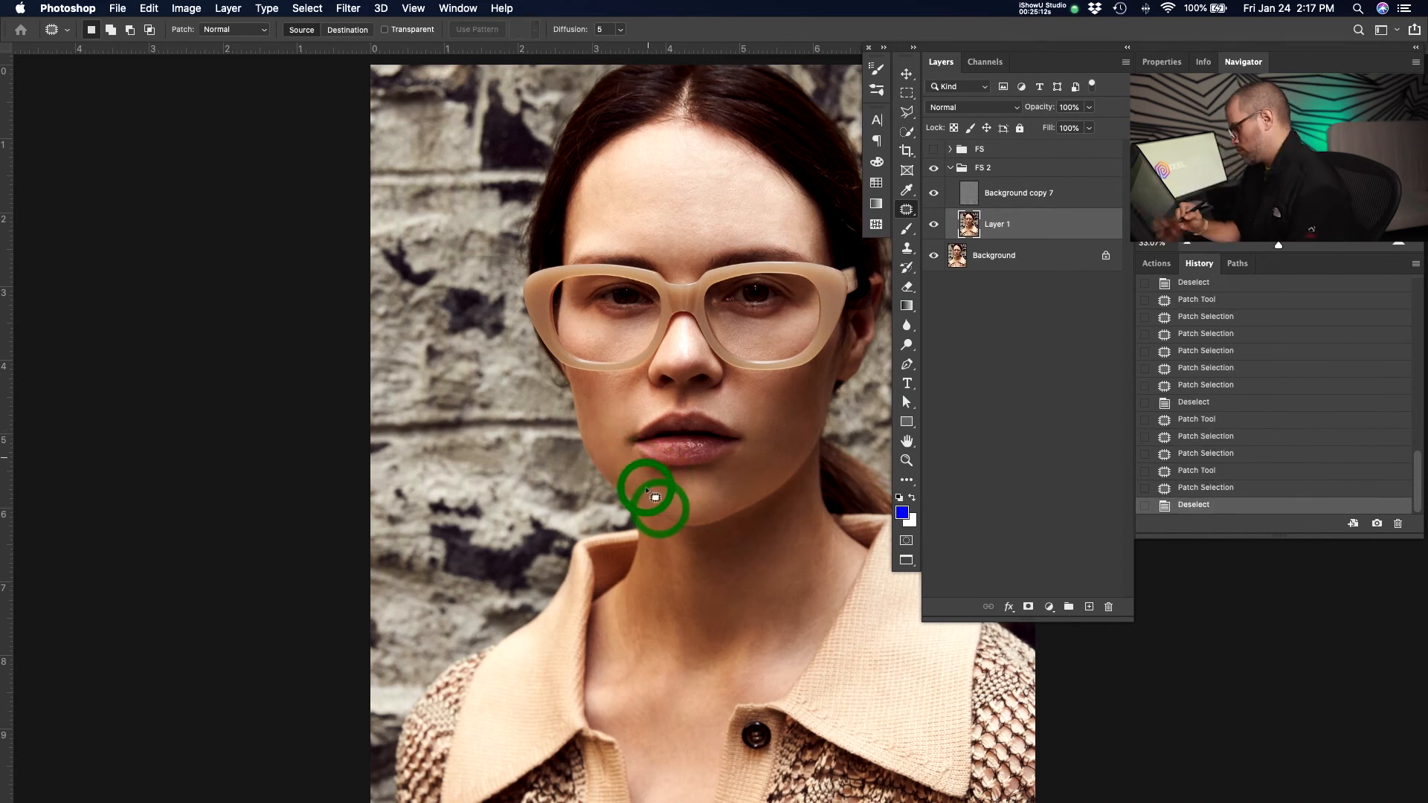
Clone out a spot on the subject's left chin near the jawline with the Clone Stamp.
{"action": "key", "text": "s"}
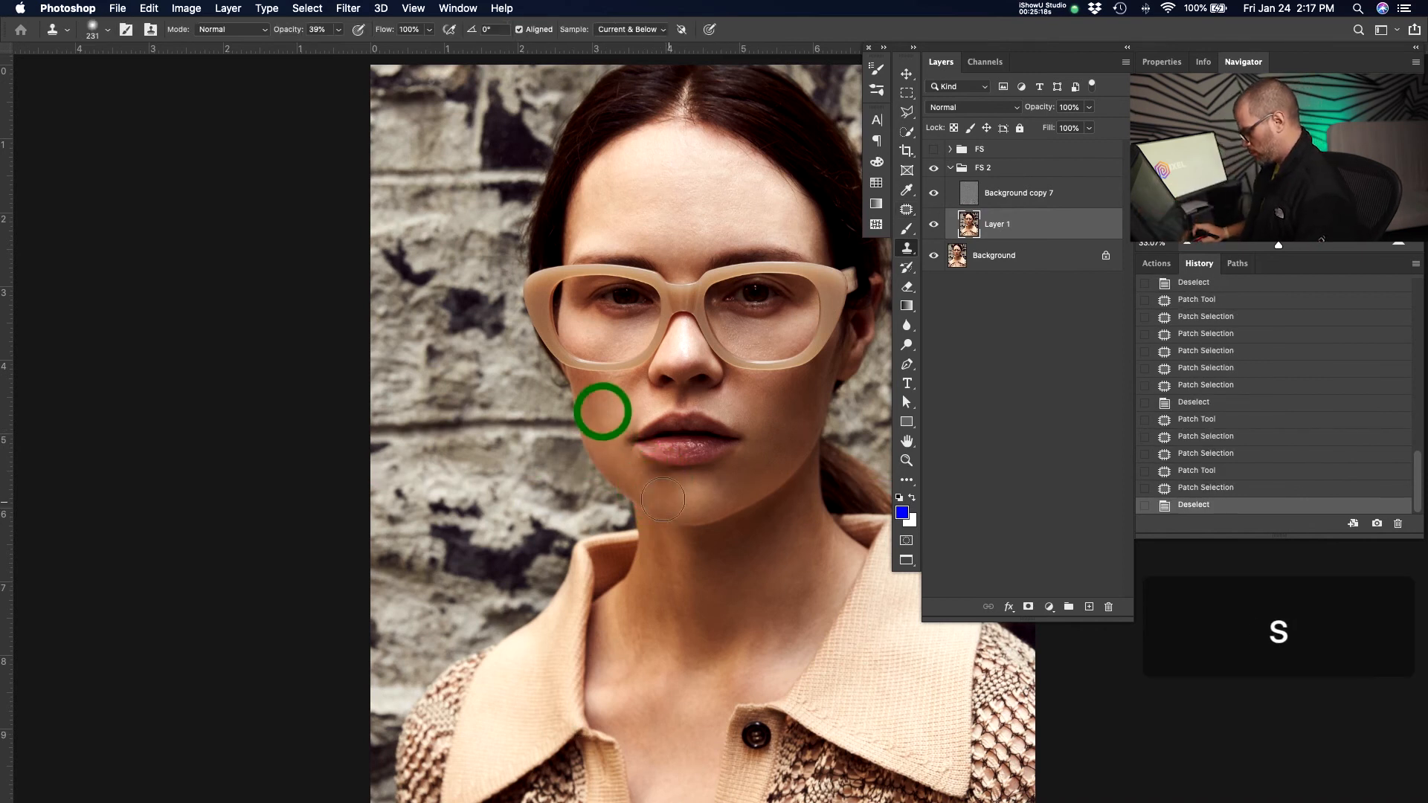
{"action": "left_click", "coordinate": [616, 406], "text": "alt"}
{"action": "left_click", "coordinate": [668, 494]}
{"action": "left_click", "coordinate": [669, 497]}
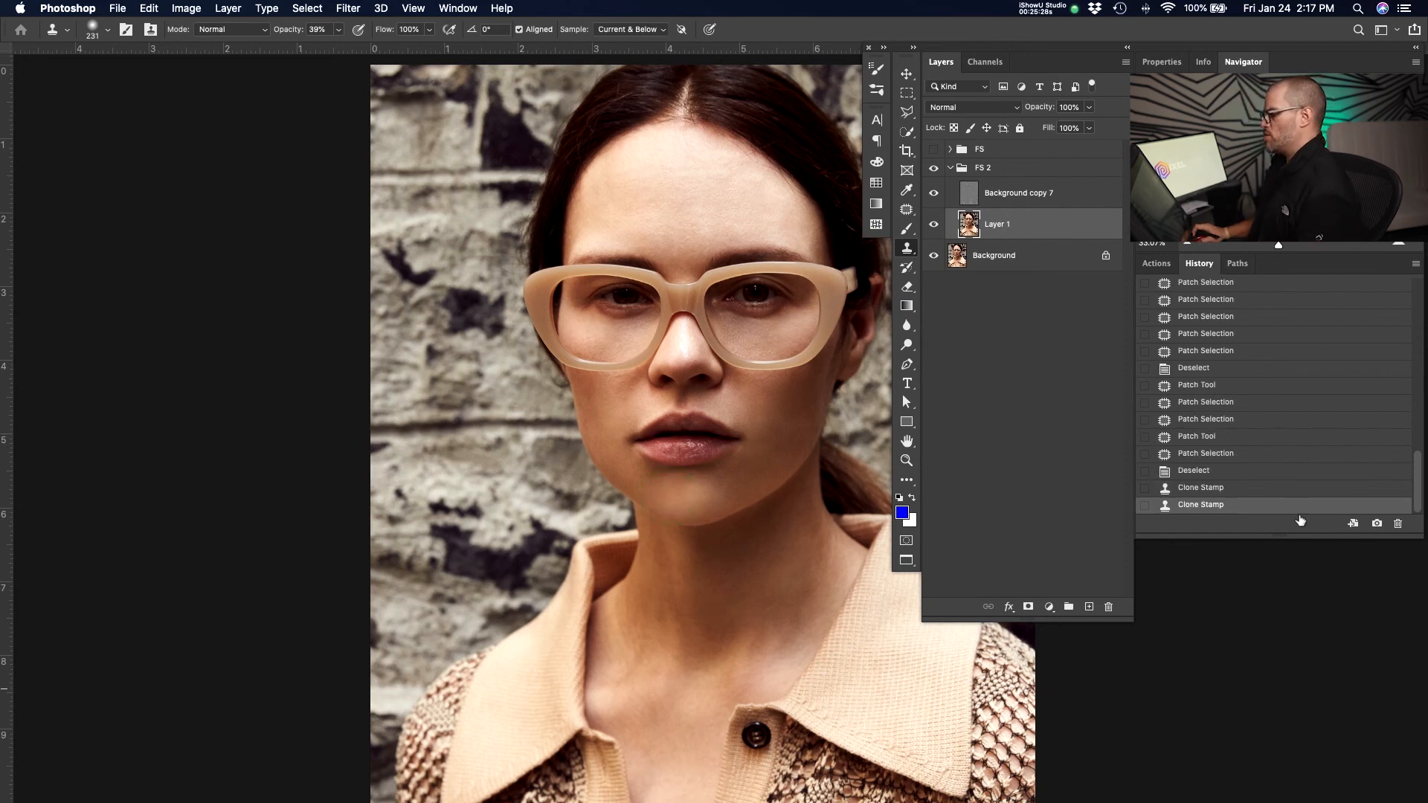
{"action": "key", "text": "z"}
{"action": "left_click_drag", "start_coordinate": [772, 590], "coordinate": [721, 525]}
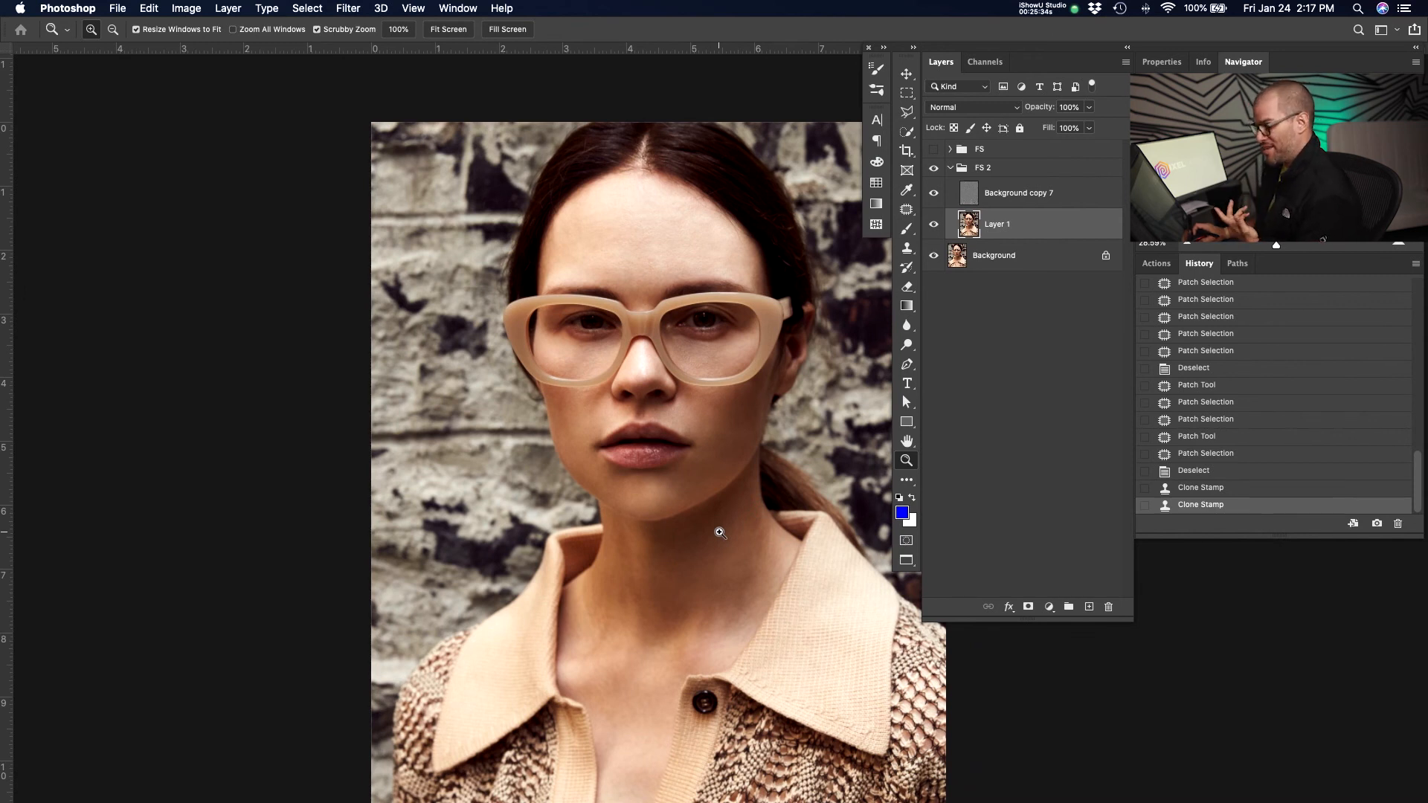
{"action": "left_click_drag", "start_coordinate": [694, 503], "coordinate": [767, 482]}
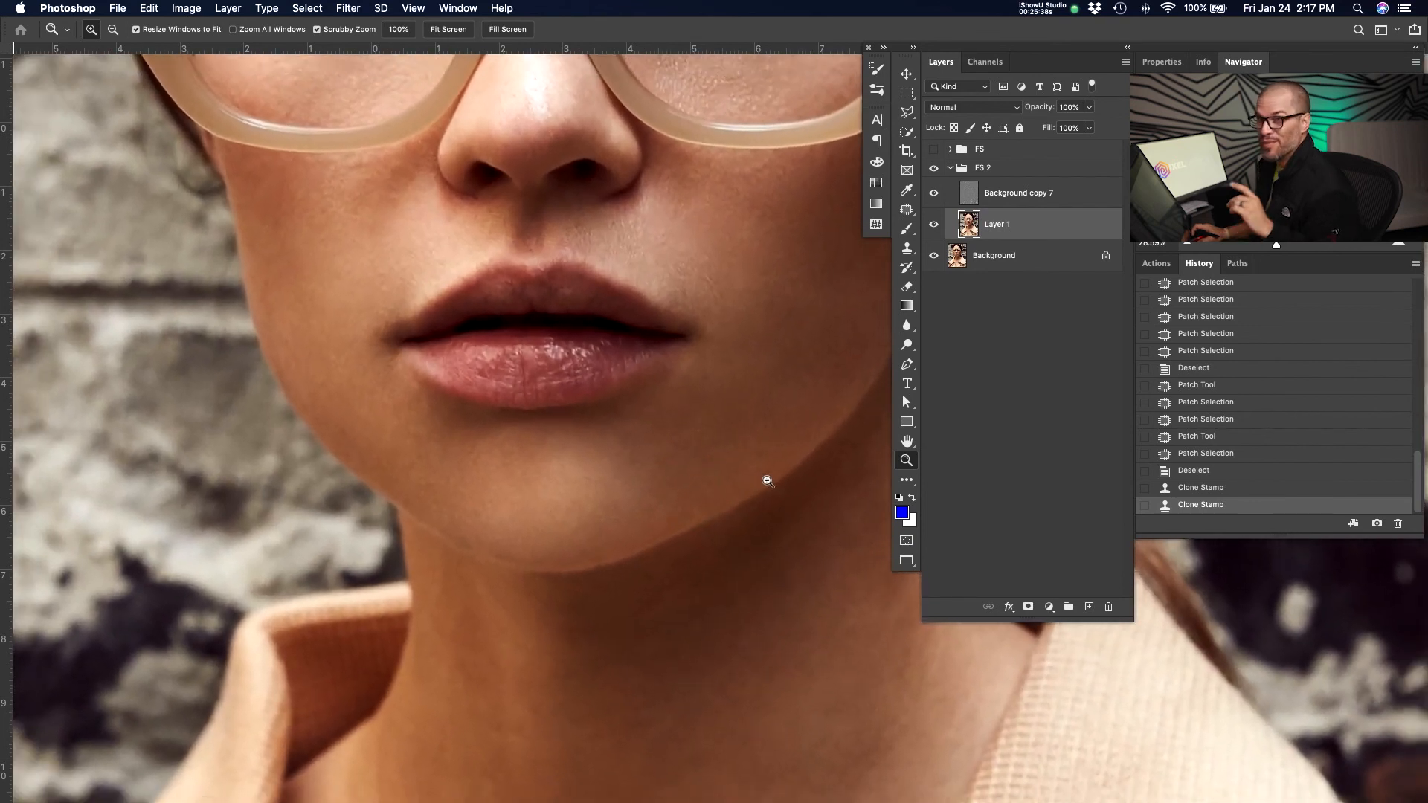
{"action": "left_click", "coordinate": [767, 481], "text": "alt"}
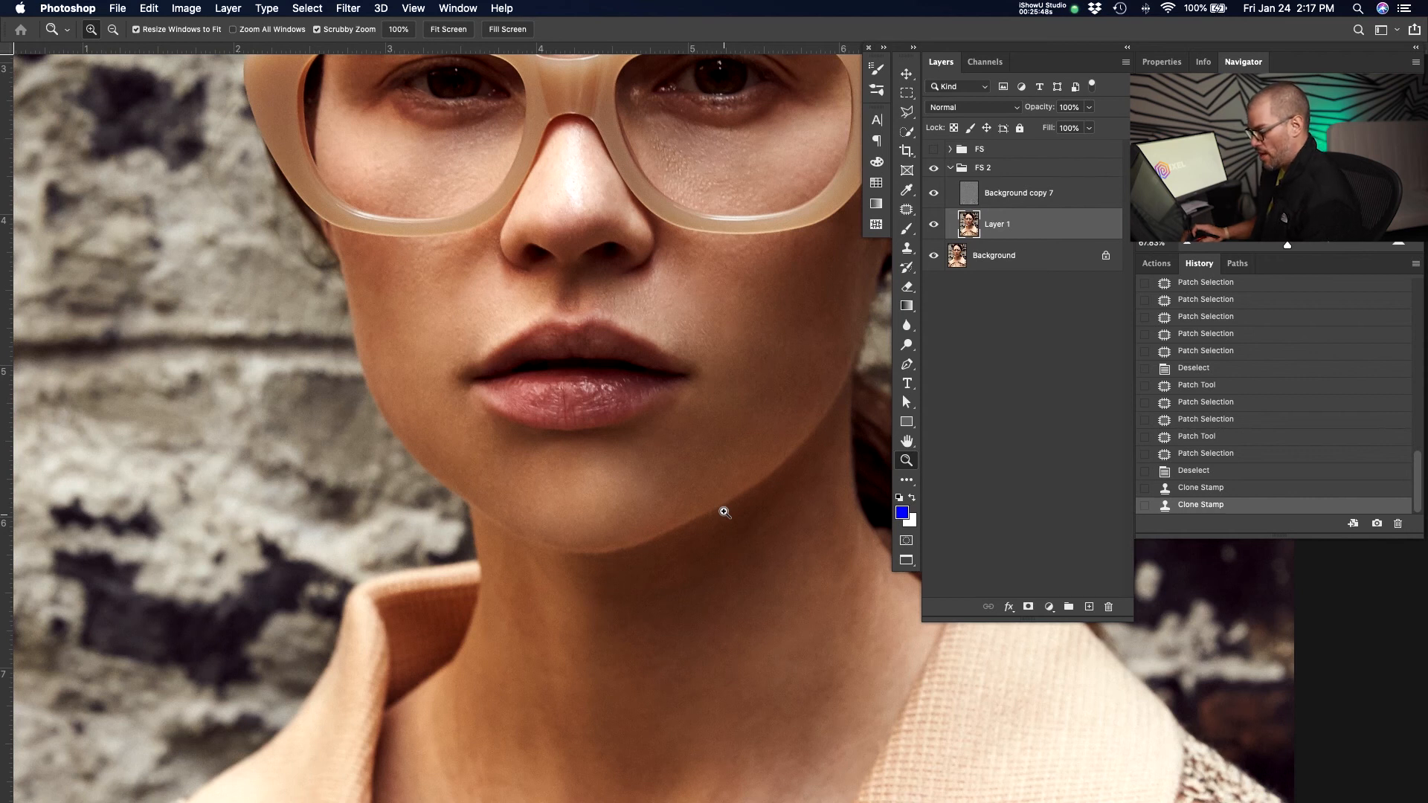
Toggle the Background layer's visibility repeatedly to compare the retouched face with the original.
{"action": "key", "text": "s"}
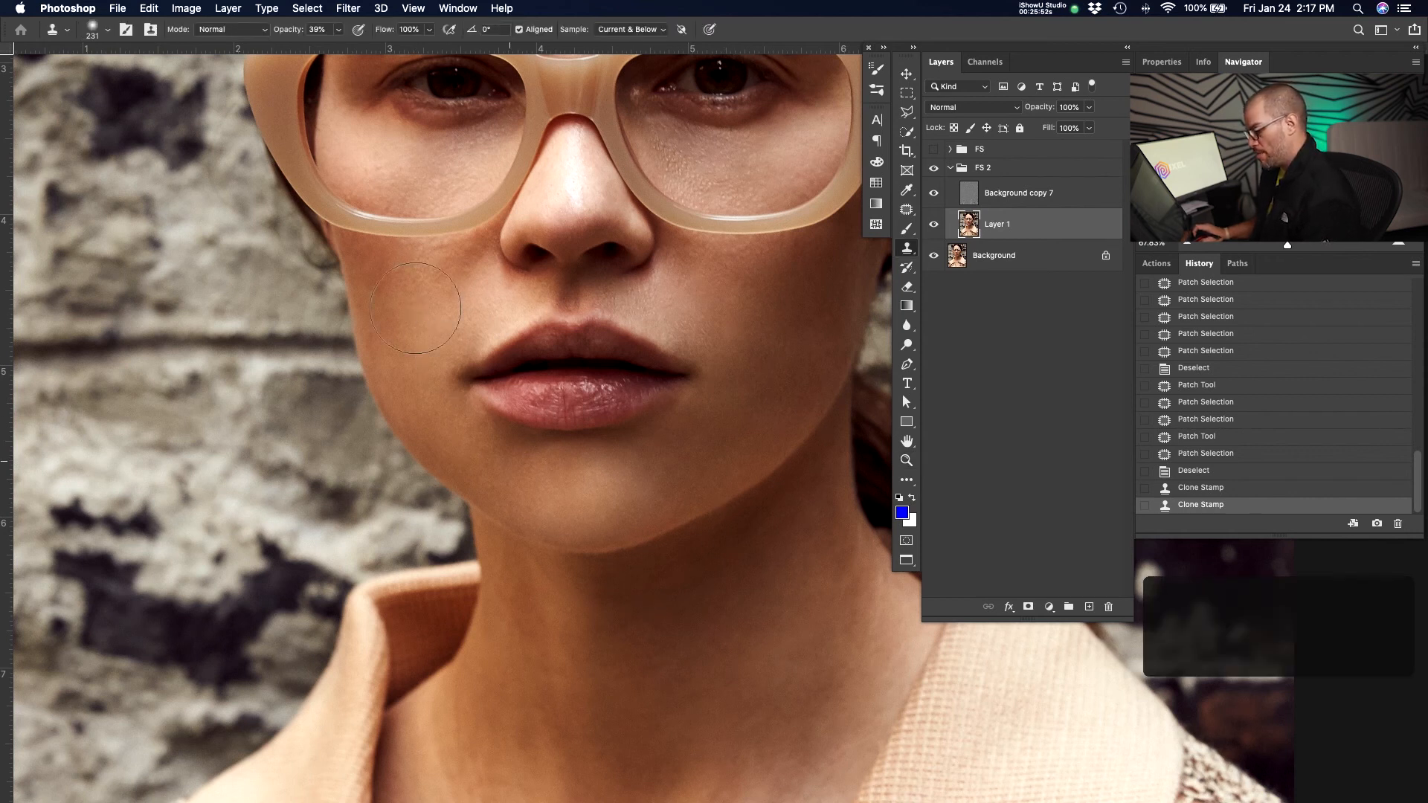
{"action": "left_click", "coordinate": [416, 308], "text": "alt"}
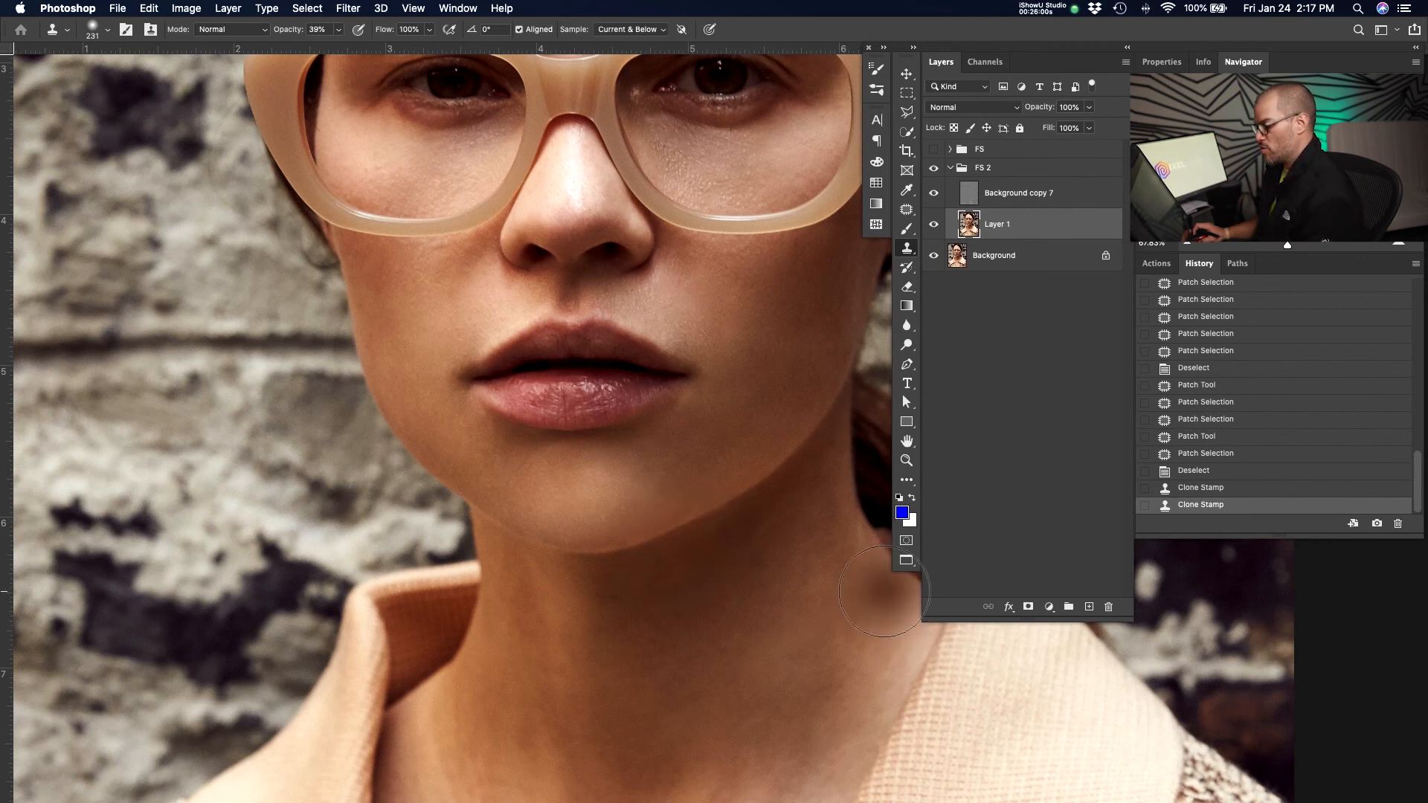
{"action": "key", "text": "z"}
{"action": "left_click_drag", "start_coordinate": [718, 409], "coordinate": [659, 455]}
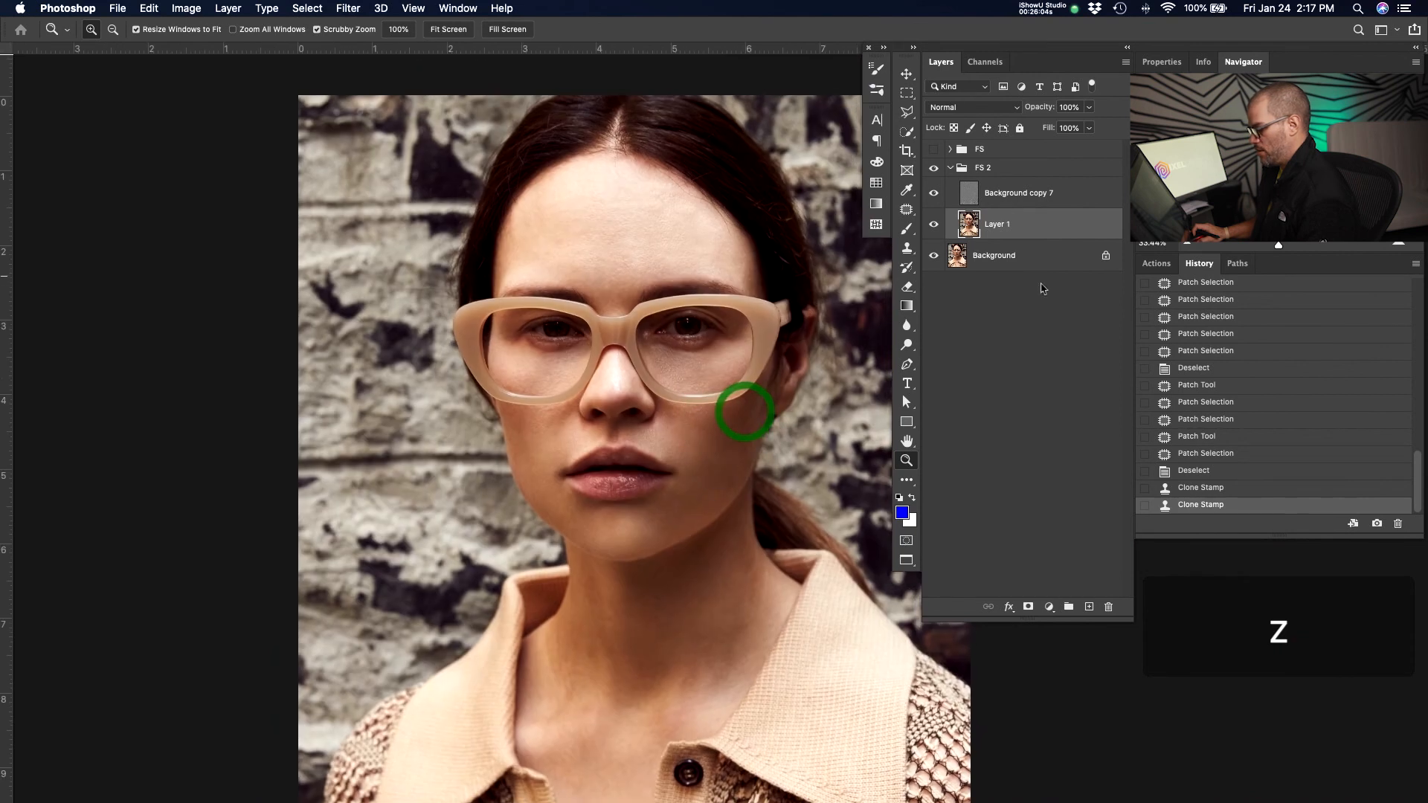
{"action": "left_click", "coordinate": [934, 257], "text": "alt"}
{"action": "left_click", "coordinate": [934, 256], "text": "alt"}
{"action": "left_click", "coordinate": [935, 257], "text": "alt"}
{"action": "left_click", "coordinate": [934, 257], "text": "alt"}
{"action": "left_click", "coordinate": [934, 257], "text": "alt"}
{"action": "left_click", "coordinate": [934, 257], "text": "alt"}
{"action": "left_click", "coordinate": [934, 256], "text": "alt"}
{"action": "left_click", "coordinate": [934, 257], "text": "alt"}
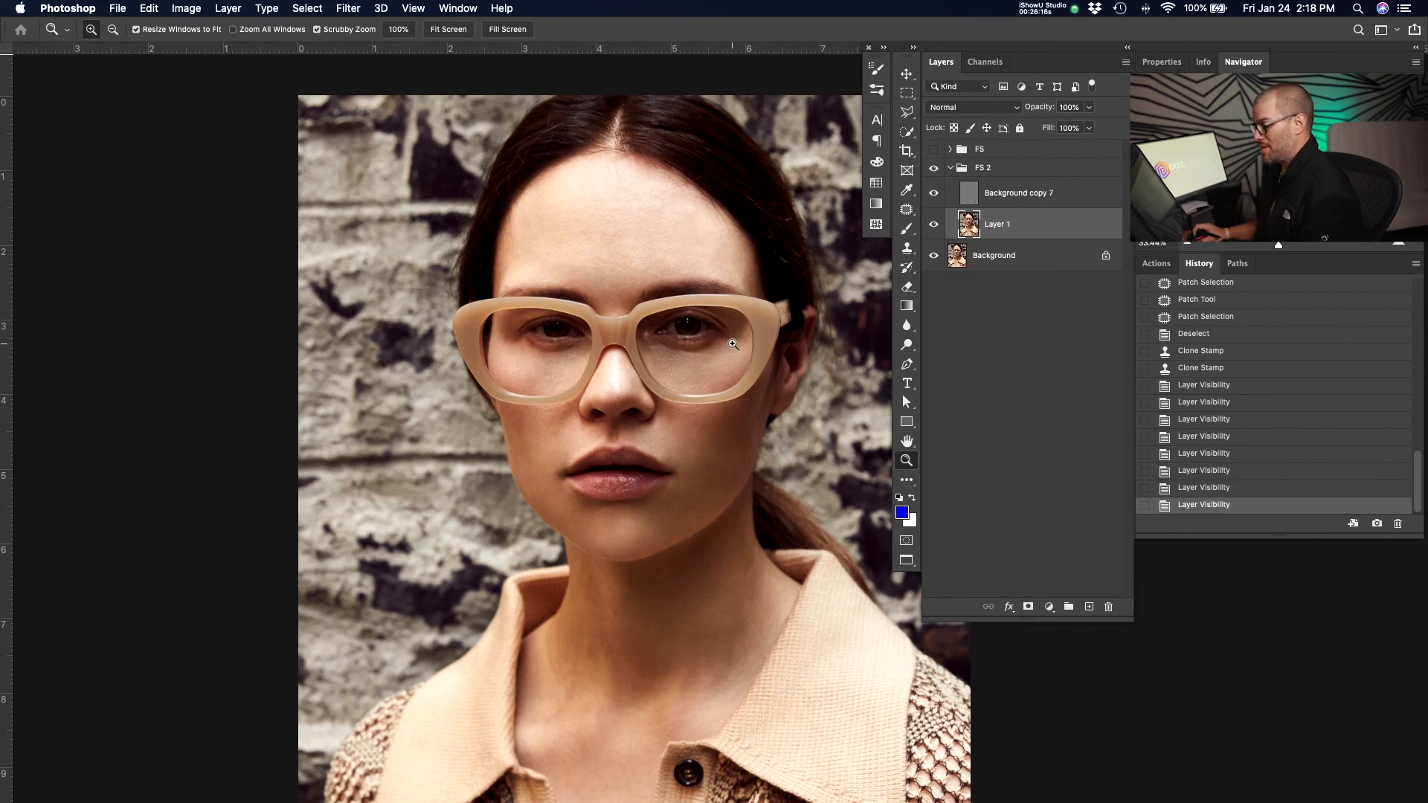
Zoom in to inspect the retouched cheeks, chin and jawline.
{"action": "left_click", "coordinate": [752, 316]}
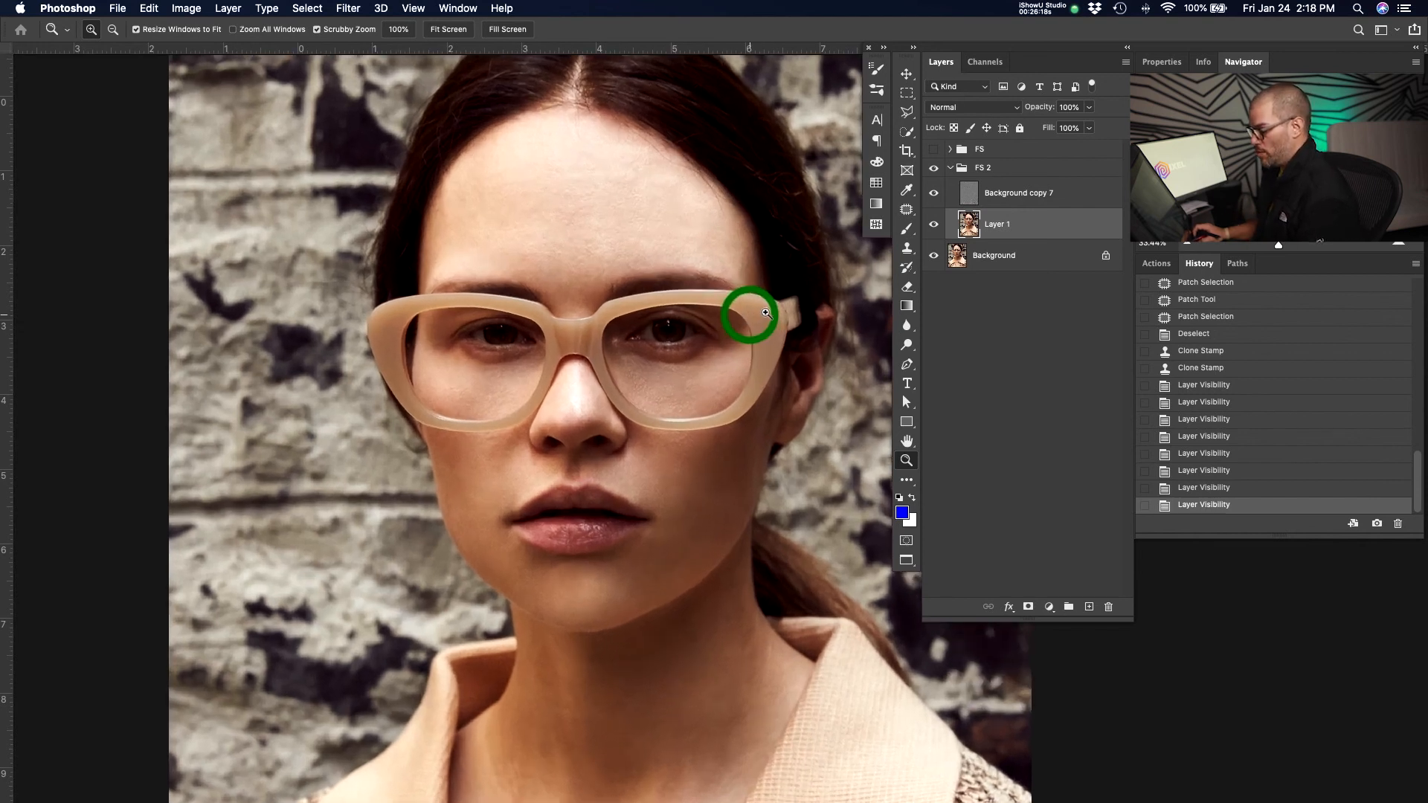
{"action": "left_click_drag", "start_coordinate": [746, 479], "coordinate": [740, 439]}
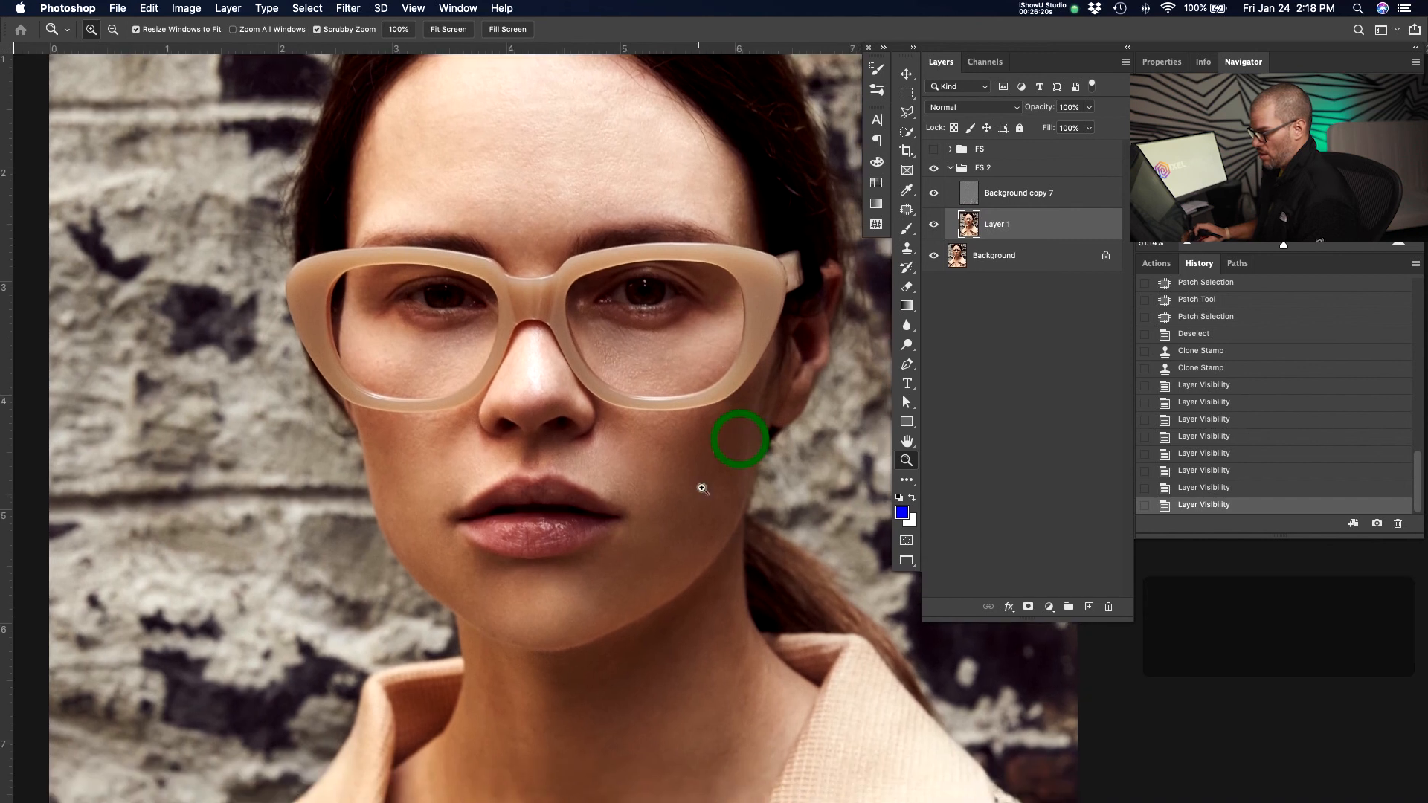
{"action": "left_click_drag", "start_coordinate": [700, 494], "coordinate": [711, 492]}
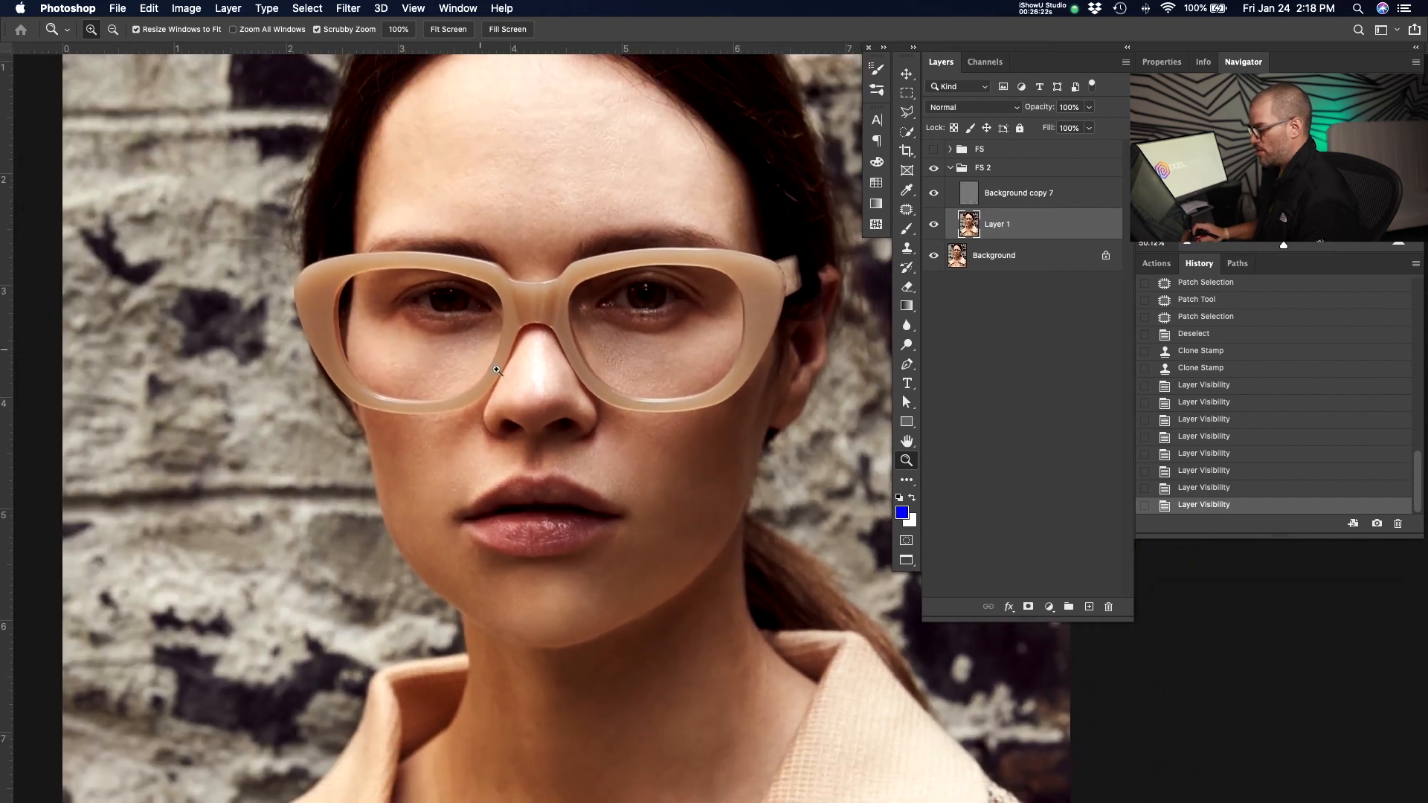
{"action": "left_click_drag", "start_coordinate": [480, 351], "coordinate": [490, 349]}
{"action": "left_click_drag", "start_coordinate": [712, 324], "coordinate": [677, 364]}
{"action": "mouse_move", "coordinate": [675, 464]}
{"action": "left_mouse_down"}
{"action": "mouse_move", "coordinate": [678, 421]}
{"action": "mouse_move", "coordinate": [671, 444]}
{"action": "left_mouse_up"}
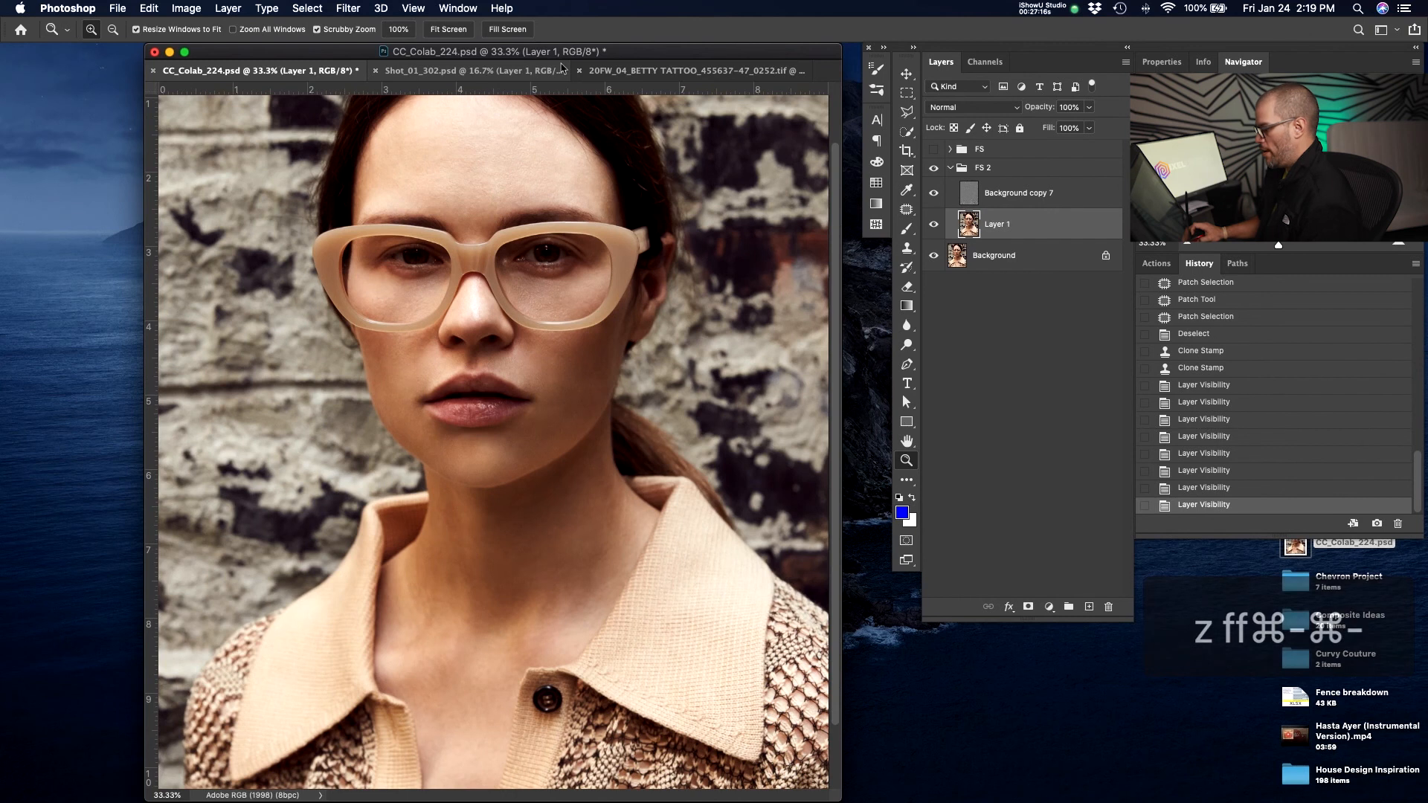
Switch to the Shot_01_302.psd document, toggle the Background layer's visibility and zoom in on the face.
{"action": "left_click", "coordinate": [531, 76]}
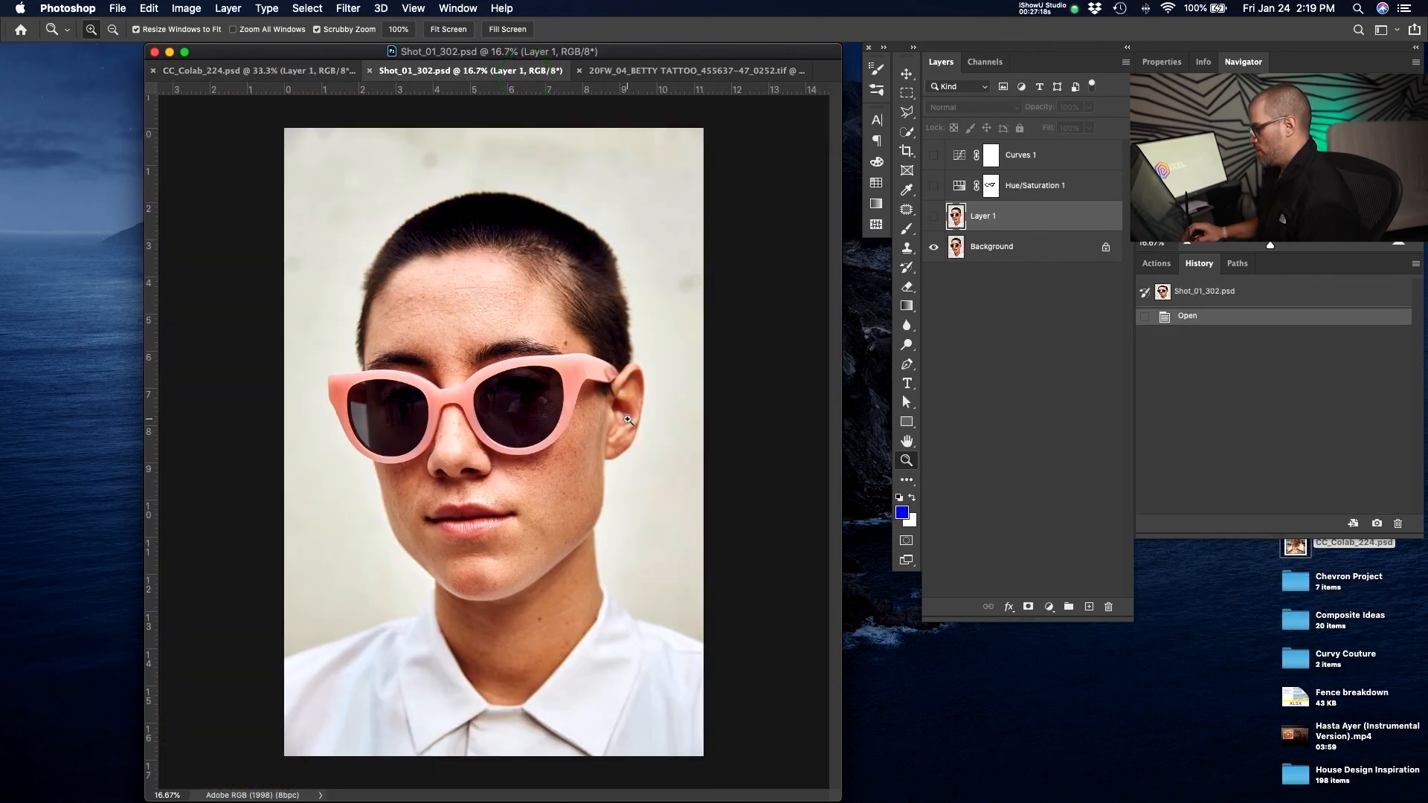
{"action": "left_click", "coordinate": [934, 247], "text": "alt"}
{"action": "left_click", "coordinate": [934, 247], "text": "alt"}
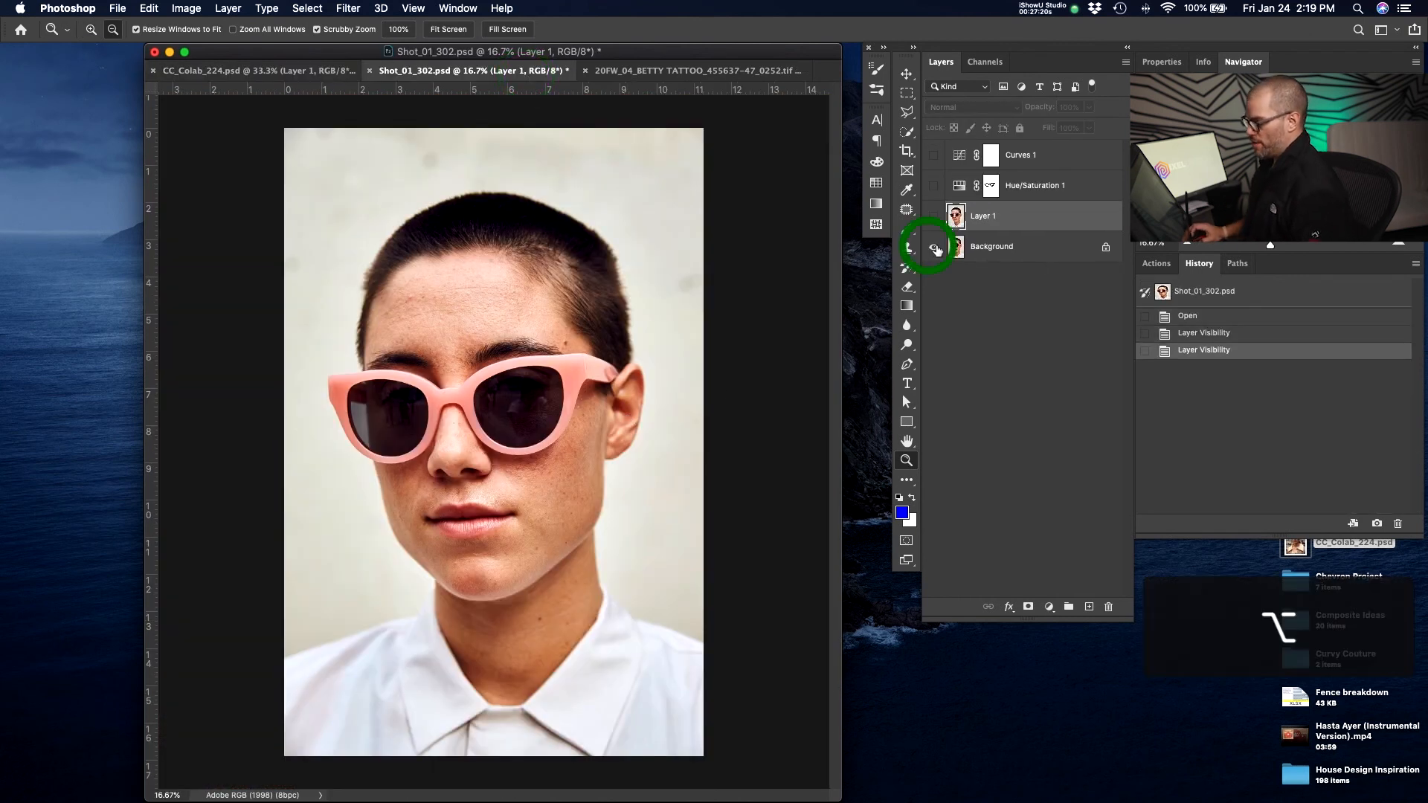
{"action": "key", "text": "f"}
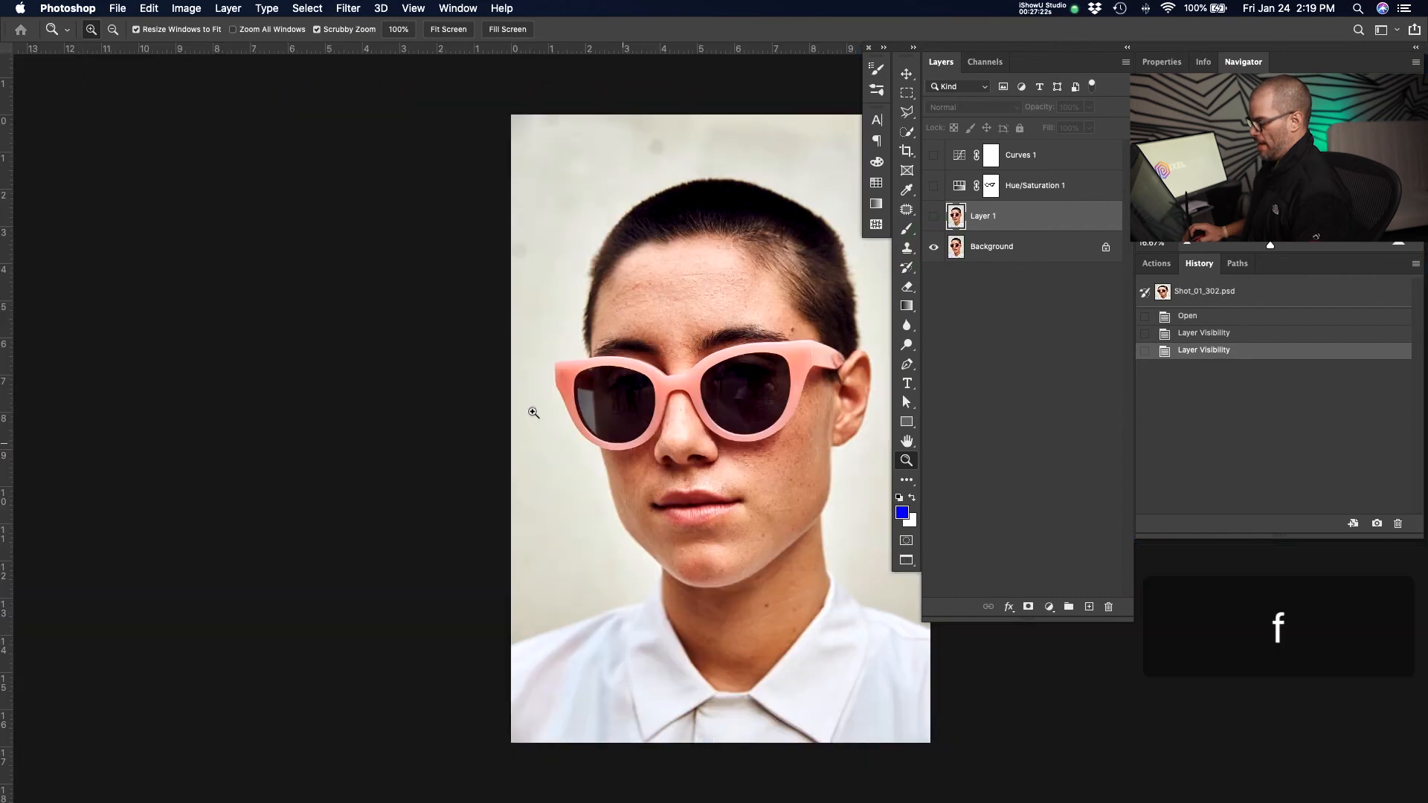
{"action": "left_click", "coordinate": [721, 418]}
{"action": "key", "text": "z"}
{"action": "left_click", "coordinate": [620, 328]}
{"action": "left_click", "coordinate": [726, 337]}
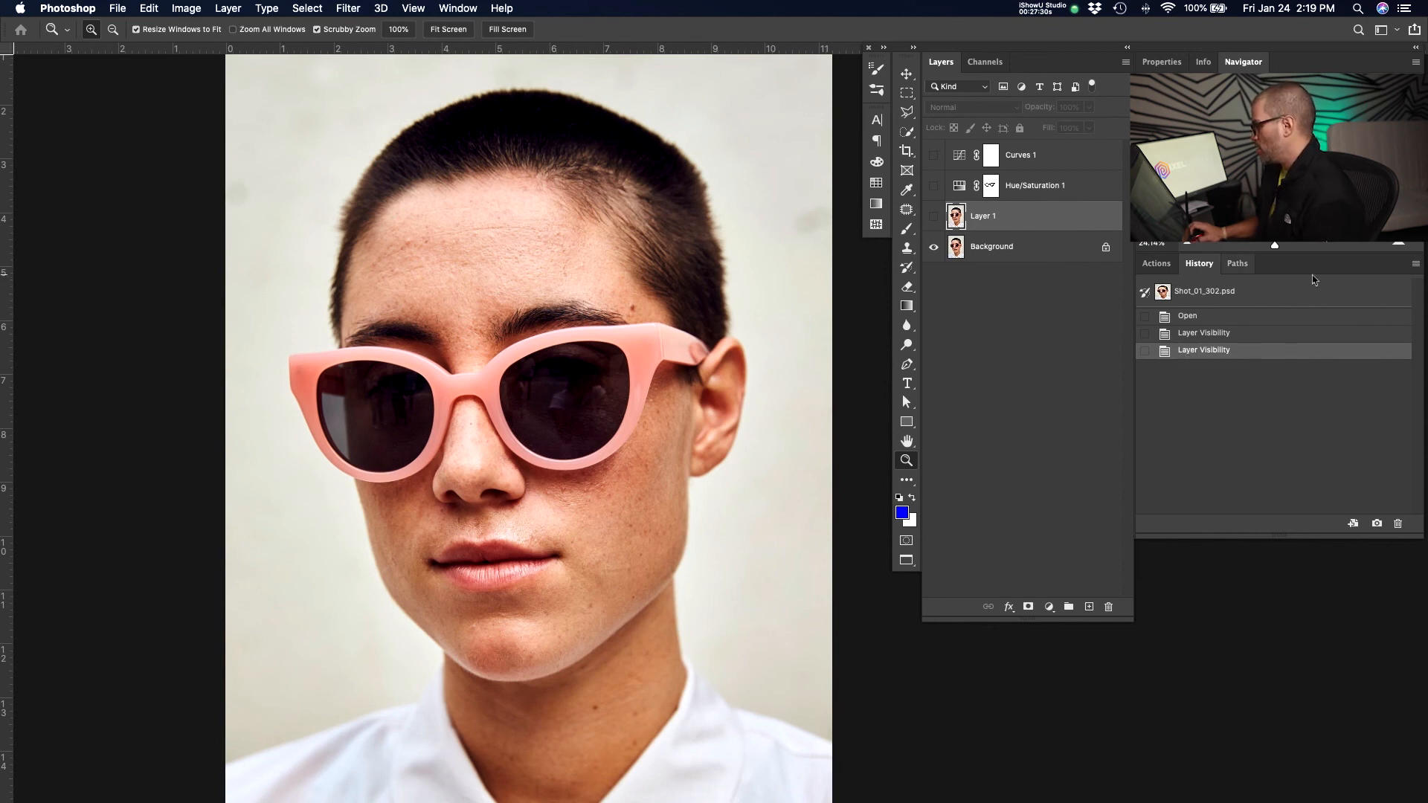
Open the Actions panel and its panel menu, then close the menu.
{"action": "left_click", "coordinate": [1160, 264]}
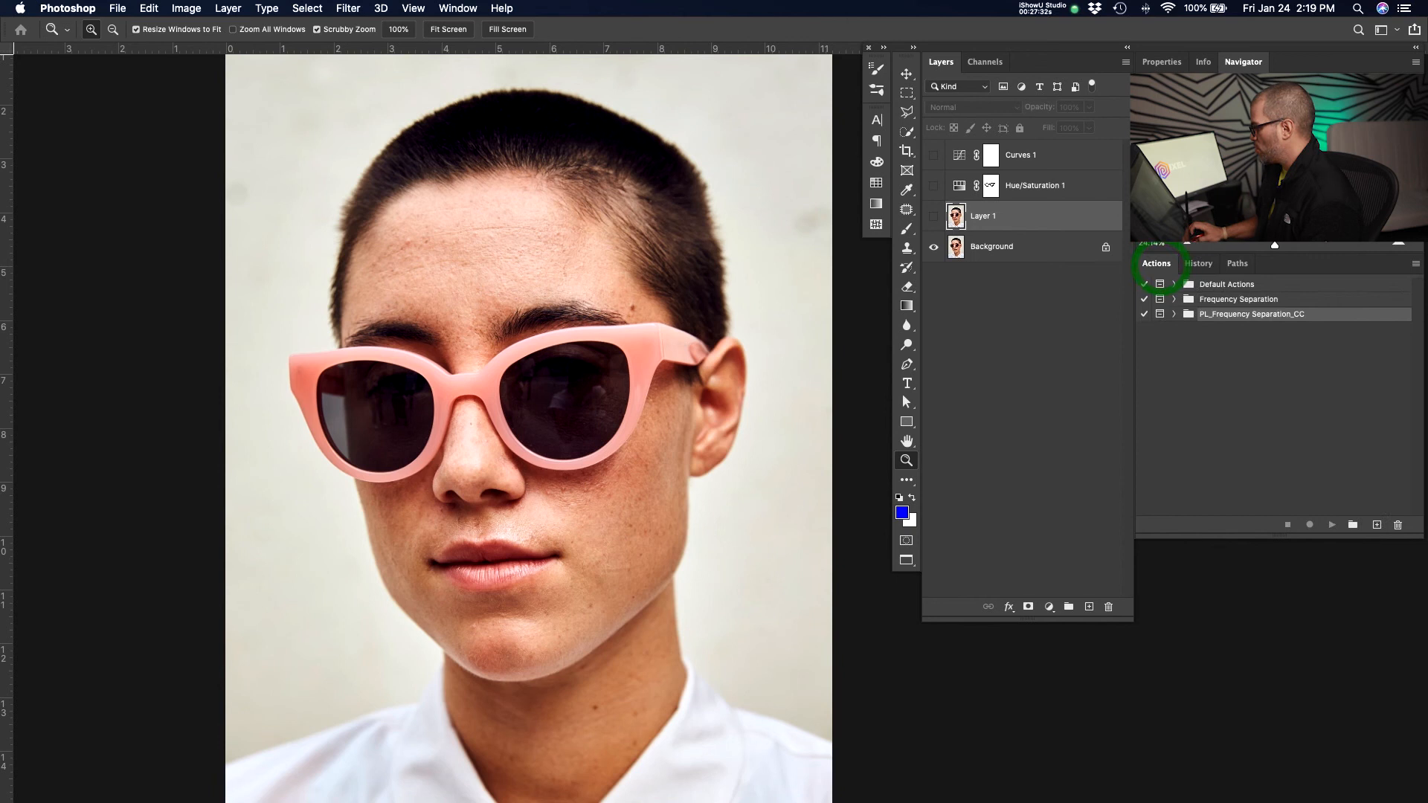
{"action": "left_click", "coordinate": [1416, 264]}
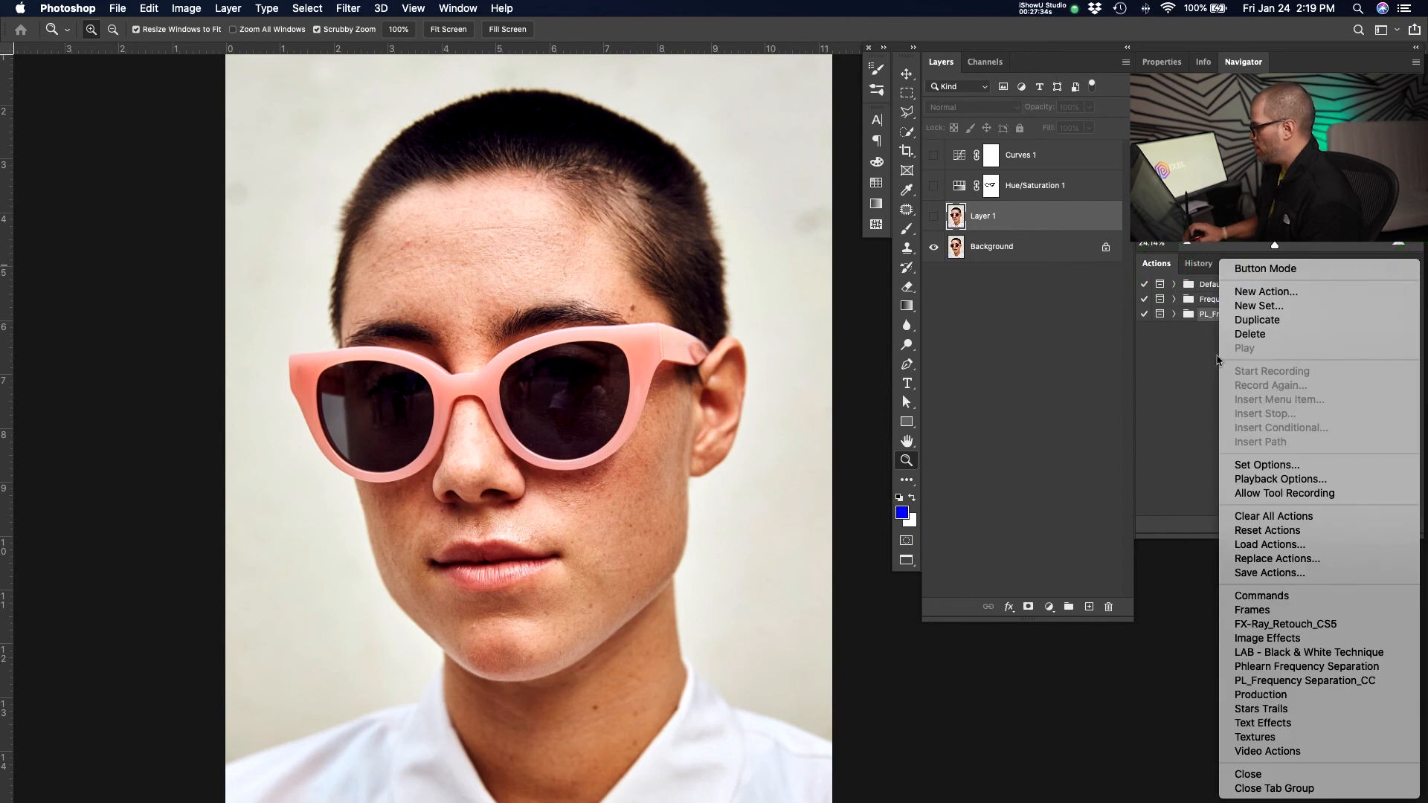
{"action": "left_click", "coordinate": [1198, 354]}
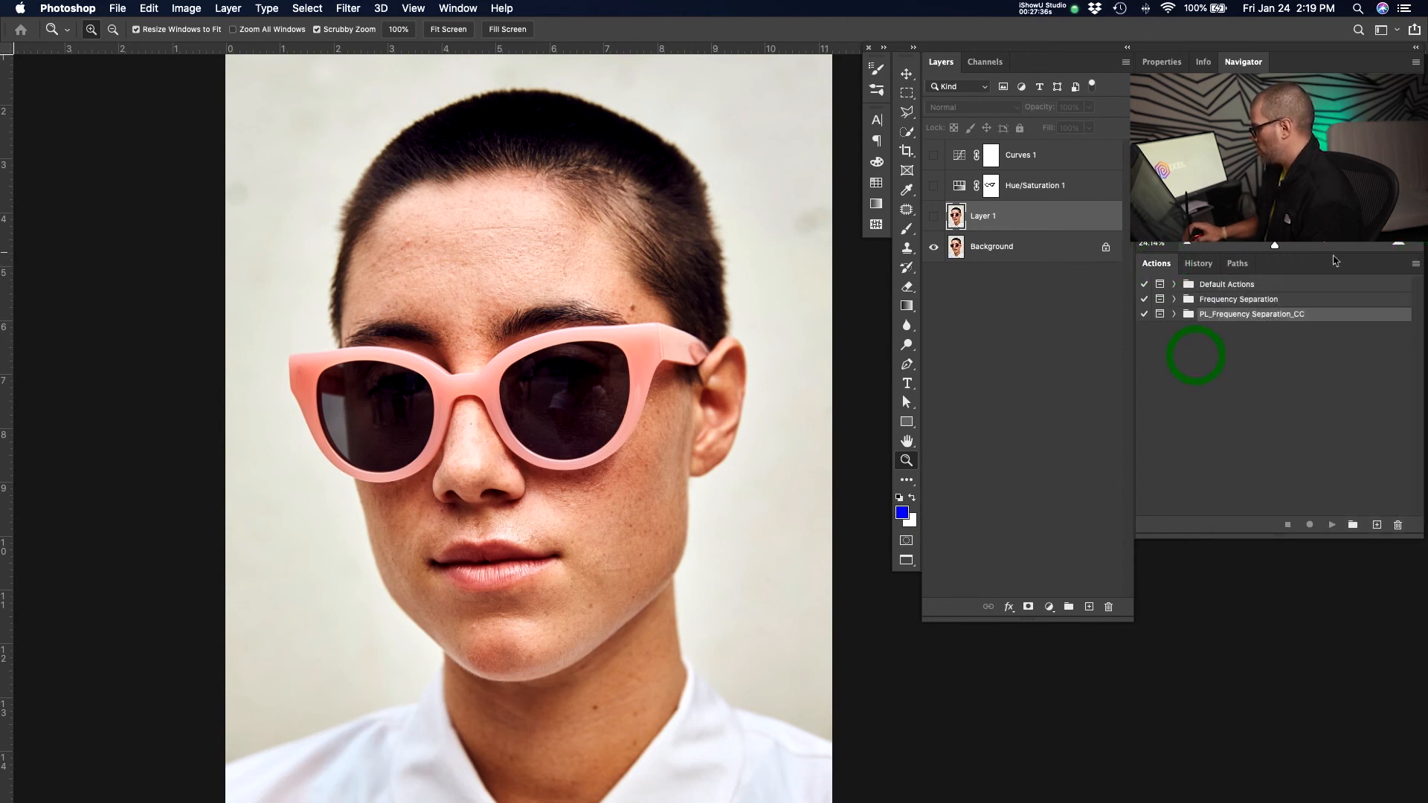
{"action": "left_click", "coordinate": [1415, 265]}
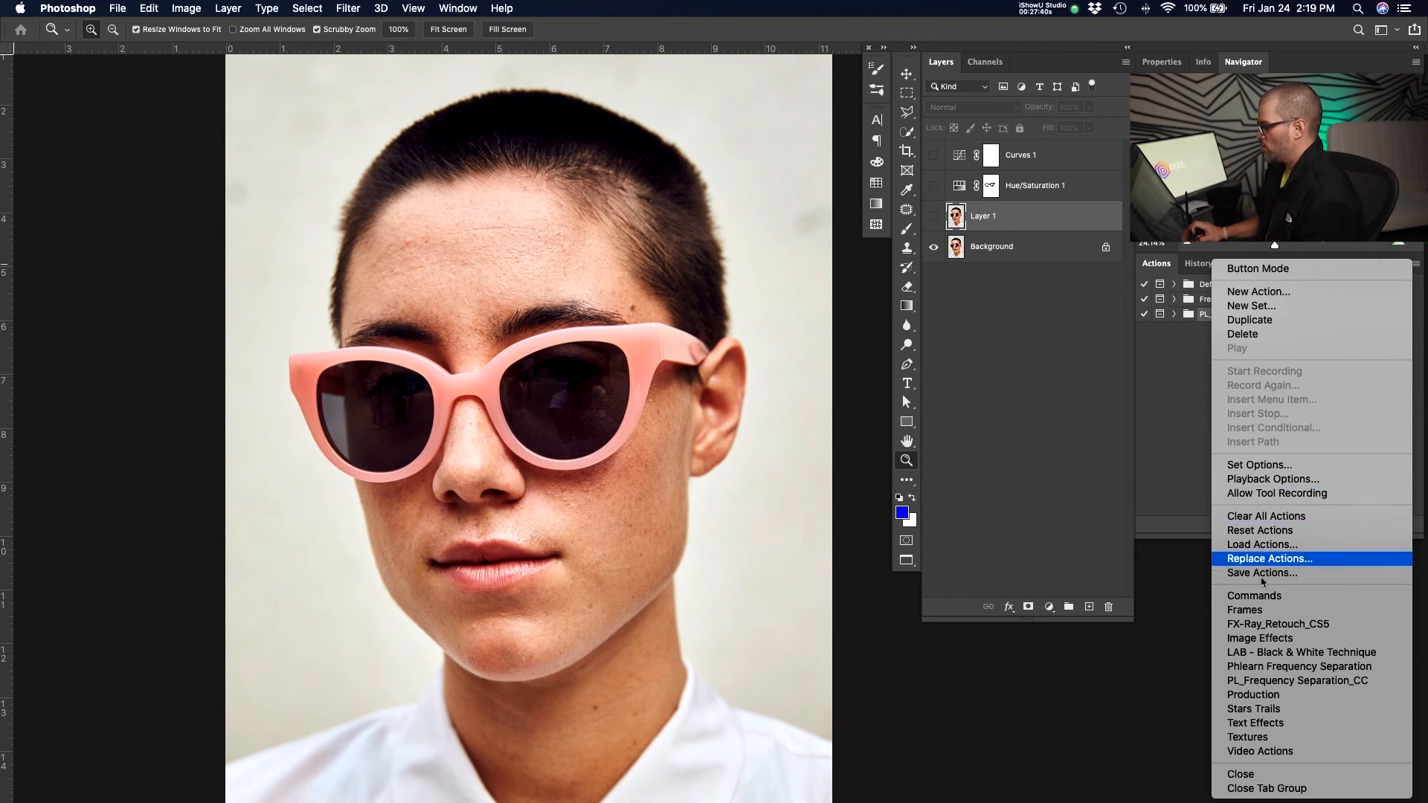
{"action": "left_click", "coordinate": [1269, 544]}
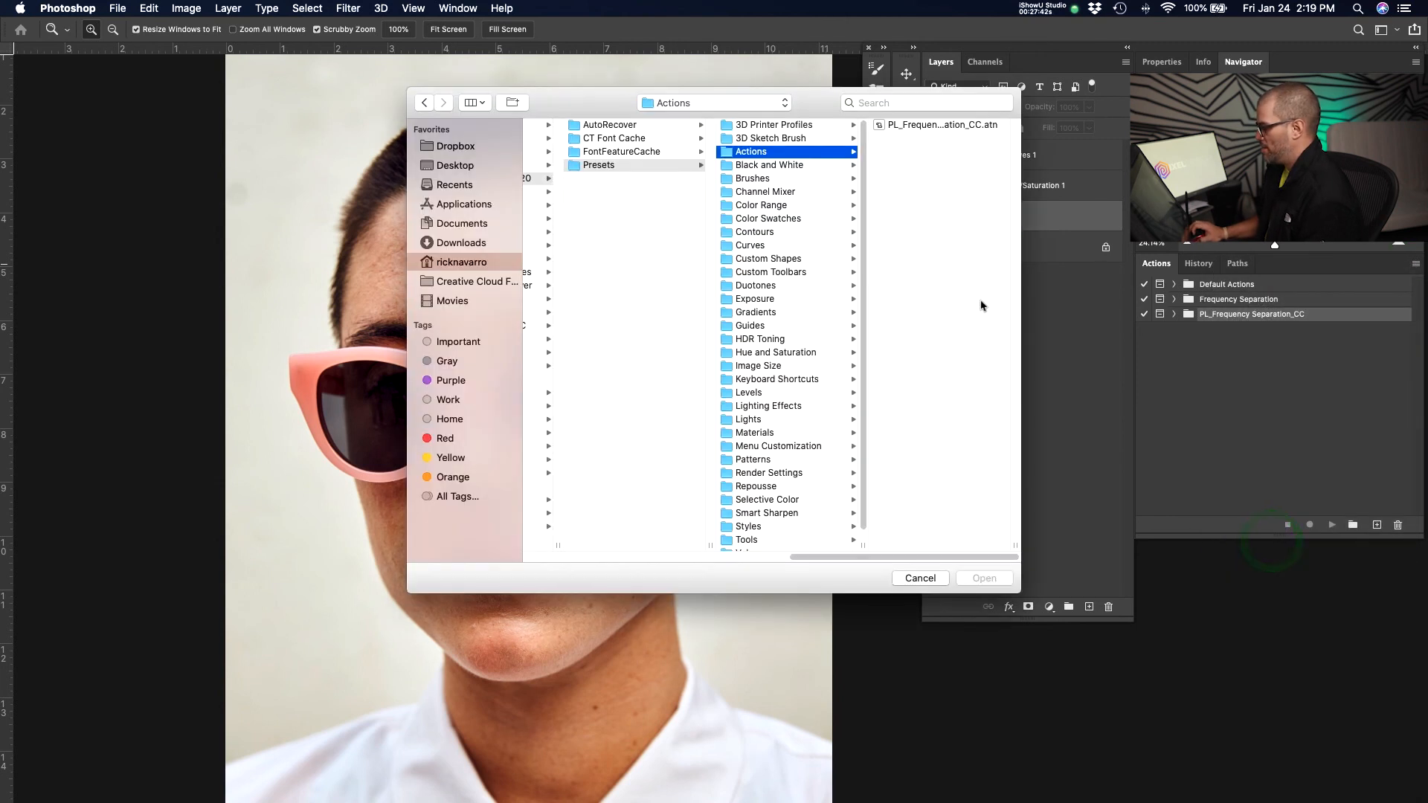
{"action": "left_click_drag", "start_coordinate": [814, 103], "coordinate": [774, 102]}
{"action": "double_click", "coordinate": [975, 541]}
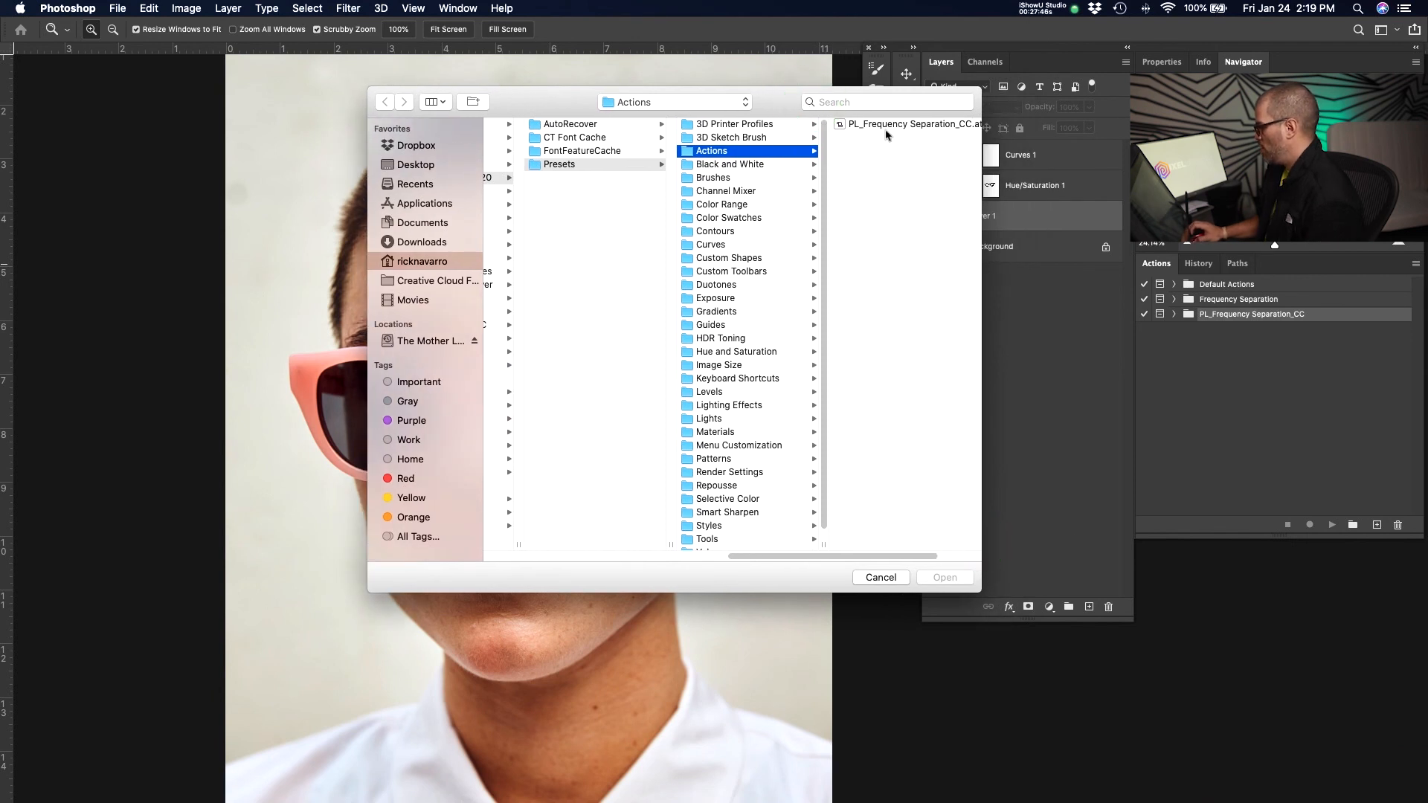
{"action": "left_click", "coordinate": [880, 578]}
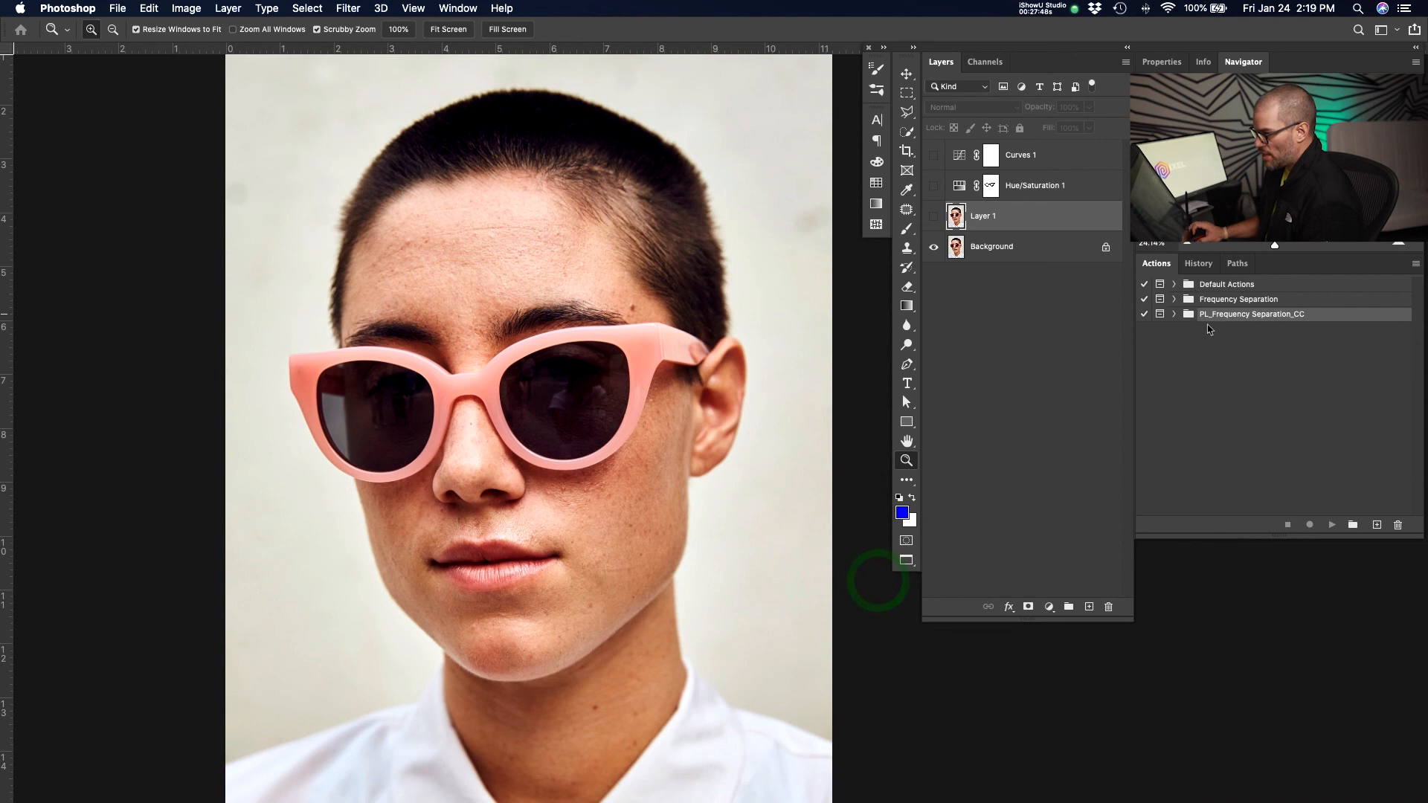
Expand the PL_Frequency Separation_CC action set to view its actions and open the Image menu.
{"action": "left_click", "coordinate": [1175, 315]}
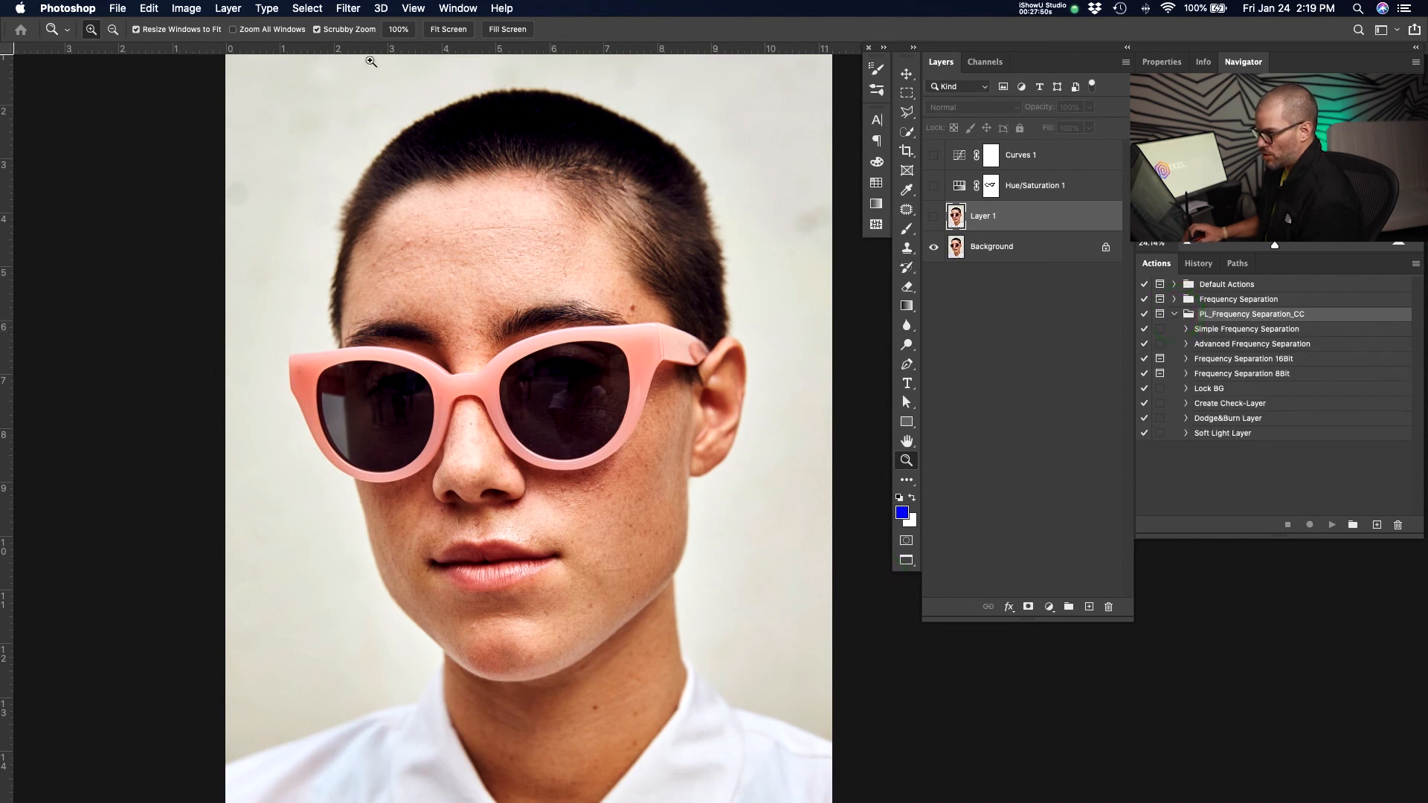
{"action": "left_click", "coordinate": [305, 8]}
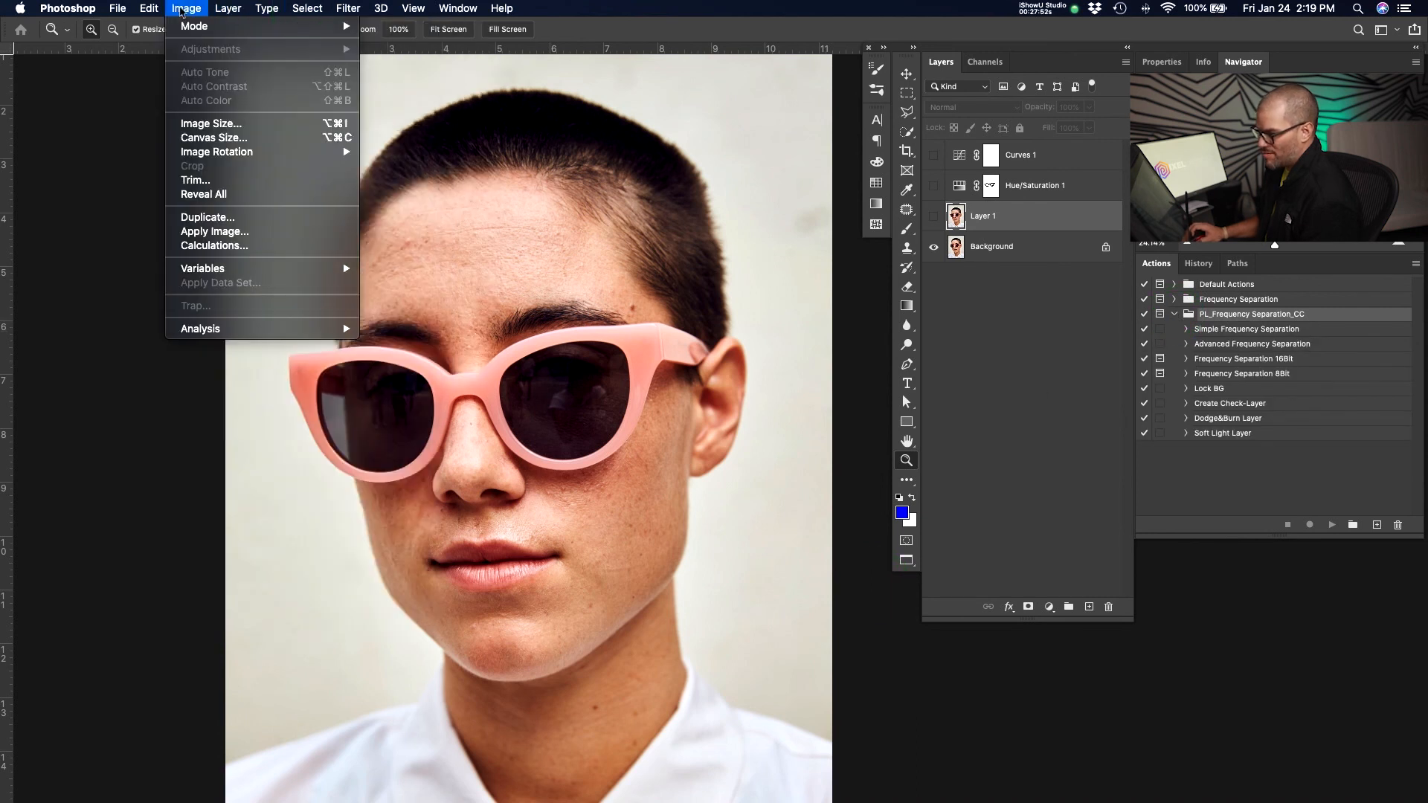
{"action": "mouse_move", "coordinate": [192, 35]}
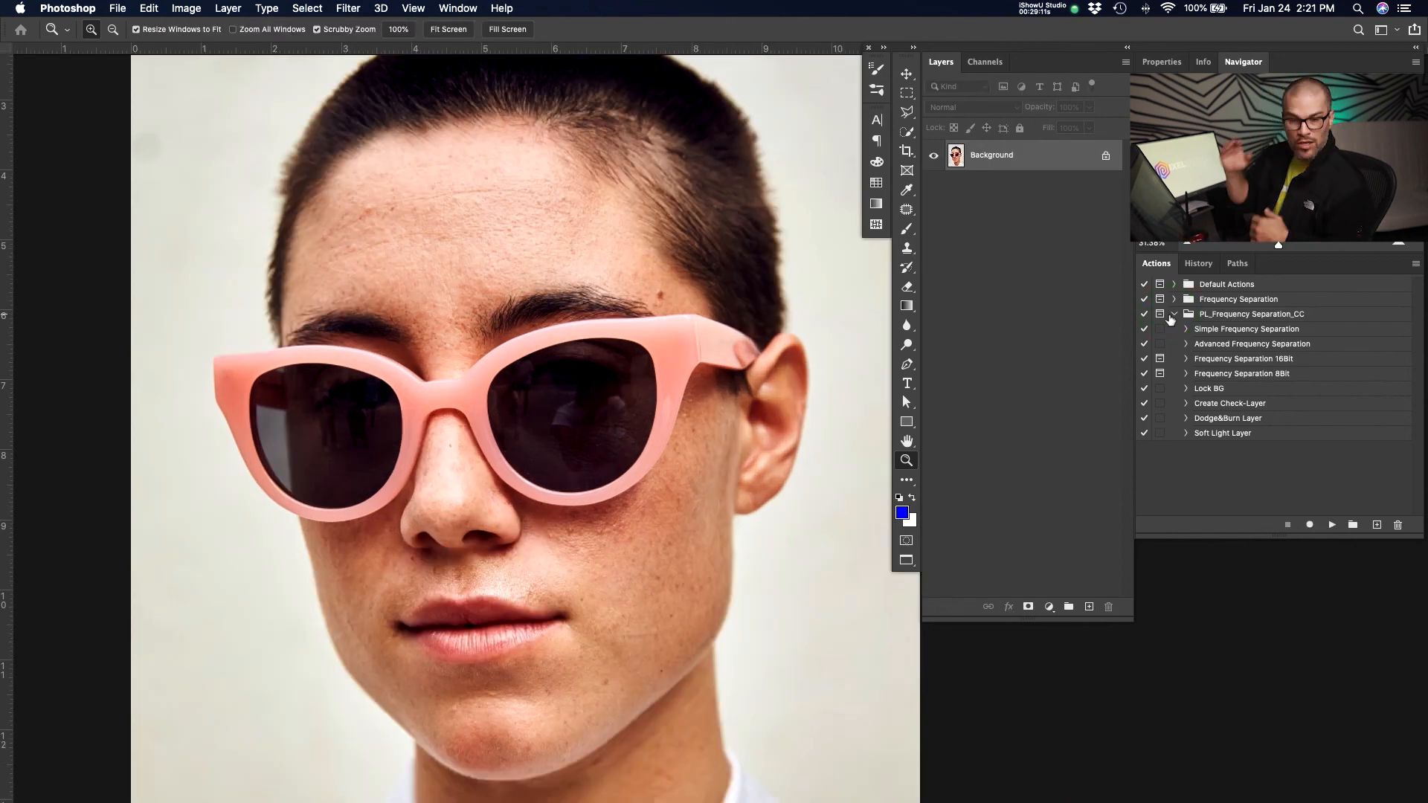
Load the PL_Frequency Separation_CC actions file from the Actions folder into the Actions panel.
{"action": "left_click", "coordinate": [1173, 315]}
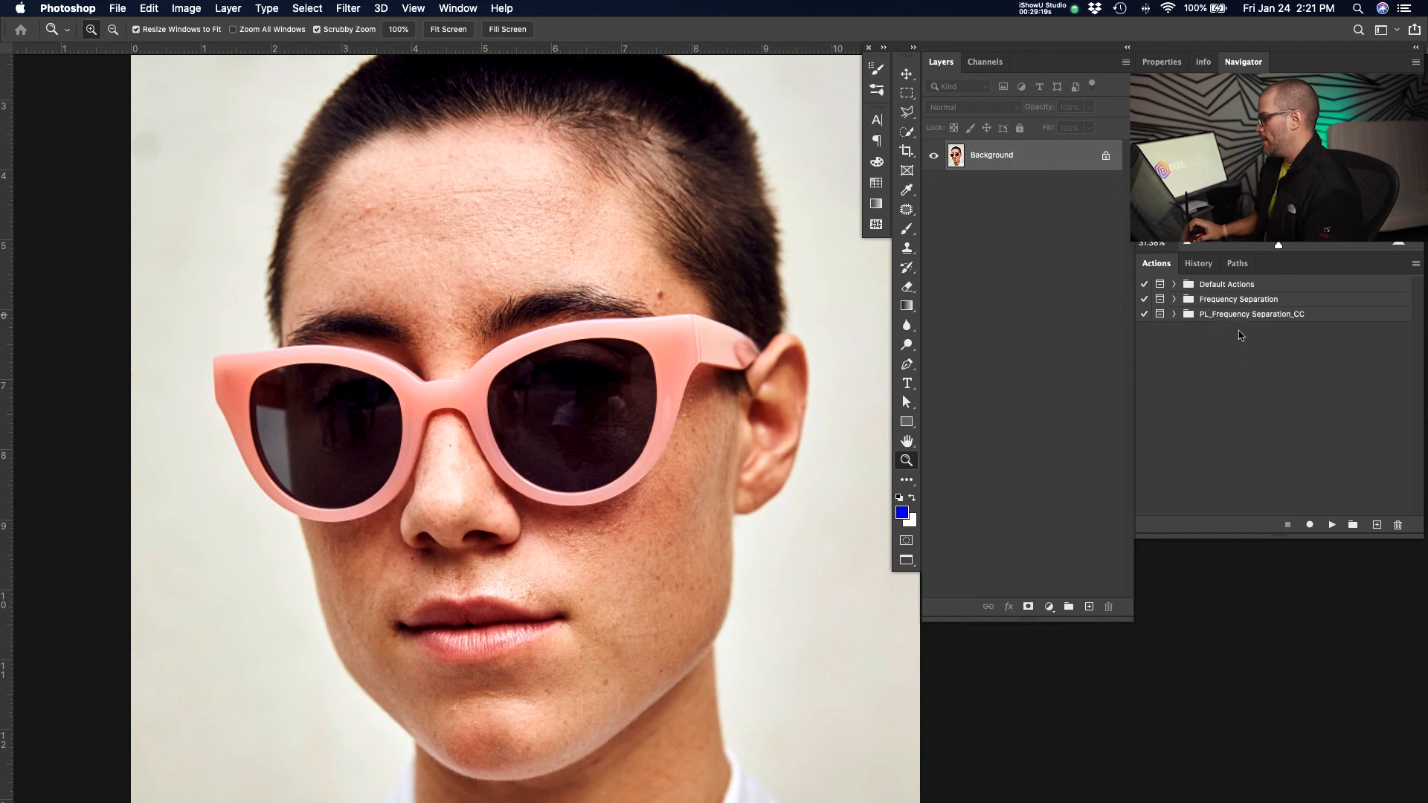
{"action": "left_click", "coordinate": [1416, 263]}
{"action": "left_click", "coordinate": [1305, 544]}
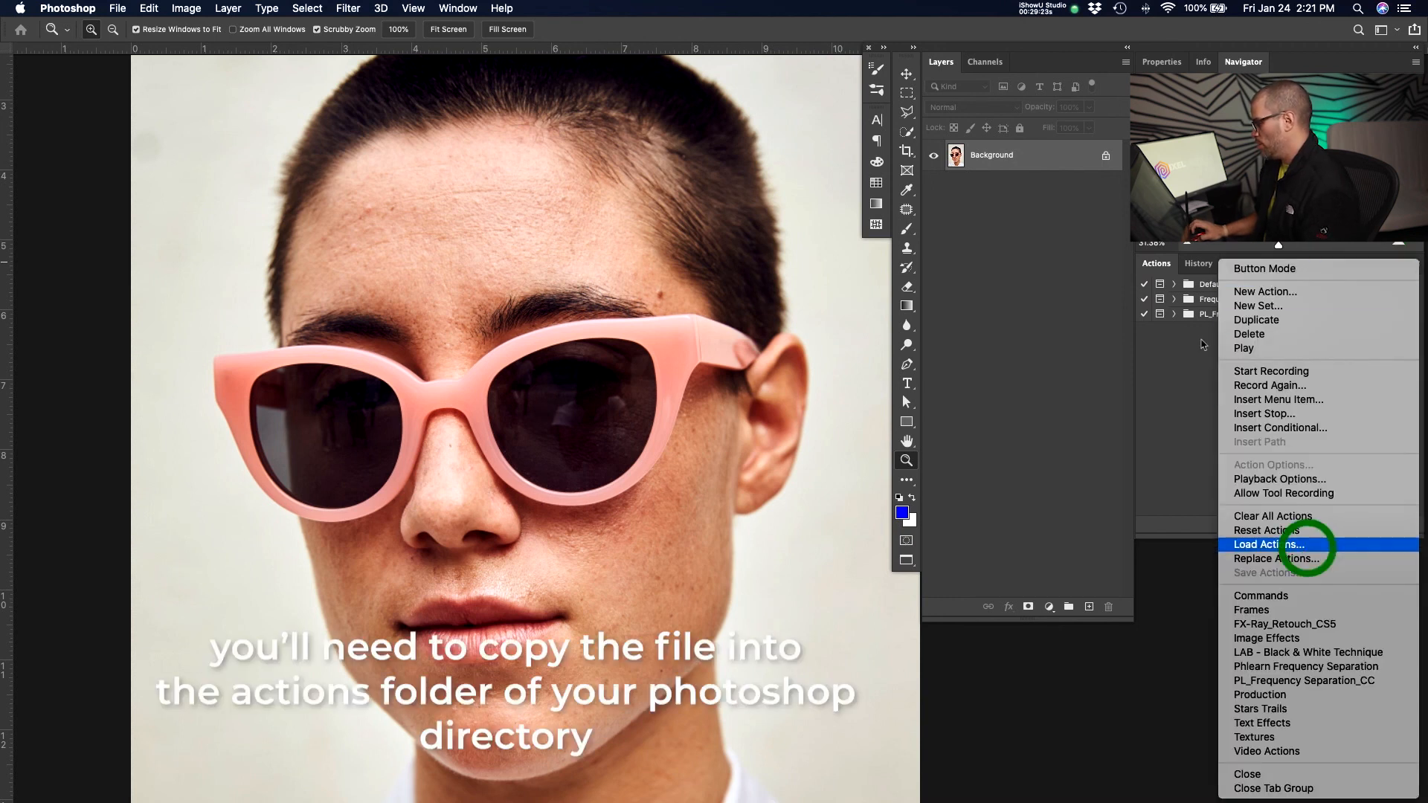
{"action": "key", "text": "Escape"}
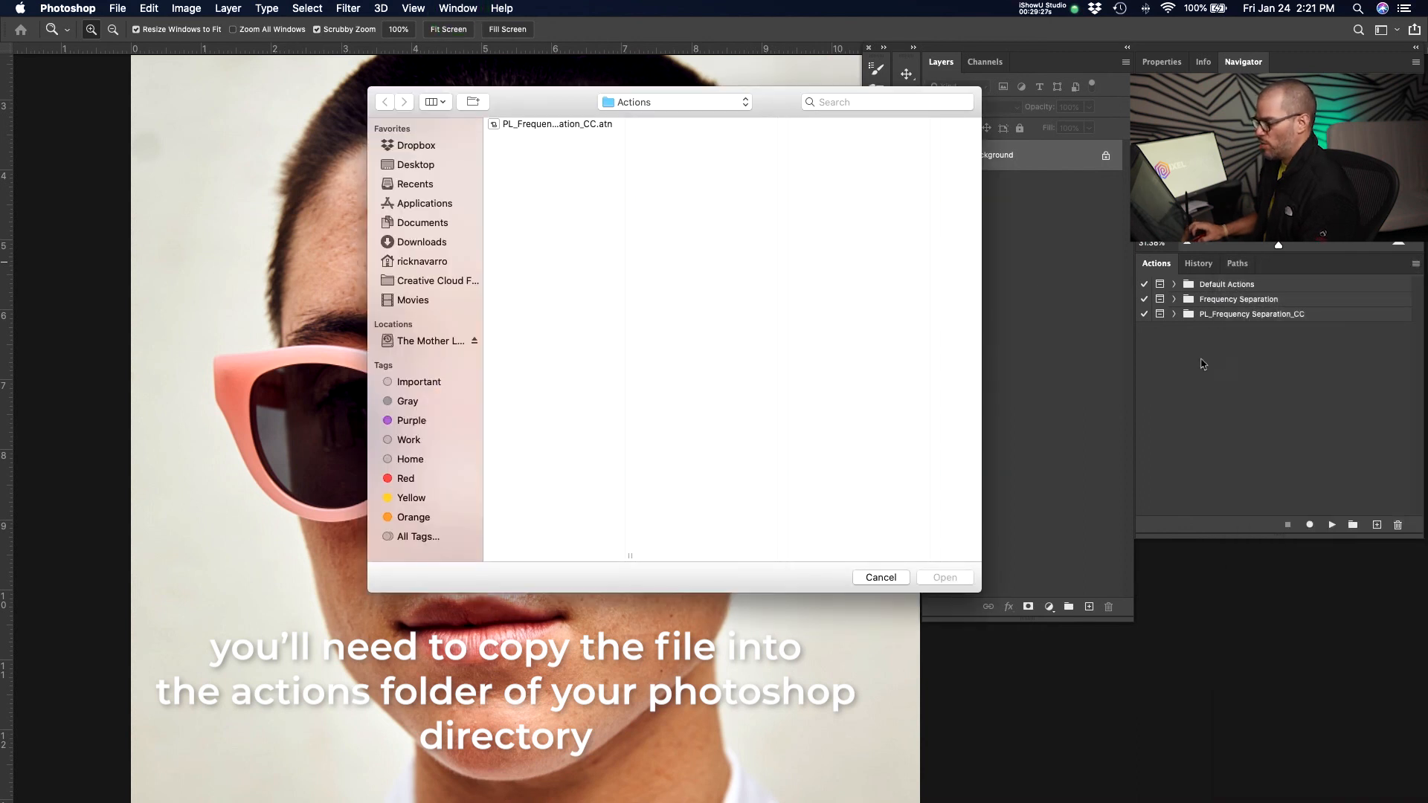
{"action": "left_click", "coordinate": [1215, 402]}
{"action": "left_click", "coordinate": [457, 9]}
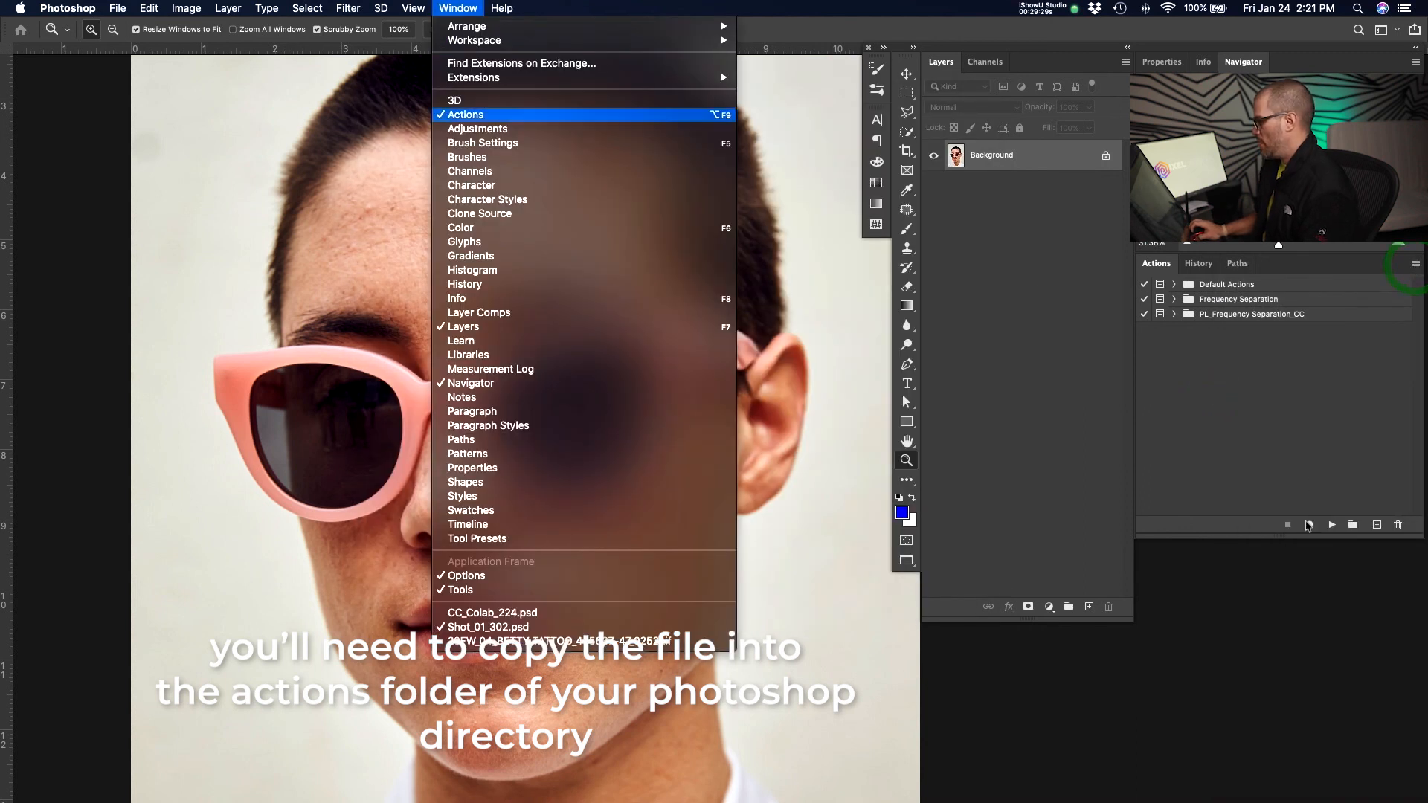
{"action": "left_click", "coordinate": [1262, 552]}
{"action": "left_click", "coordinate": [1416, 263]}
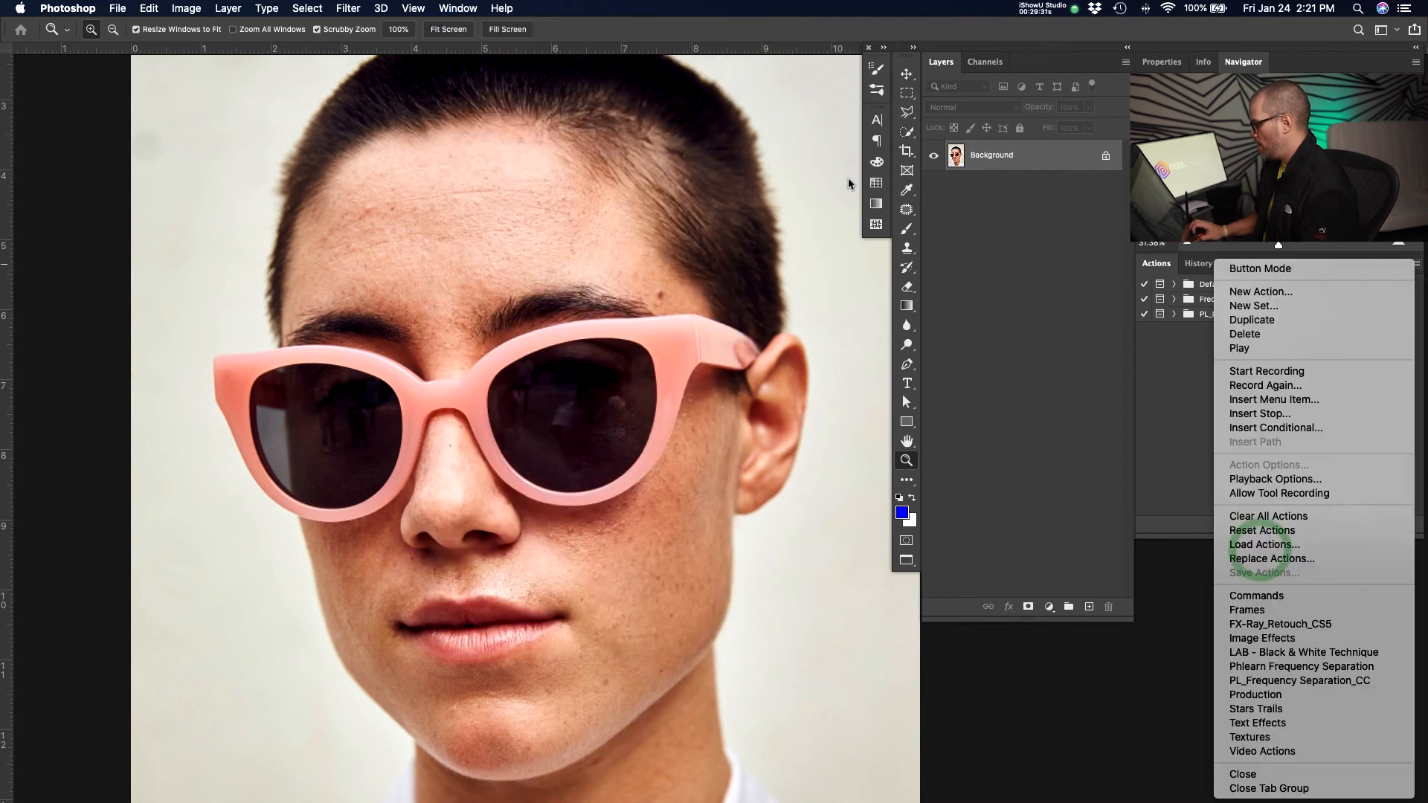
{"action": "left_click", "coordinate": [1265, 544]}
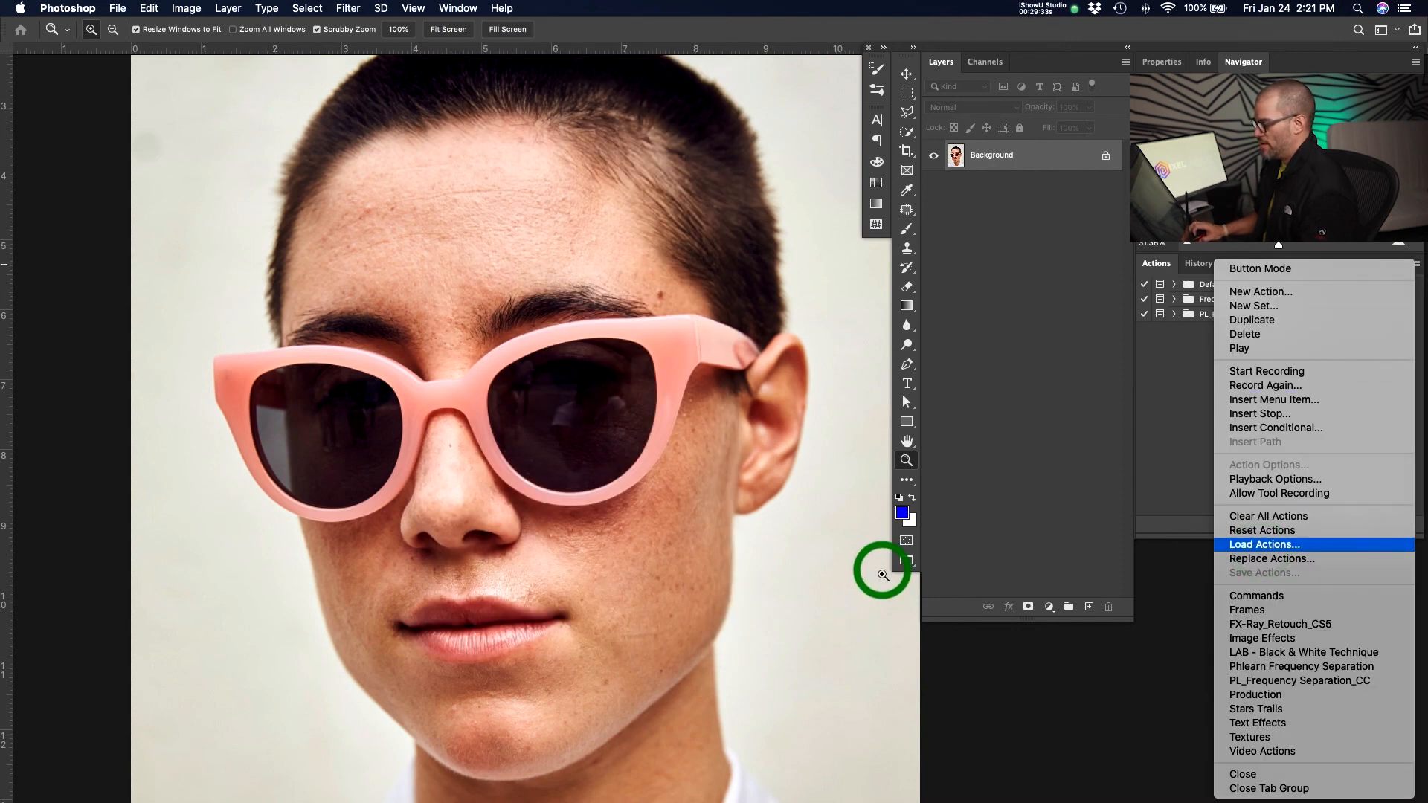
{"action": "left_click", "coordinate": [1008, 158]}
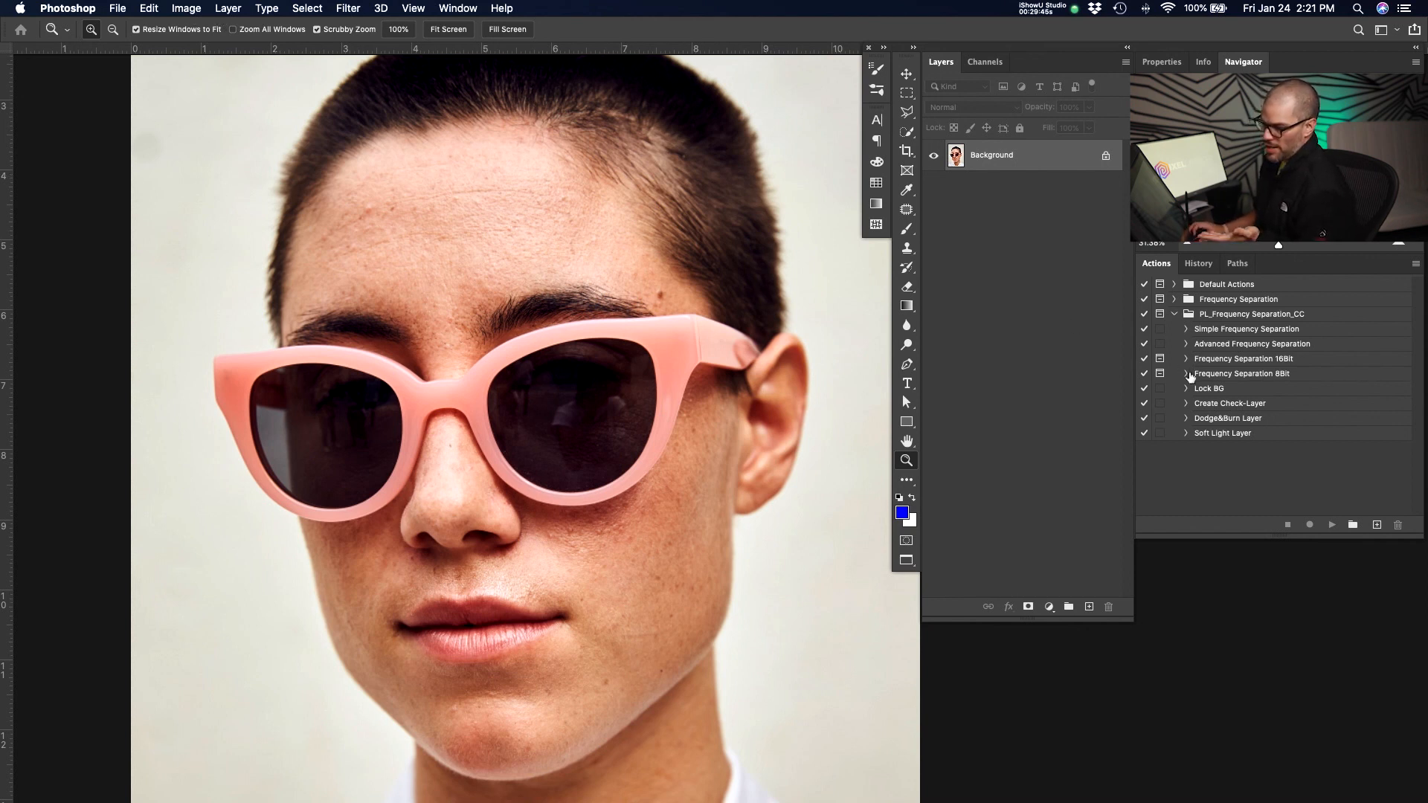
Run the Frequency Separation 8Bit action, setting its Gaussian Blur radius to 20.4 pixels.
{"action": "left_click", "coordinate": [1215, 367]}
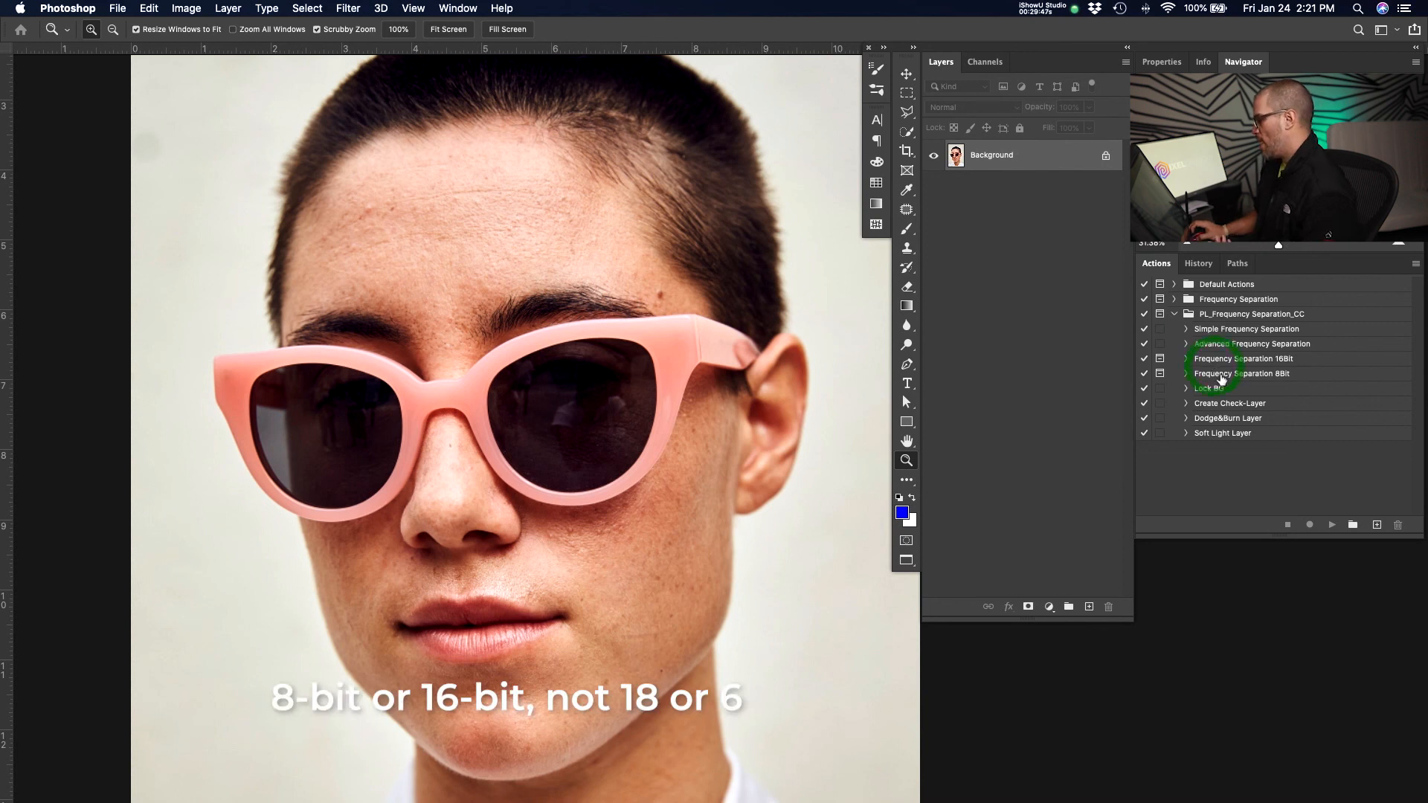
{"action": "left_click", "coordinate": [1335, 532]}
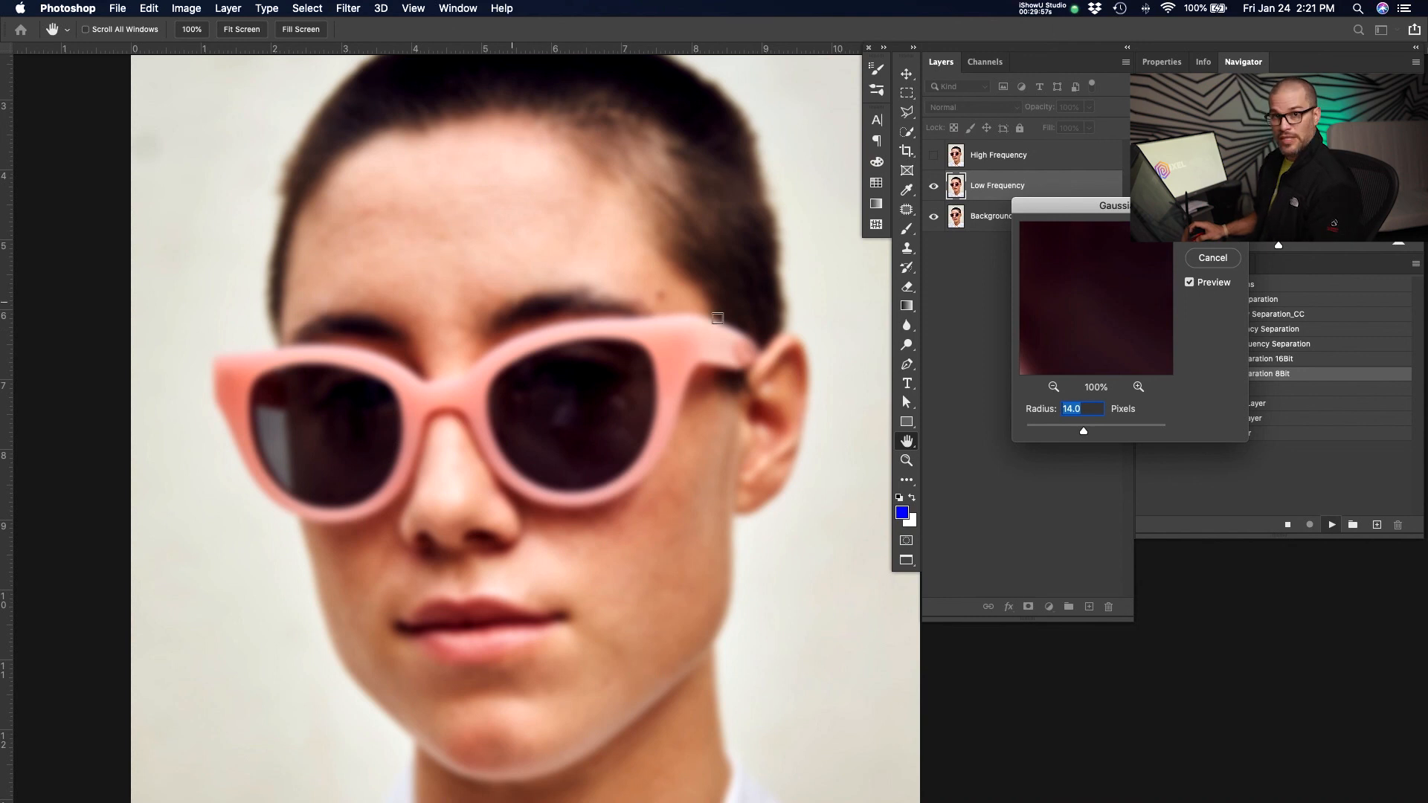
{"action": "left_click", "coordinate": [1086, 434]}
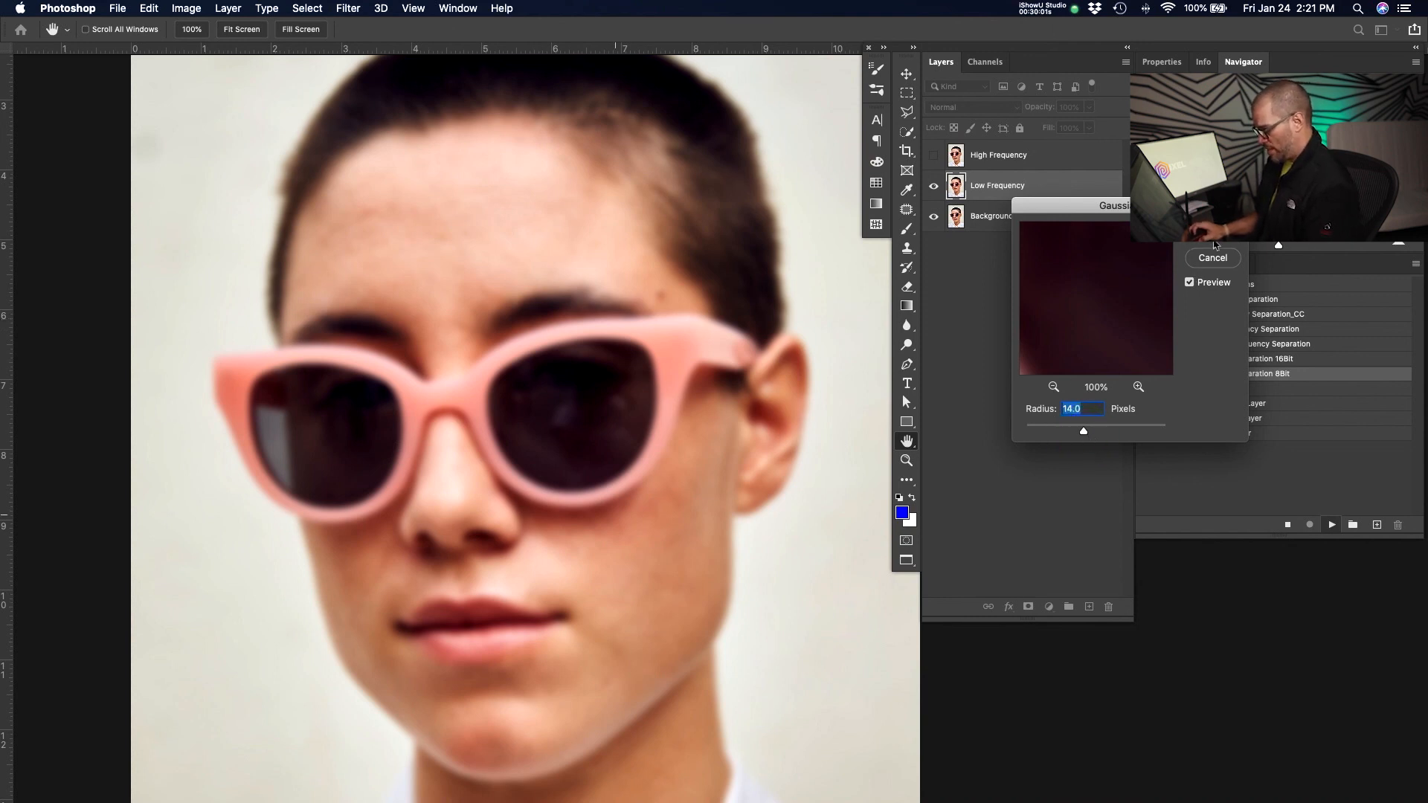
{"action": "left_click", "coordinate": [1013, 178]}
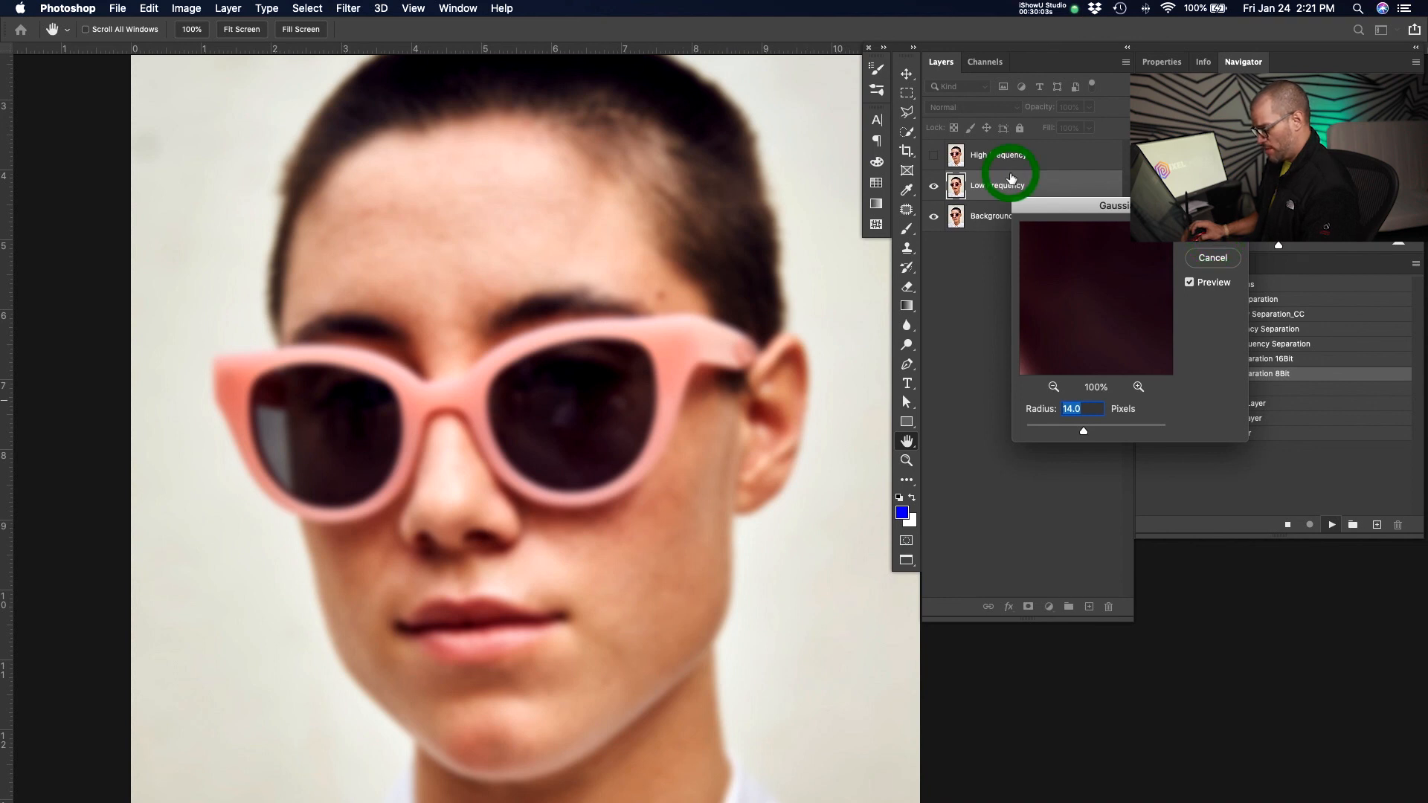
{"action": "left_click", "coordinate": [937, 178], "text": "alt"}
{"action": "left_click", "coordinate": [937, 178], "text": "alt"}
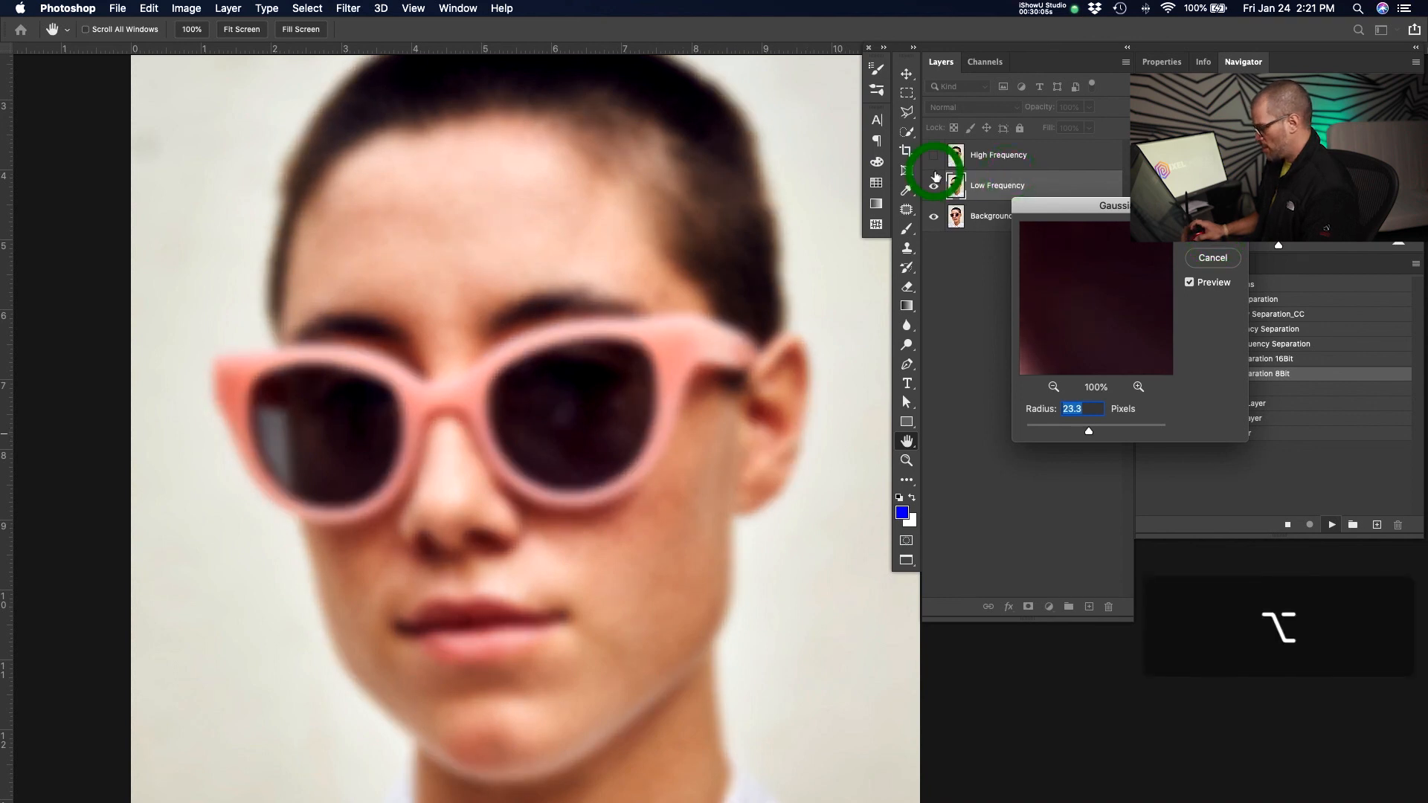
{"action": "key", "text": "Down"}
{"action": "key", "text": "Down"}
{"action": "key", "text": "Down"}
{"action": "key", "text": "Down"}
{"action": "key", "text": "Down"}
{"action": "key", "text": "Down"}
{"action": "key", "text": "Down"}
{"action": "key", "text": "Down"}
{"action": "key", "text": "Down"}
{"action": "key", "text": "Down"}
{"action": "key", "text": "Down"}
{"action": "key", "text": "Down"}
{"action": "key", "text": "Down"}
{"action": "key", "text": "Down"}
{"action": "key", "text": "Down"}
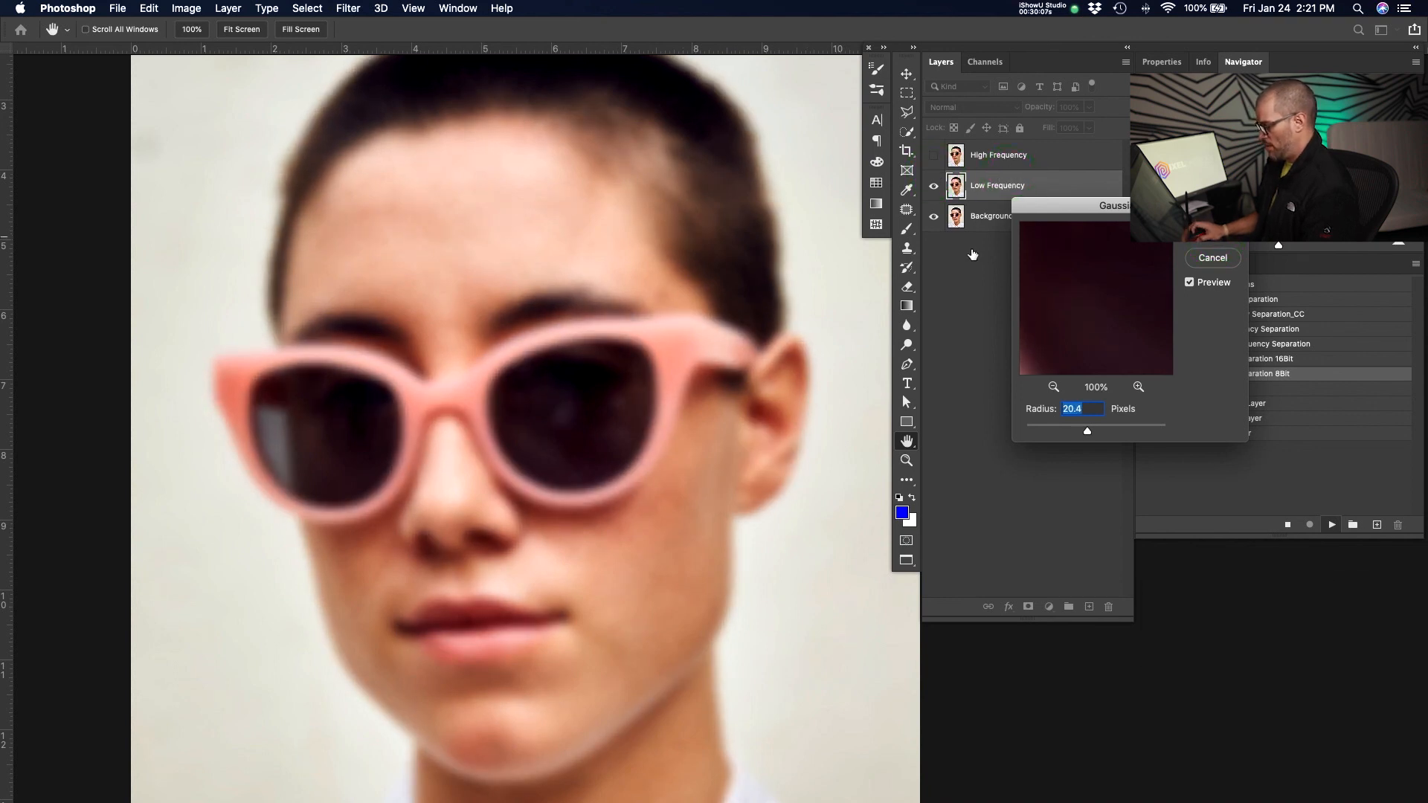
{"action": "key", "text": "Return"}
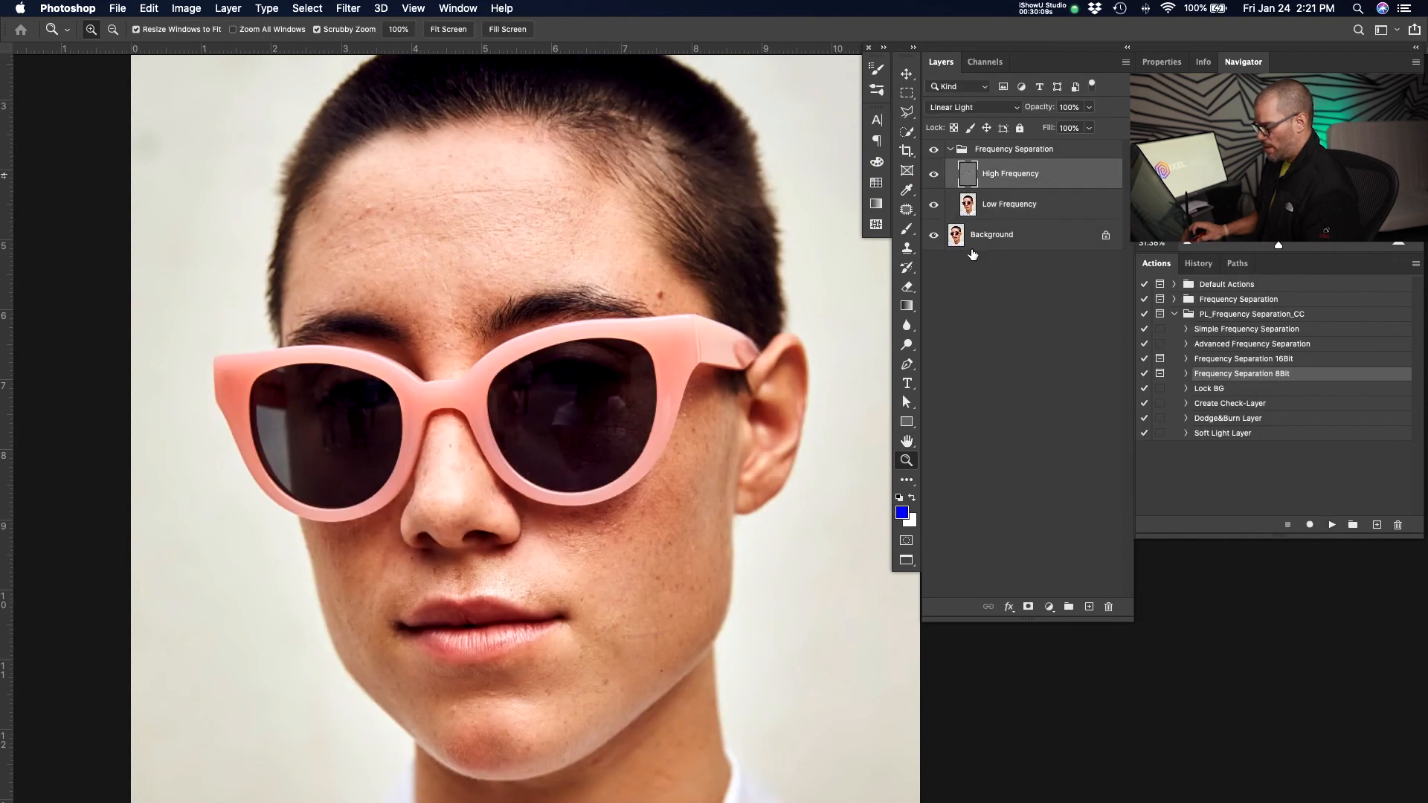